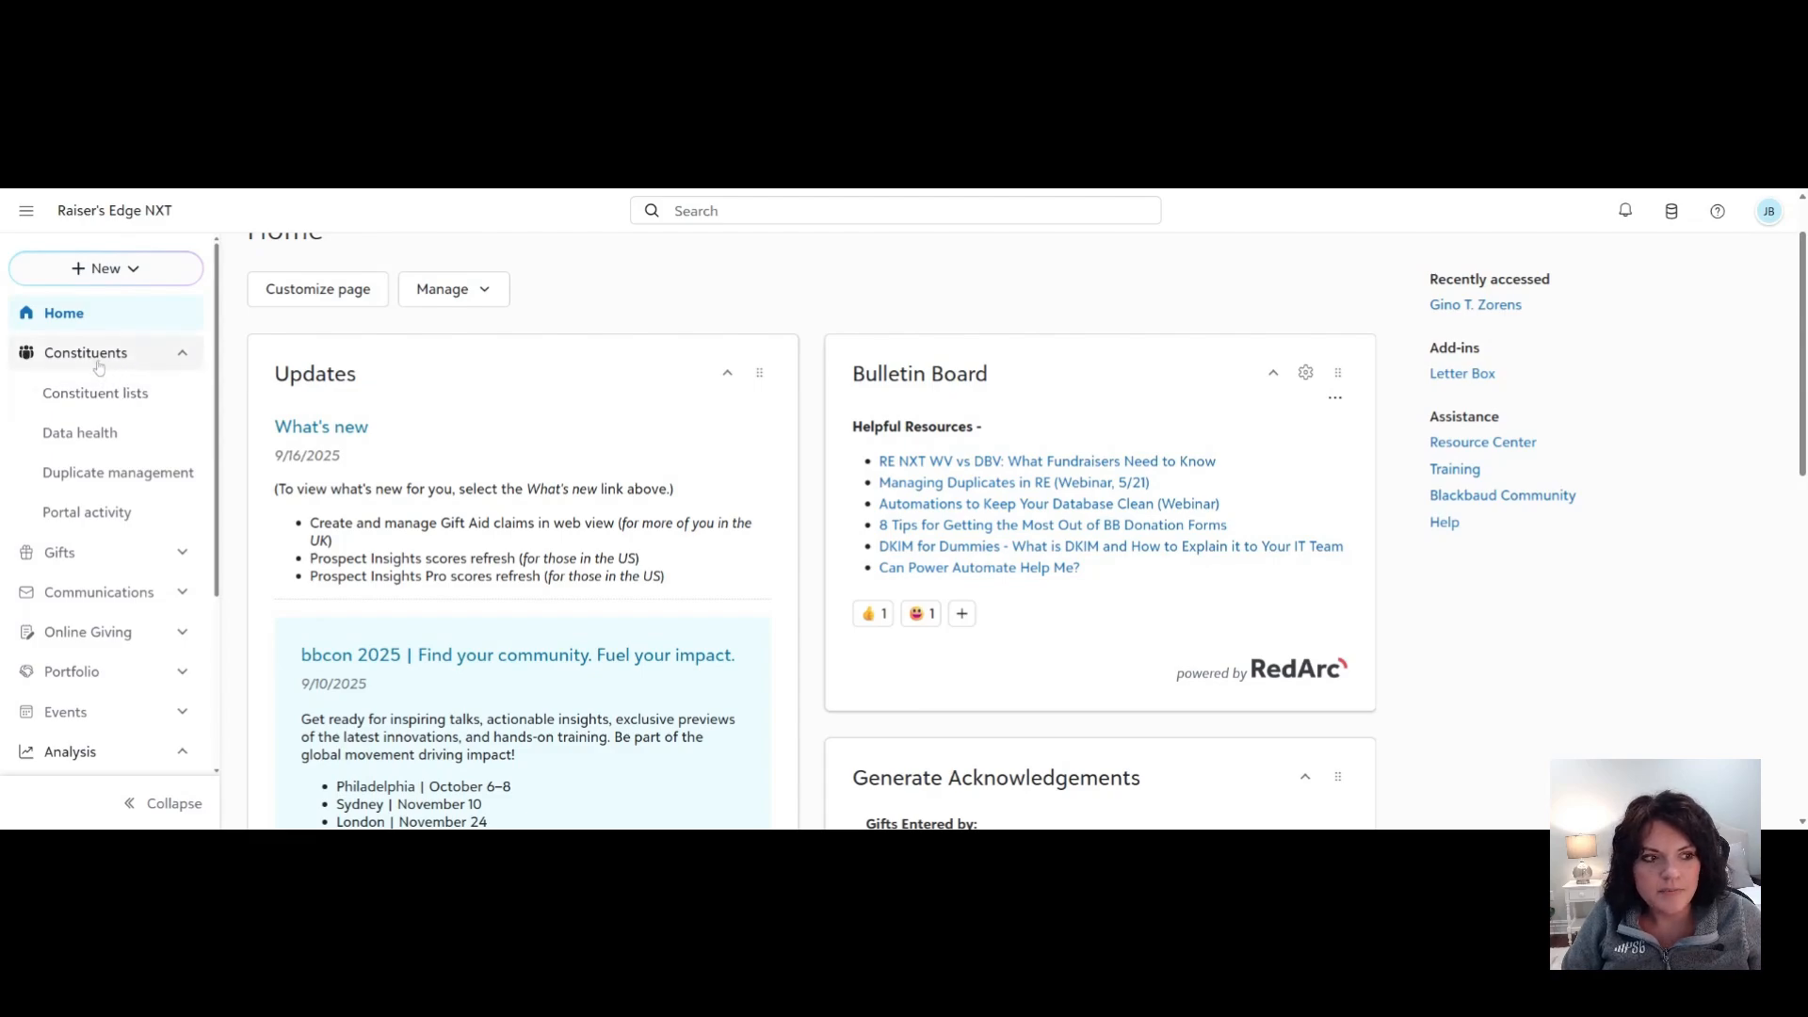
# Examine the list types offered under Constituents, Gifts and Portfolio in the navigation, and open the action lists.
pyautogui.click(83, 560)
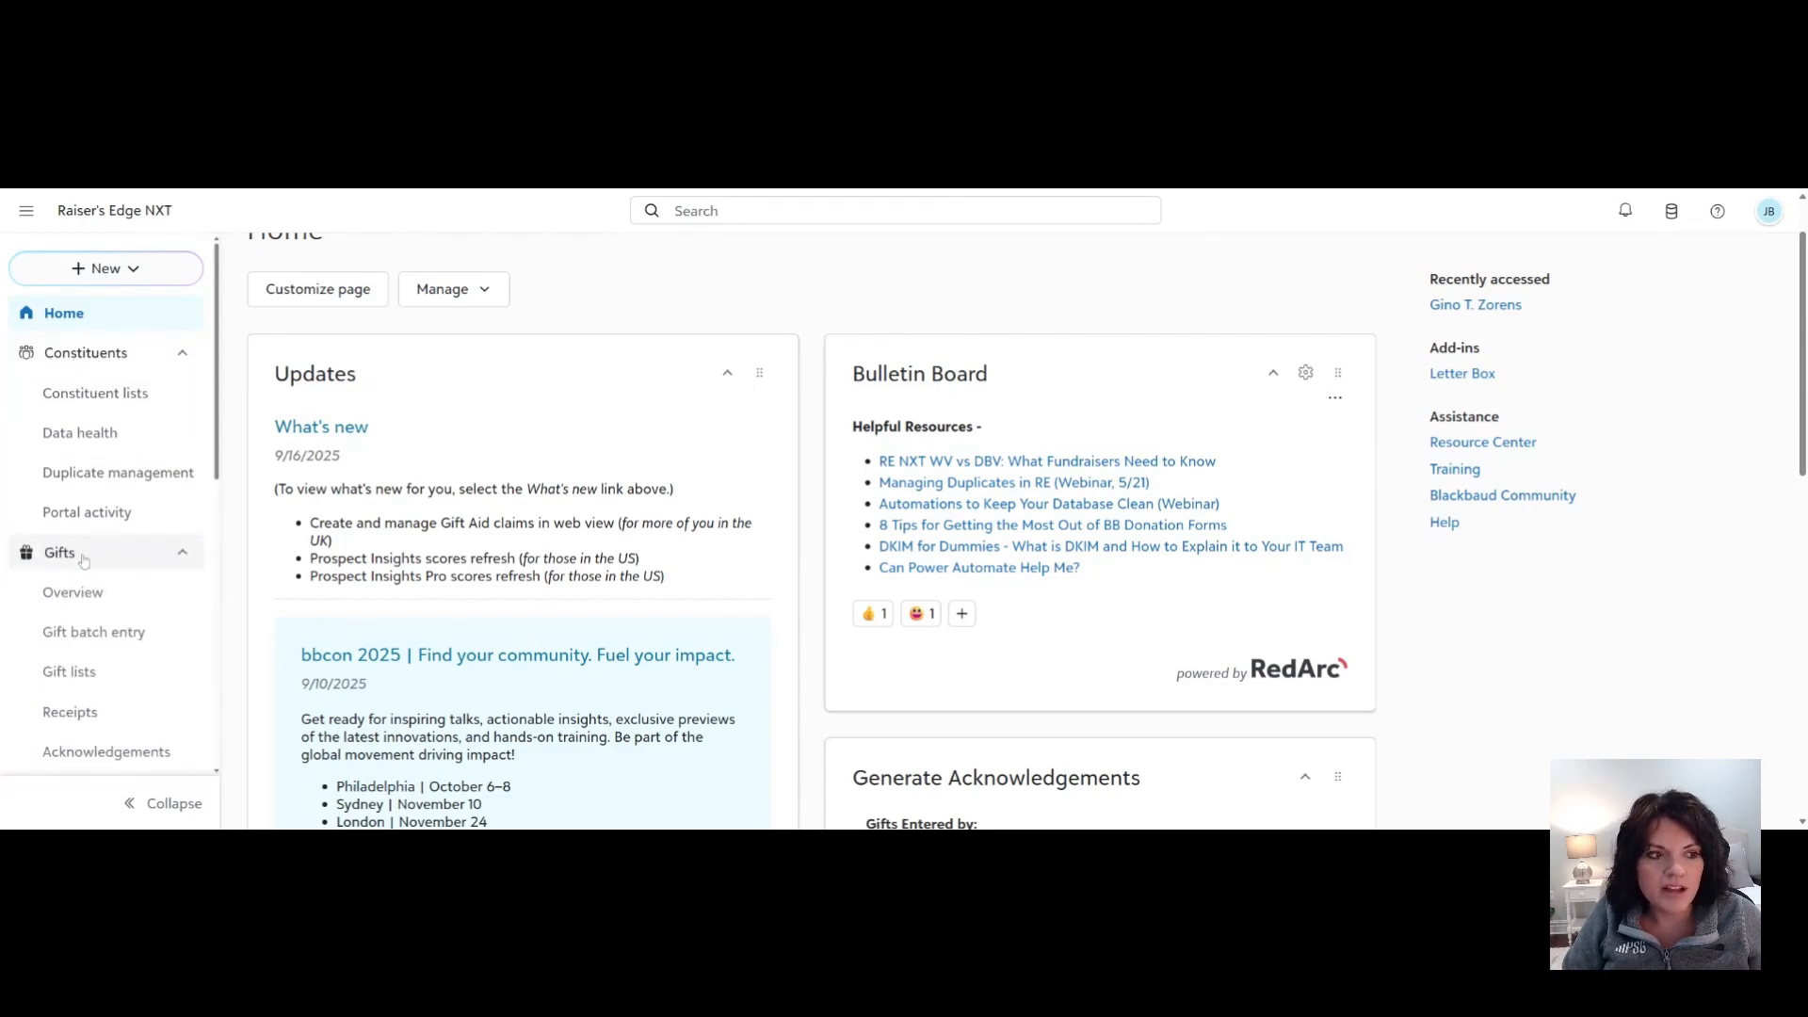
pyautogui.scroll(-2, 78, 471)
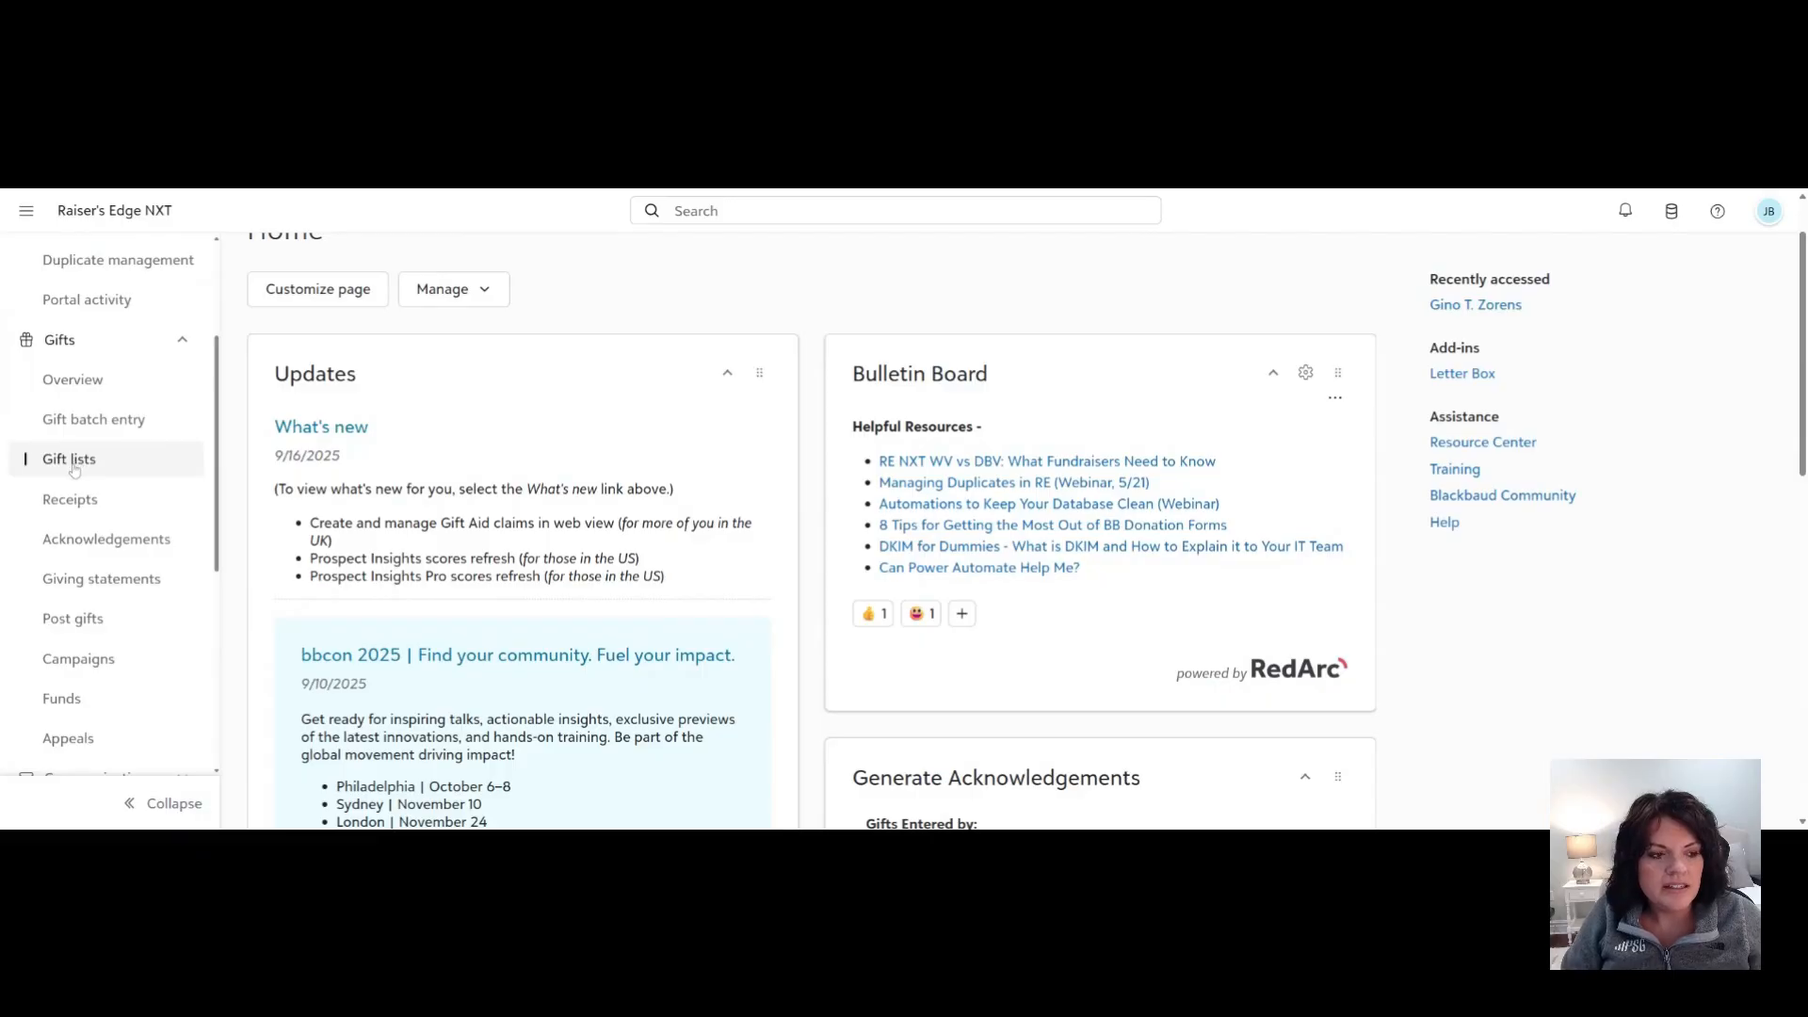
pyautogui.click(75, 345)
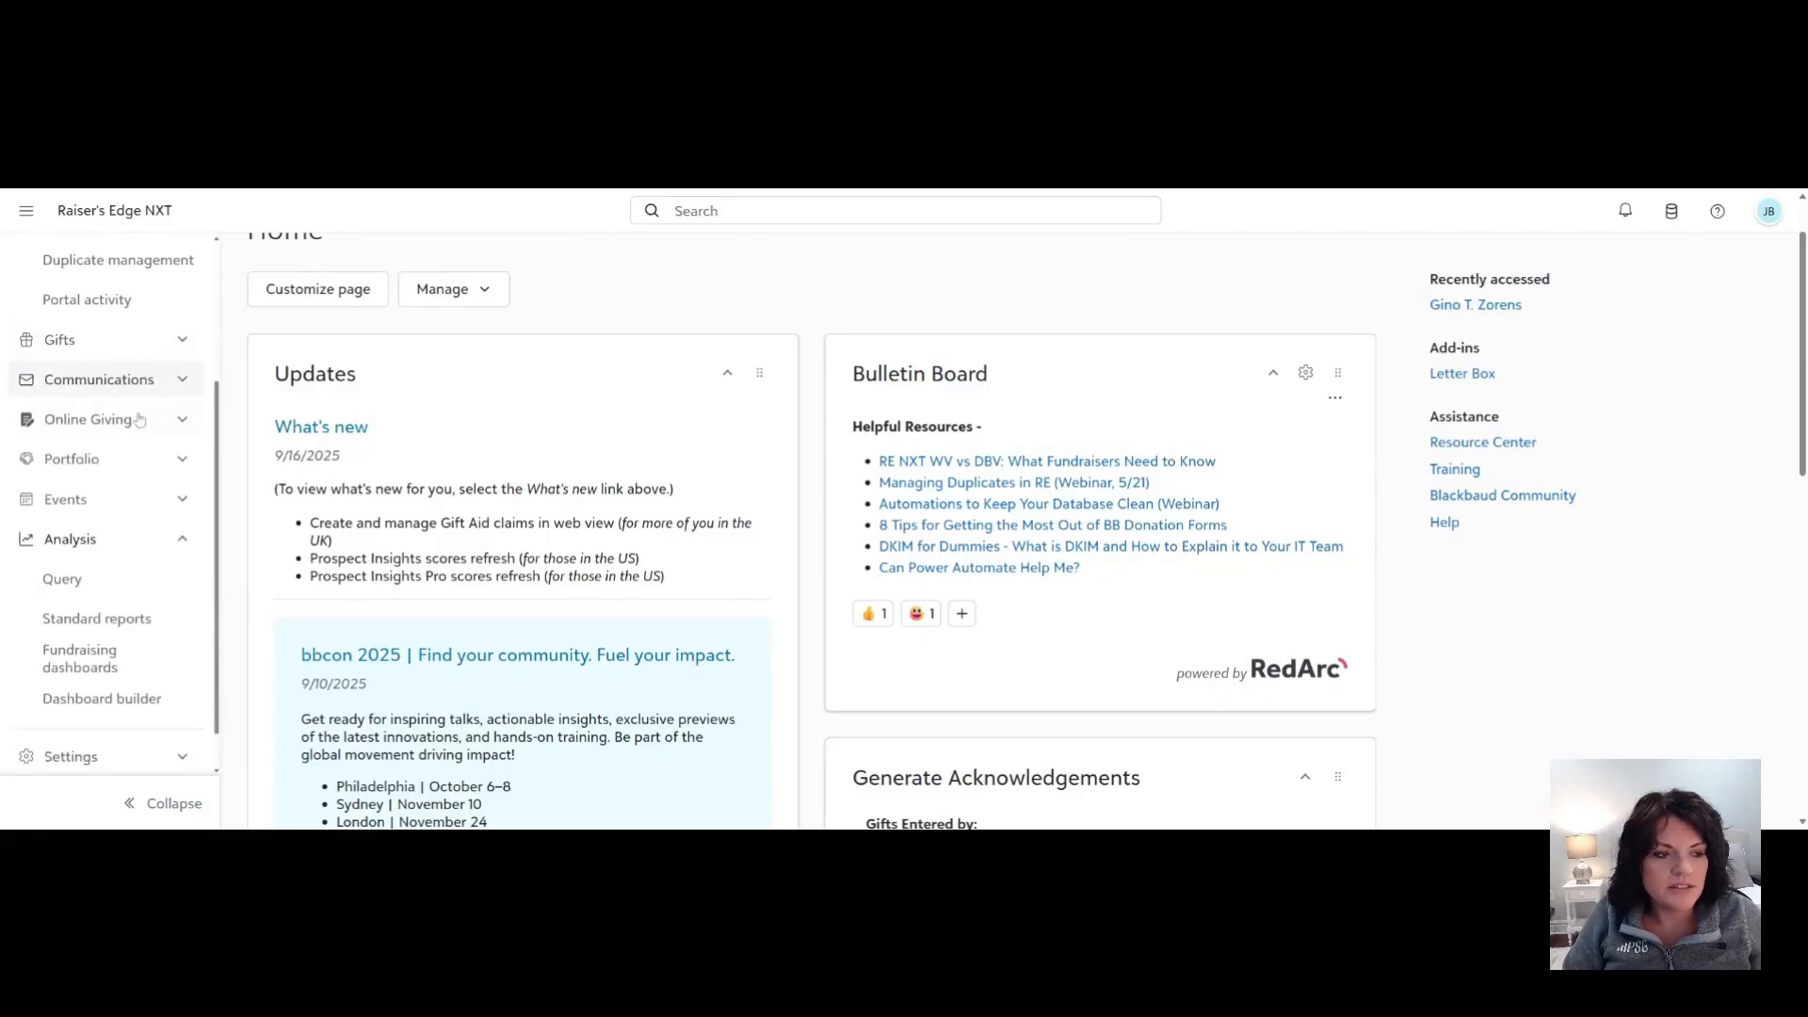
pyautogui.click(112, 465)
pyautogui.scroll(-1, 113, 467)
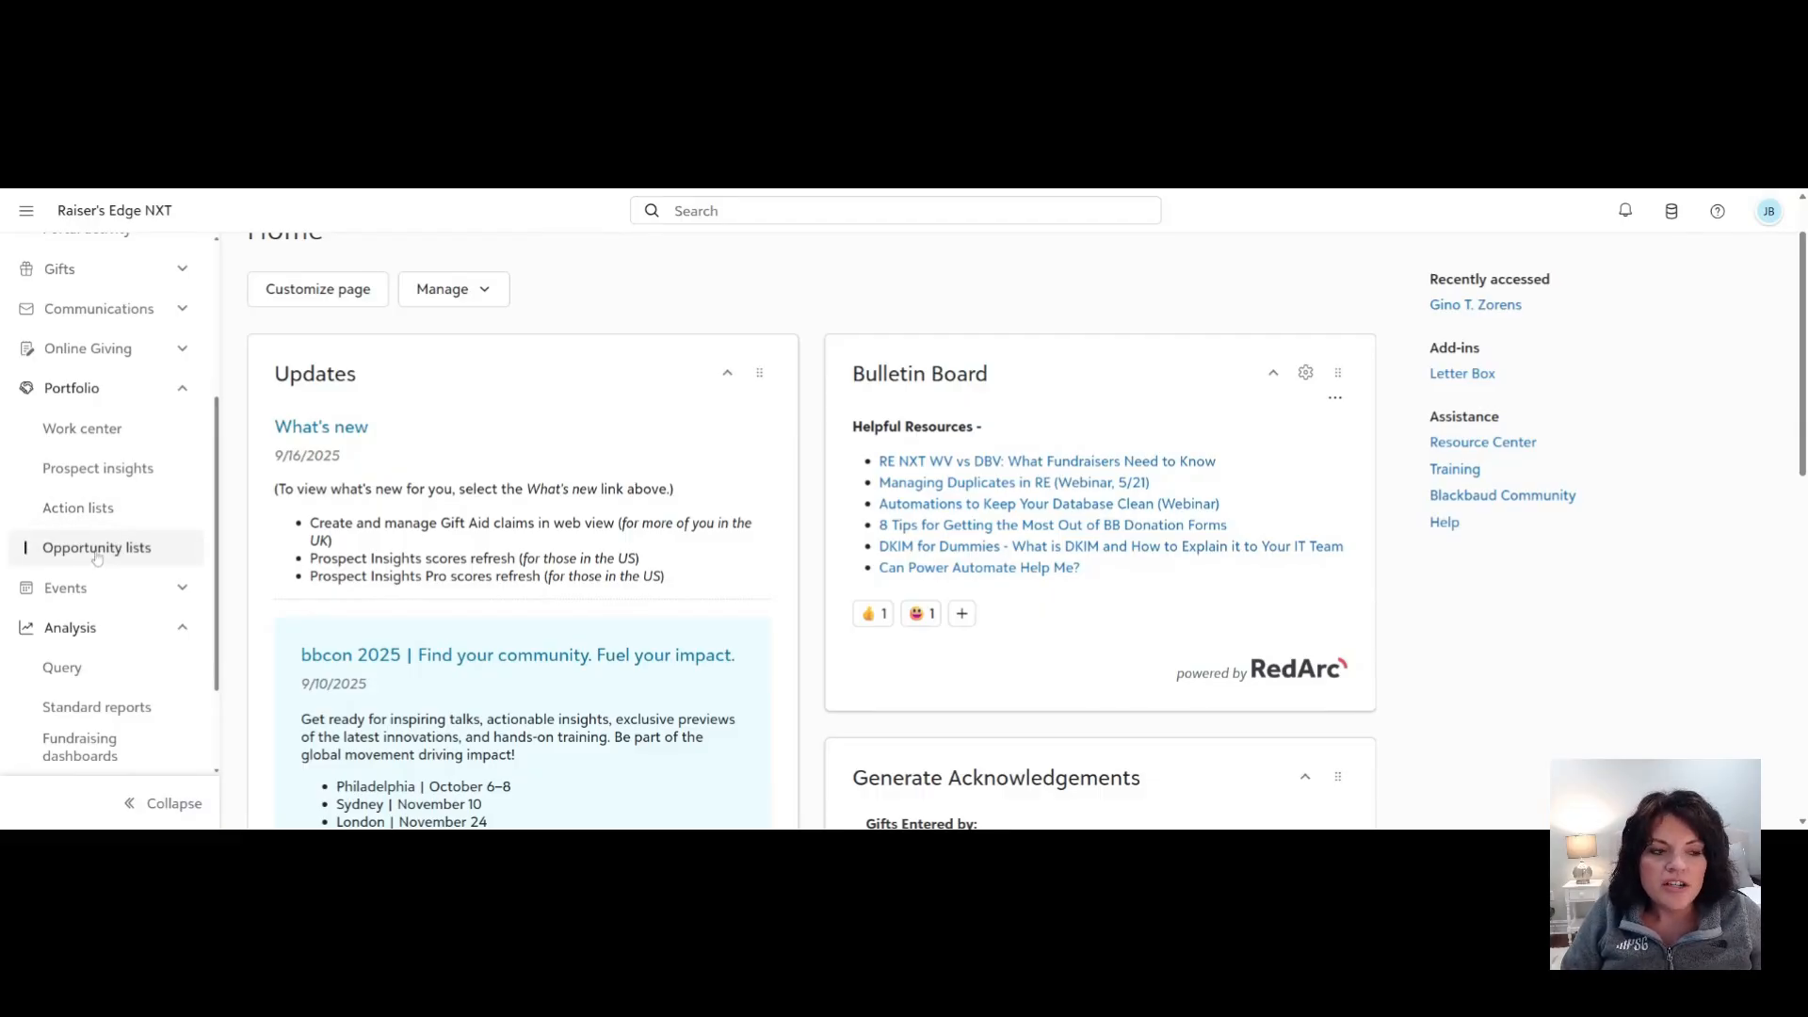
pyautogui.scroll(3, 97, 558)
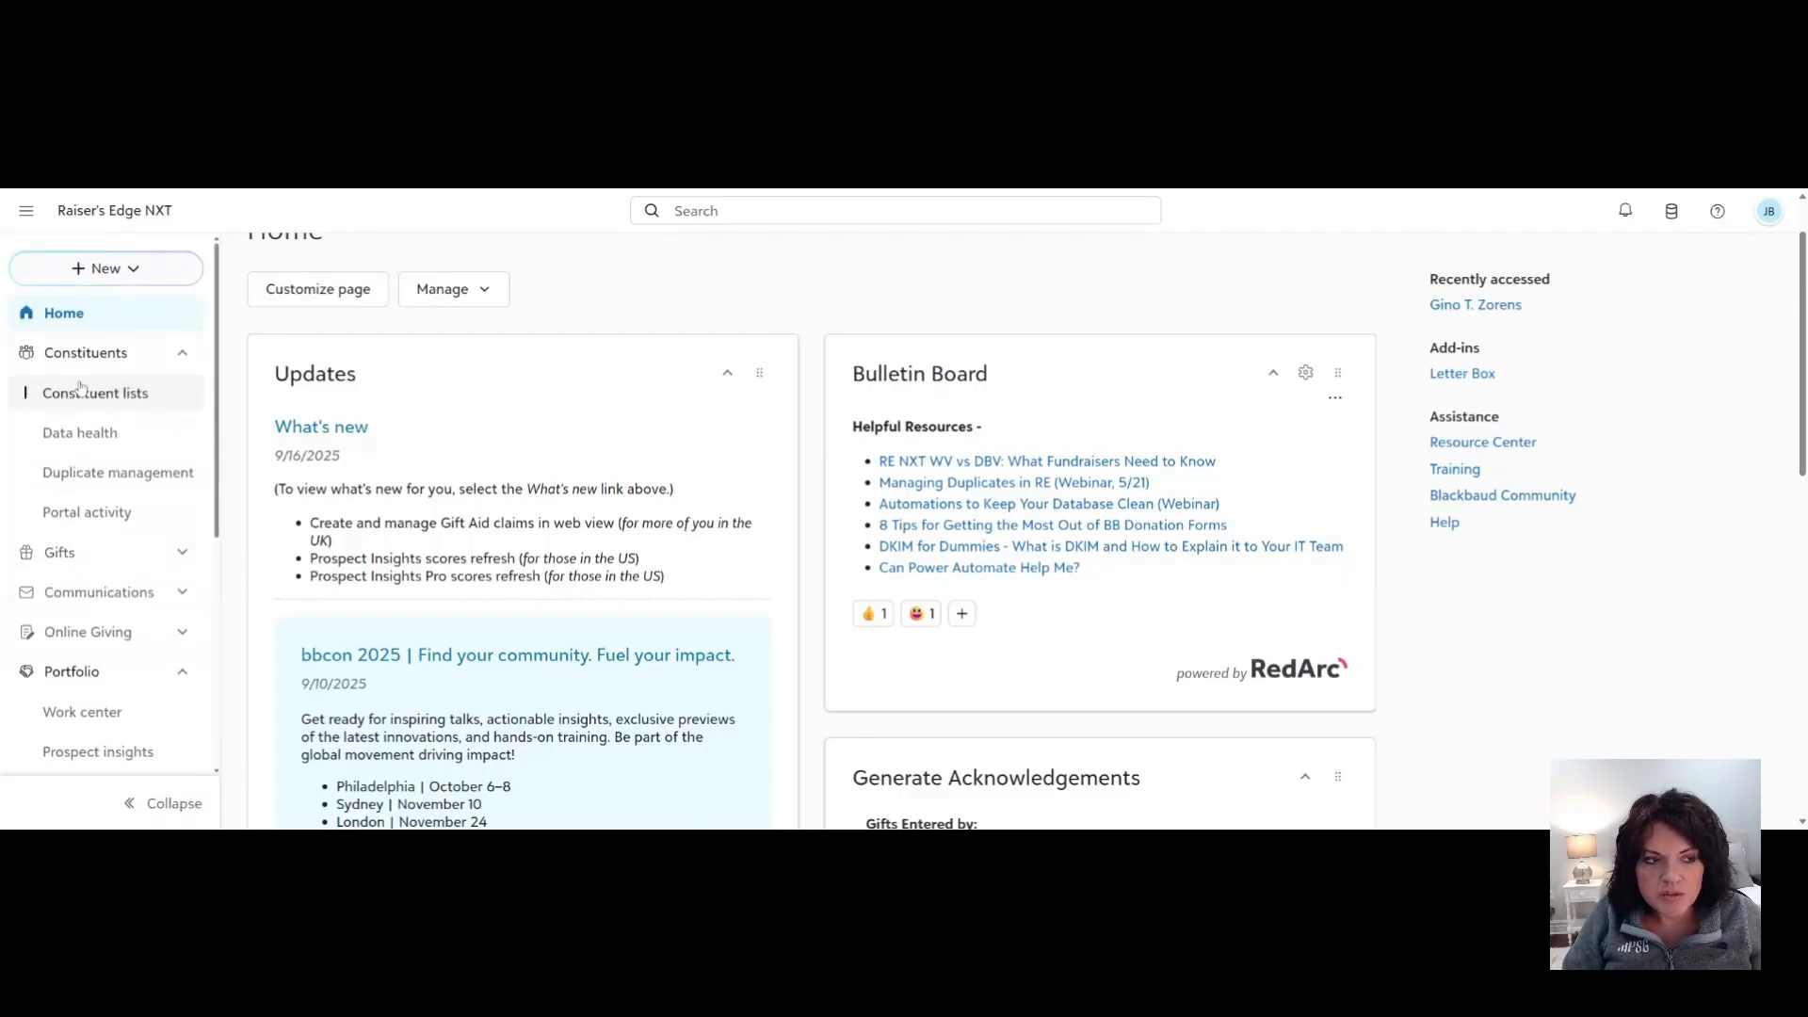
pyautogui.click(80, 555)
pyautogui.scroll(-3, 81, 550)
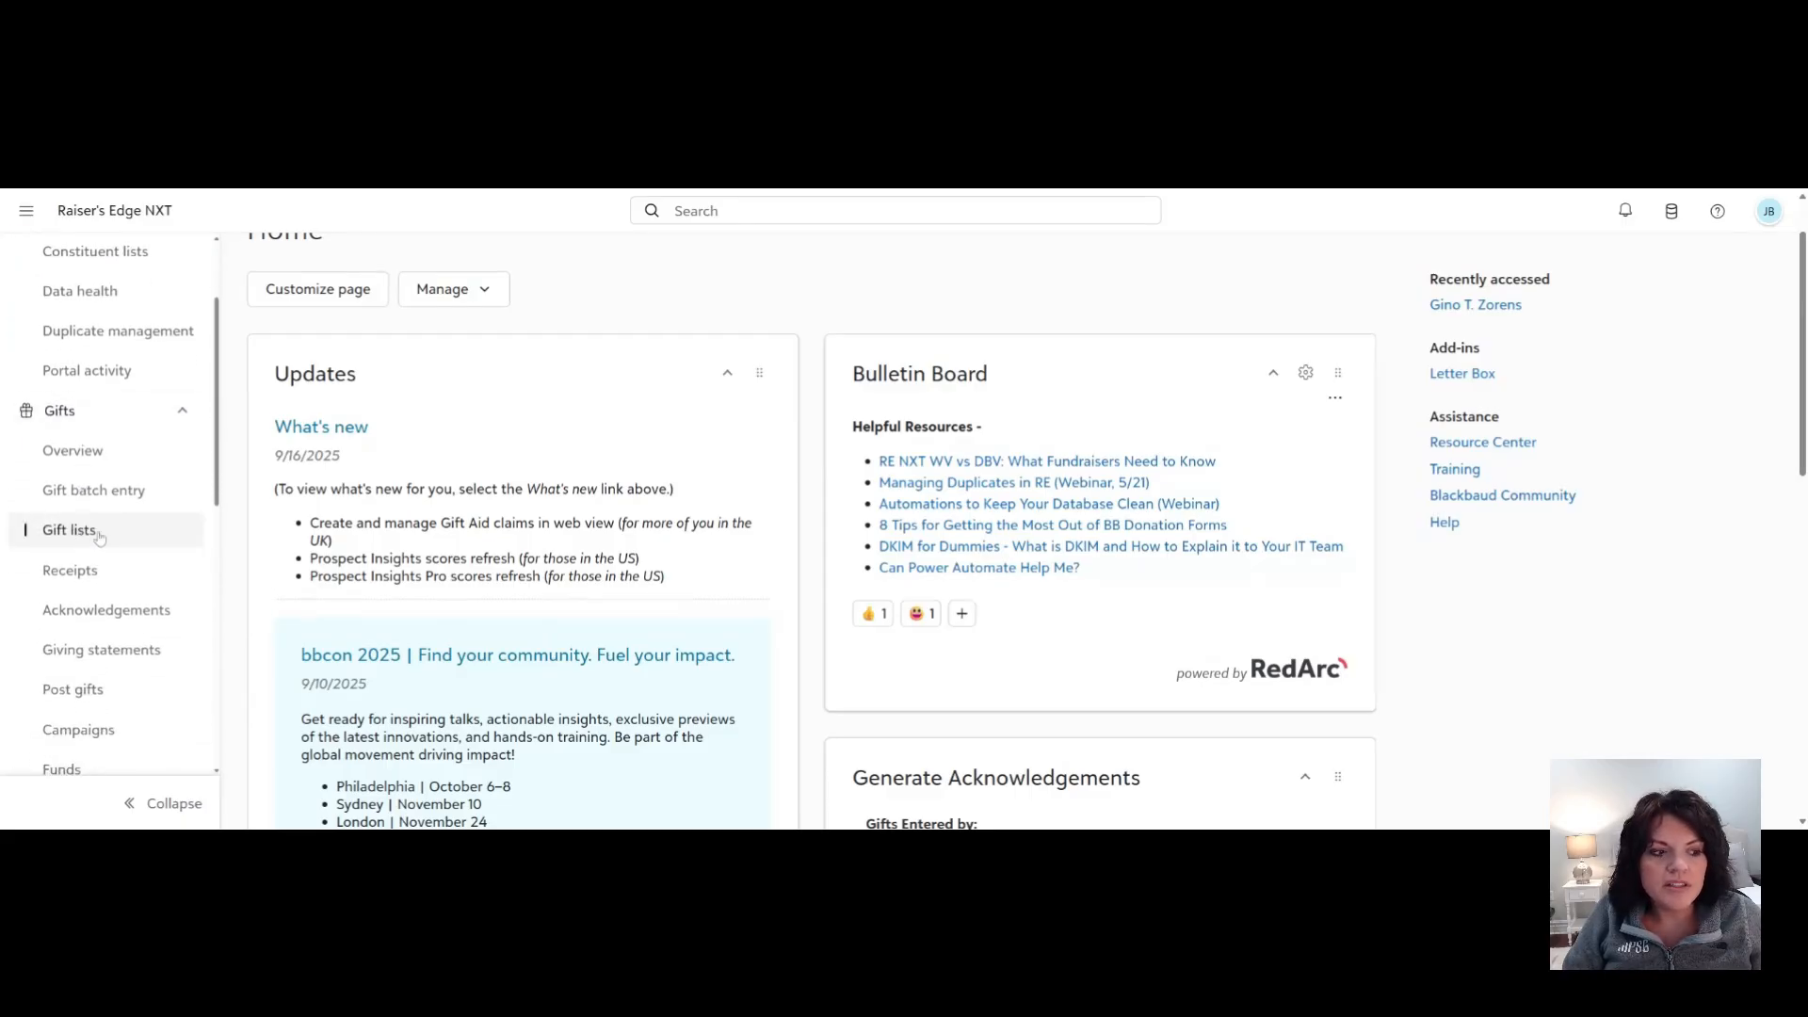
pyautogui.scroll(-3, 94, 527)
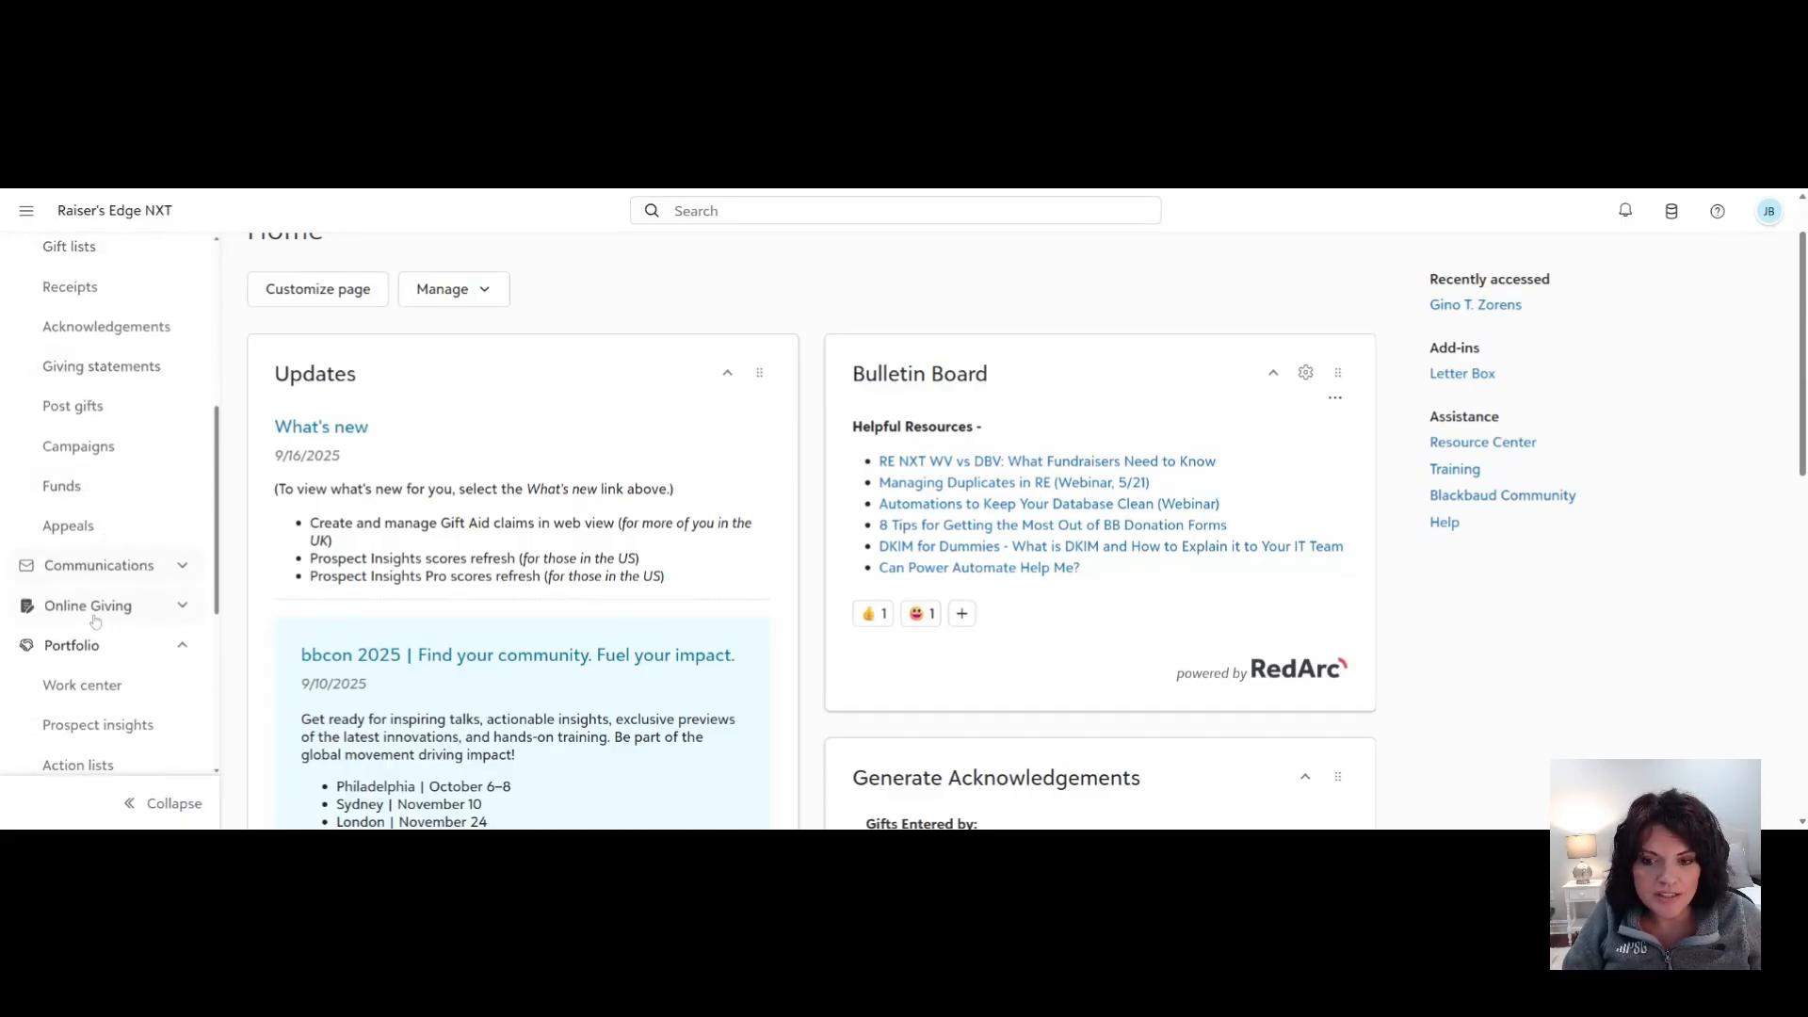
pyautogui.scroll(-3, 75, 680)
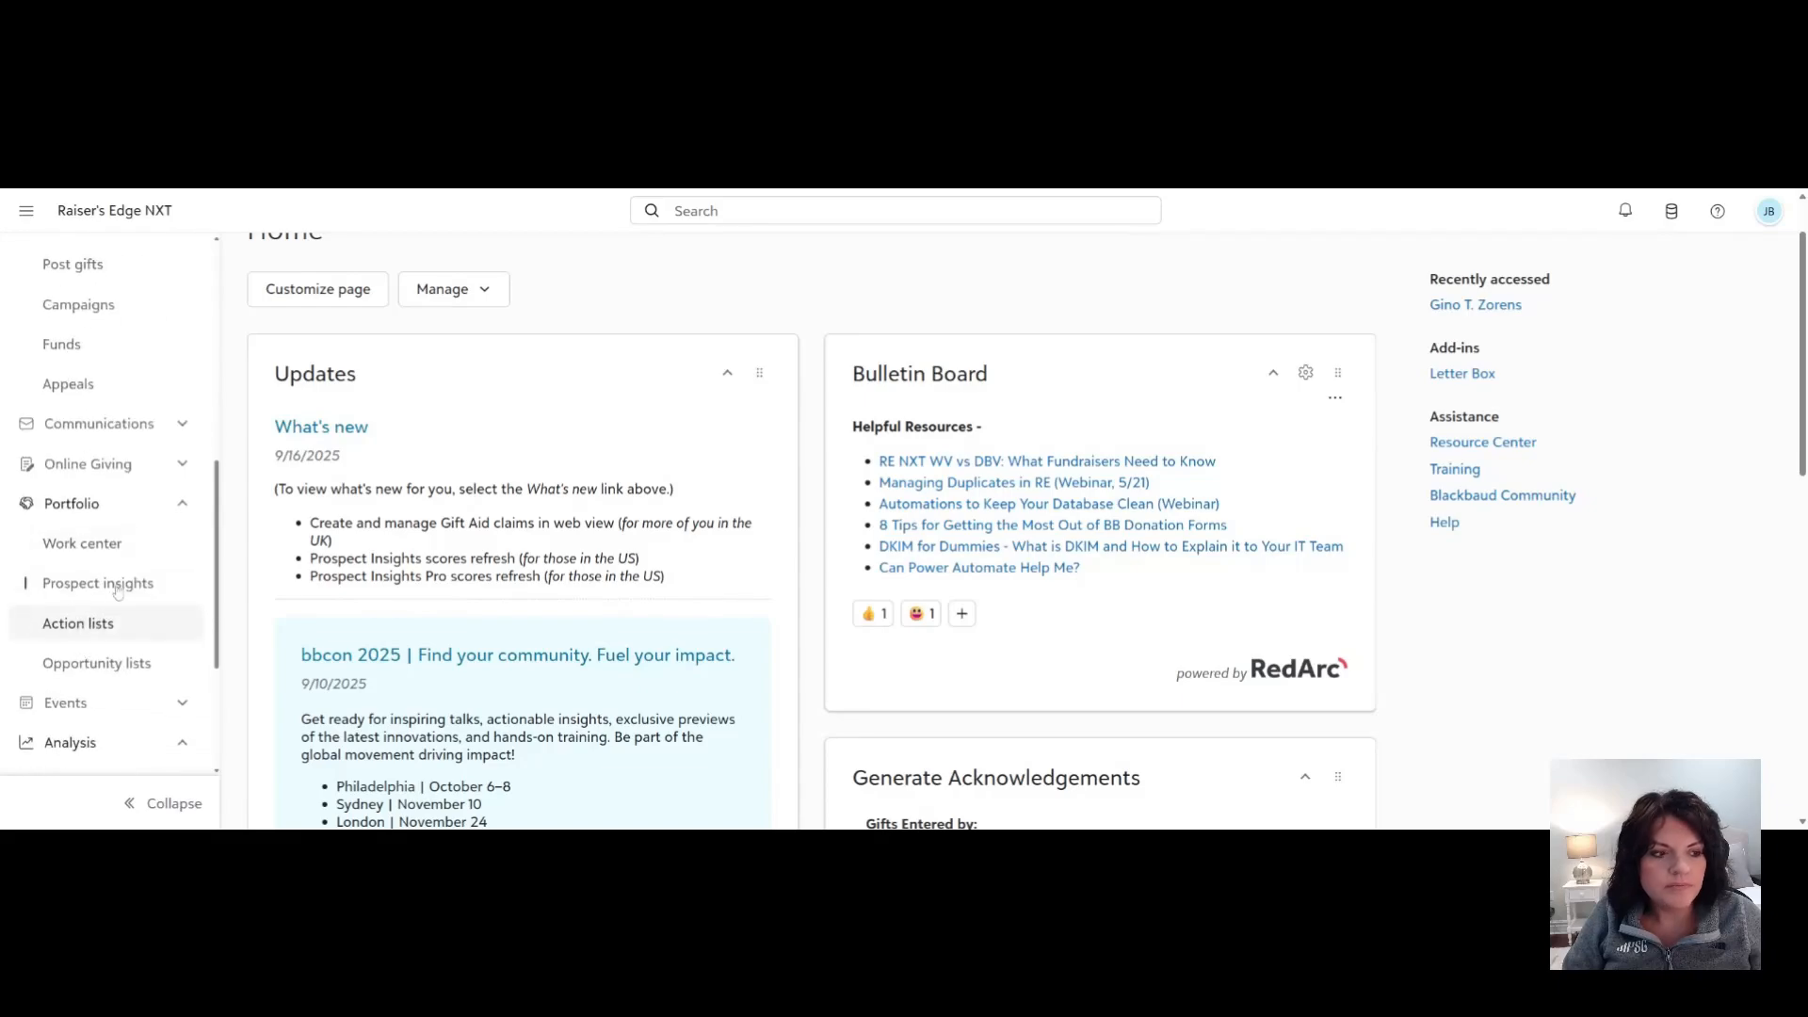
pyautogui.click(74, 625)
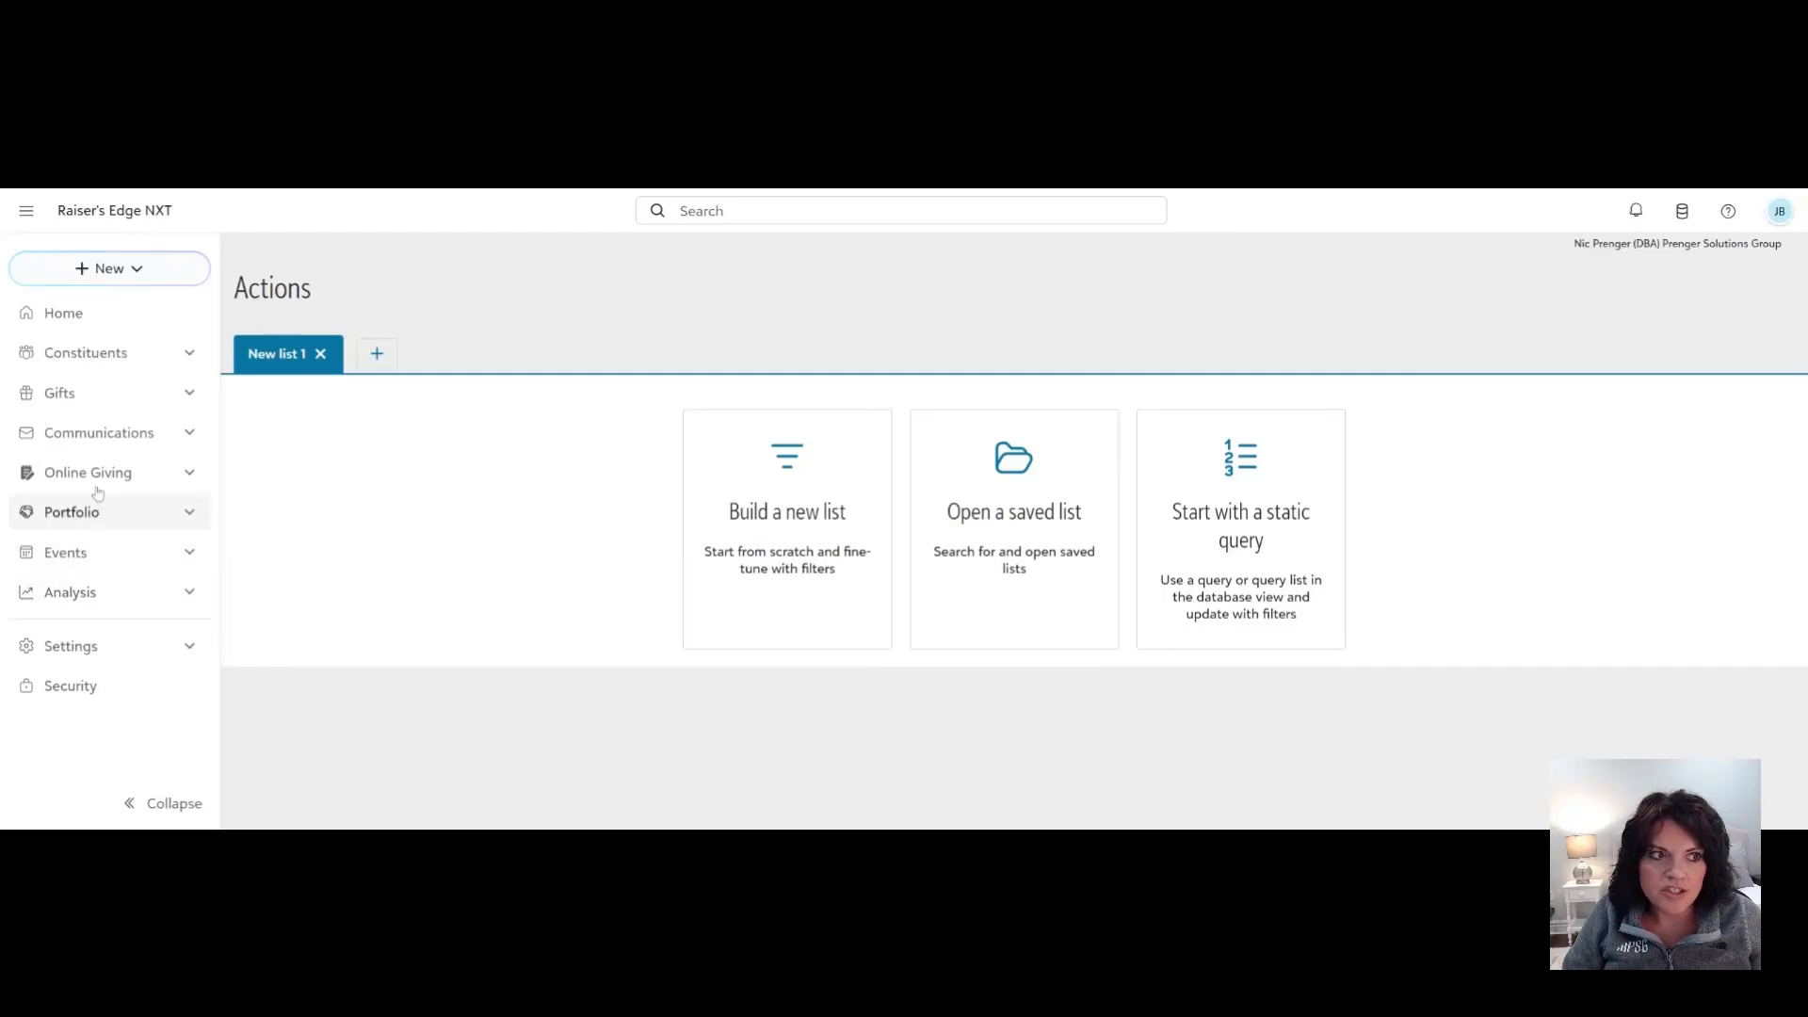
# Open the constituent lists page and expand the Analysis section to show its Query entry.
pyautogui.click(87, 517)
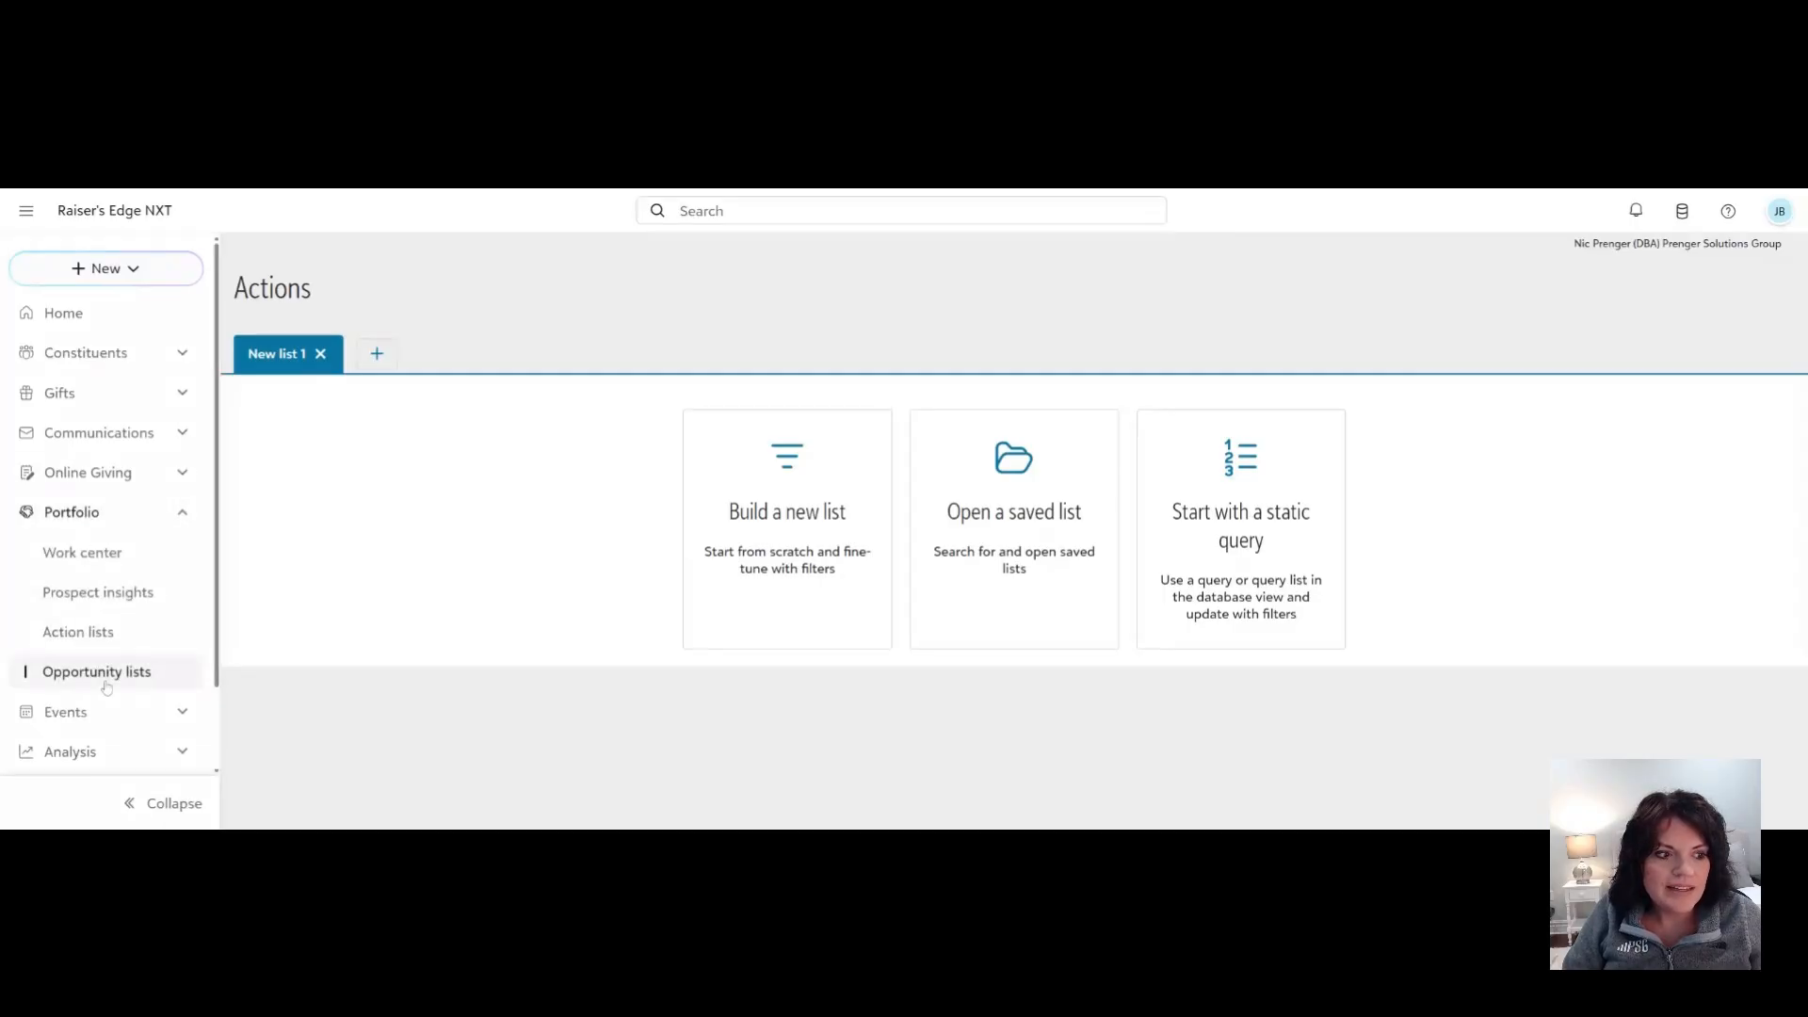
pyautogui.click(123, 356)
pyautogui.click(123, 395)
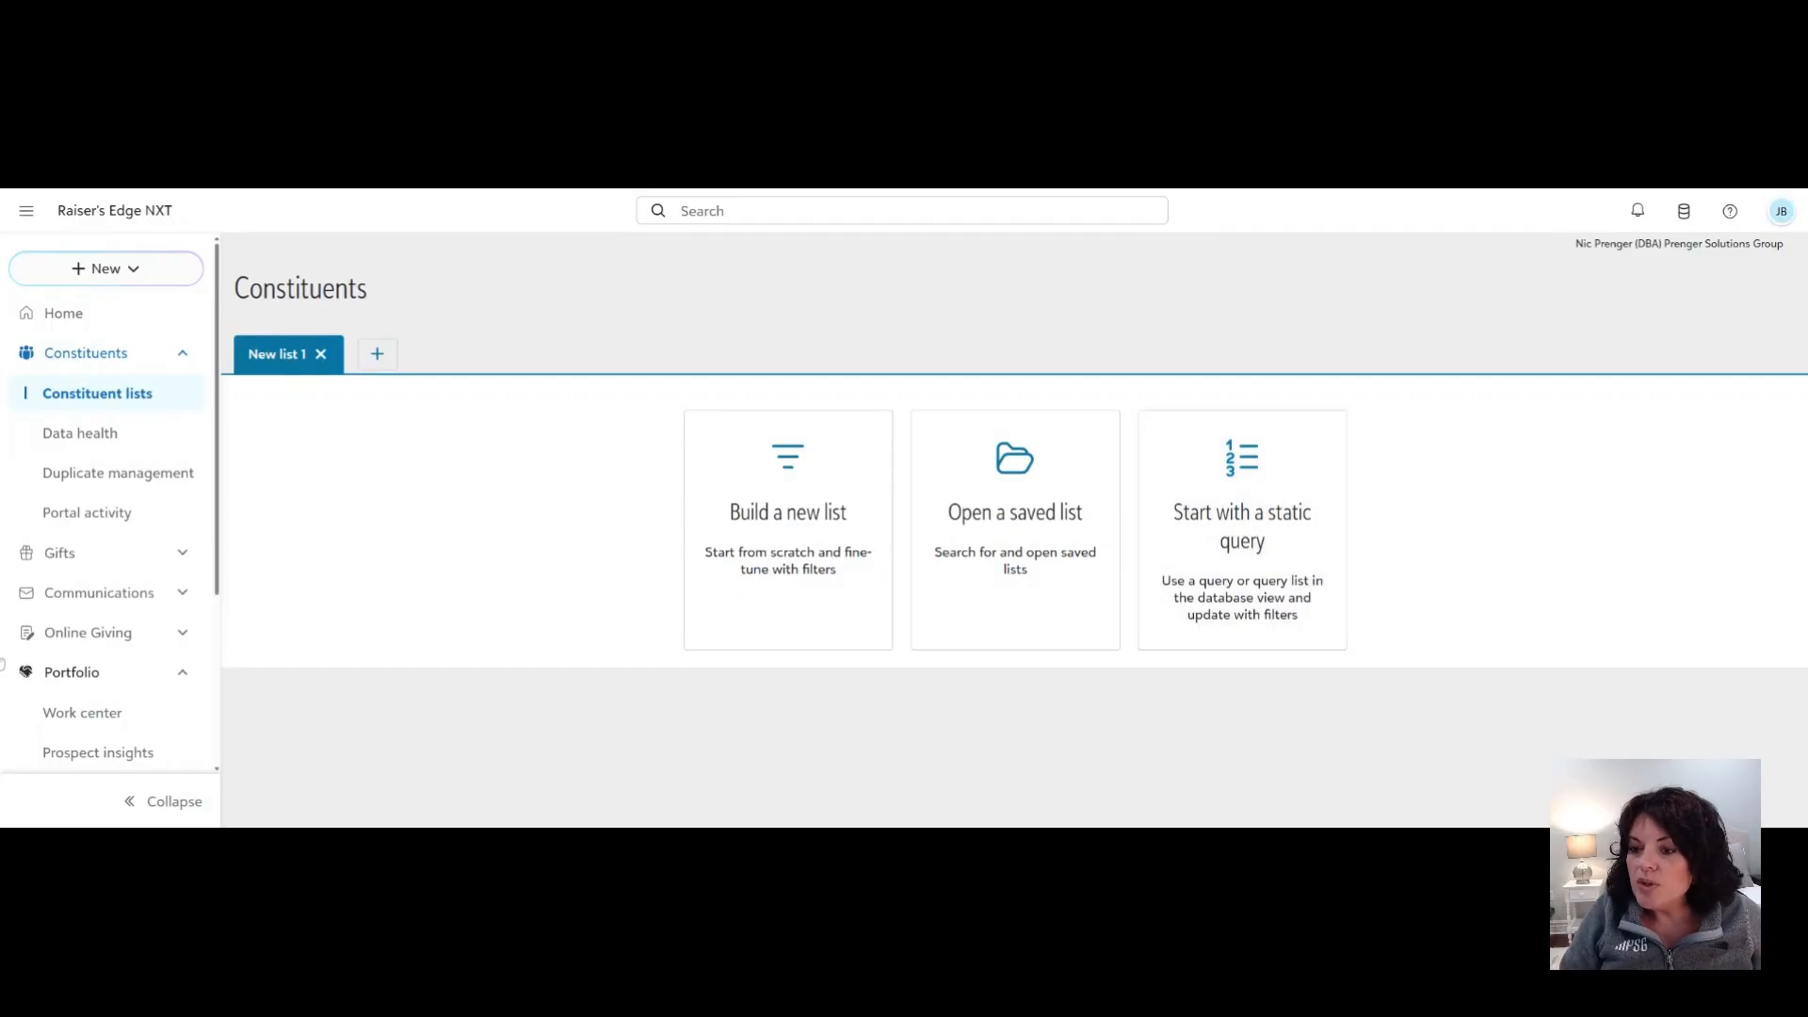
pyautogui.scroll(-3, 84, 637)
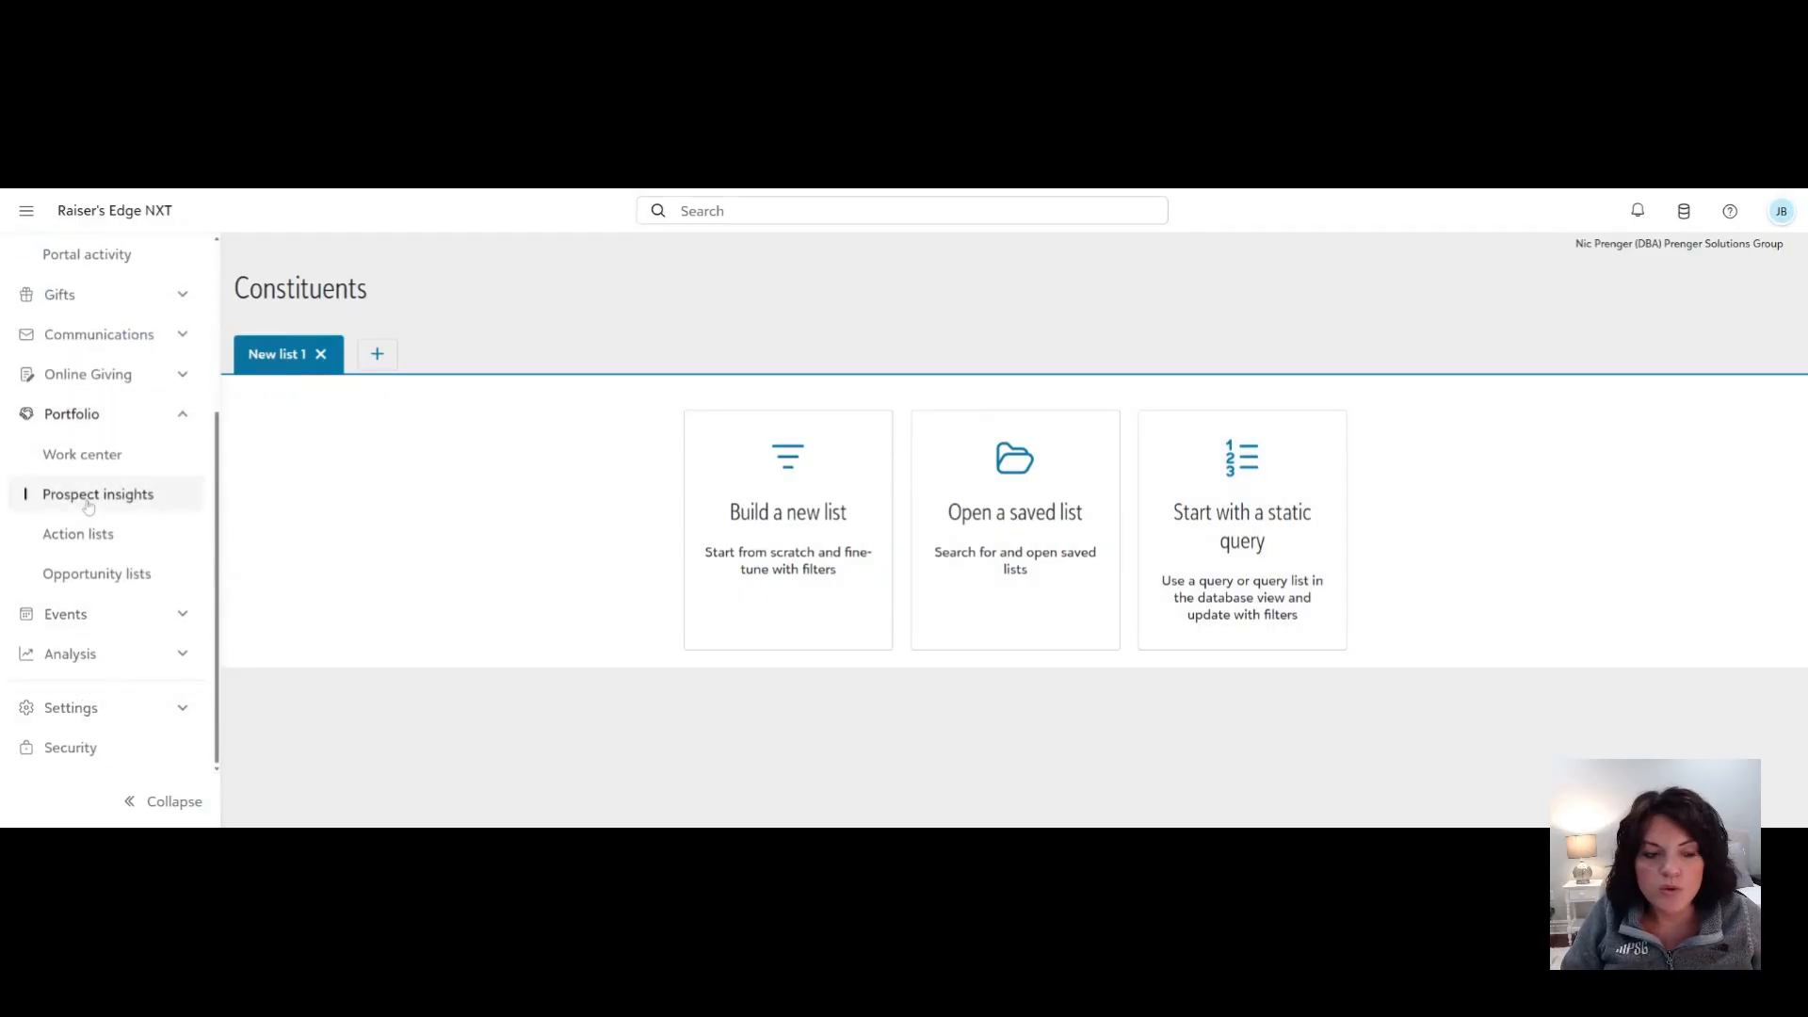
pyautogui.click(85, 656)
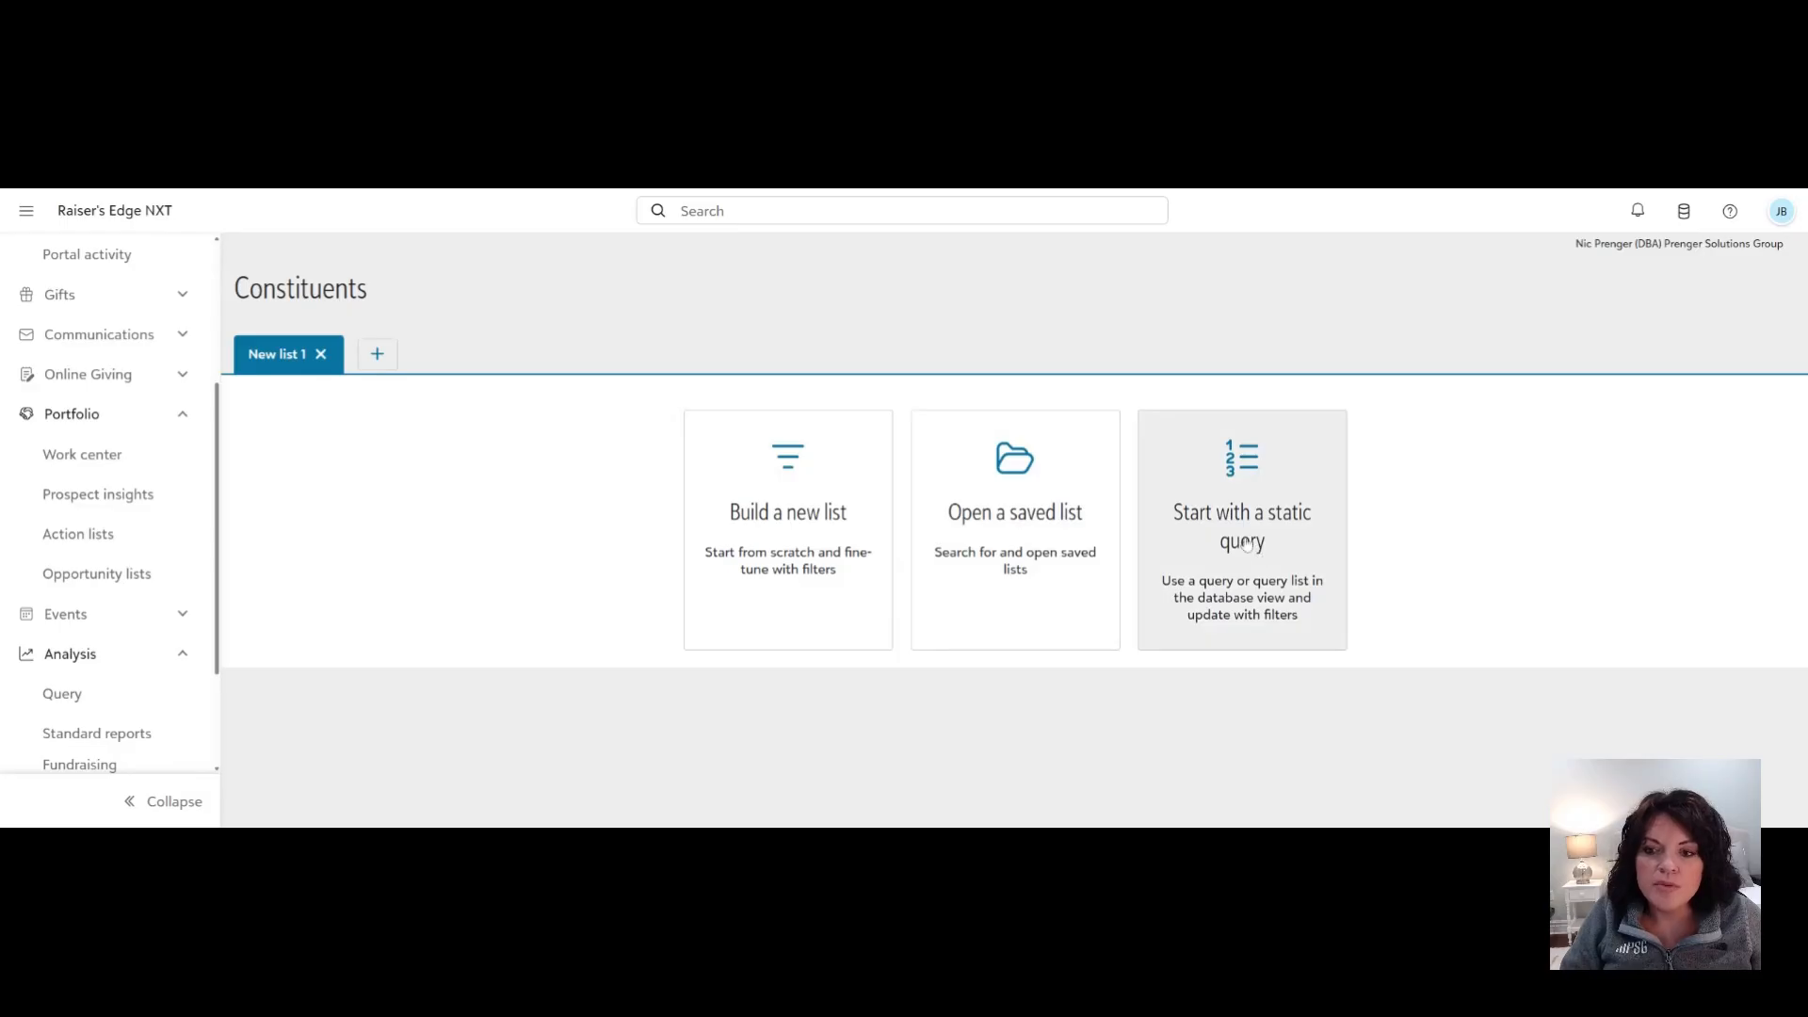
# Browse the saved constituent lists with and without the only-my-lists filter, and close the chooser without opening one.
pyautogui.click(1064, 545)
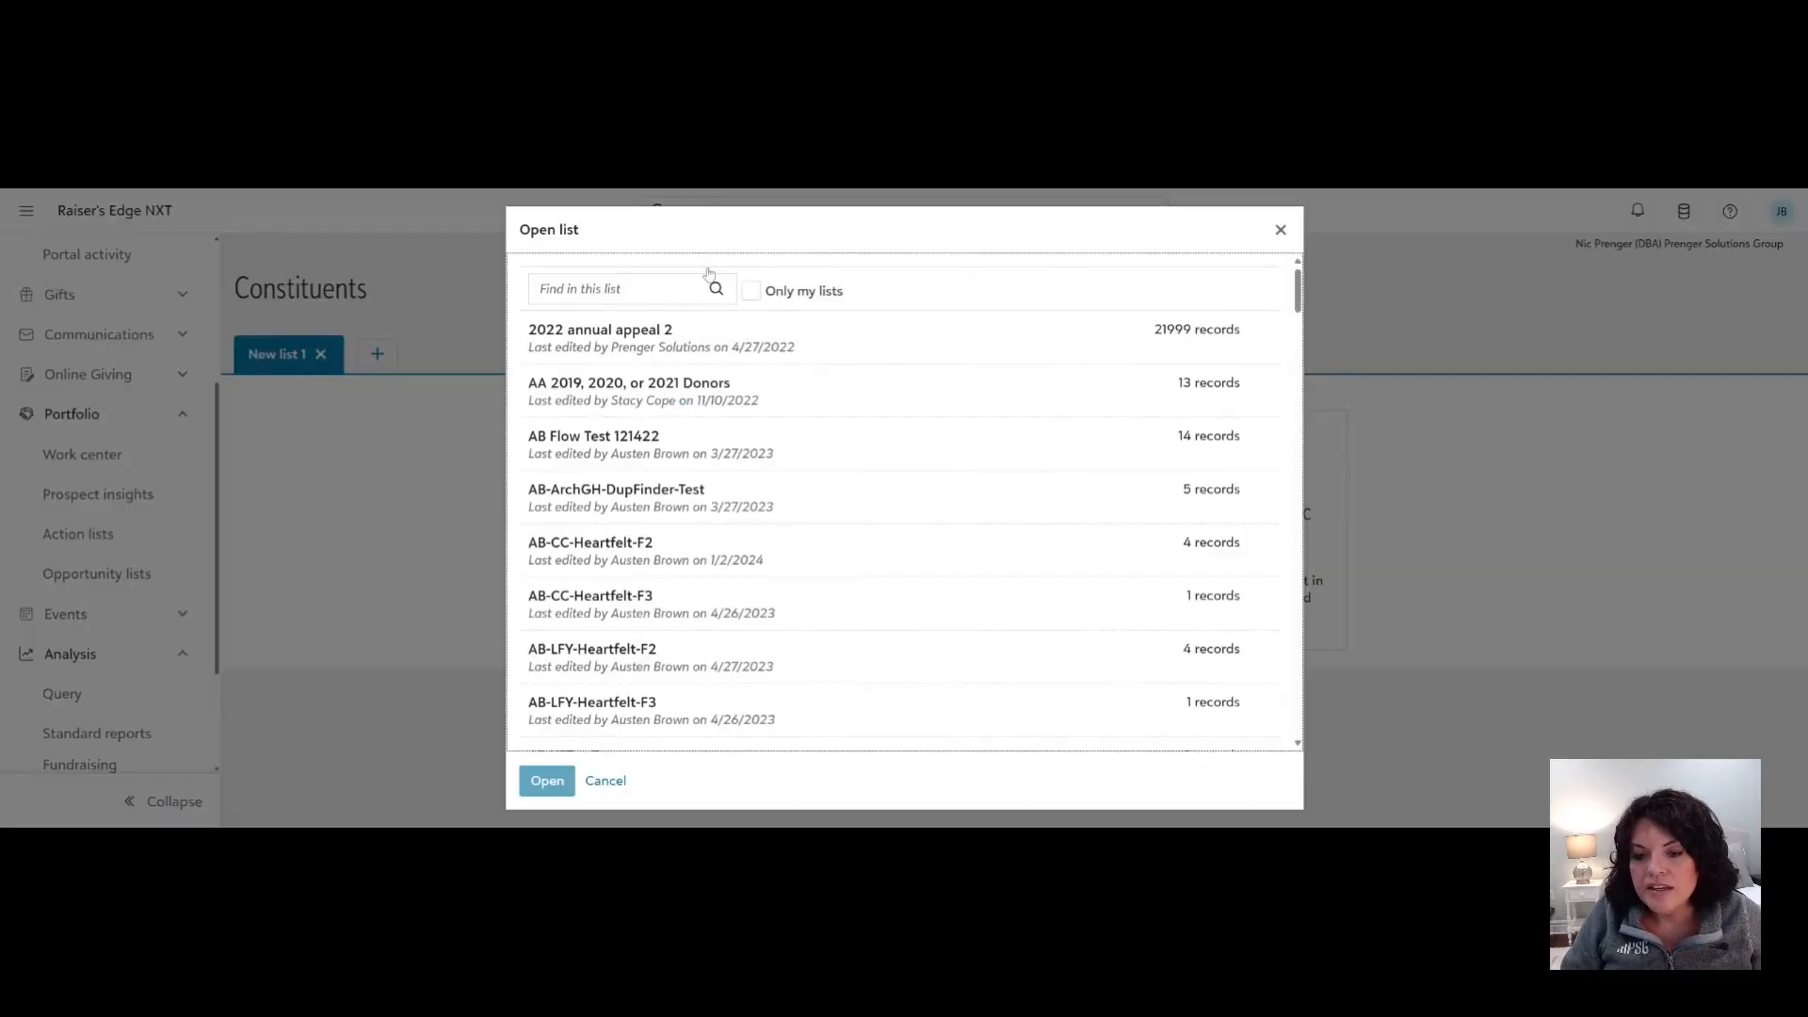
pyautogui.scroll(-8, 648, 648)
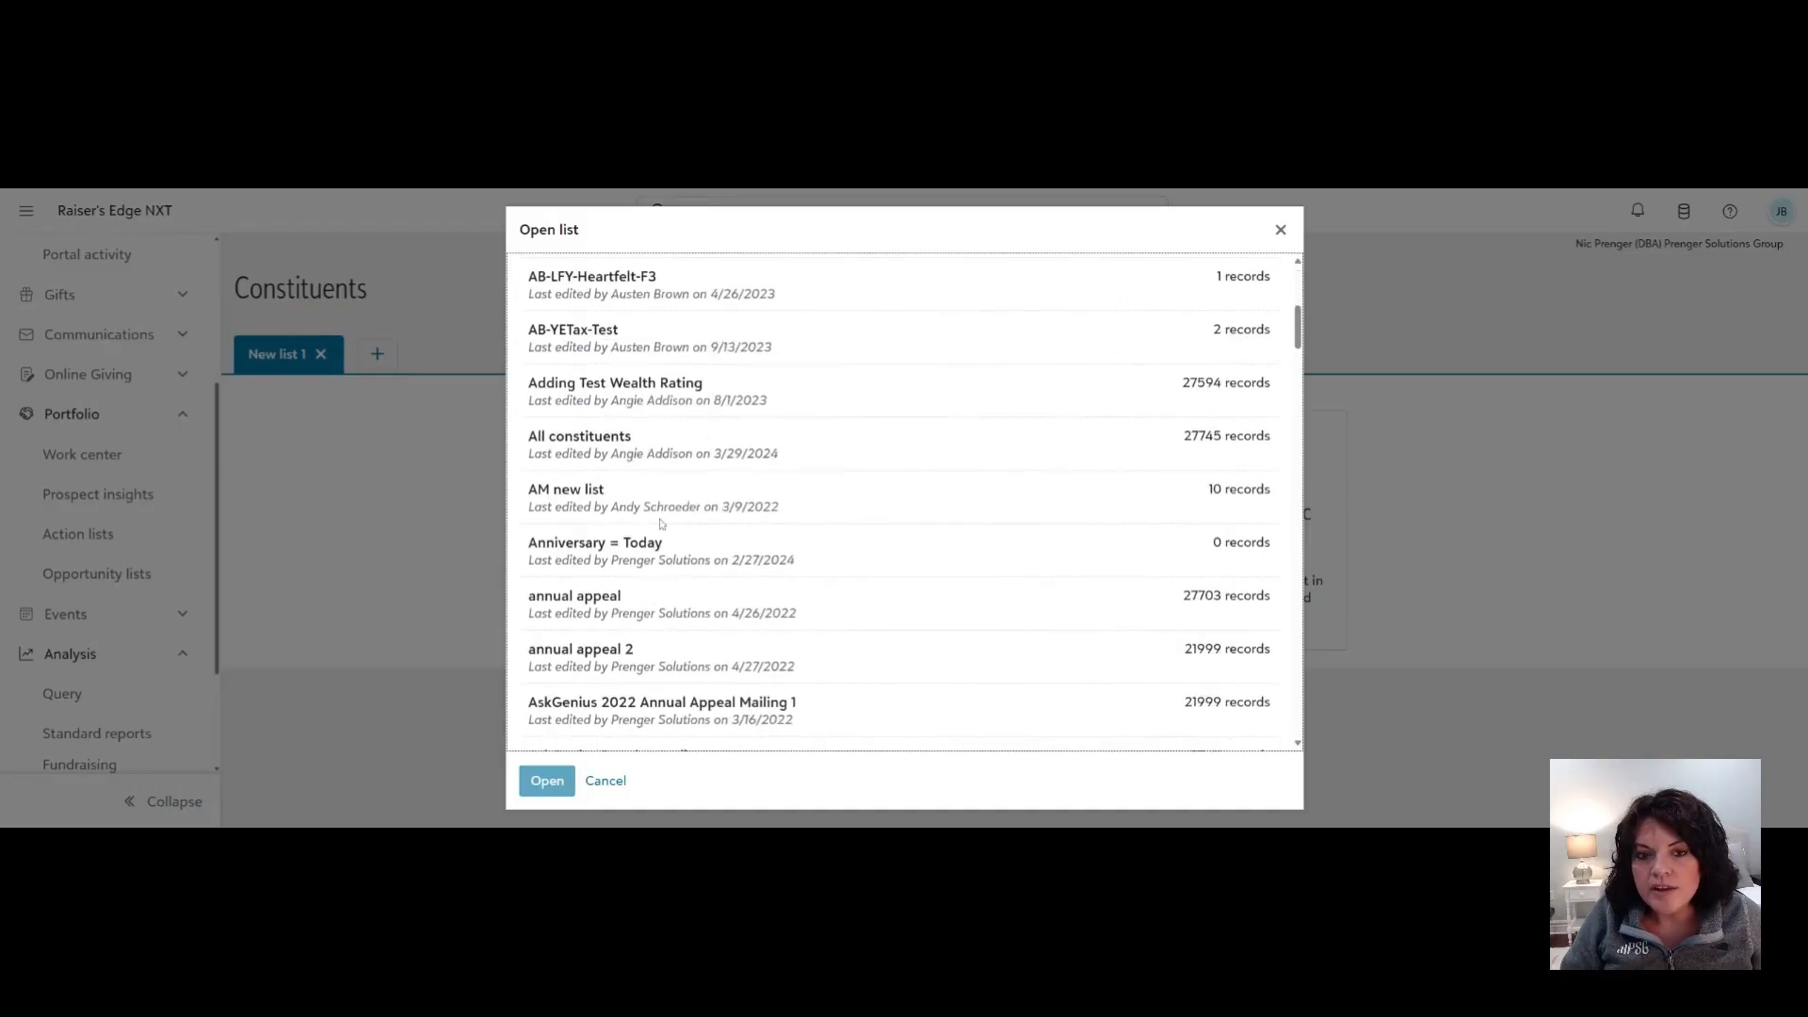
pyautogui.scroll(8, 772, 424)
pyautogui.click(807, 290)
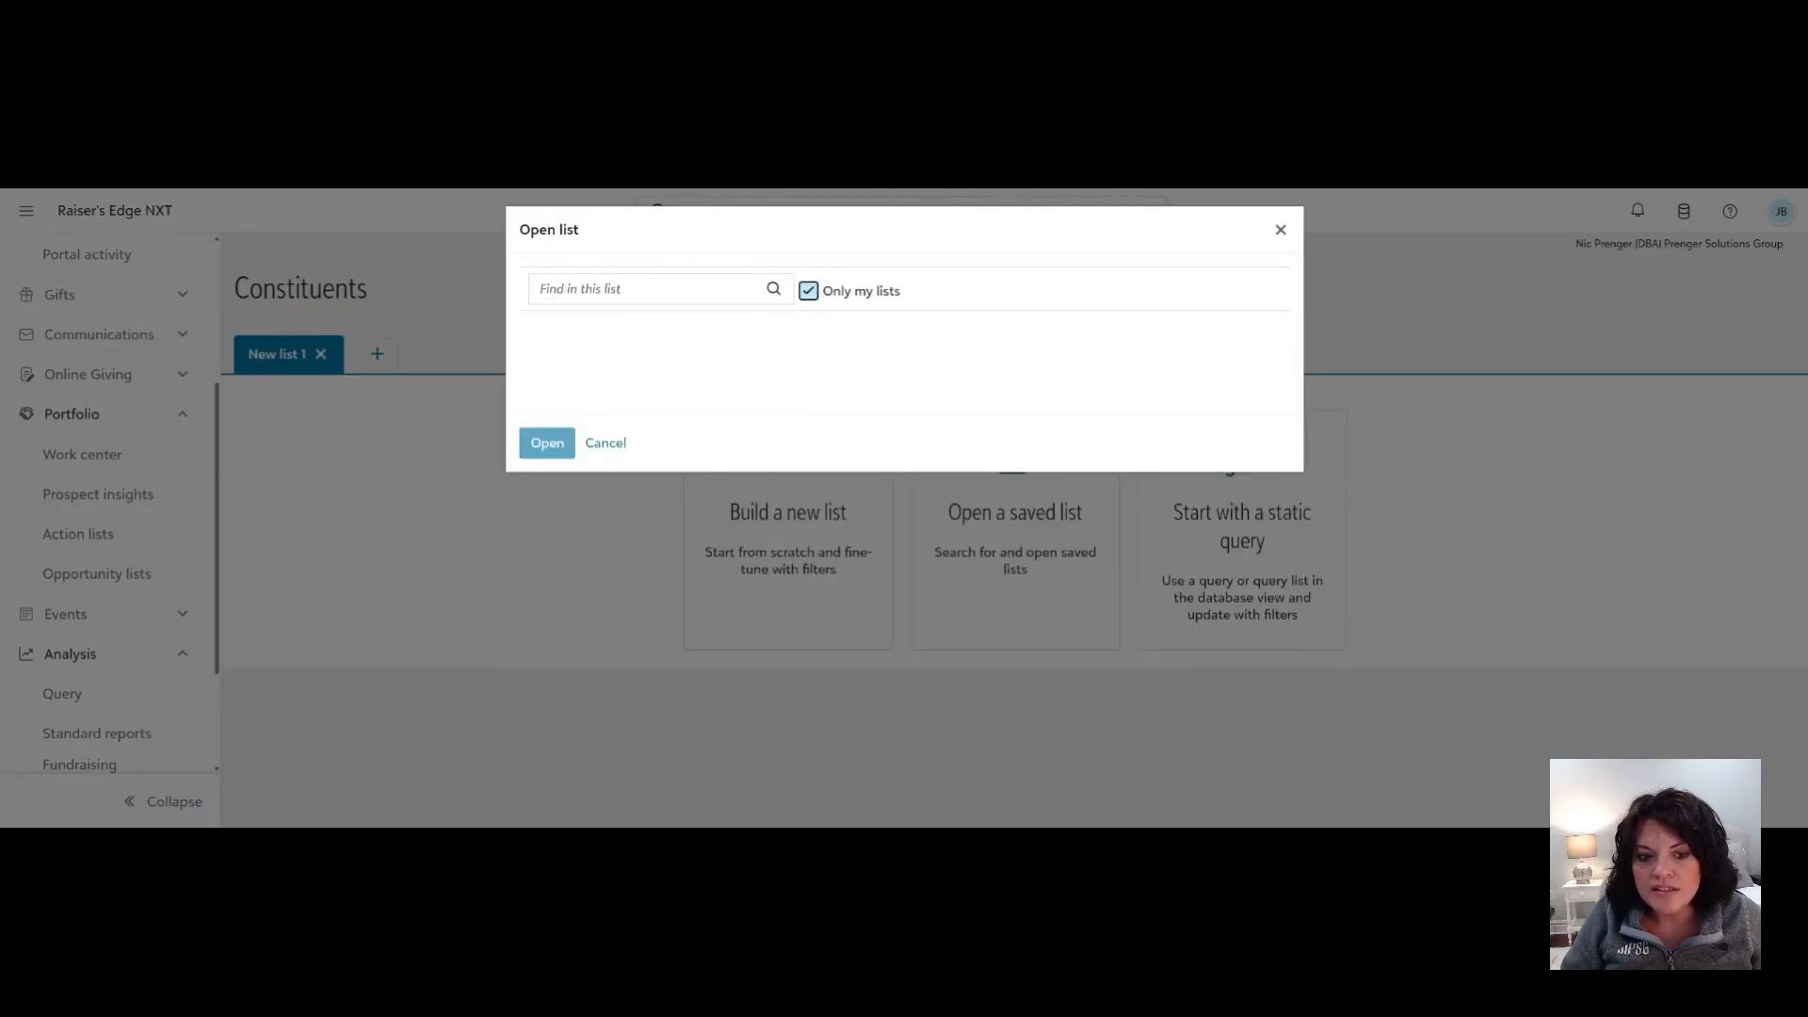
pyautogui.click(808, 291)
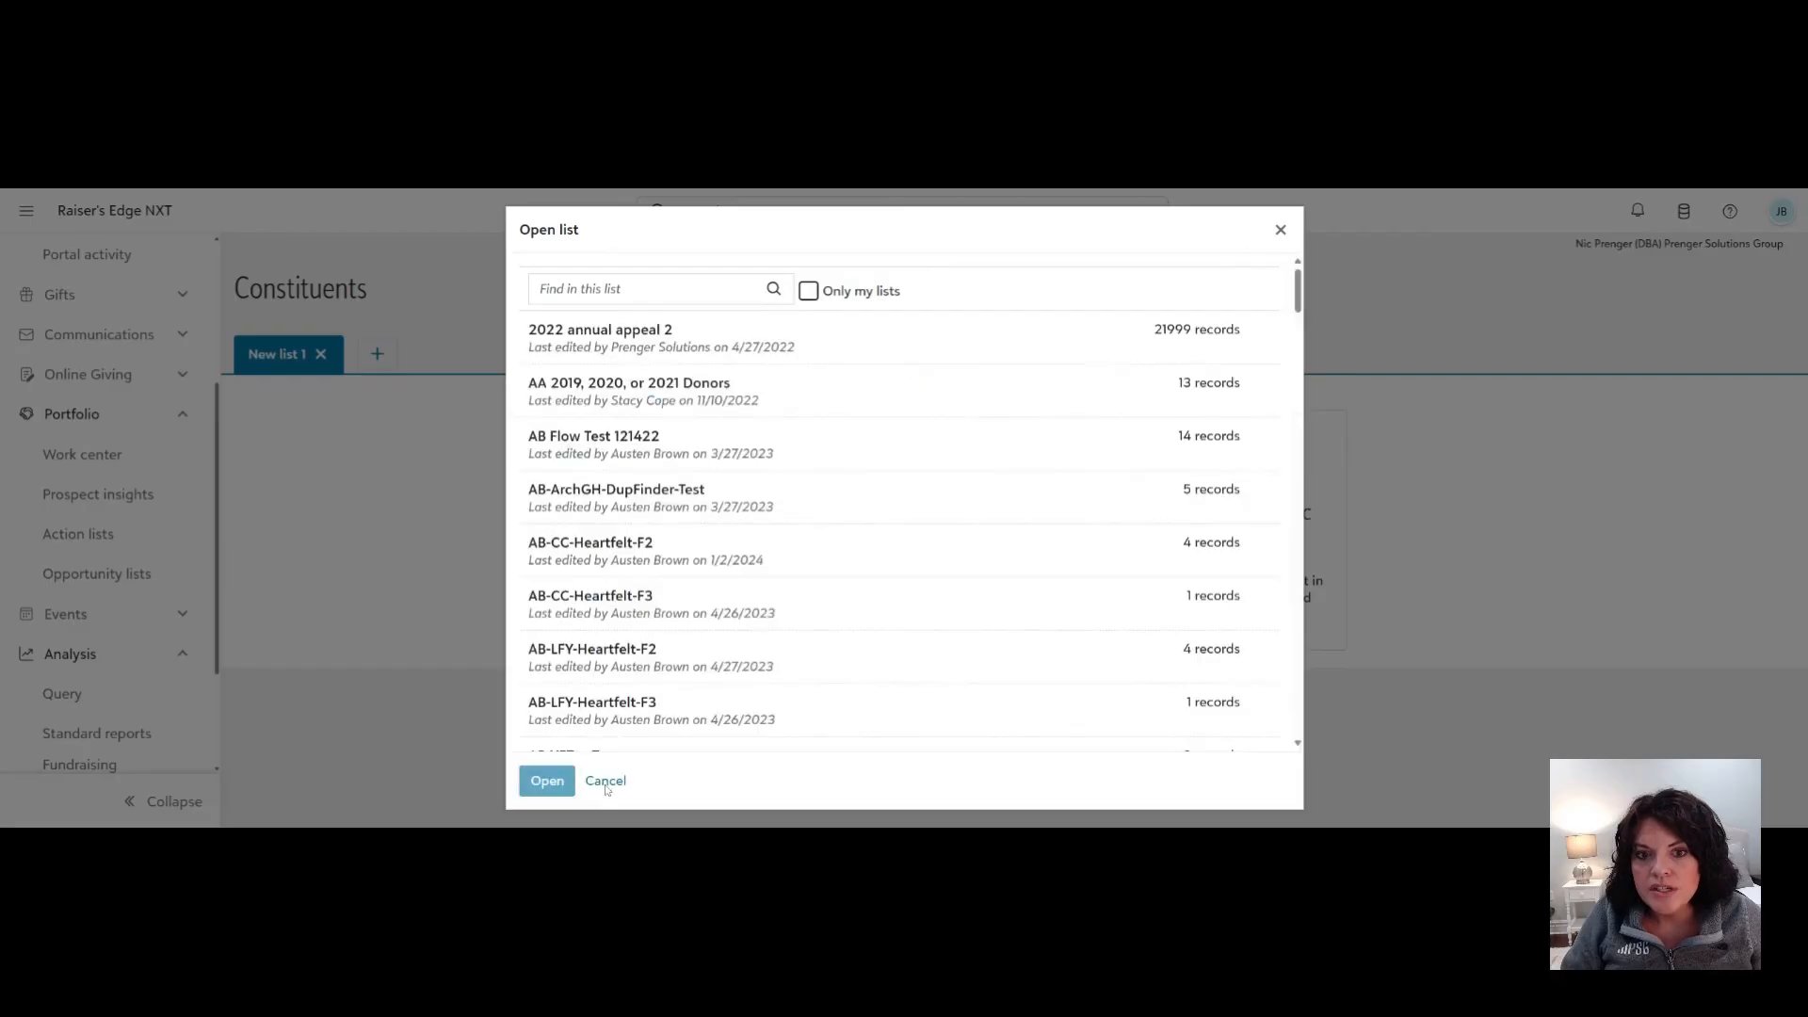
pyautogui.click(605, 781)
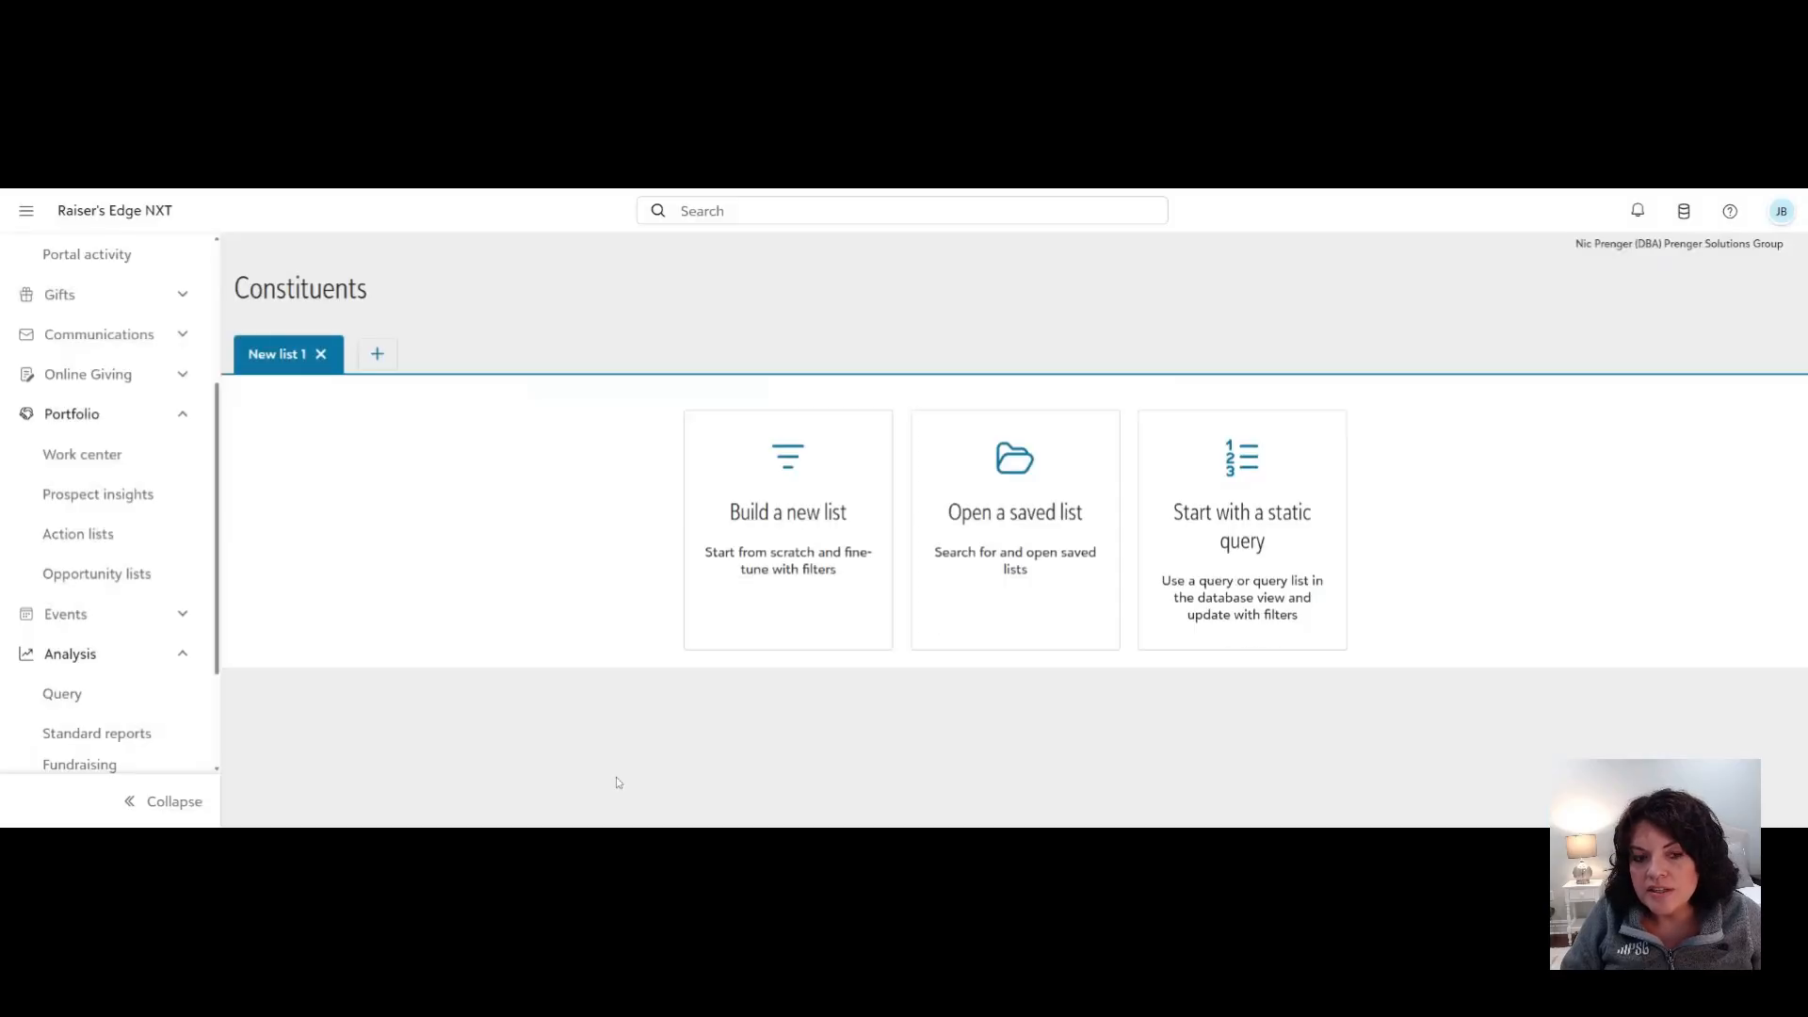
# Build a new constituent list showing all records and filter it by a date range for any gift.
pyautogui.click(821, 509)
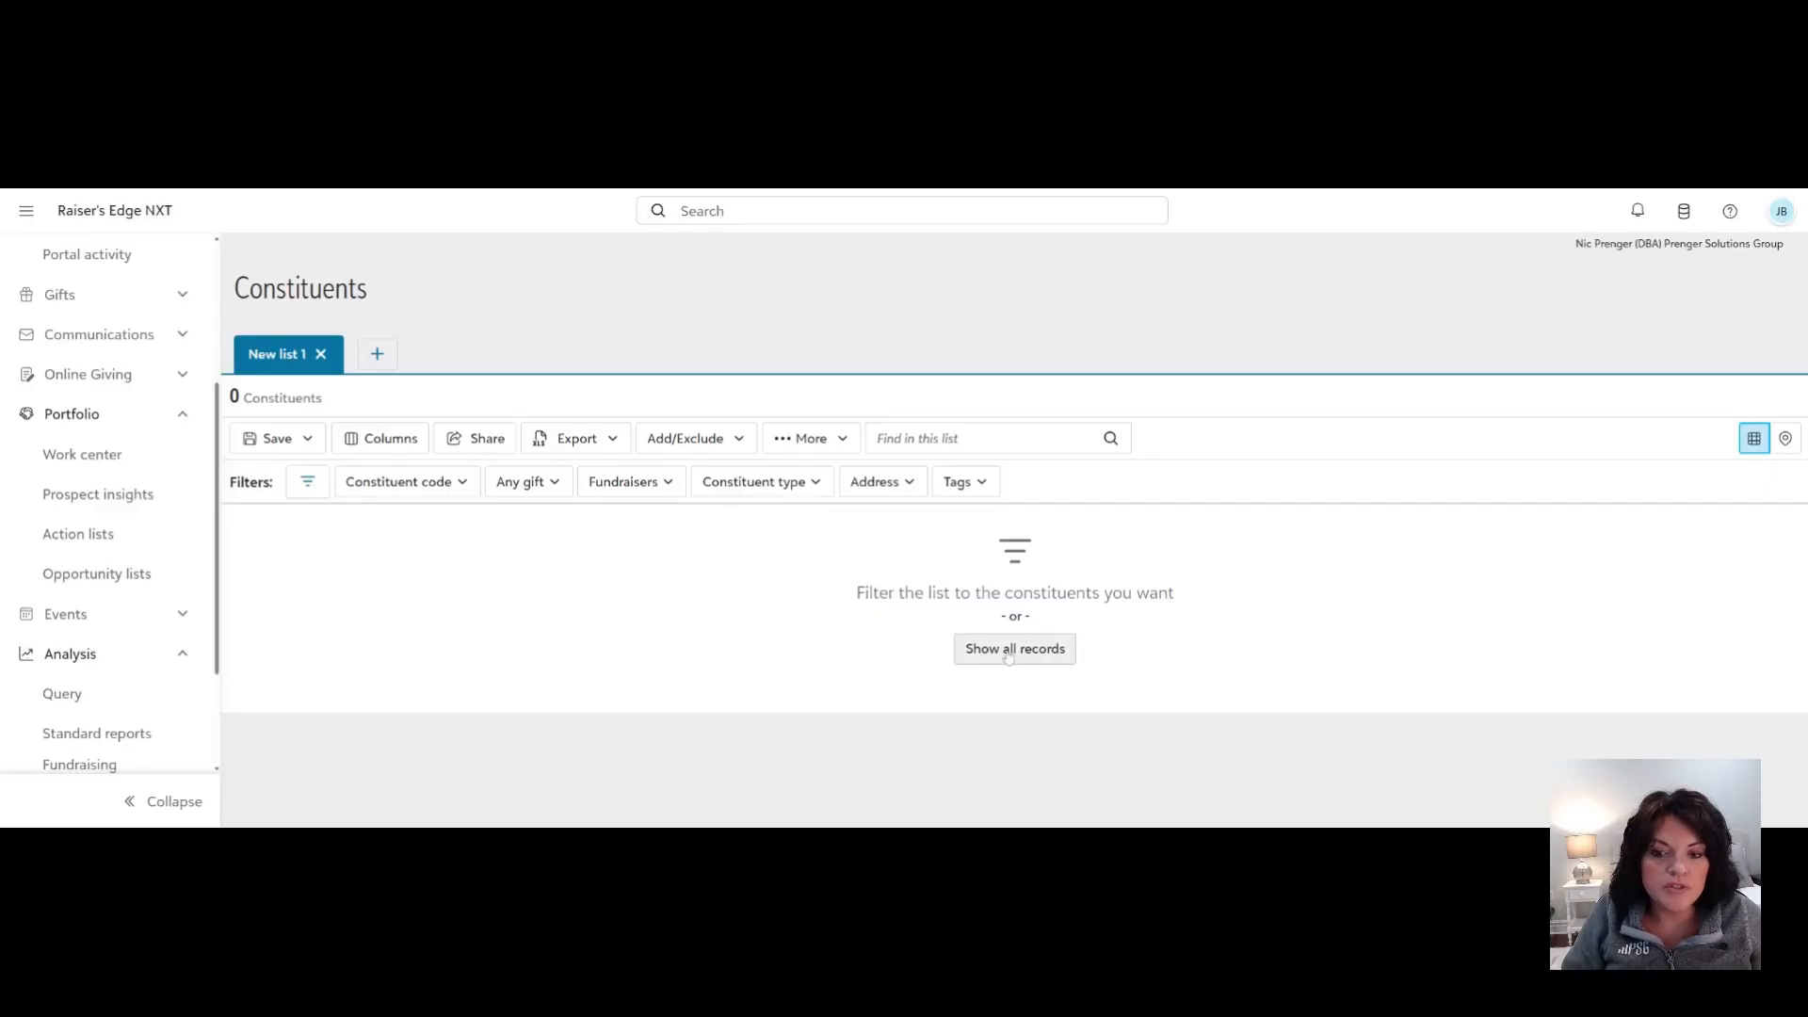
pyautogui.click(1045, 656)
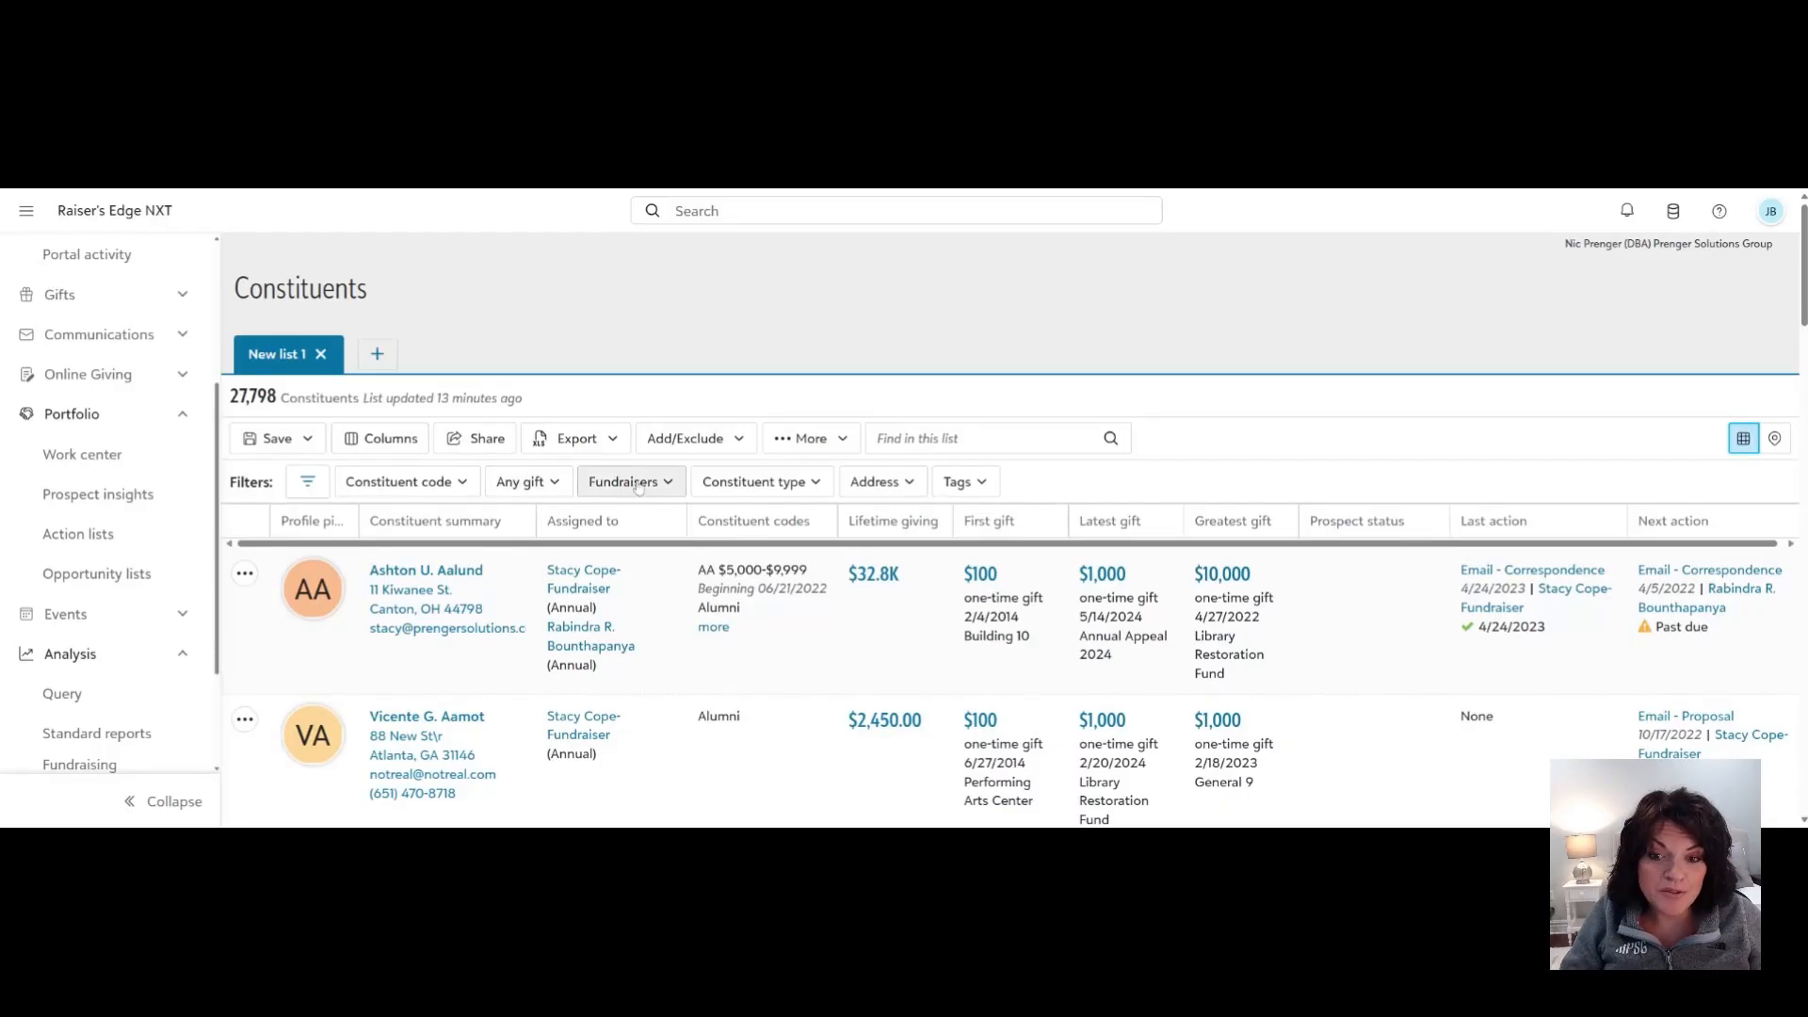
pyautogui.click(523, 483)
pyautogui.click(699, 359)
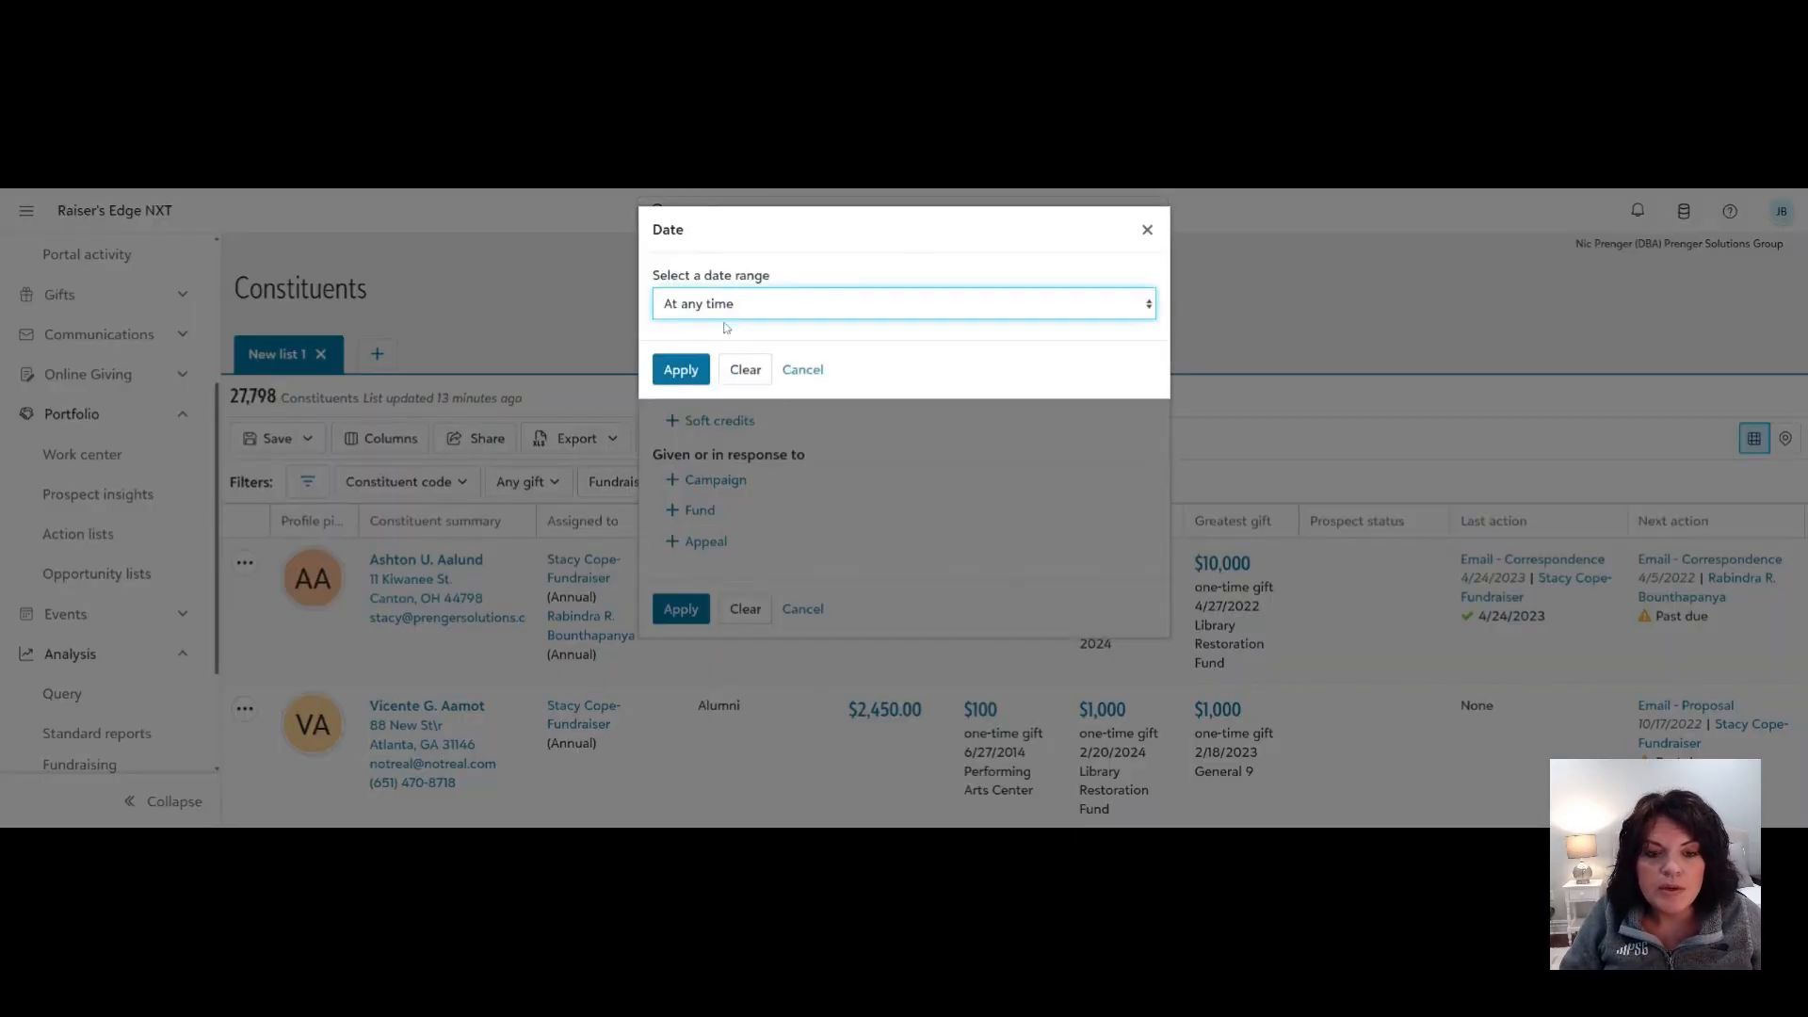
pyautogui.click(726, 327)
pyautogui.click(681, 369)
pyautogui.click(693, 658)
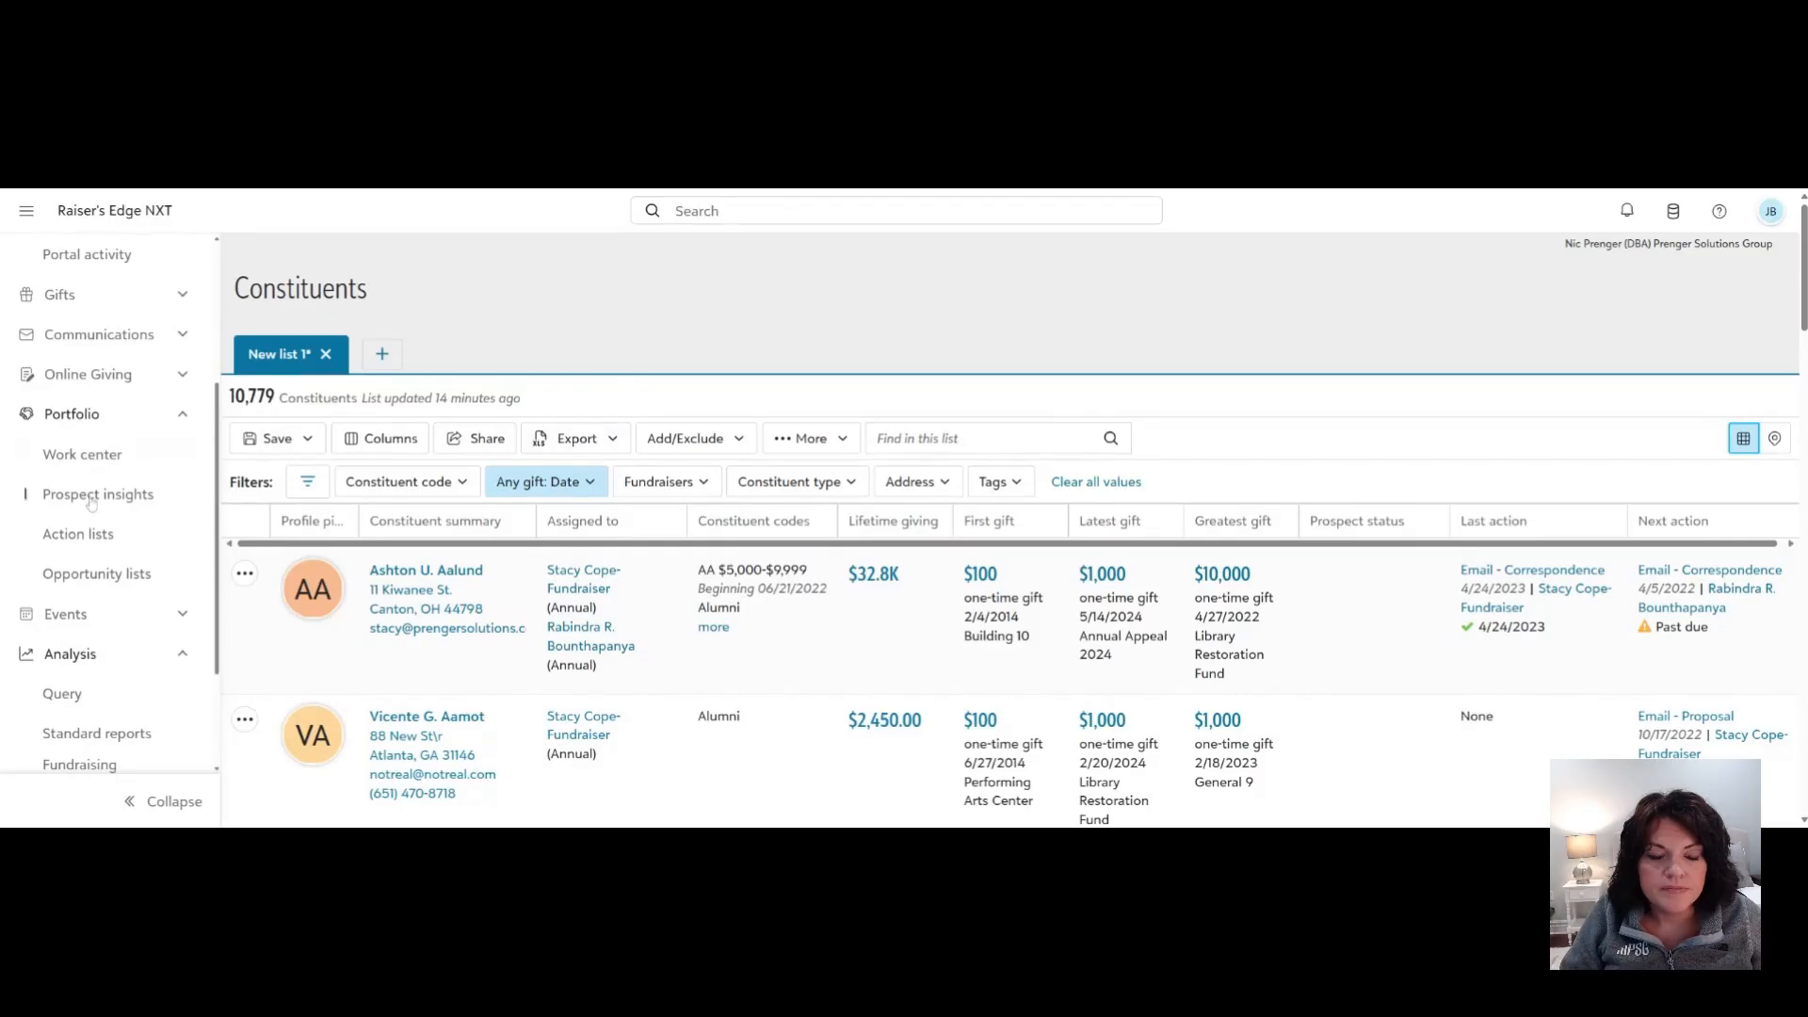
# Add a second new constituent list and filter it by a date range for any gift.
pyautogui.click(382, 355)
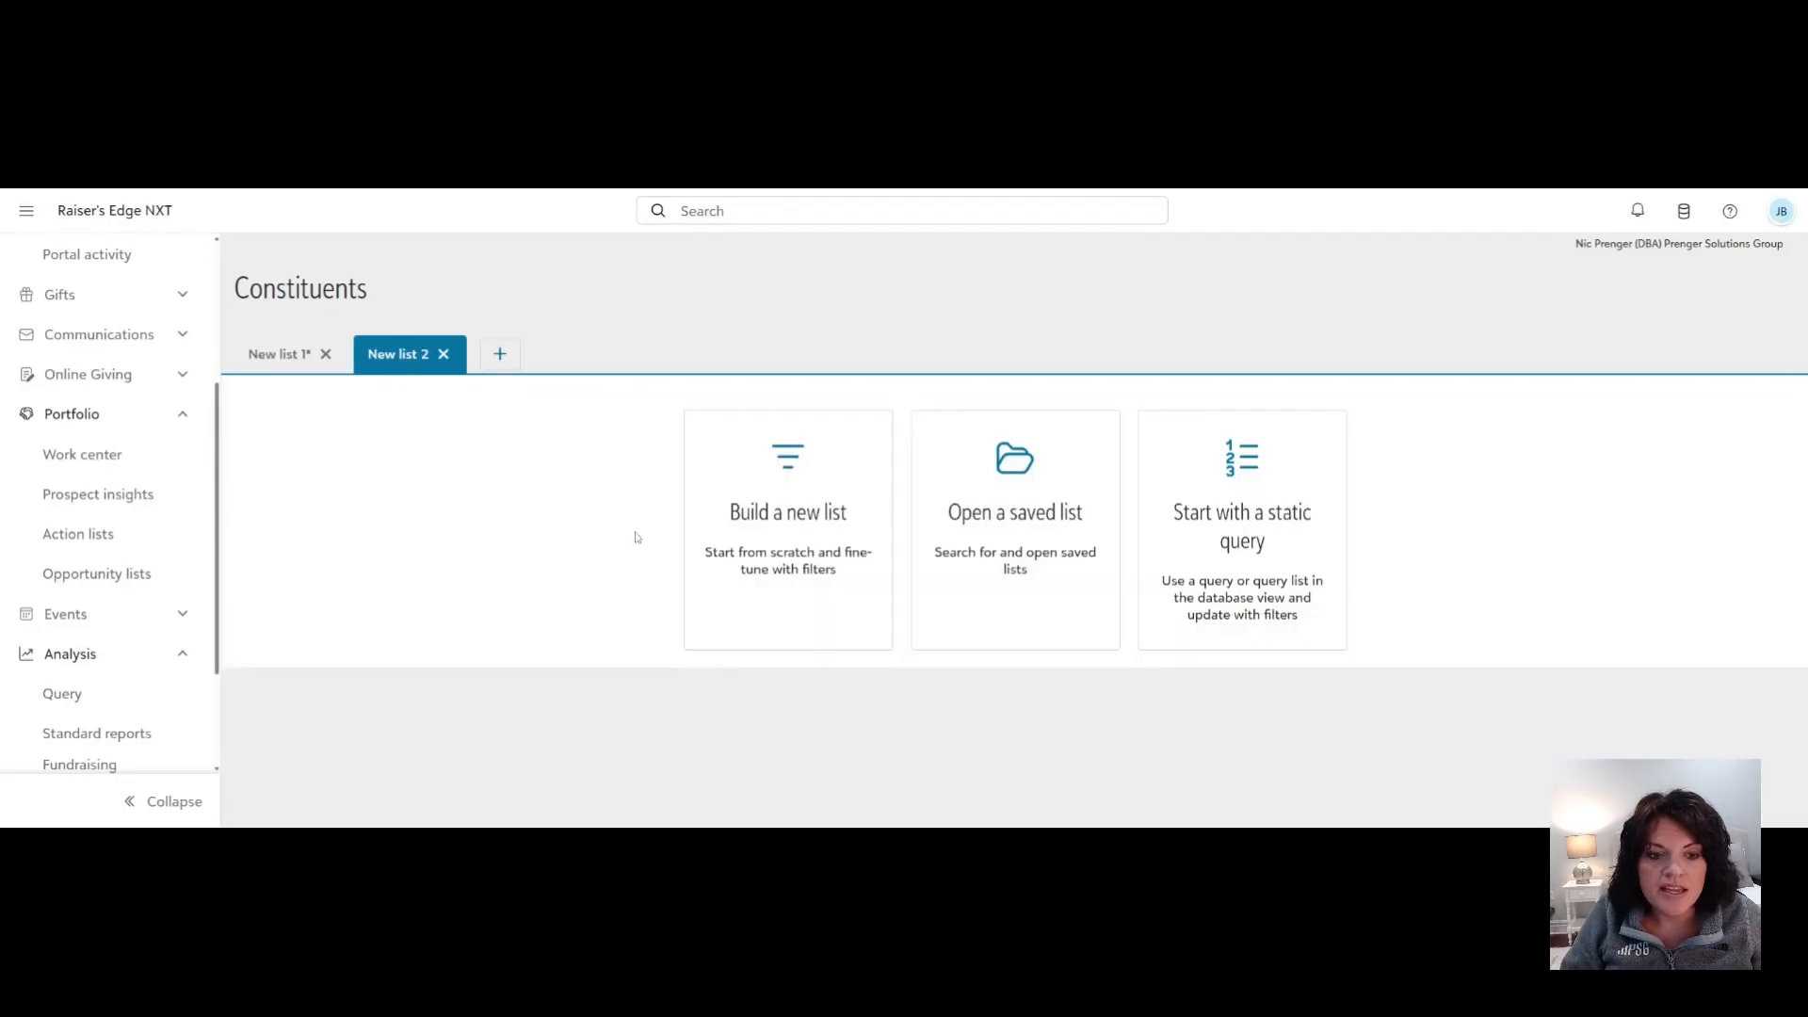
pyautogui.click(799, 551)
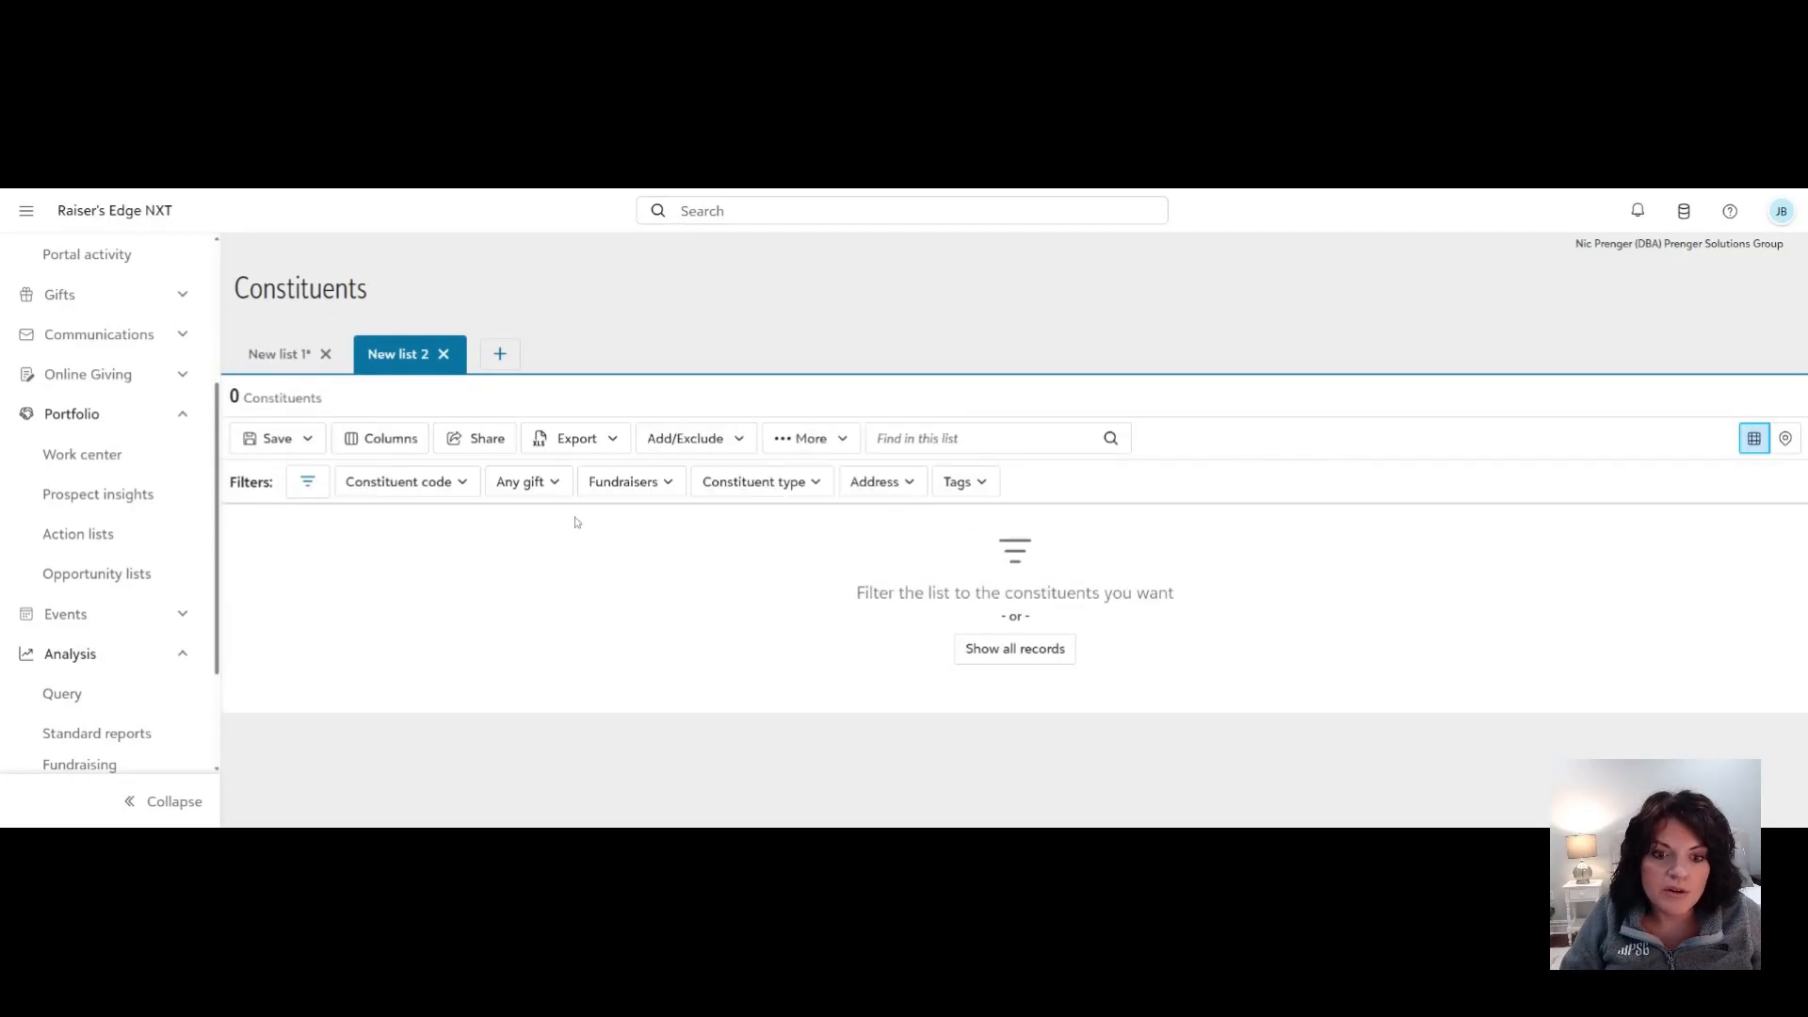
pyautogui.click(526, 485)
pyautogui.click(712, 390)
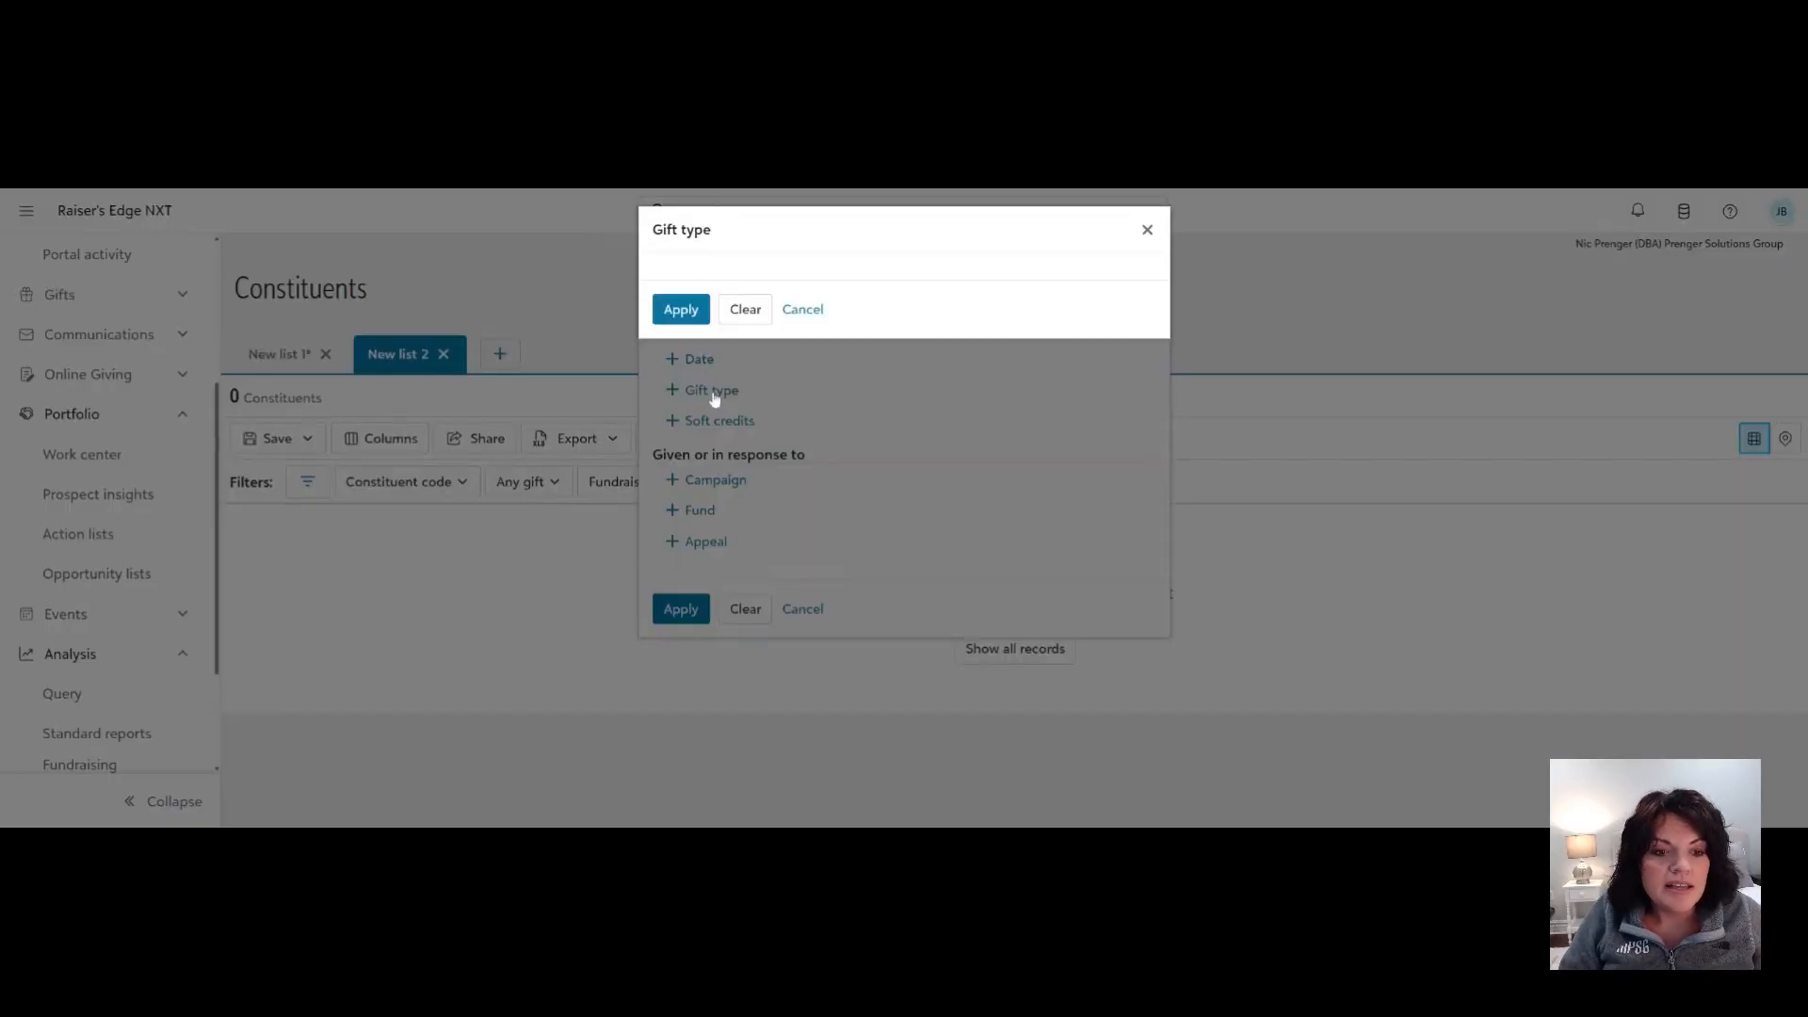
pyautogui.click(756, 778)
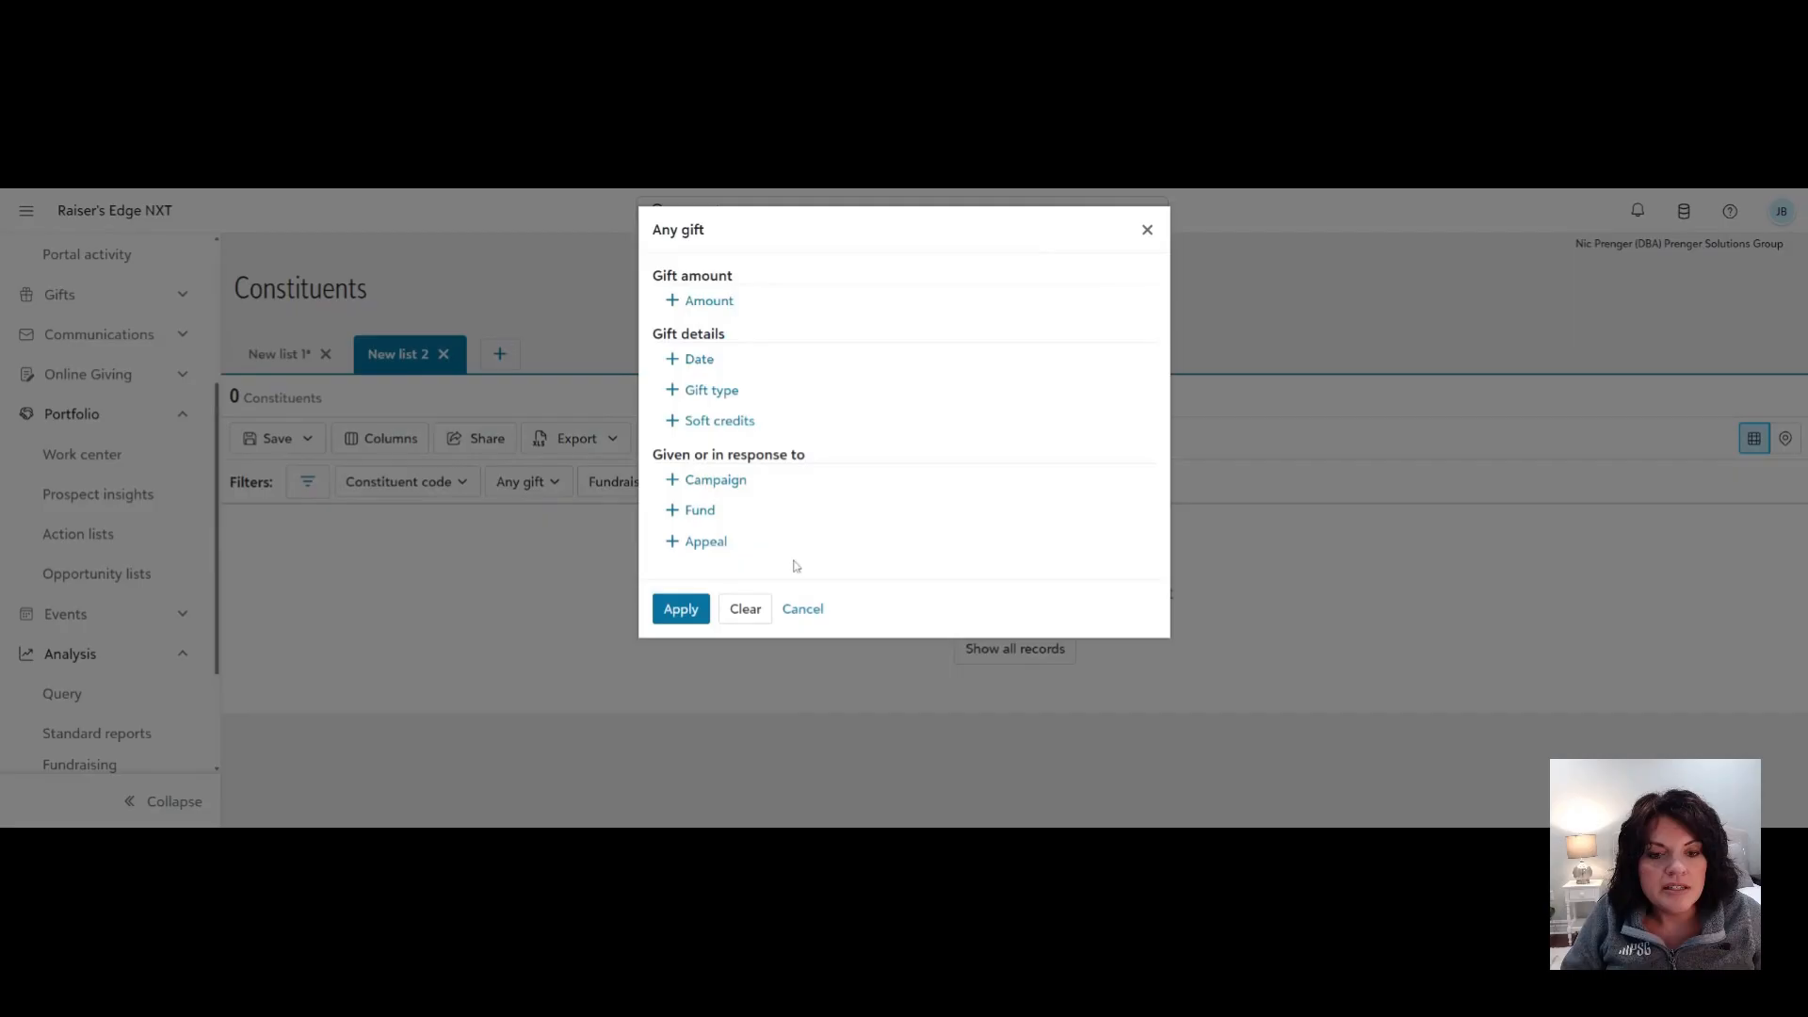
pyautogui.click(701, 358)
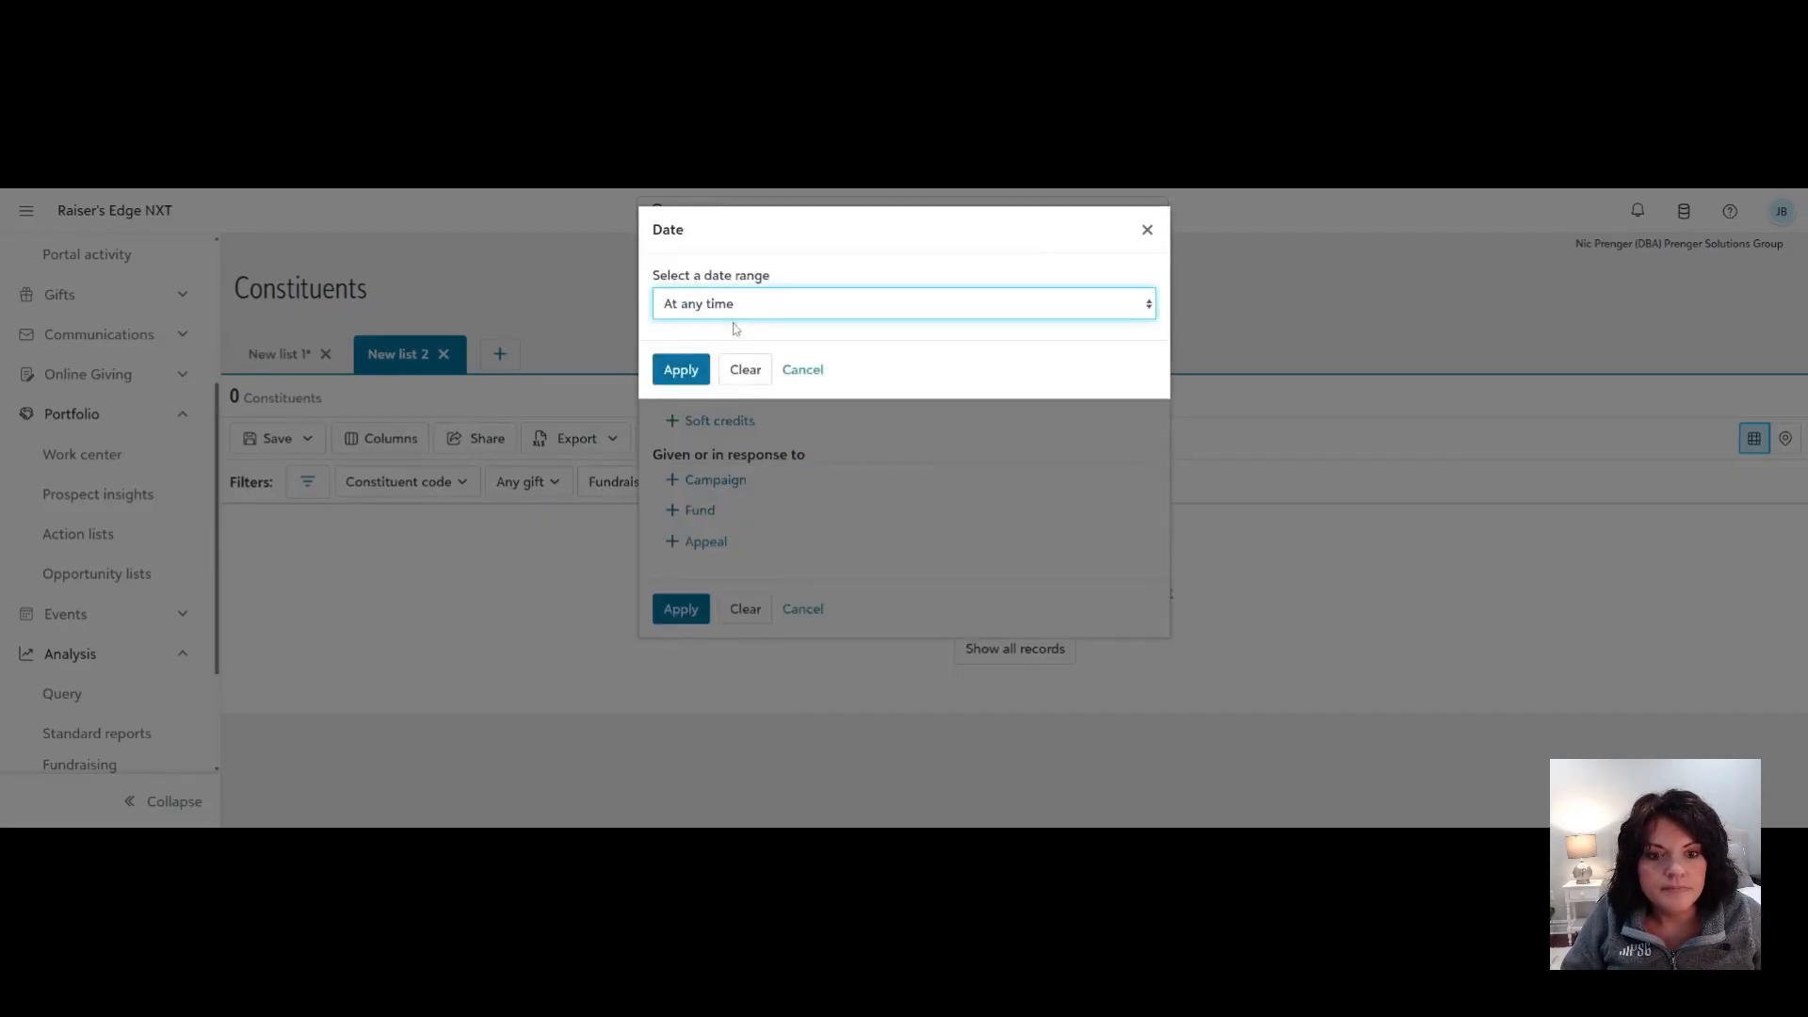
pyautogui.click(735, 327)
pyautogui.click(680, 369)
pyautogui.click(685, 644)
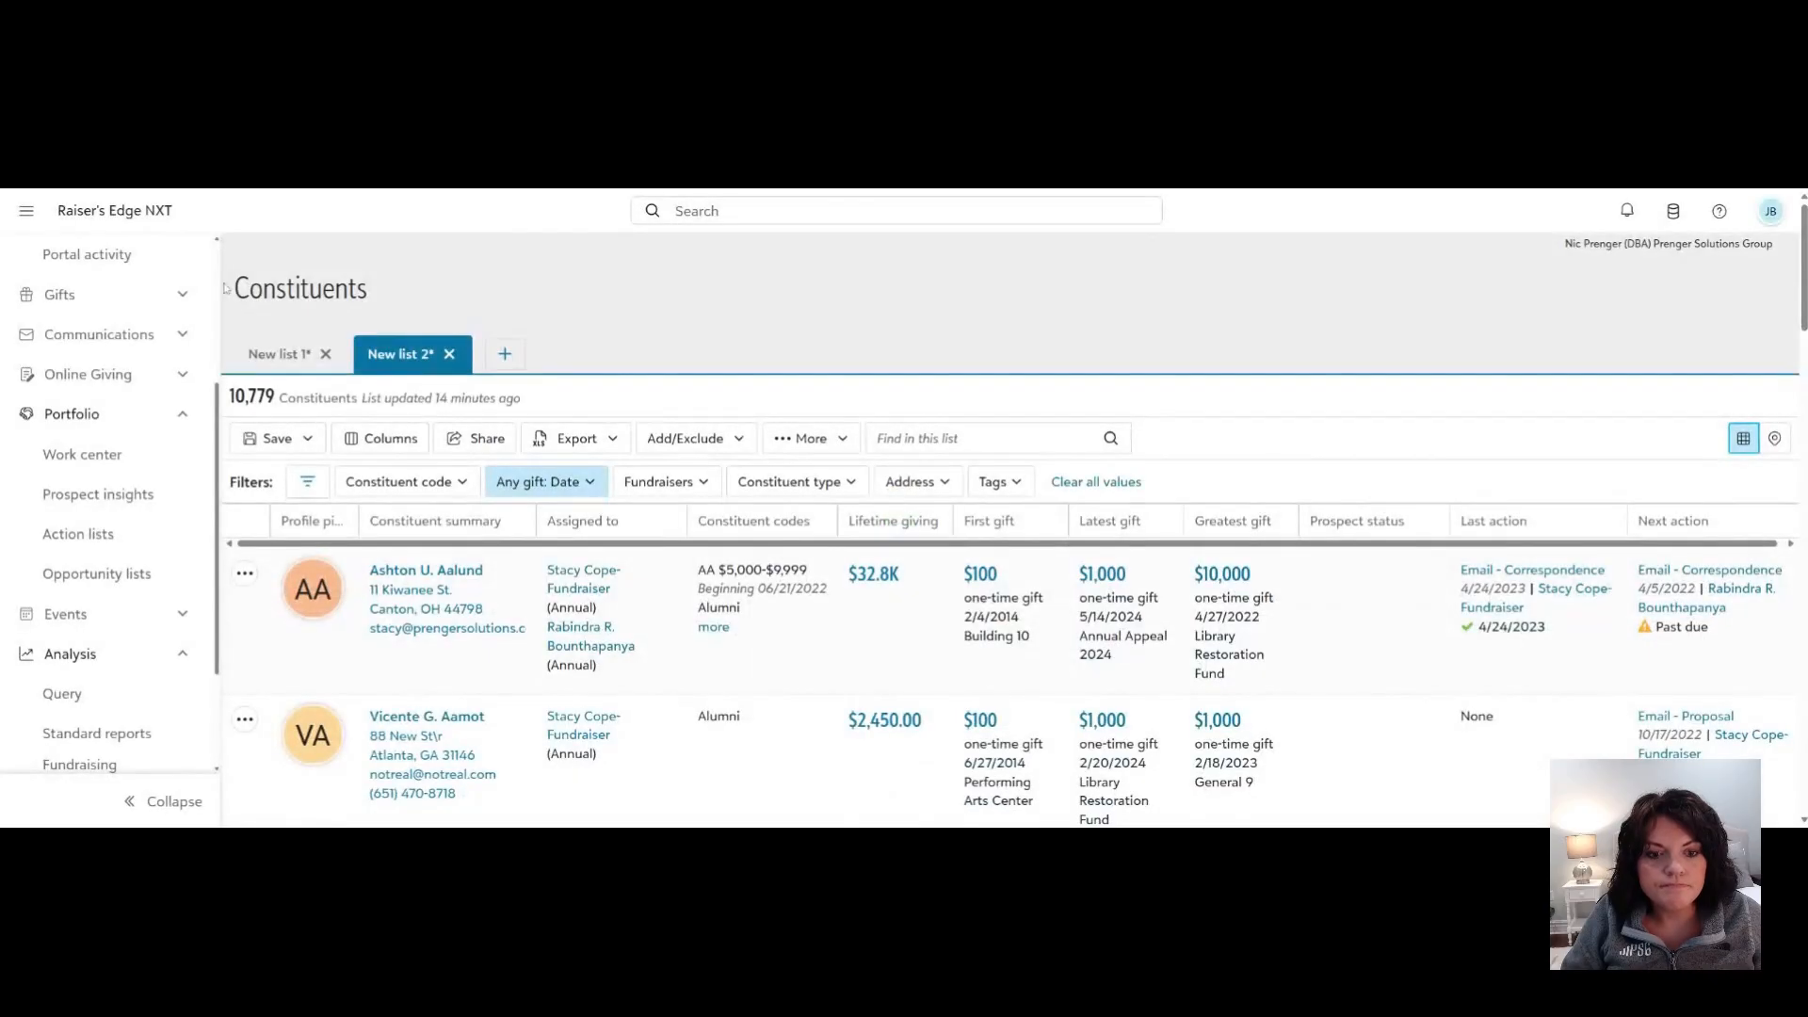
# Compare the two open constituent lists and clear the gift date filter from the second one.
pyautogui.click(269, 358)
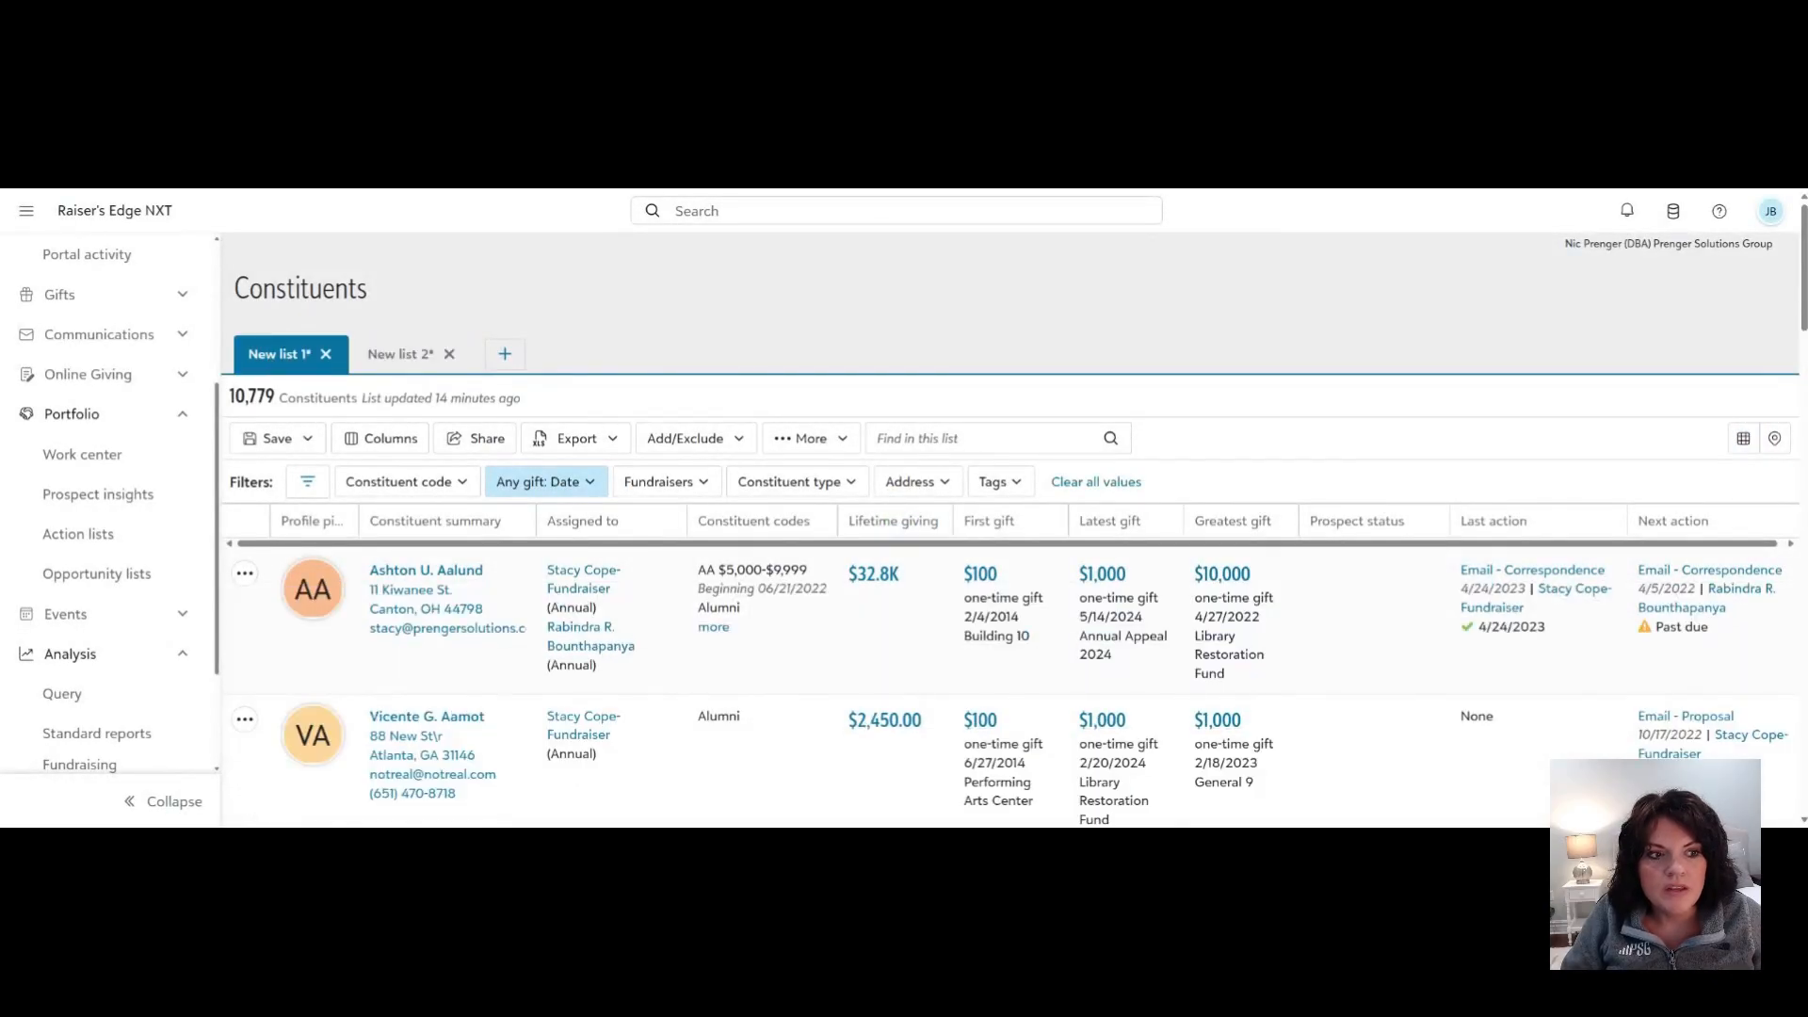
pyautogui.click(399, 357)
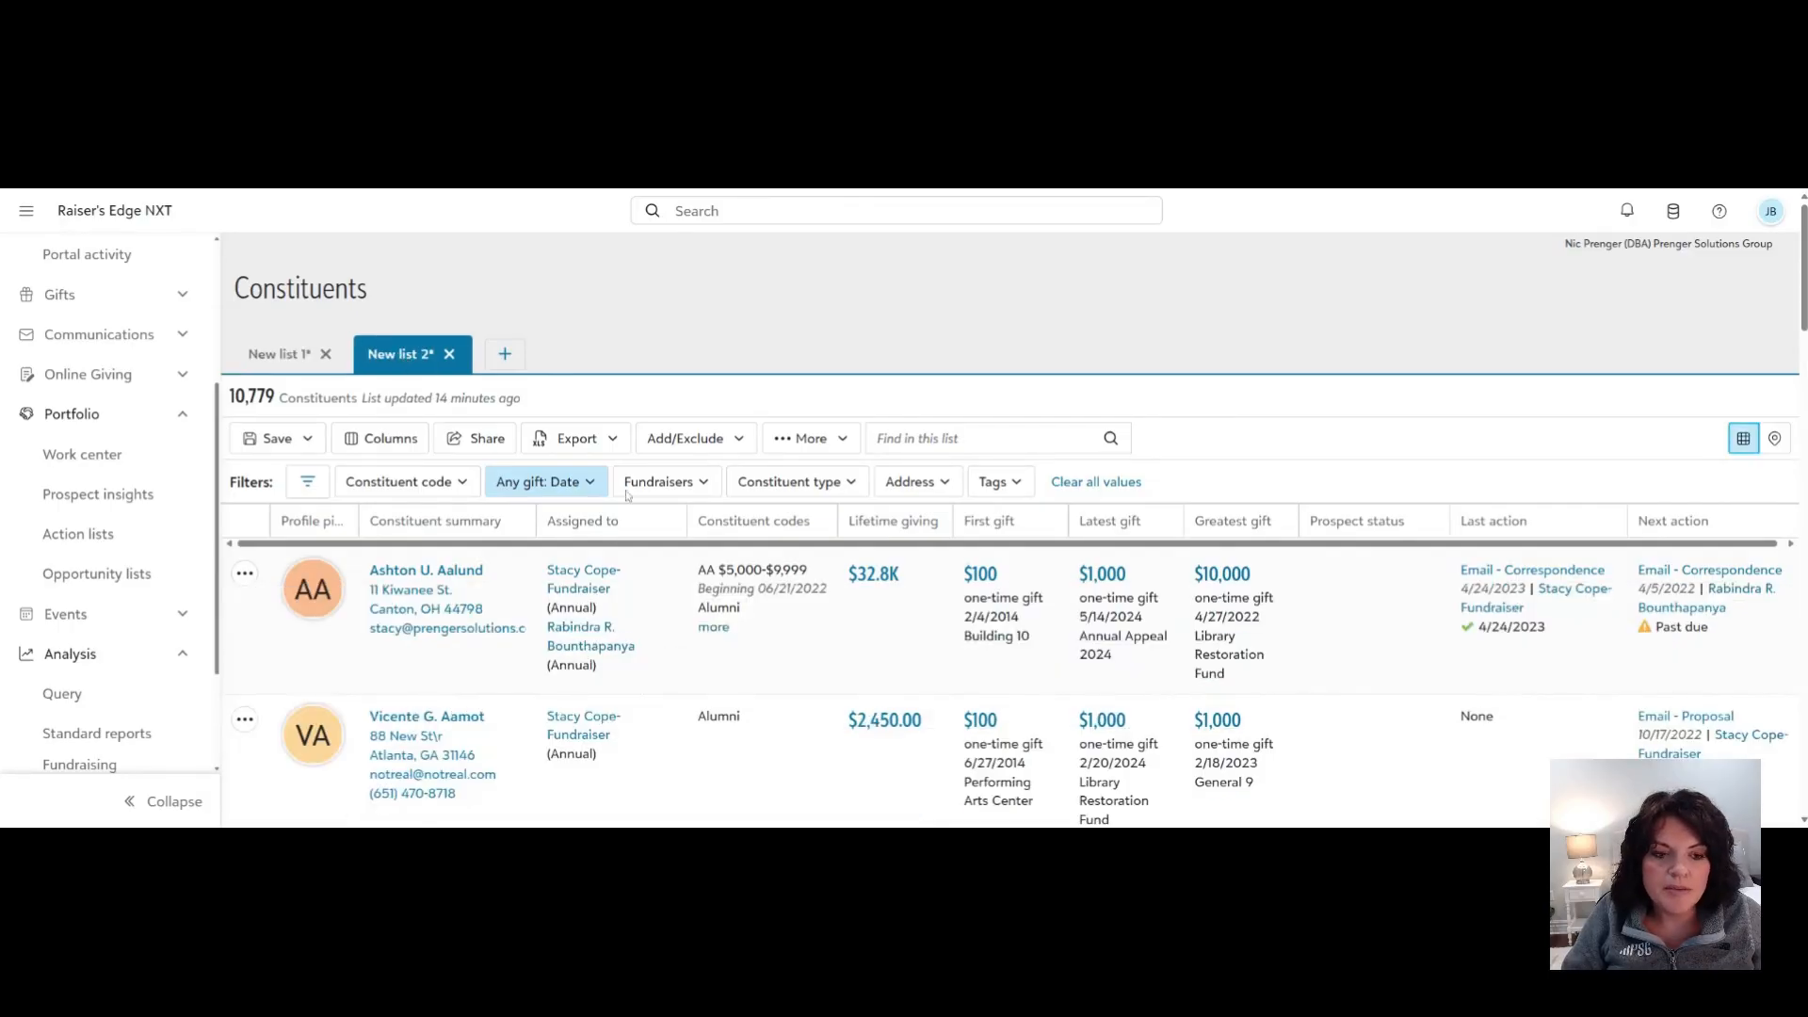
pyautogui.click(589, 486)
pyautogui.click(744, 643)
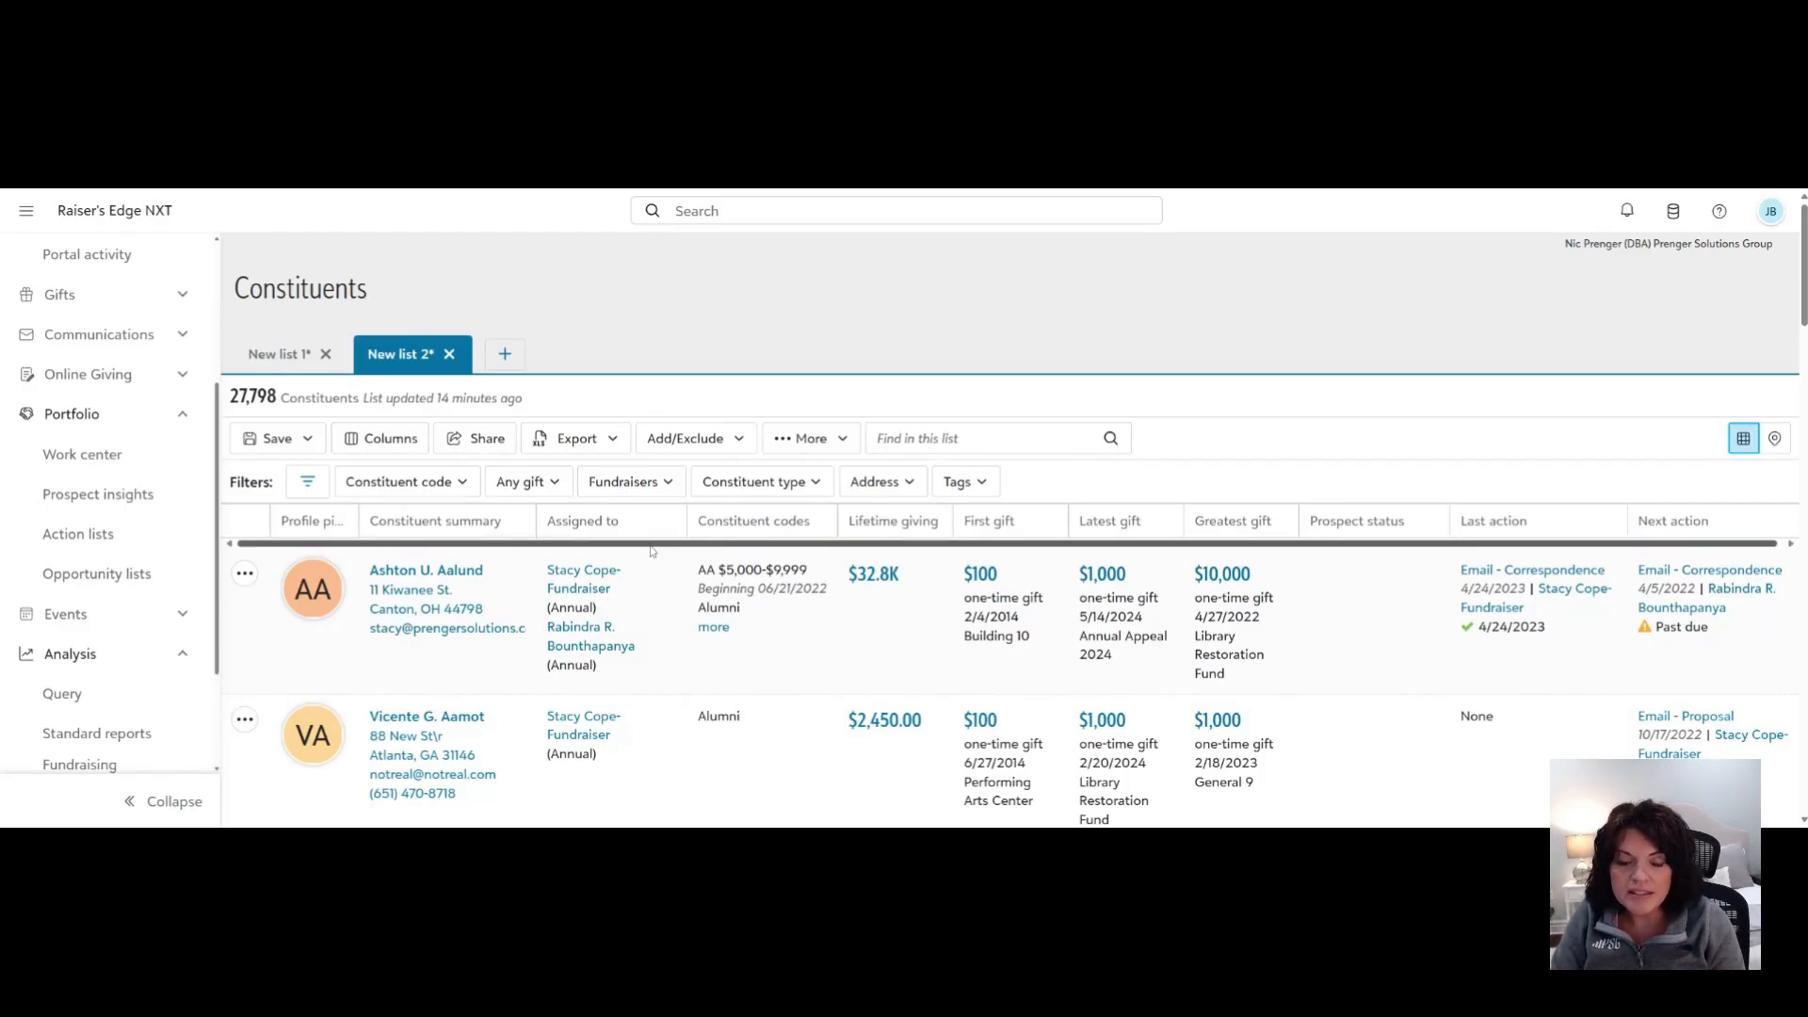
pyautogui.click(306, 483)
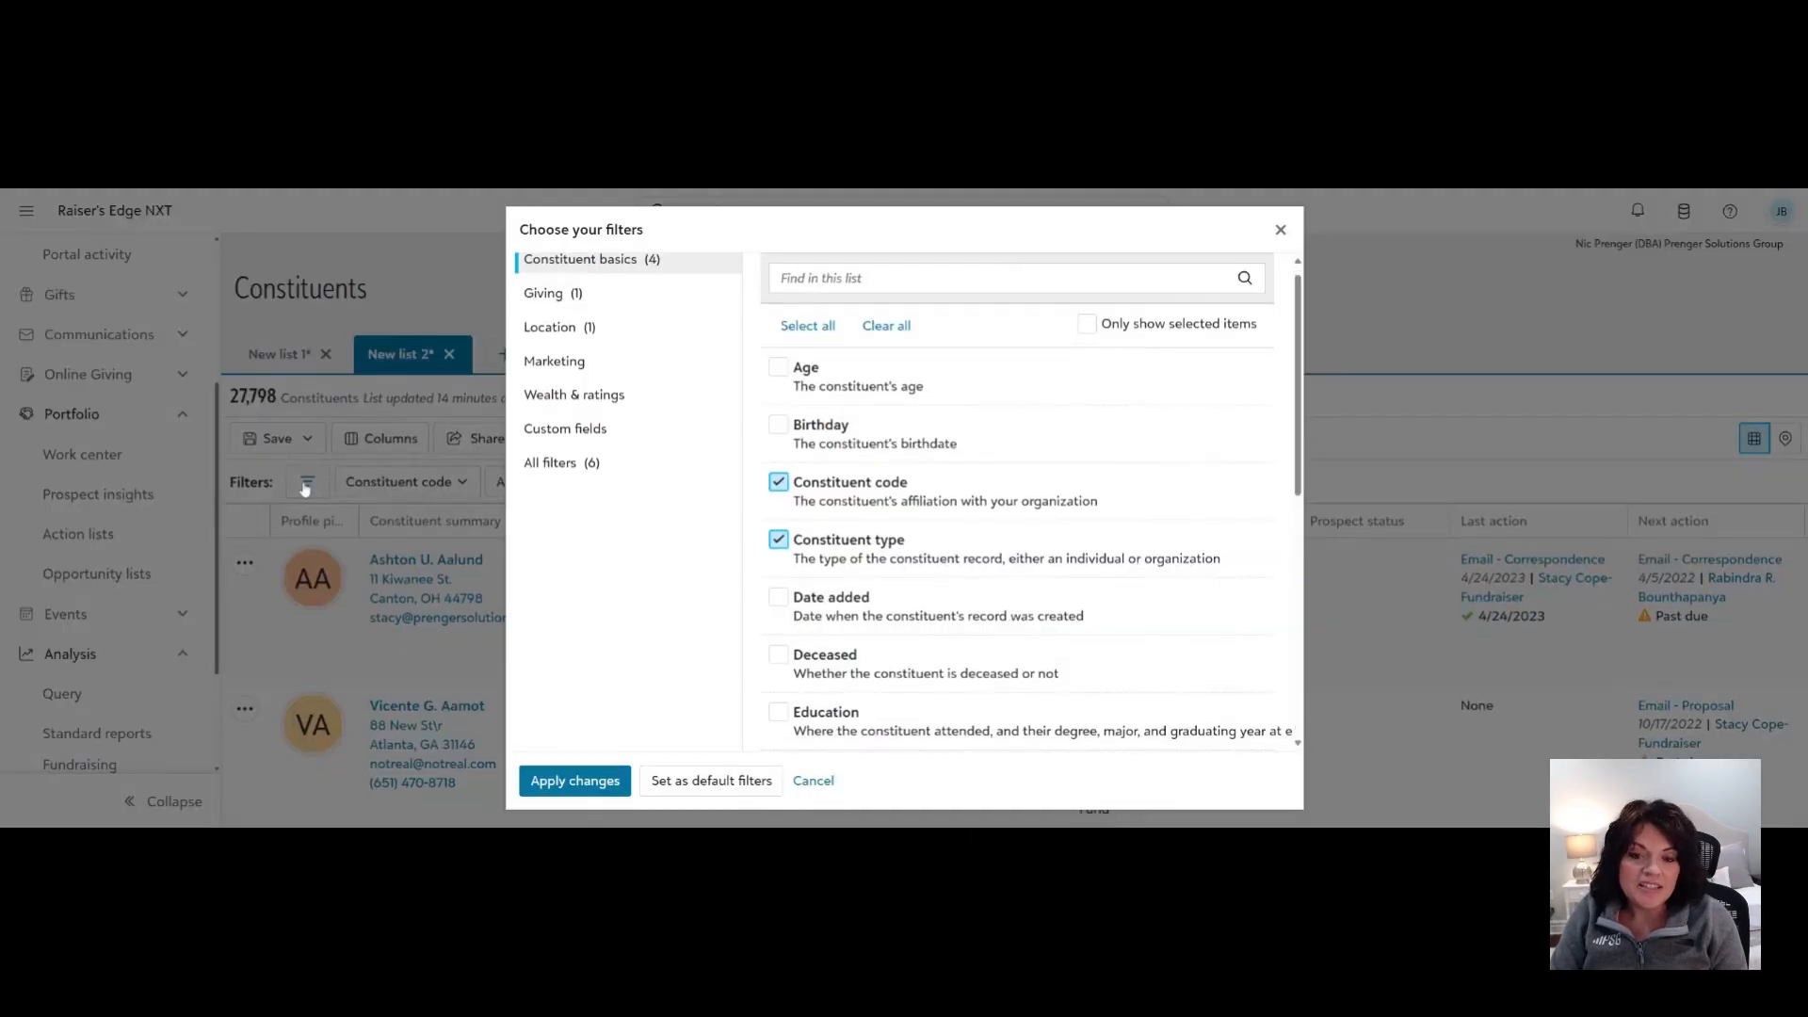
pyautogui.scroll(-1, 894, 519)
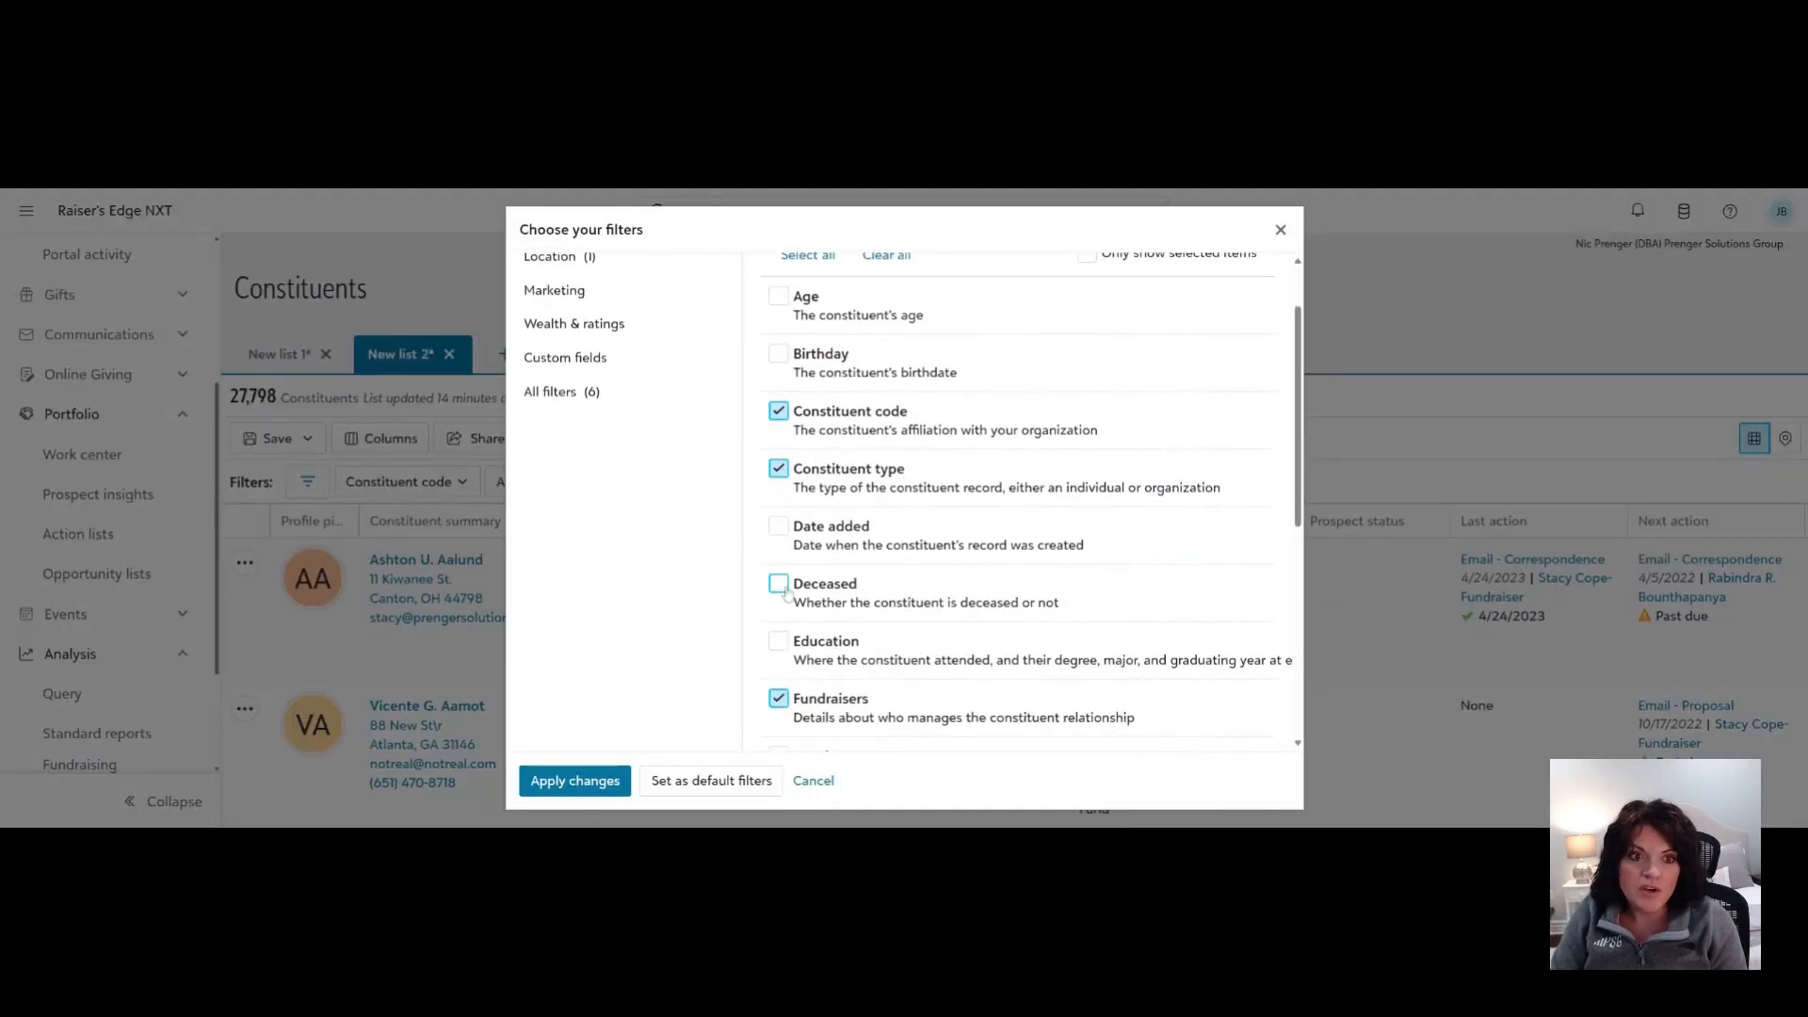
pyautogui.click(813, 781)
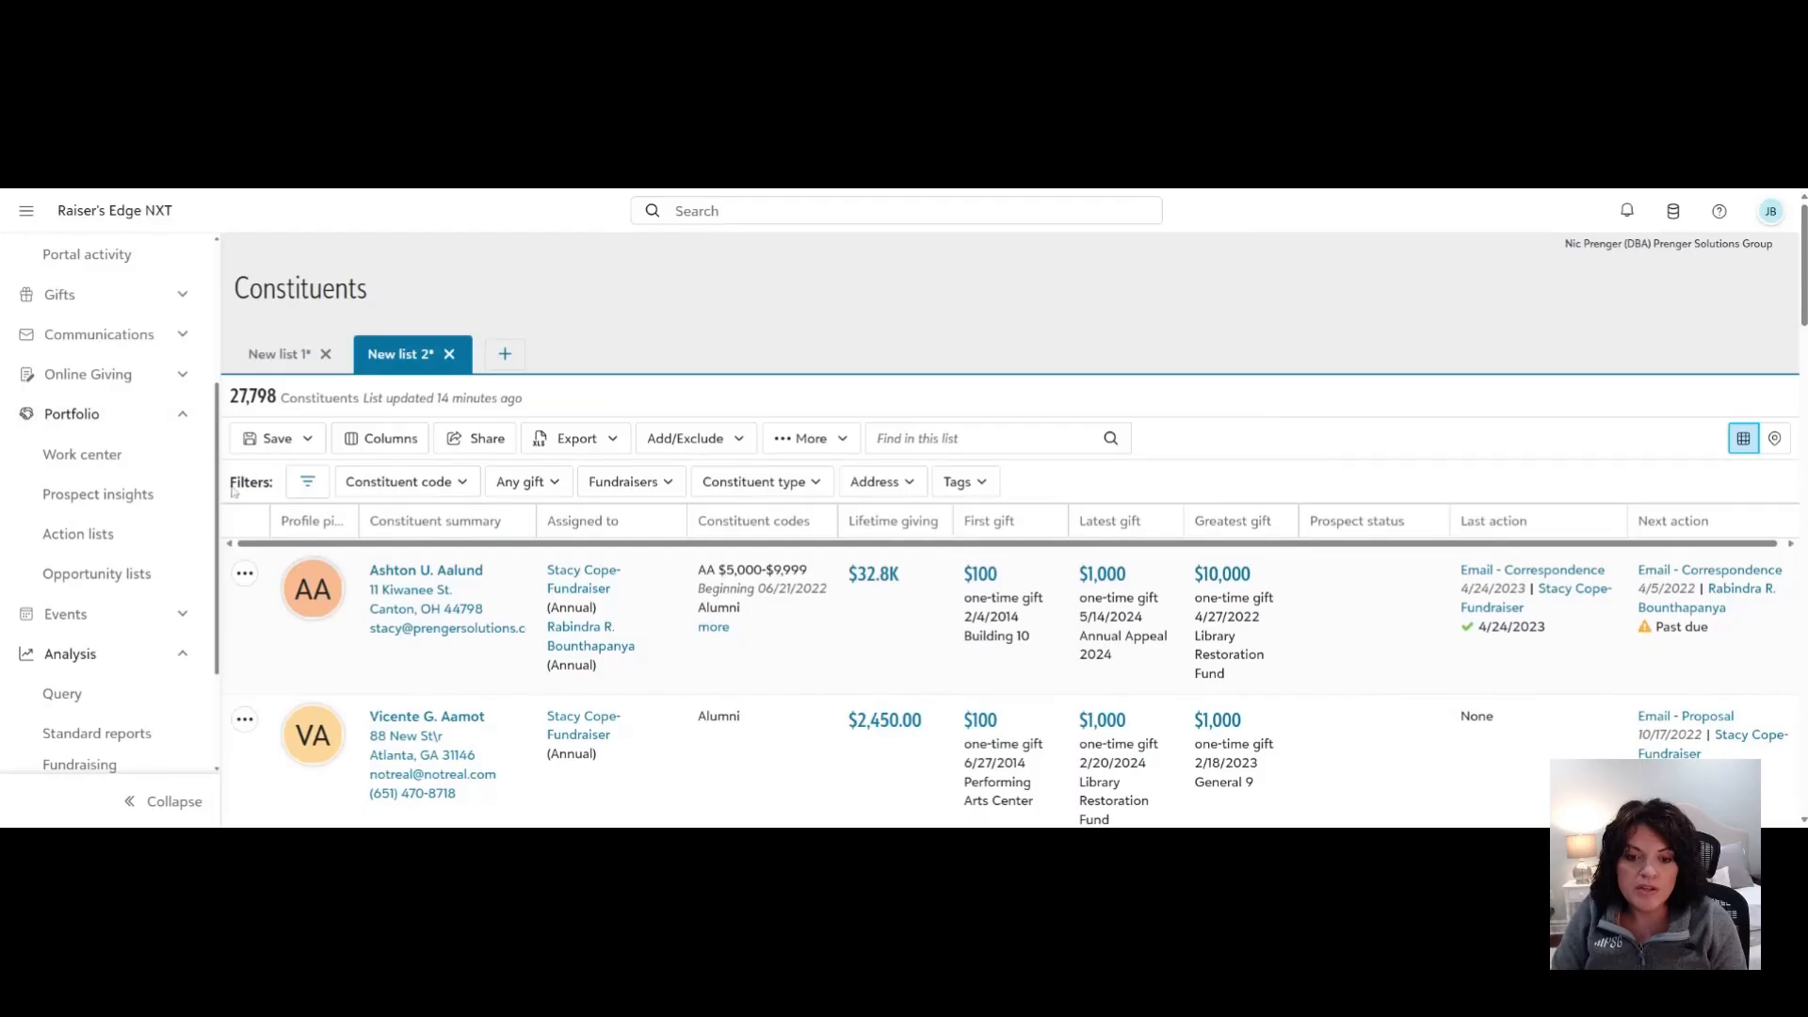
# Add the Deceased and Inactive filters to the filter bar of the second new list.
pyautogui.click(307, 482)
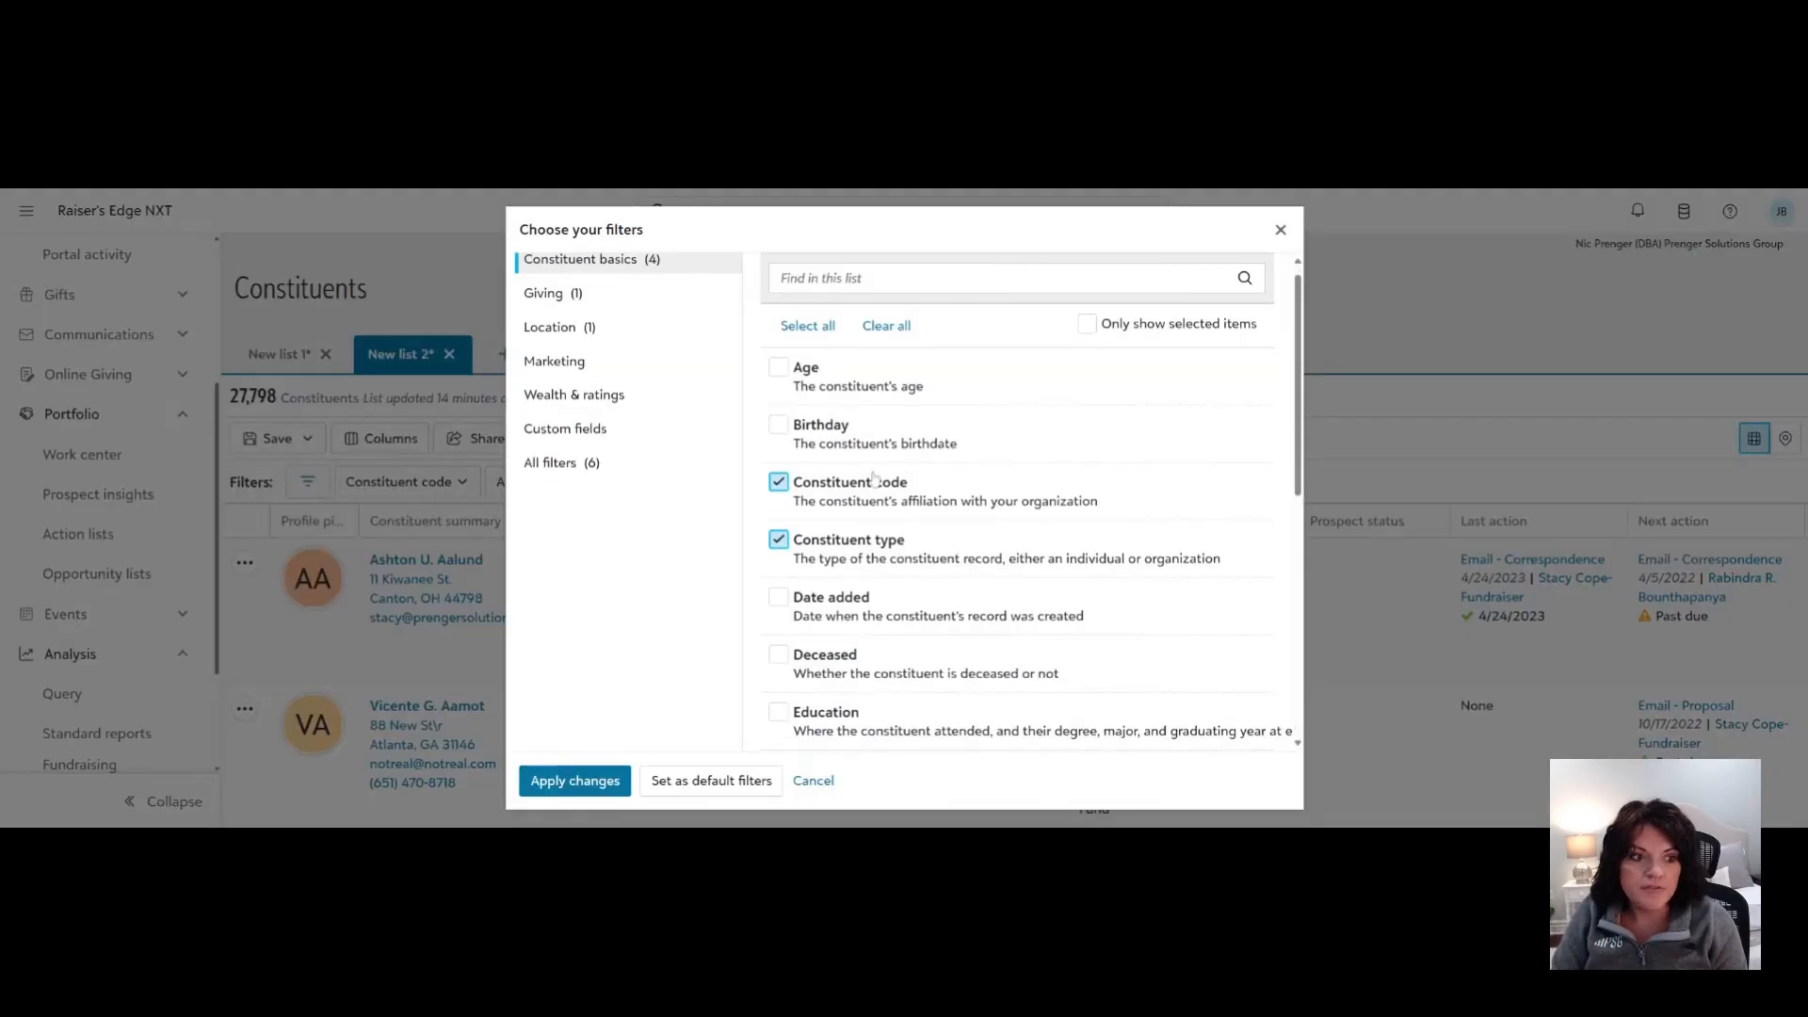
pyautogui.scroll(-2, 791, 526)
pyautogui.click(779, 514)
pyautogui.scroll(-4, 878, 539)
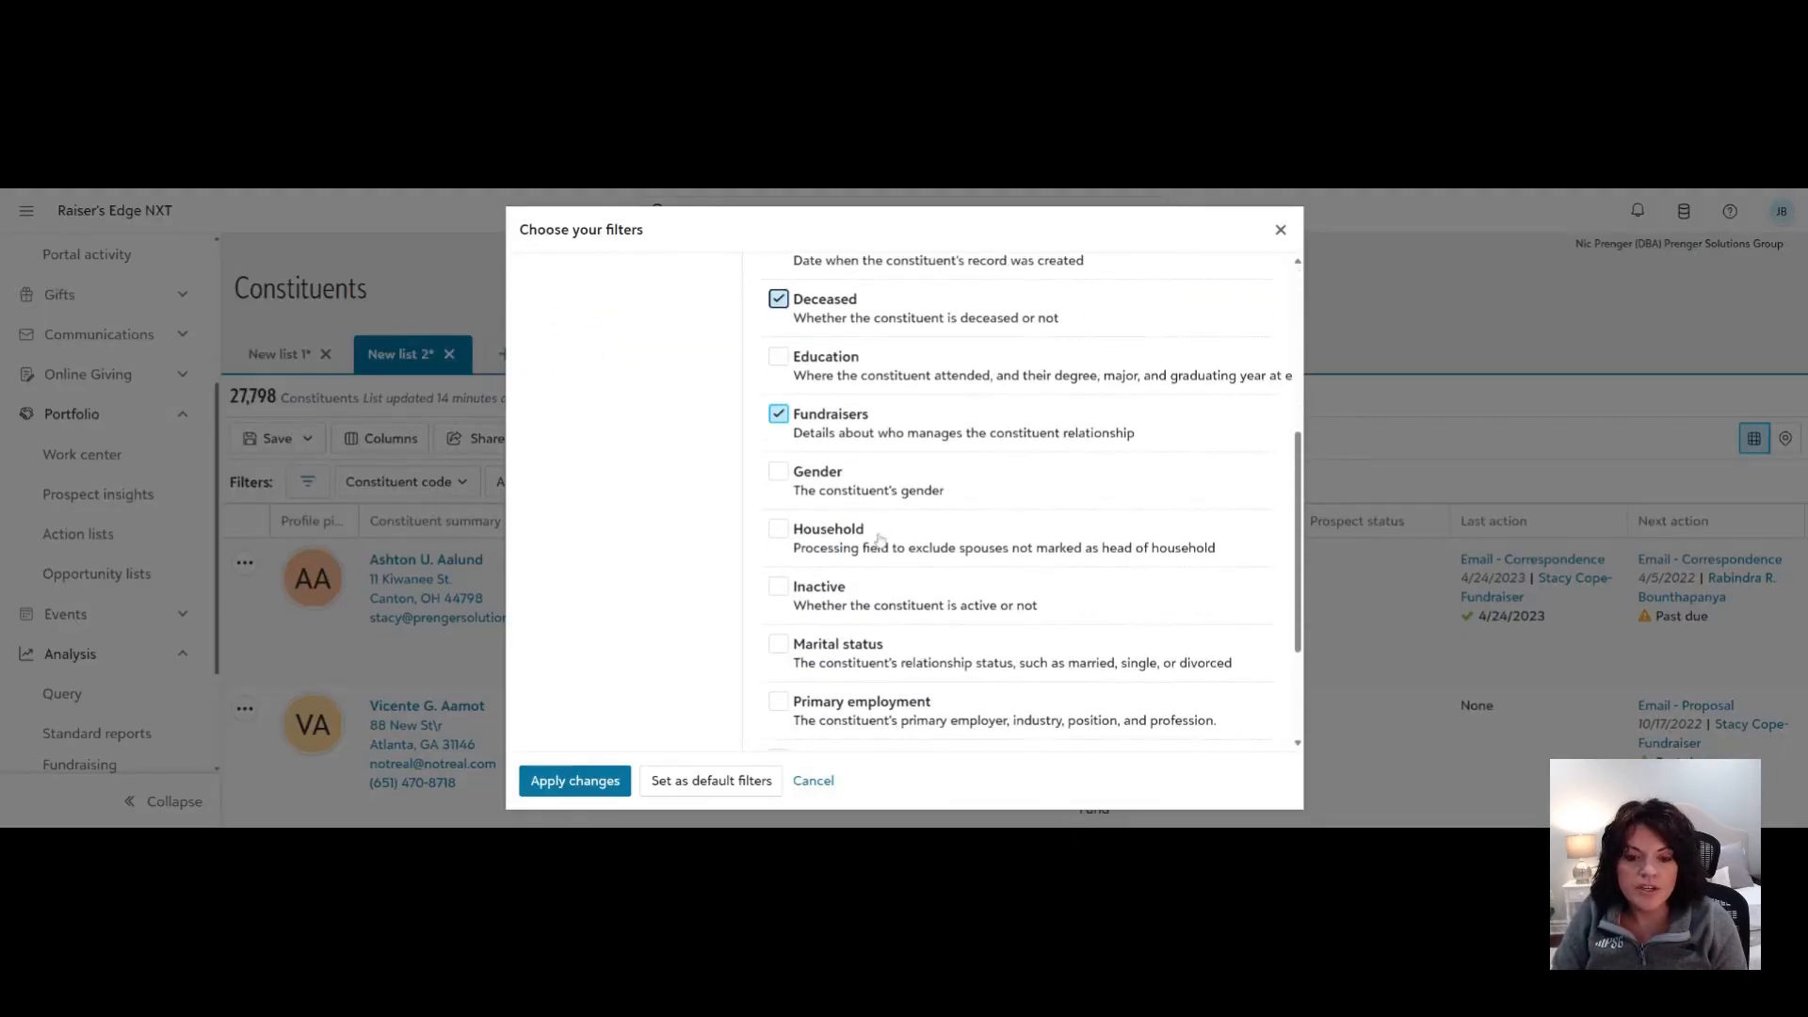
pyautogui.click(778, 444)
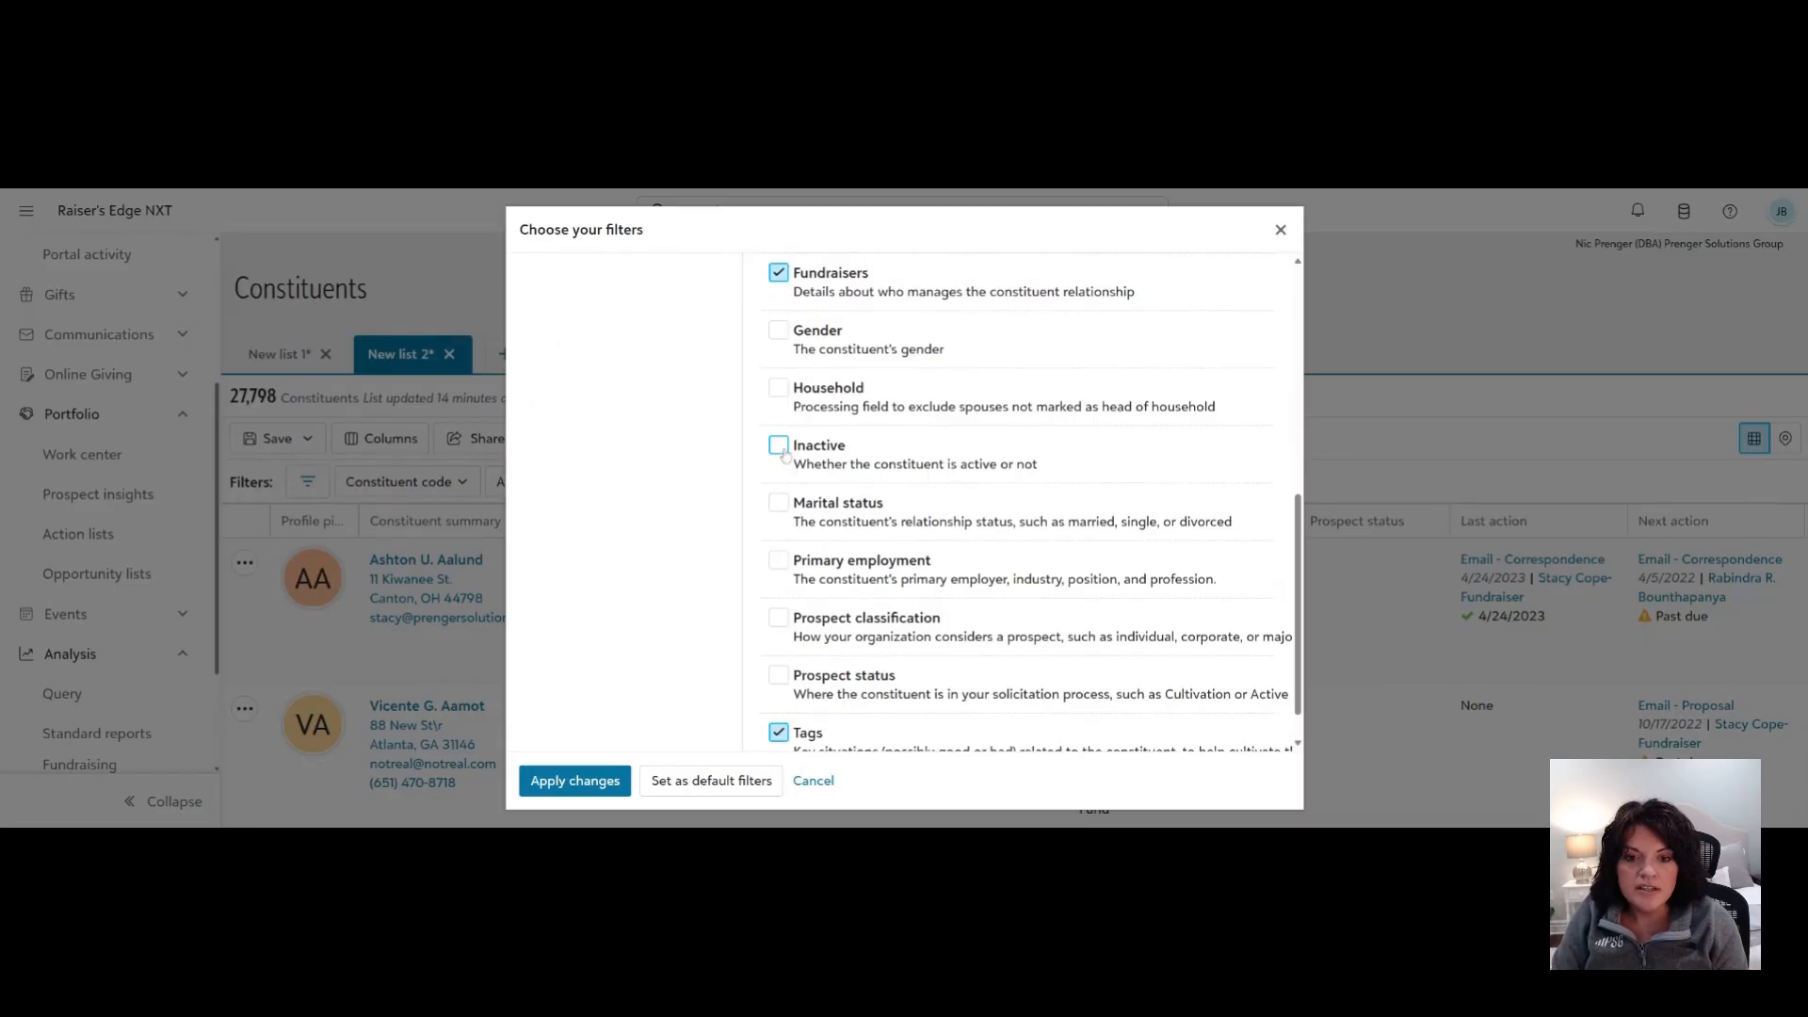
pyautogui.click(597, 780)
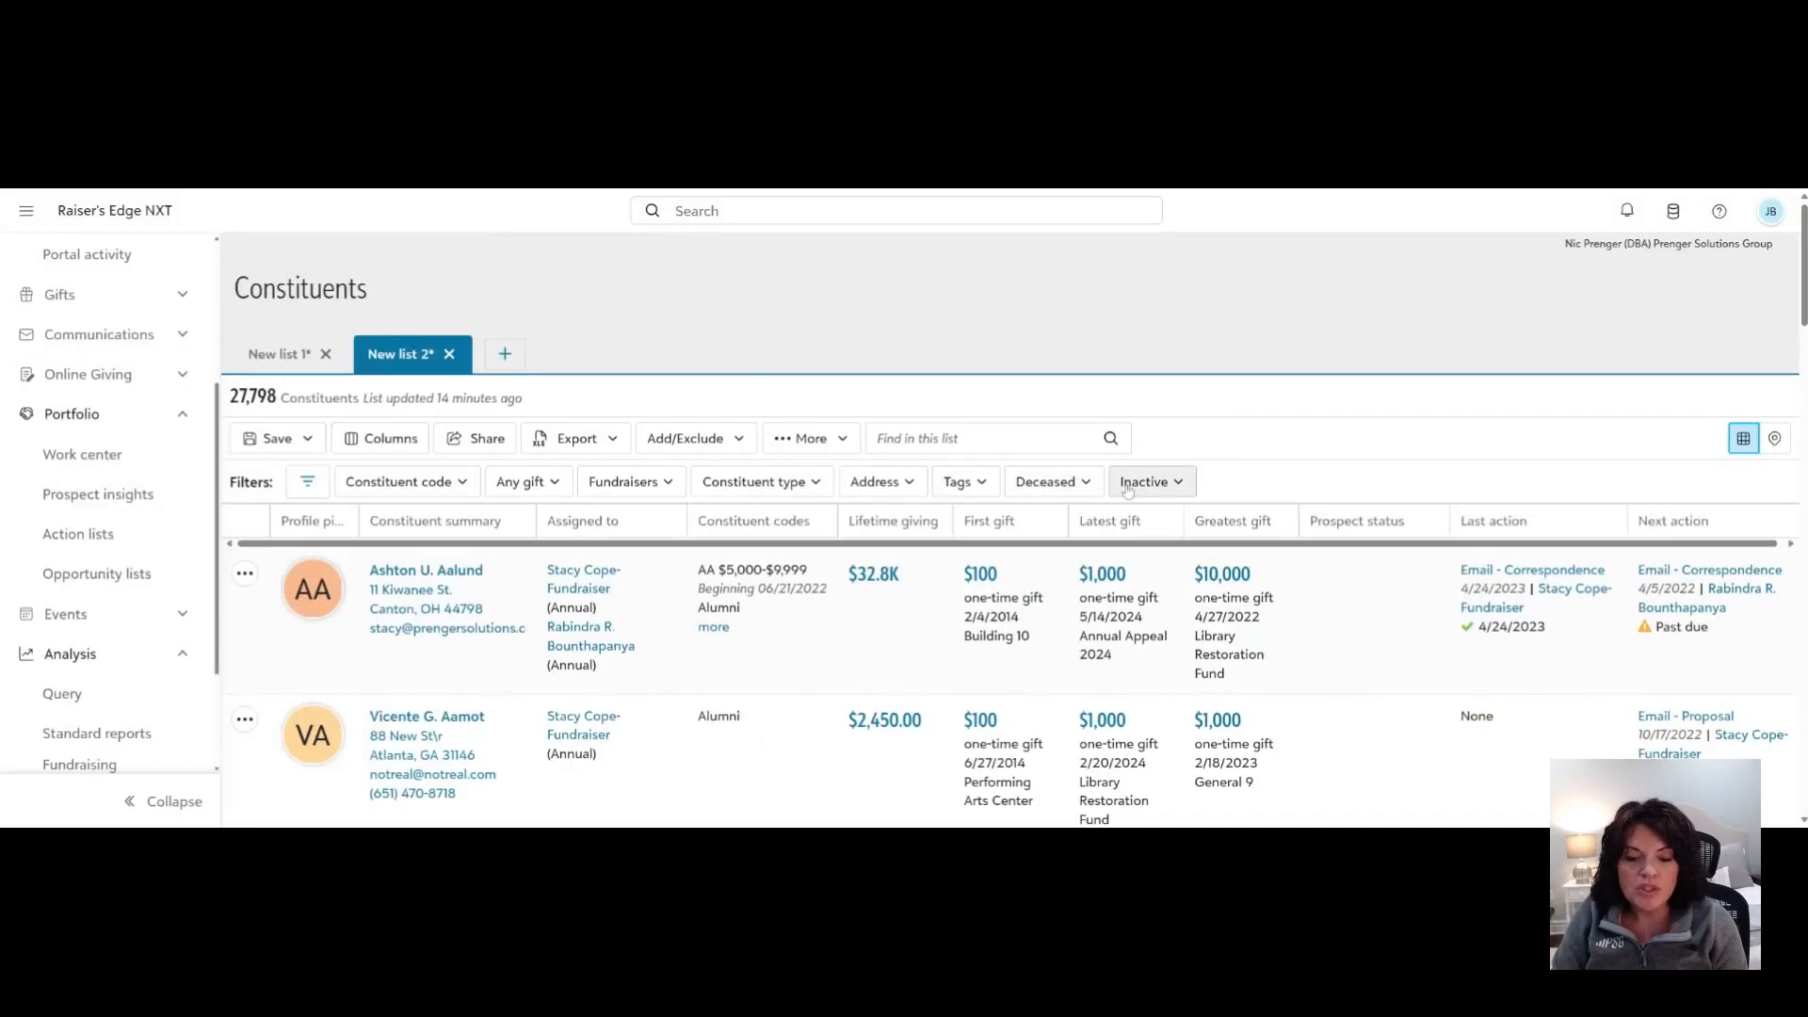
# Set the Deceased filter to include deceased constituents and the Inactive filter to include inactive ones.
pyautogui.click(1086, 484)
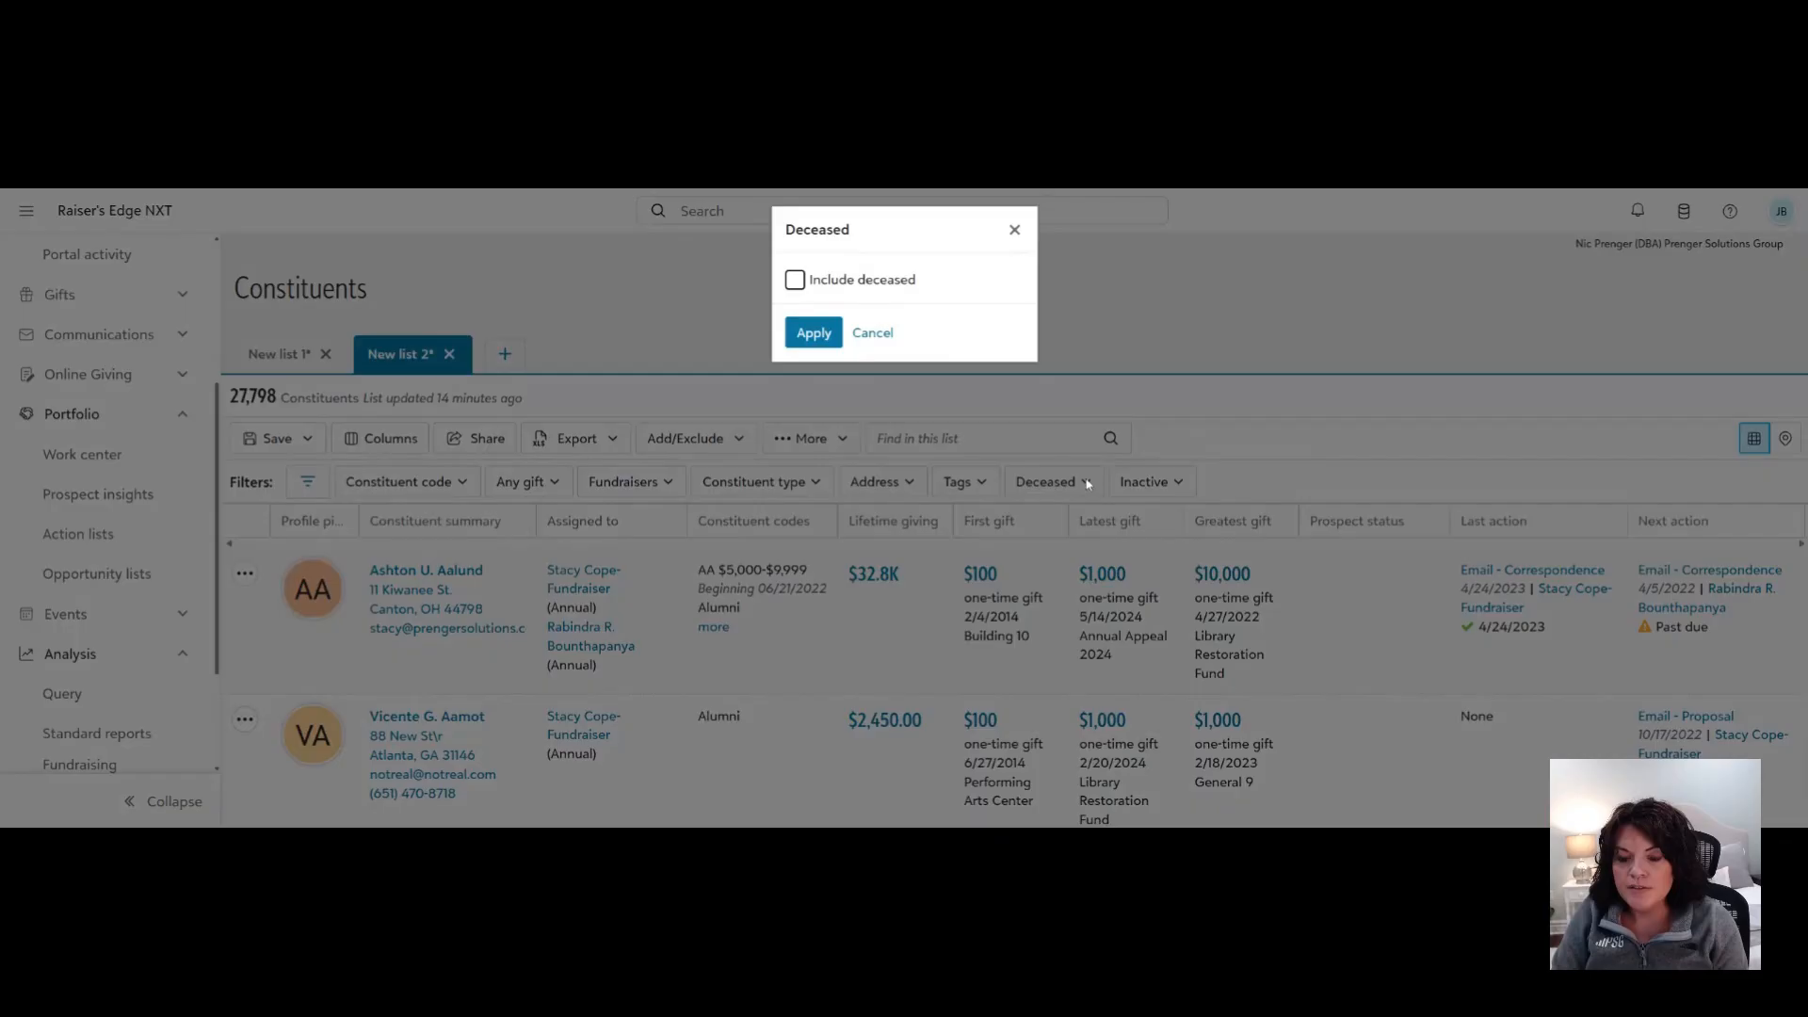
pyautogui.click(794, 279)
pyautogui.click(821, 342)
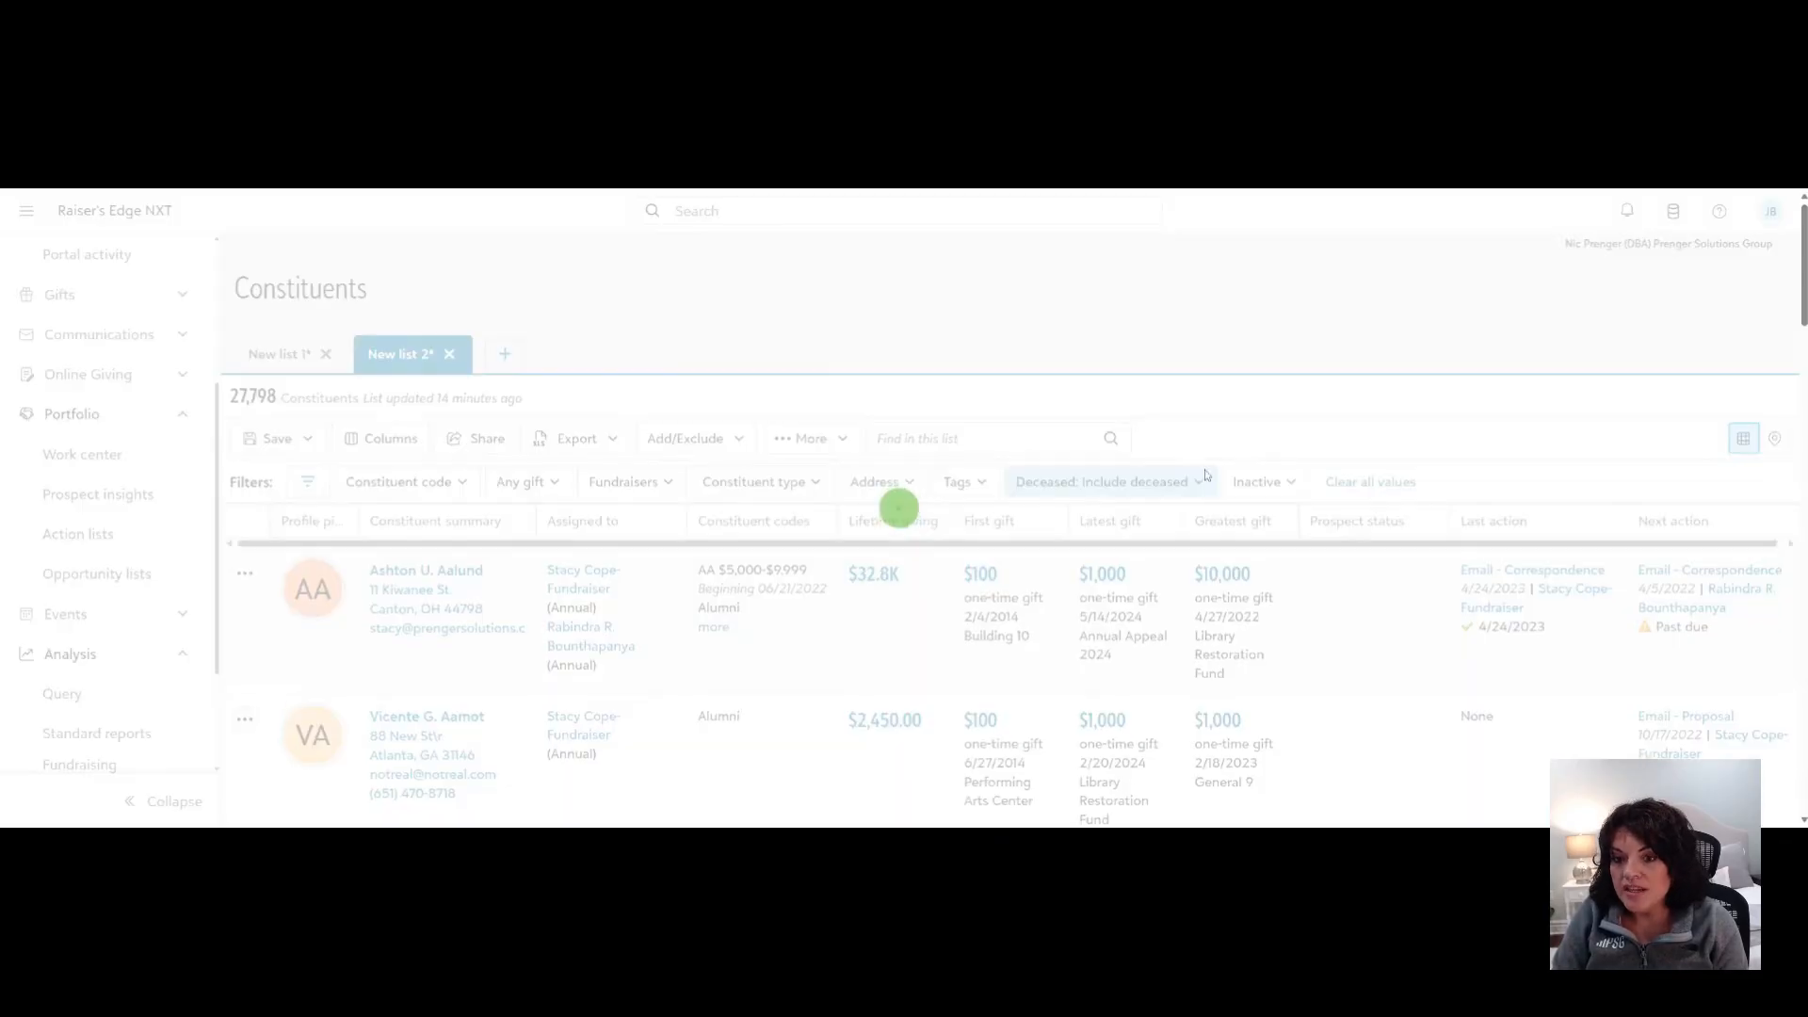
pyautogui.click(1282, 483)
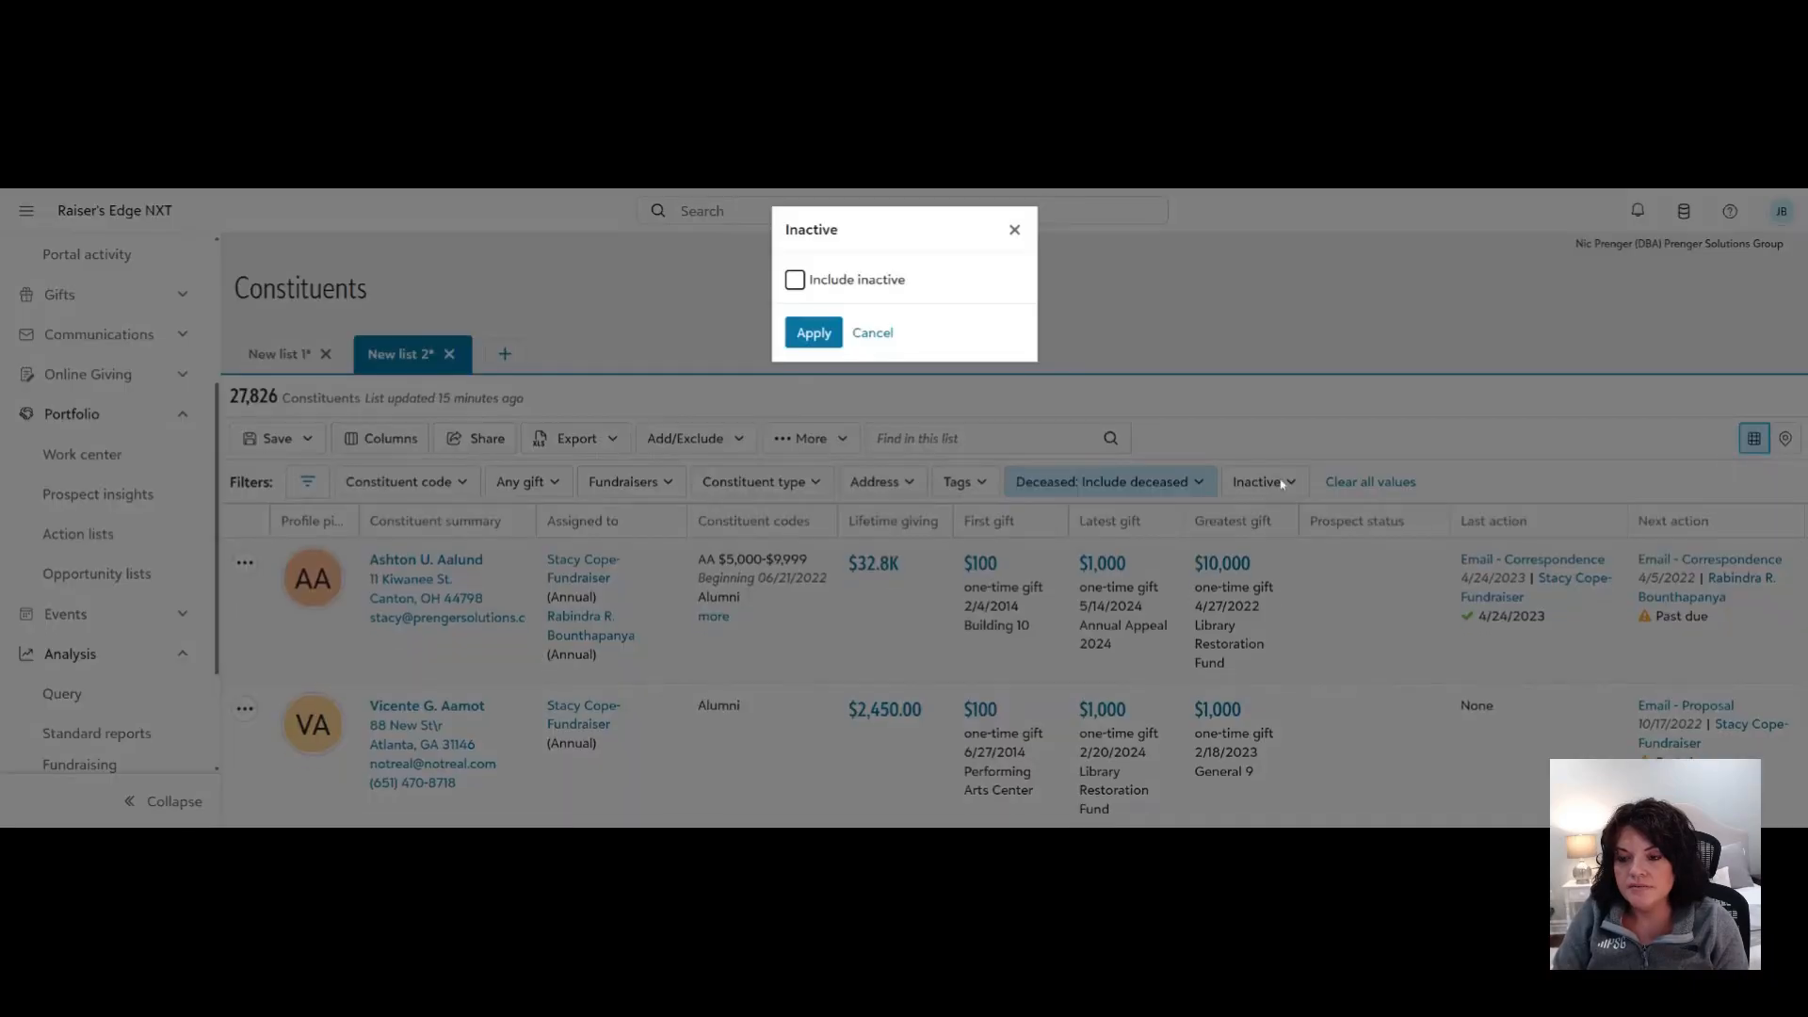
pyautogui.click(794, 280)
pyautogui.click(814, 333)
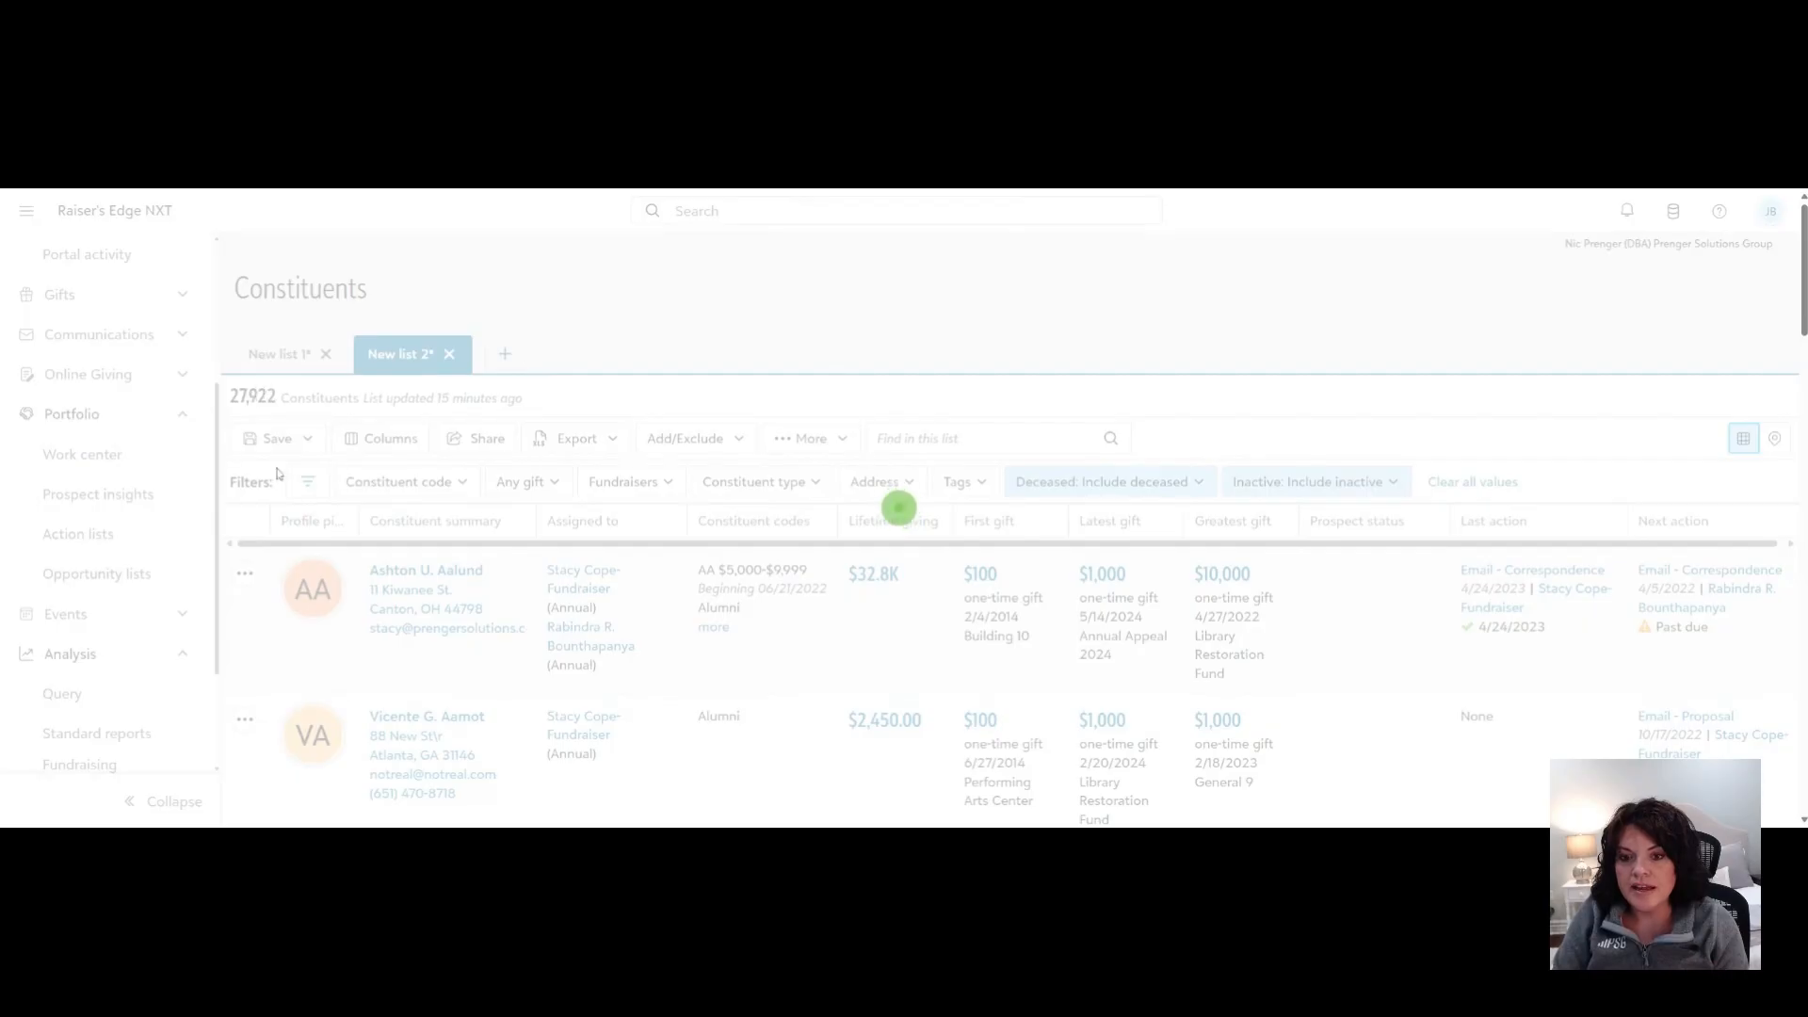
# Examine the available filters under constituent basics, giving and all filters, and close the filter chooser without changes.
pyautogui.click(307, 481)
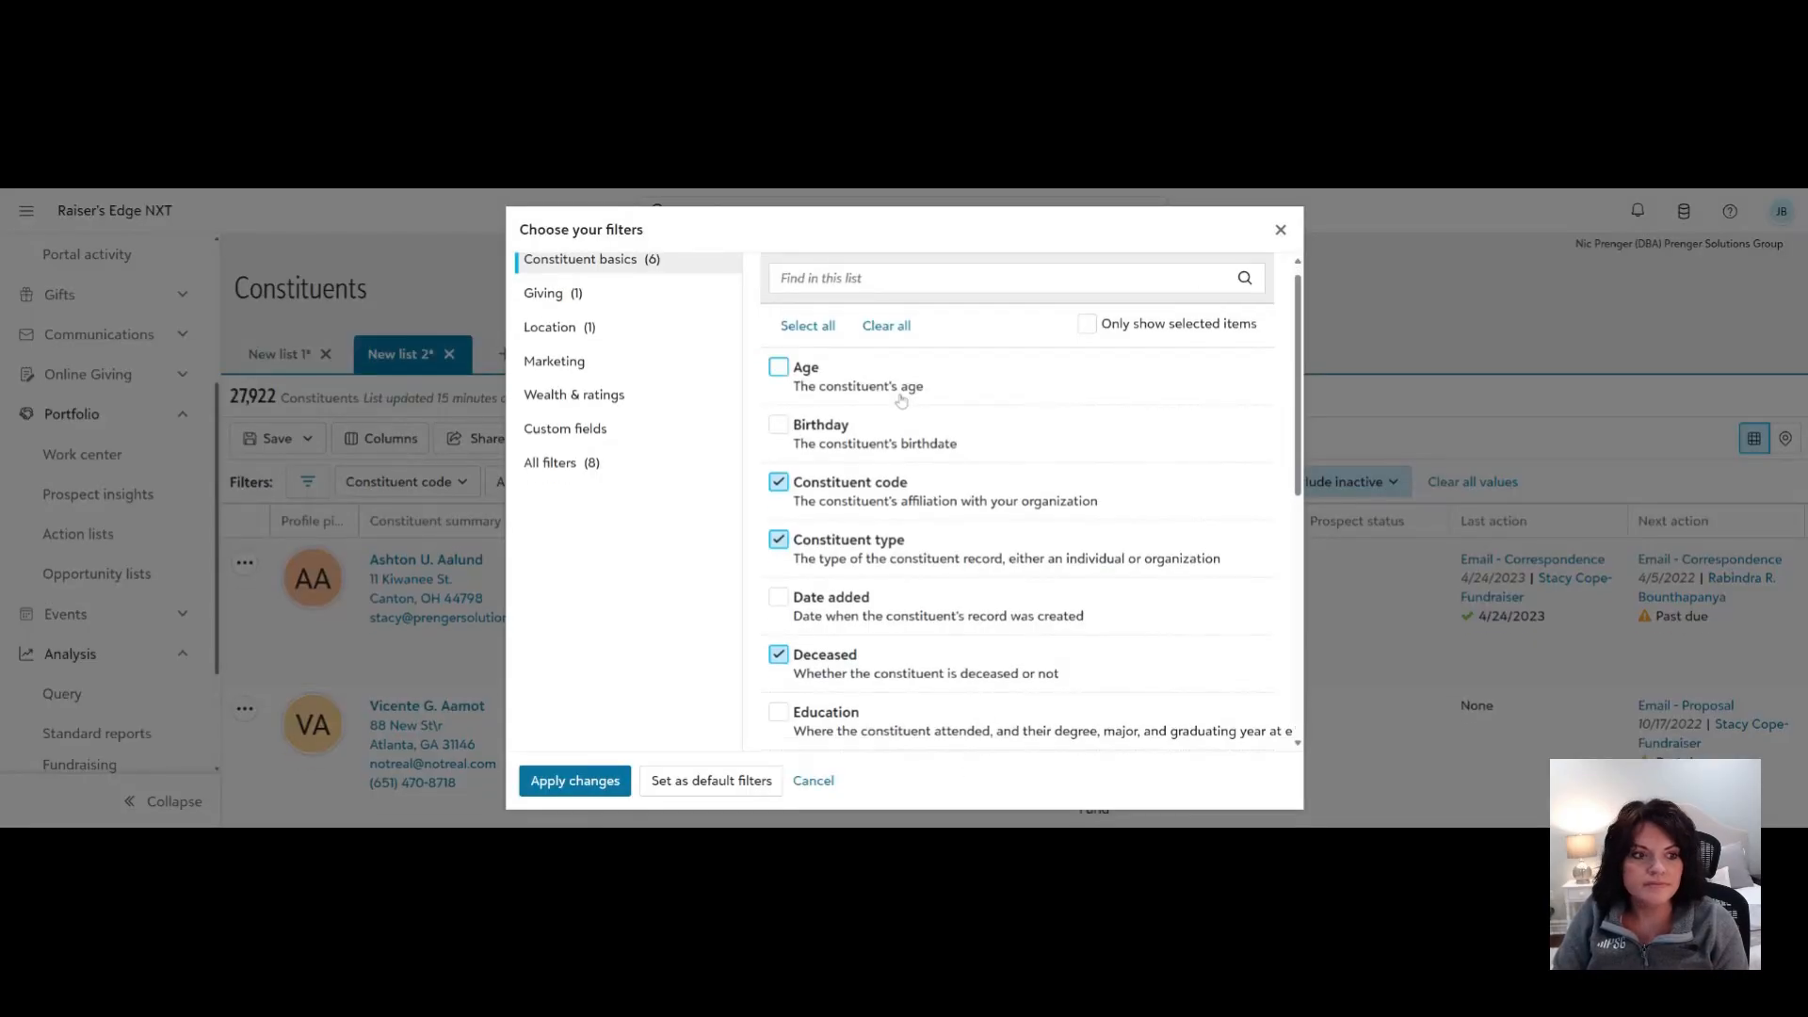
pyautogui.scroll(-2, 866, 423)
pyautogui.scroll(-5, 867, 423)
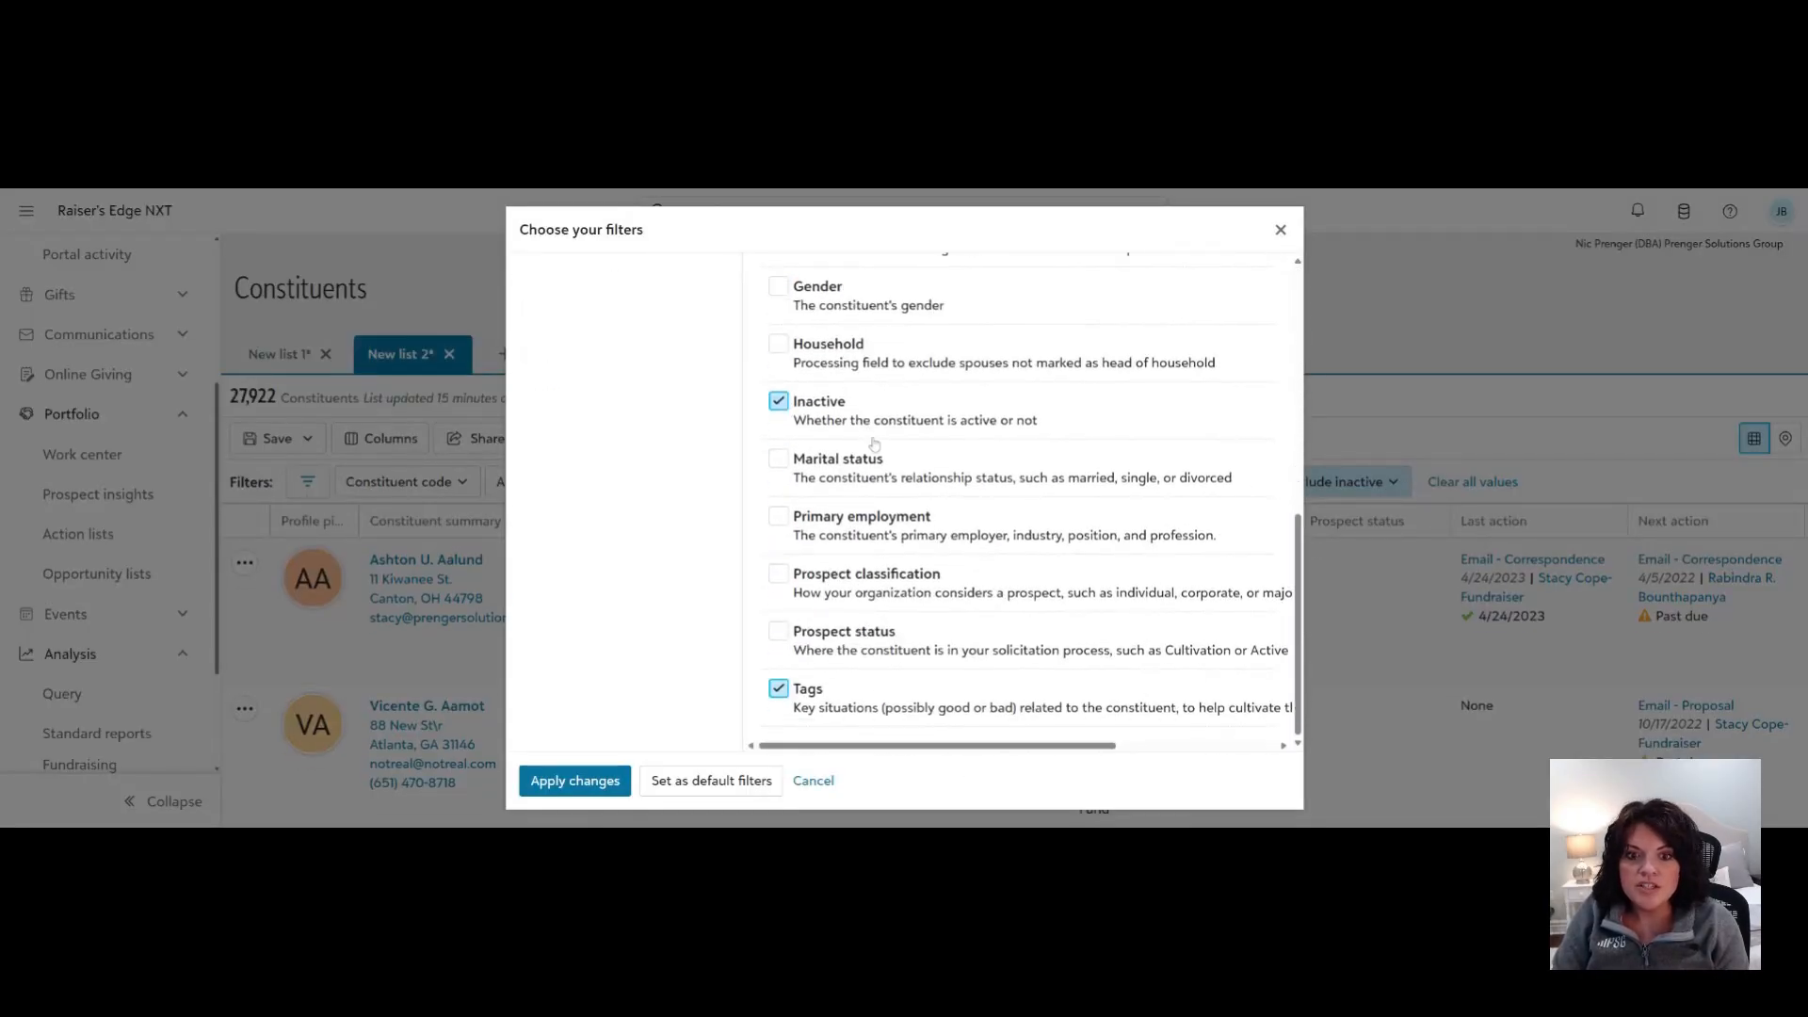
pyautogui.scroll(7, 873, 443)
pyautogui.click(563, 309)
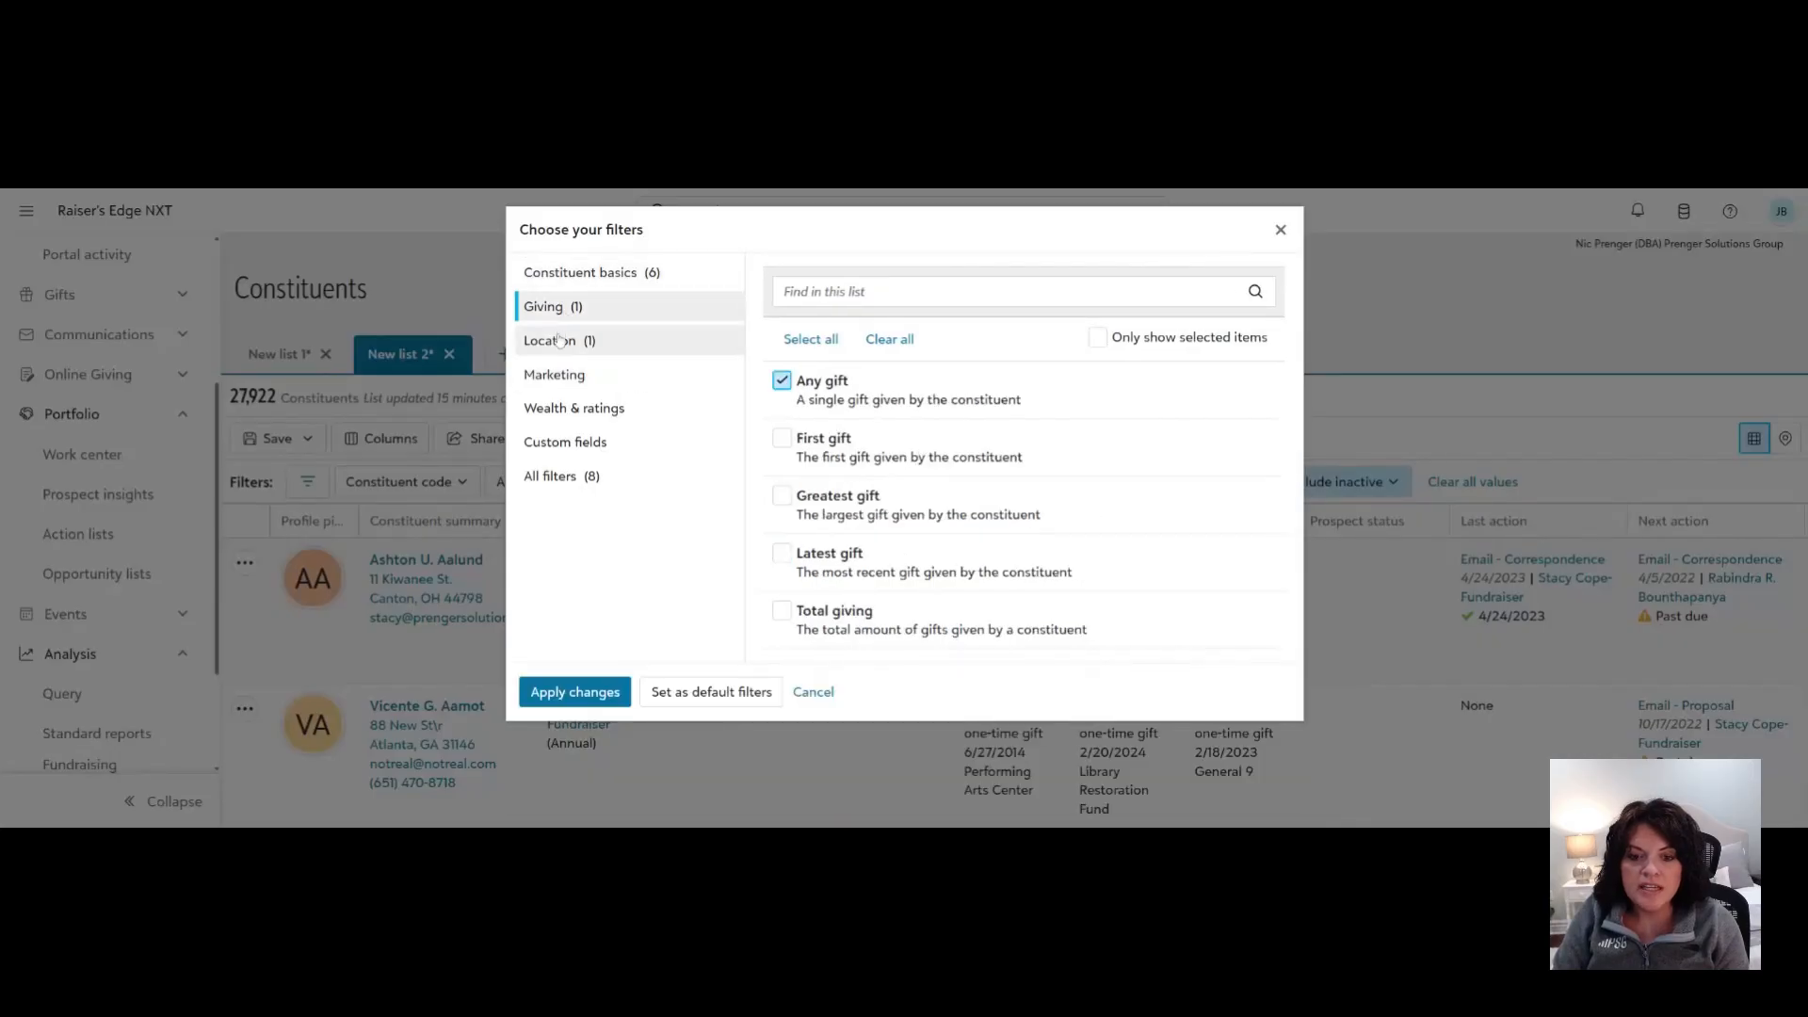
pyautogui.click(563, 476)
pyautogui.scroll(-3, 910, 464)
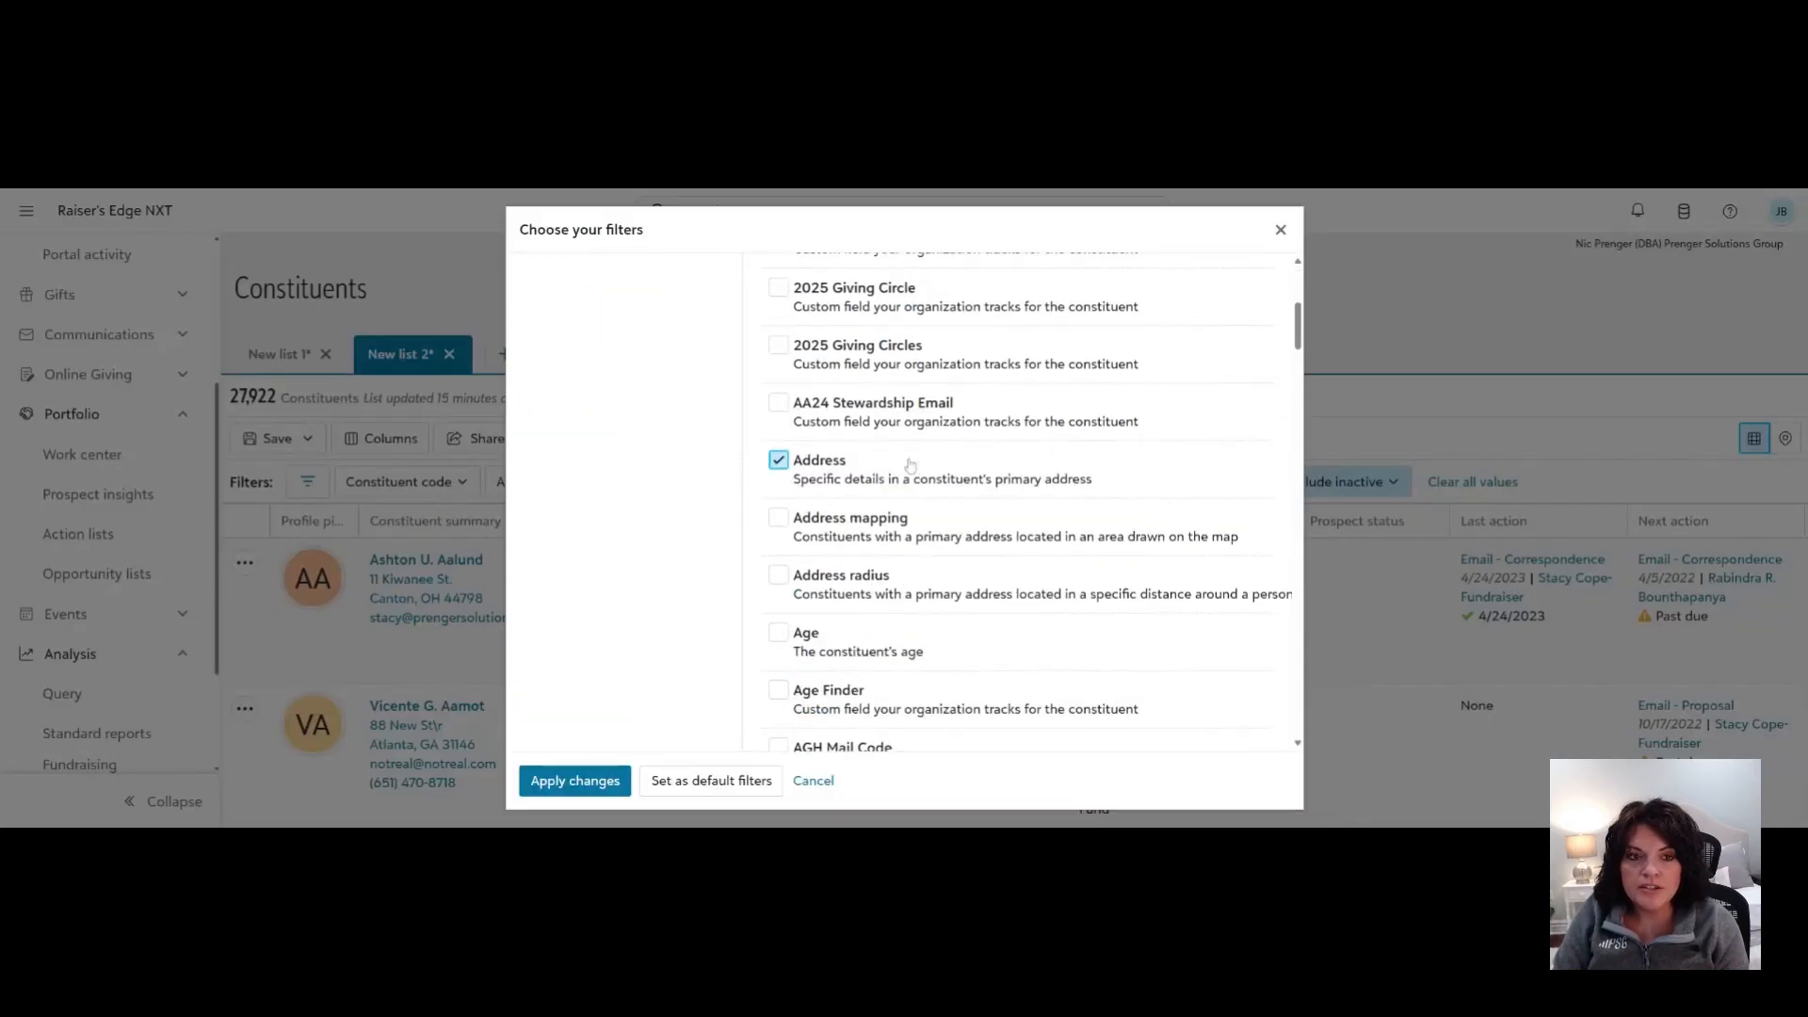
pyautogui.scroll(-5, 909, 464)
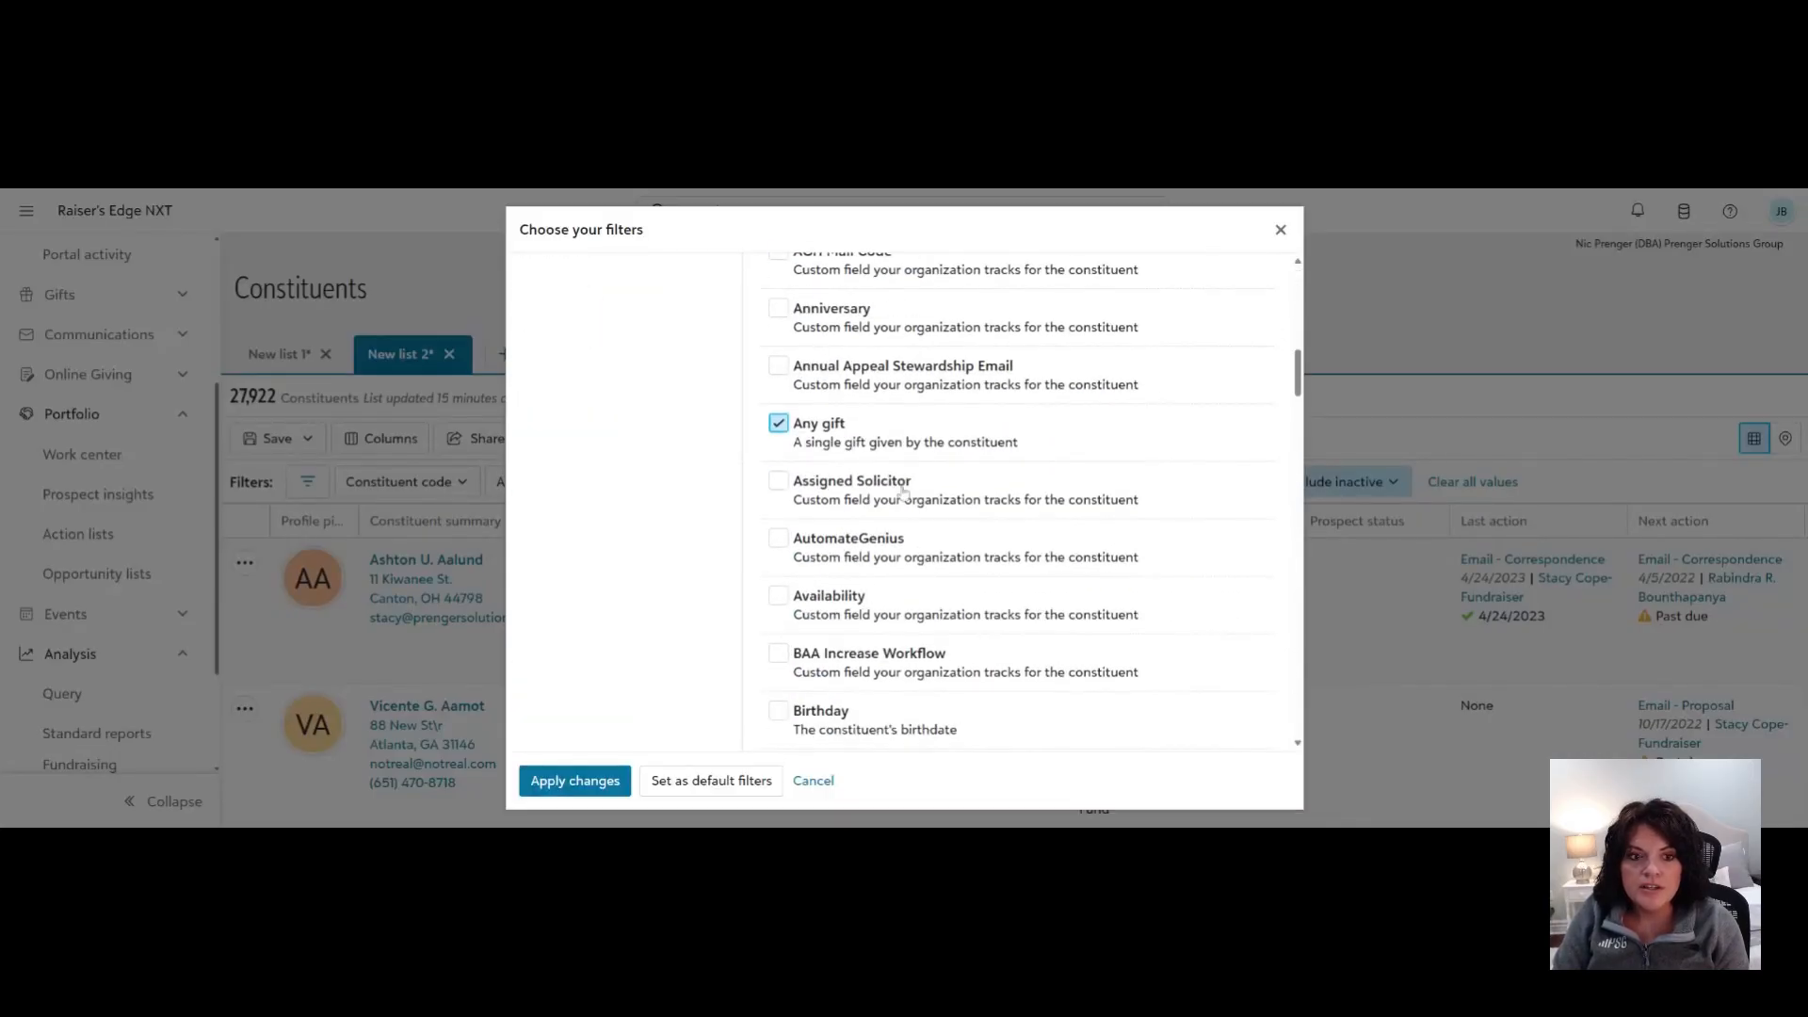
pyautogui.click(813, 781)
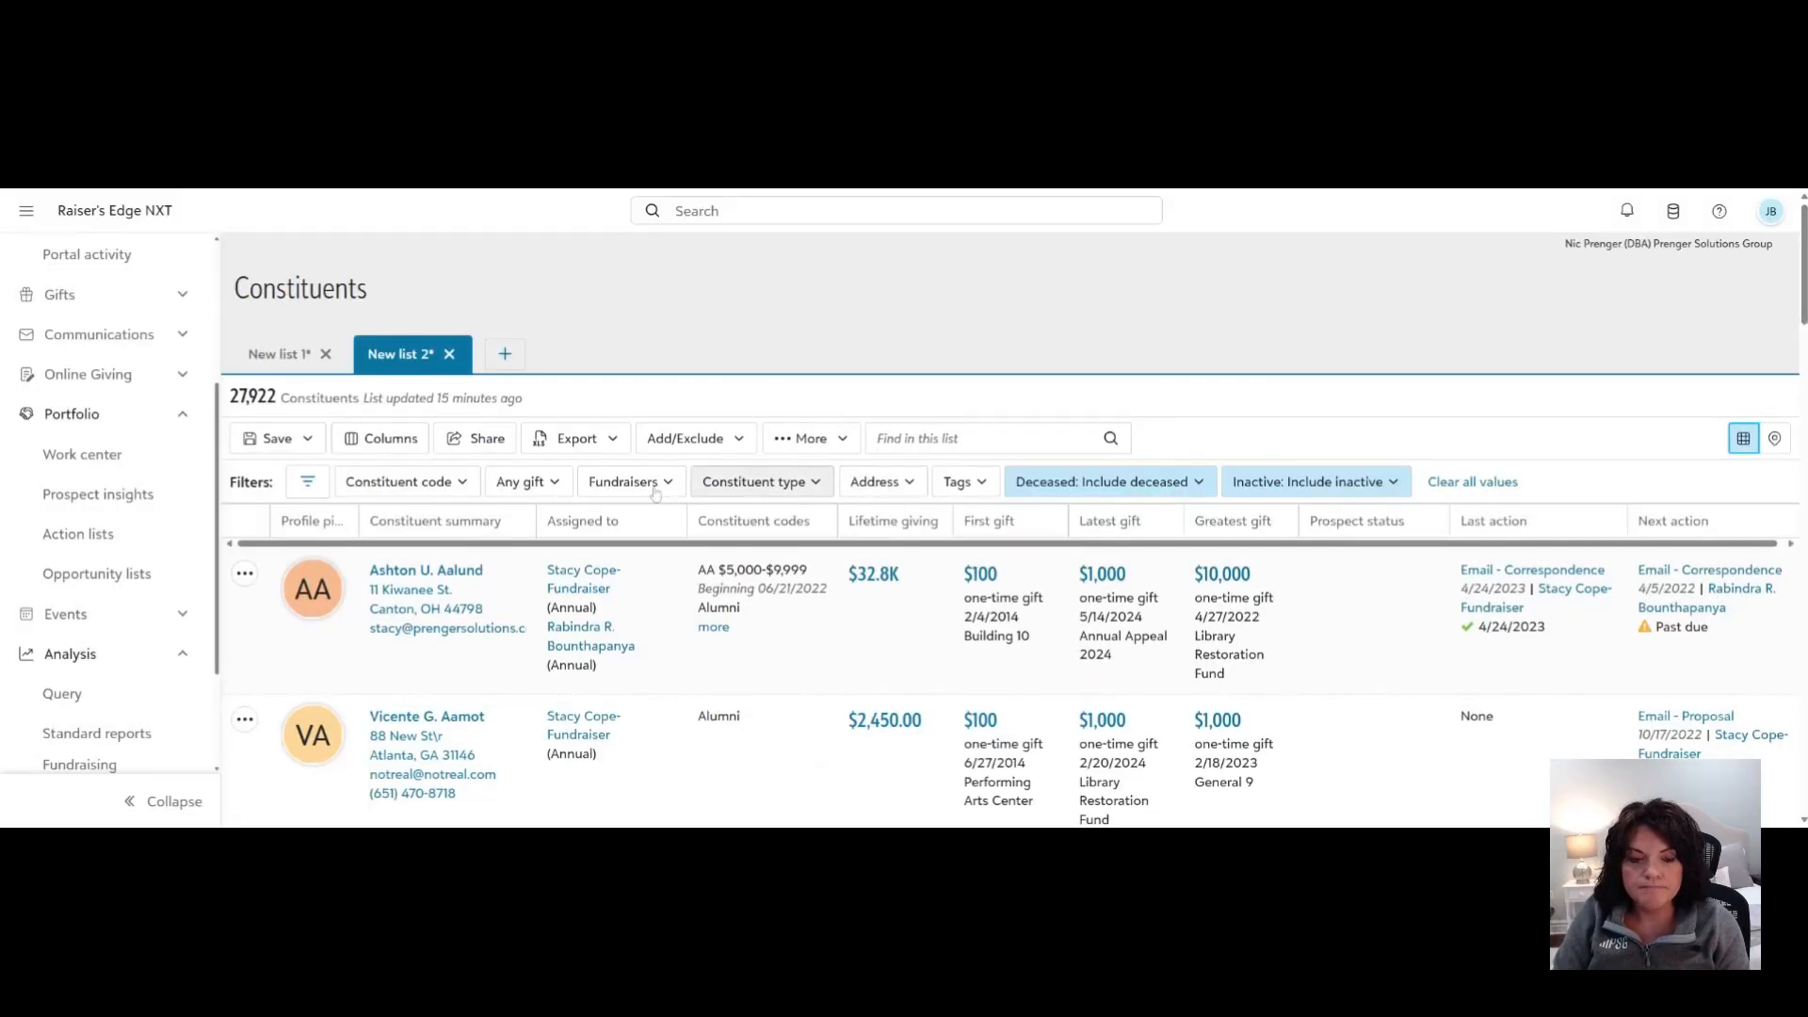
# Filter the list by any gift dated last calendar year, with soft credits included.
pyautogui.click(523, 481)
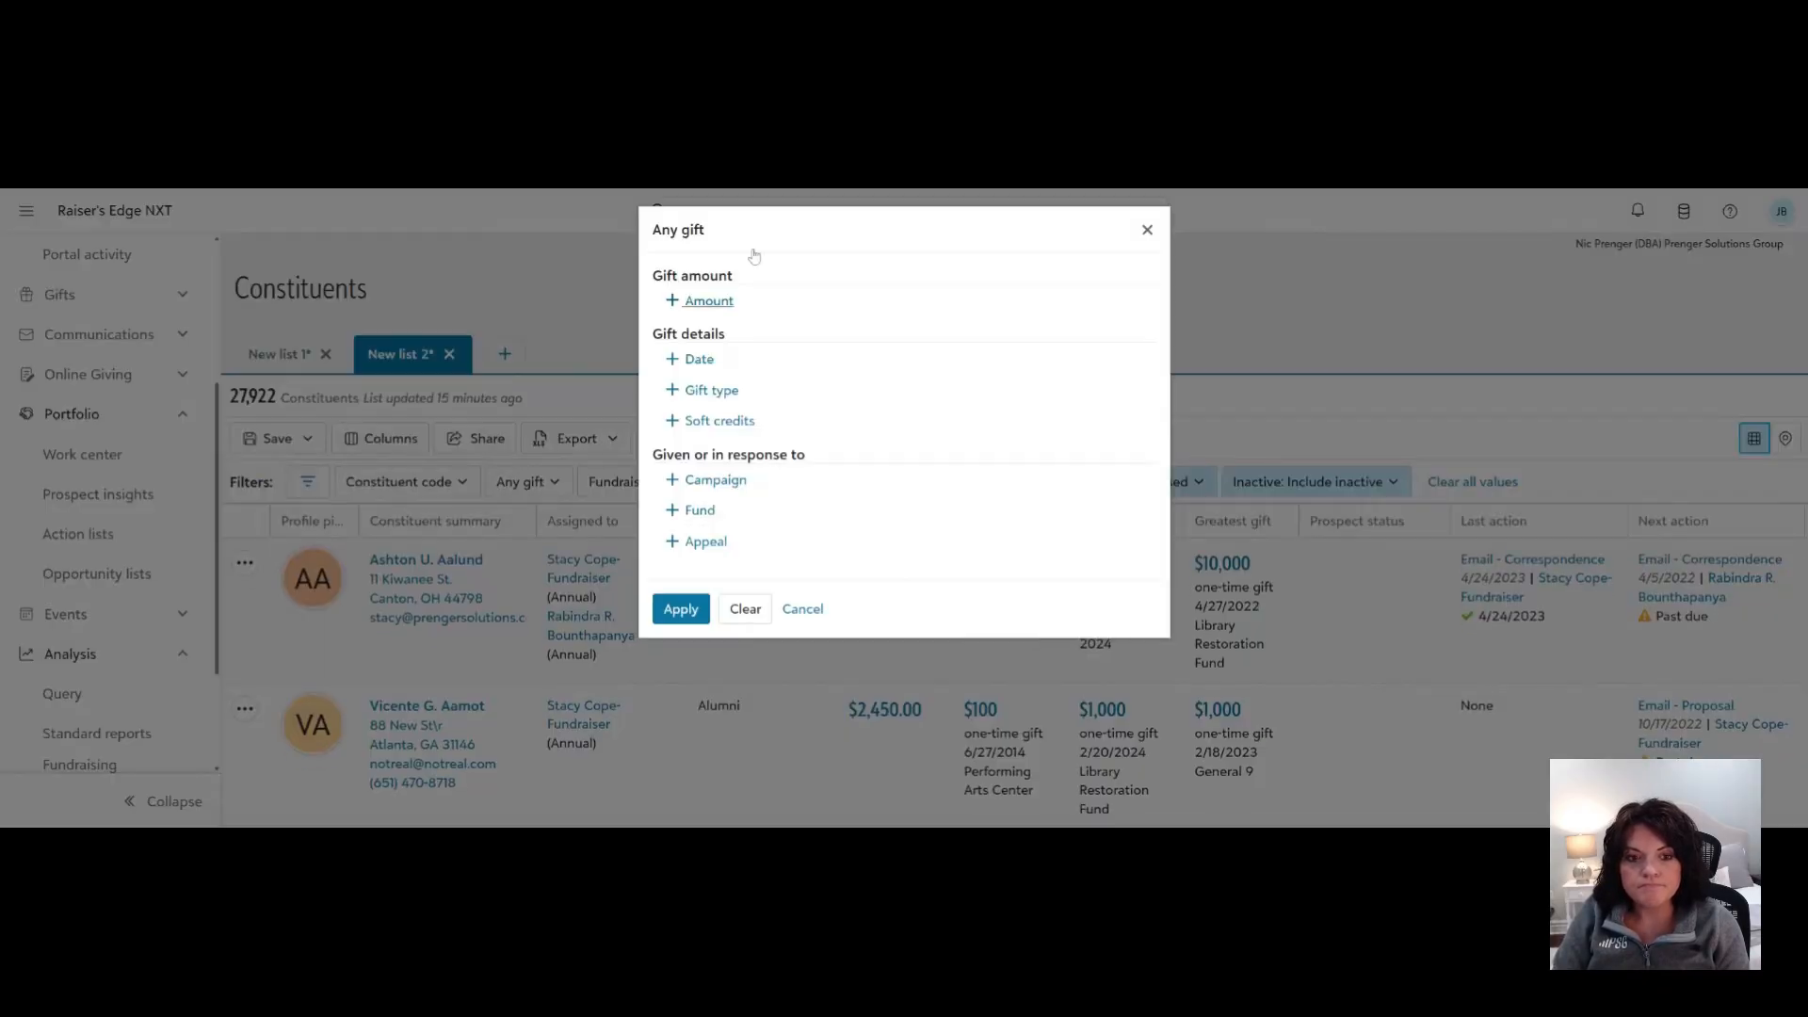
pyautogui.click(701, 361)
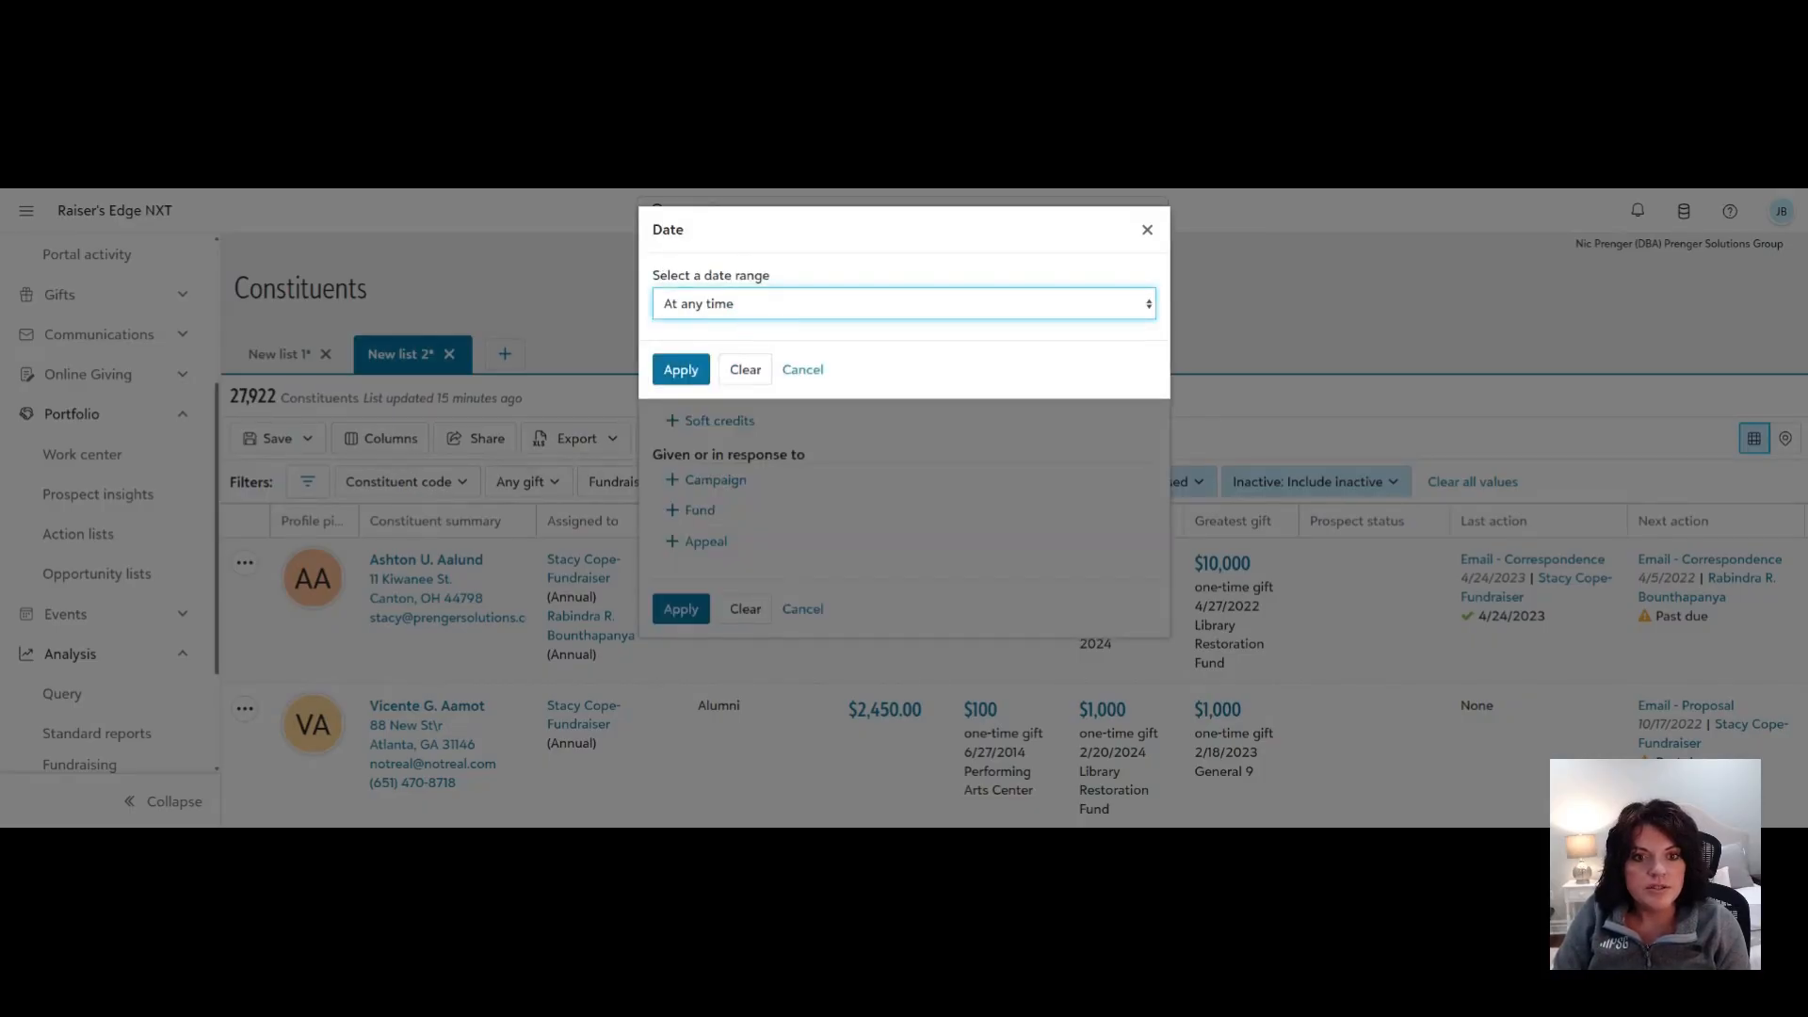
pyautogui.click(716, 565)
pyautogui.click(687, 375)
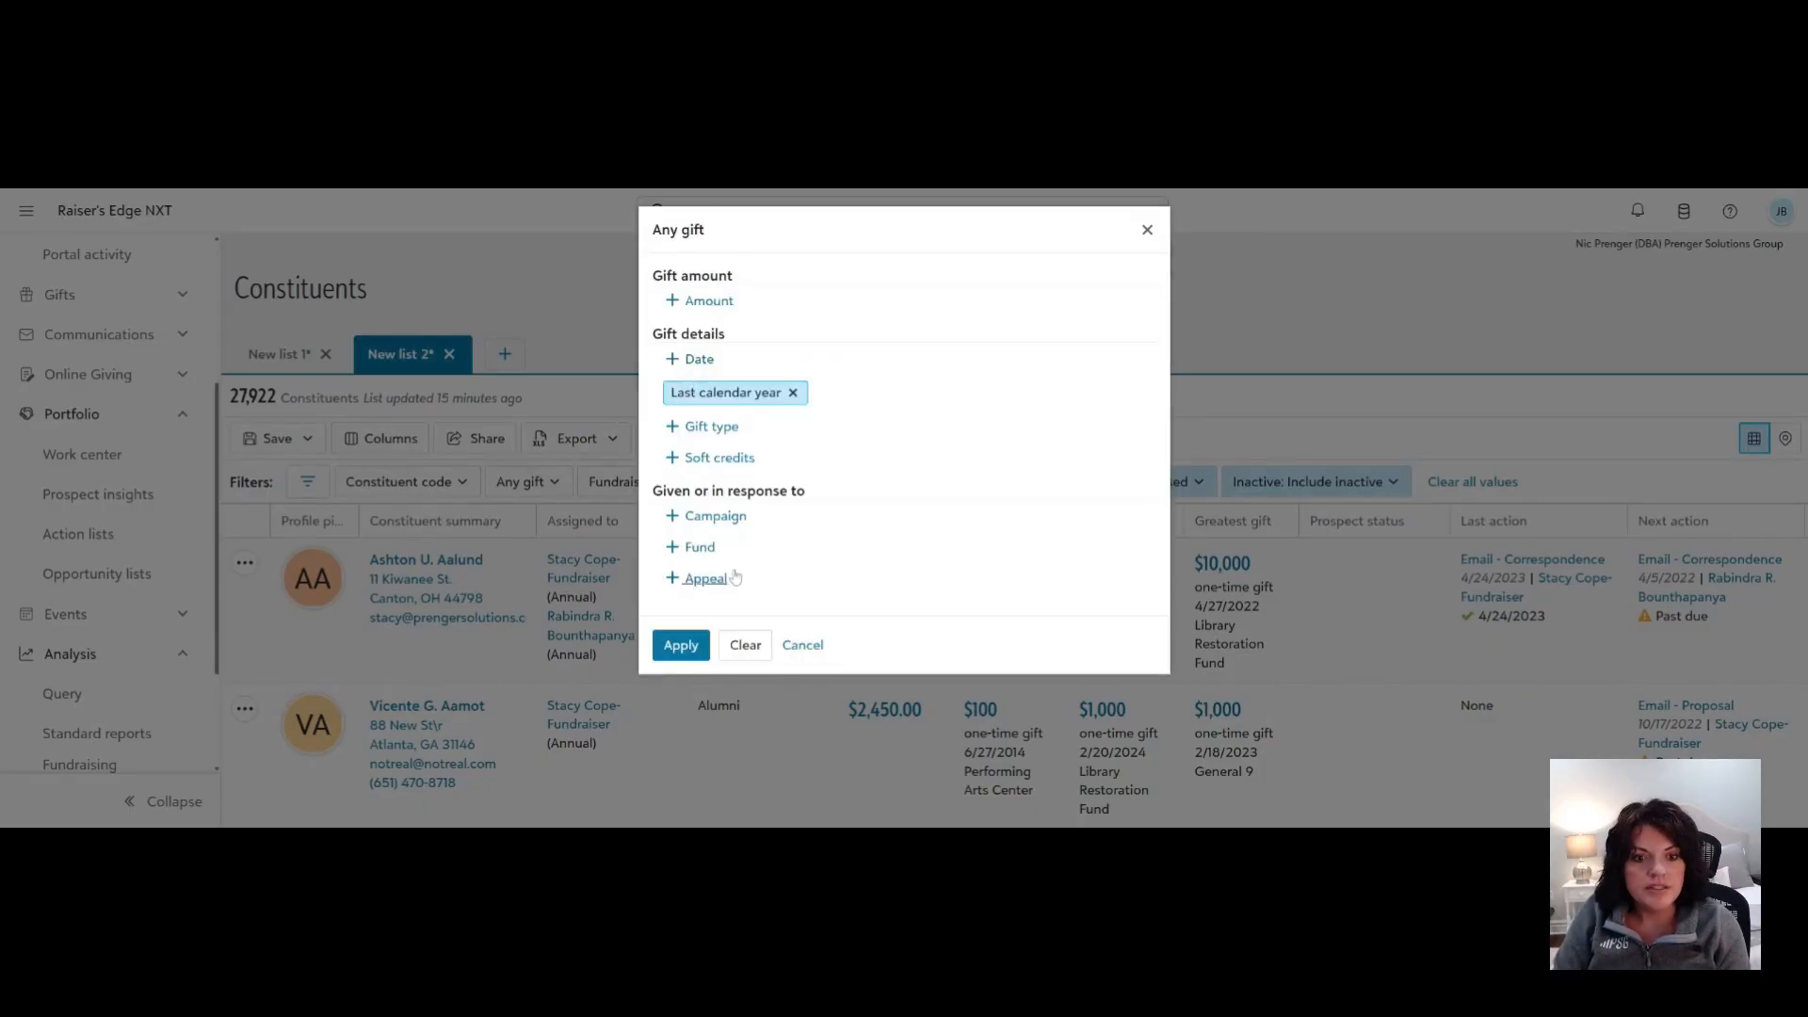
pyautogui.click(721, 458)
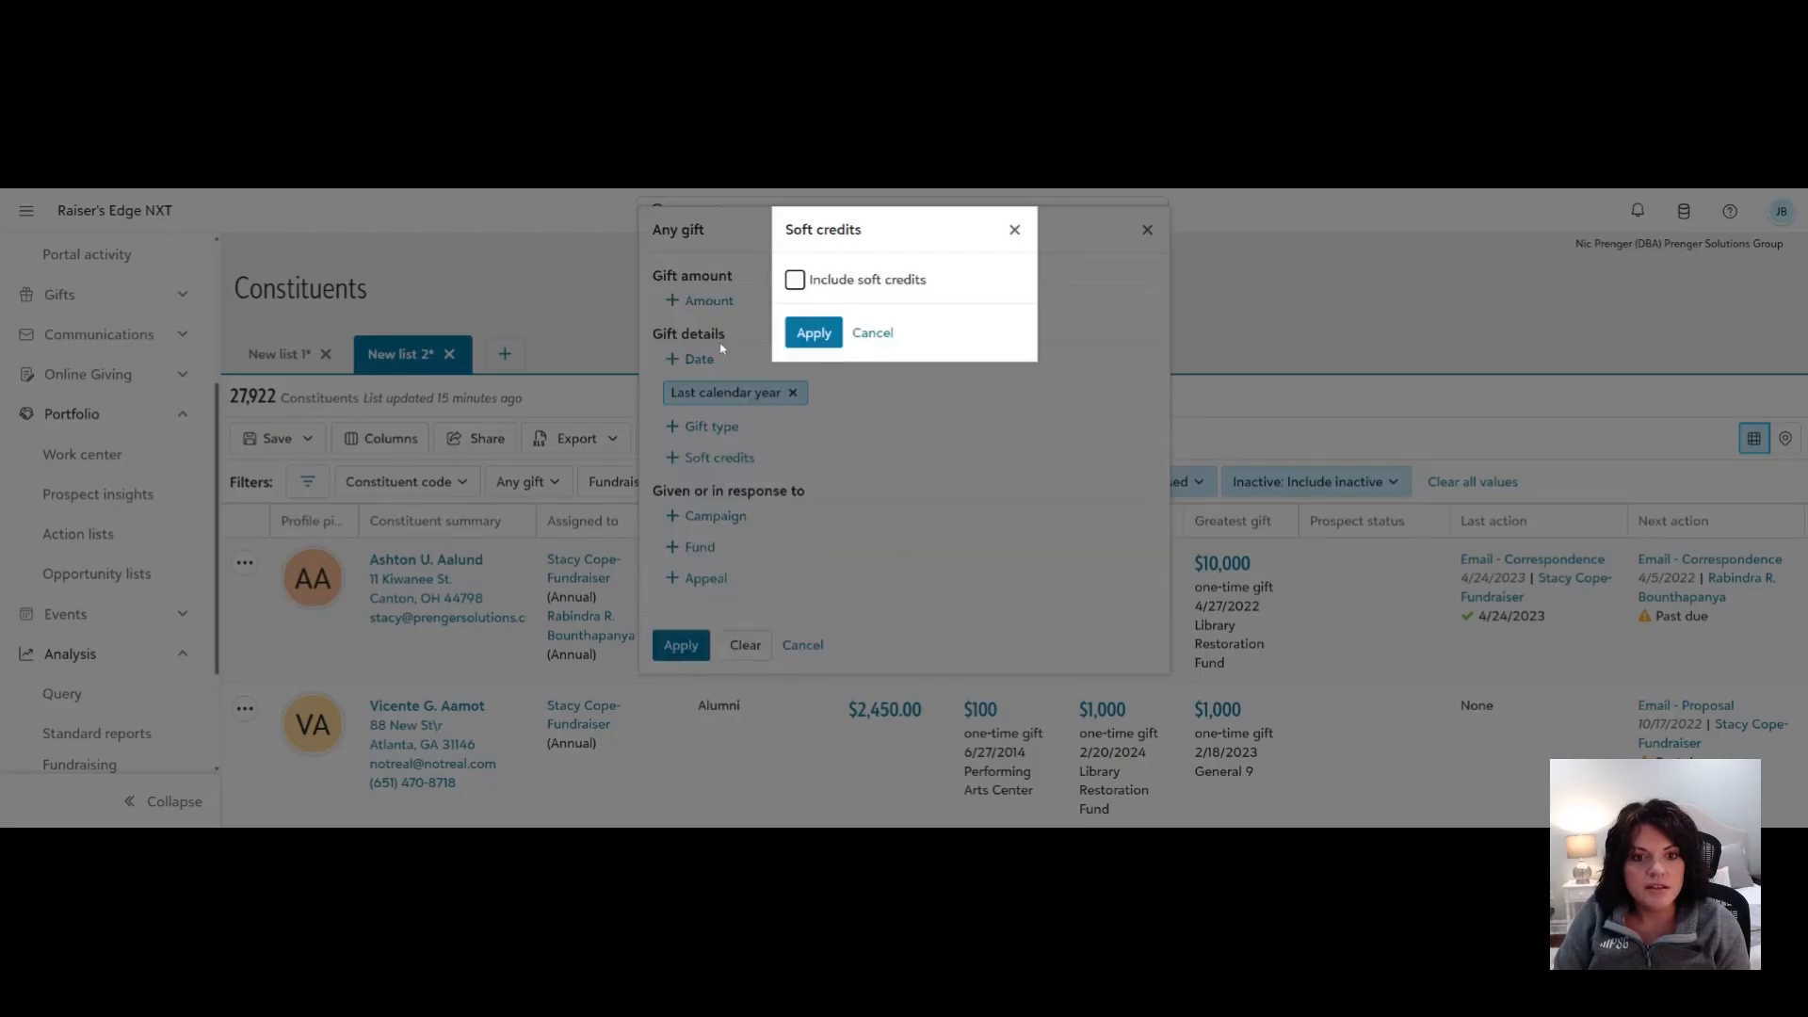
pyautogui.click(794, 280)
pyautogui.click(813, 333)
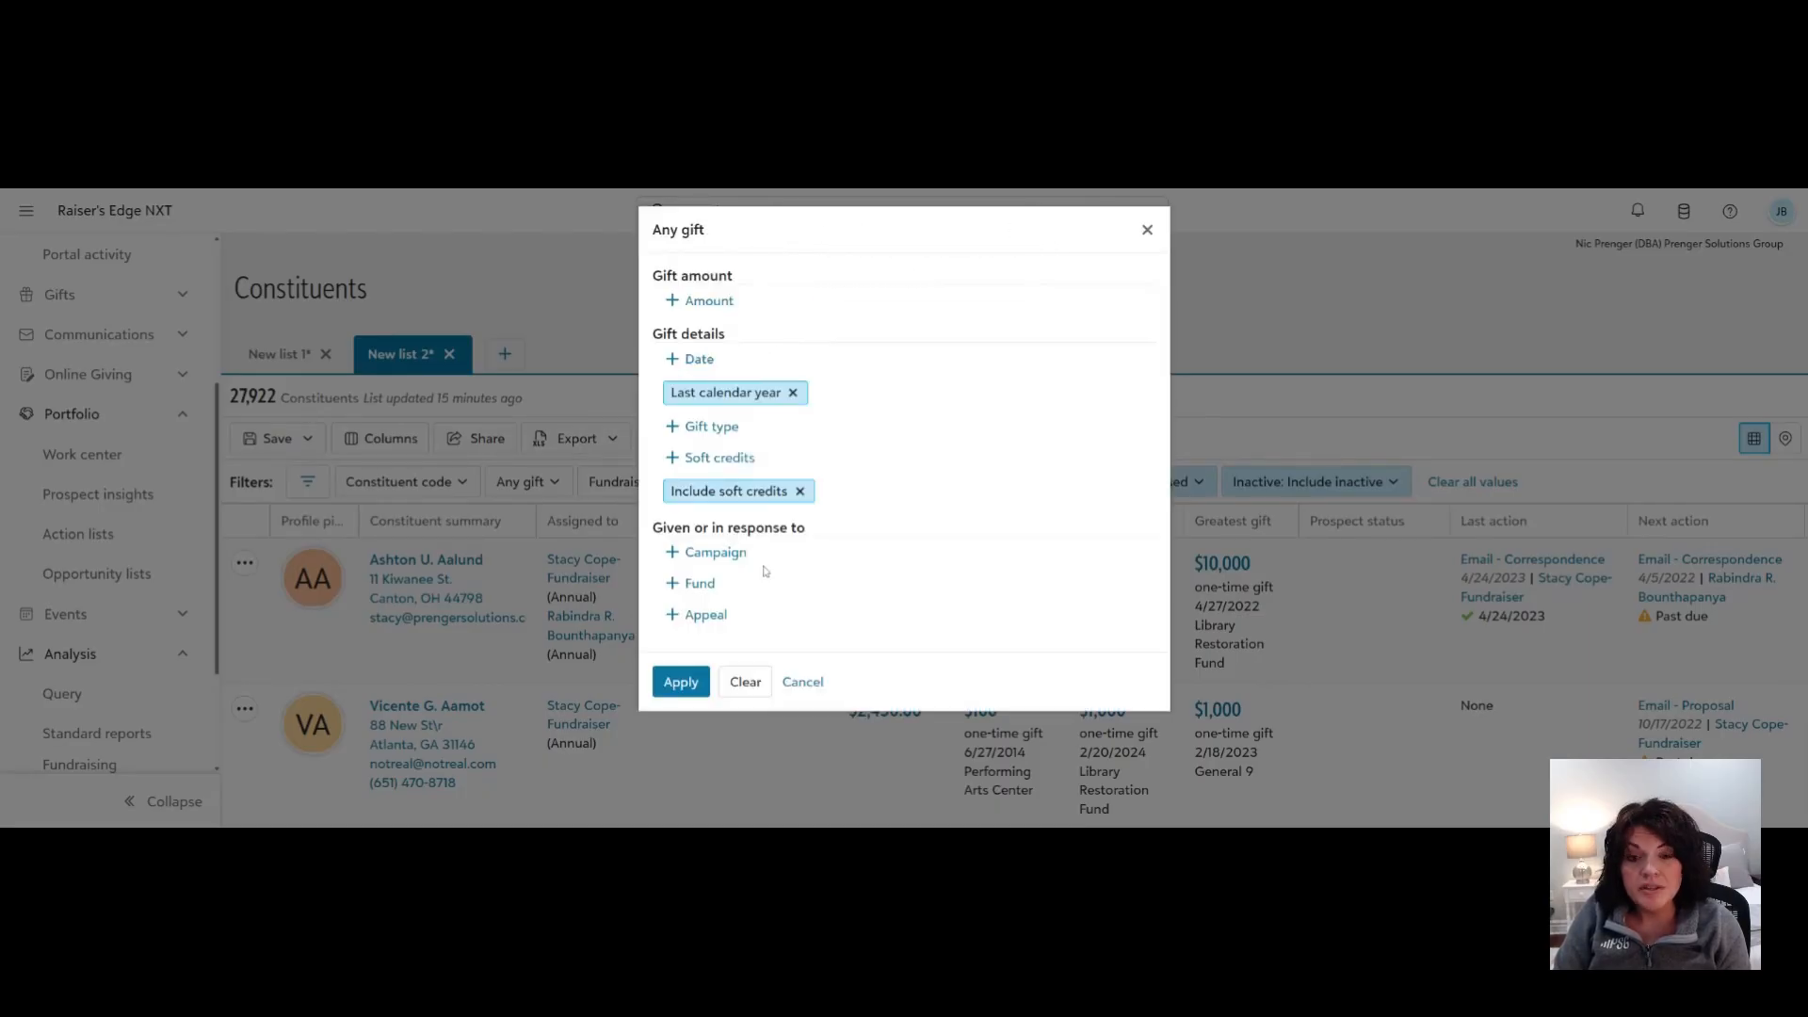
pyautogui.click(682, 681)
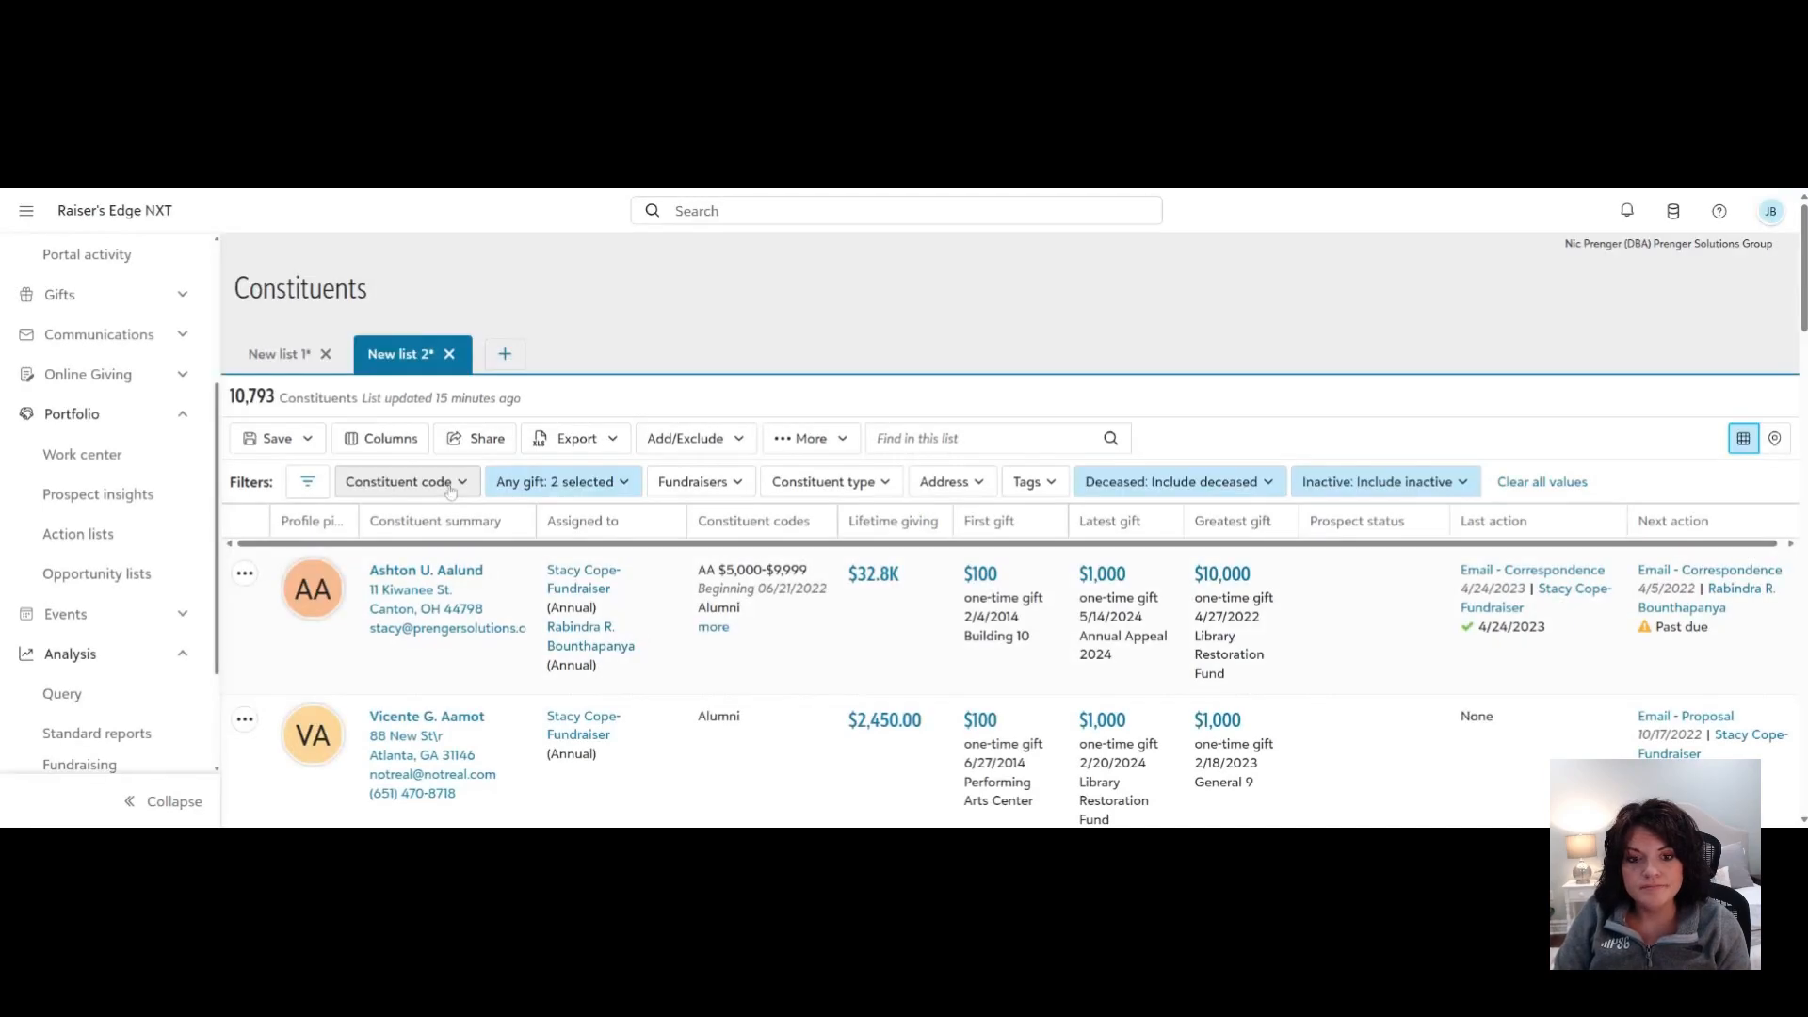
# Filter the list to constituents with the Board Member constituent code.
pyautogui.click(450, 491)
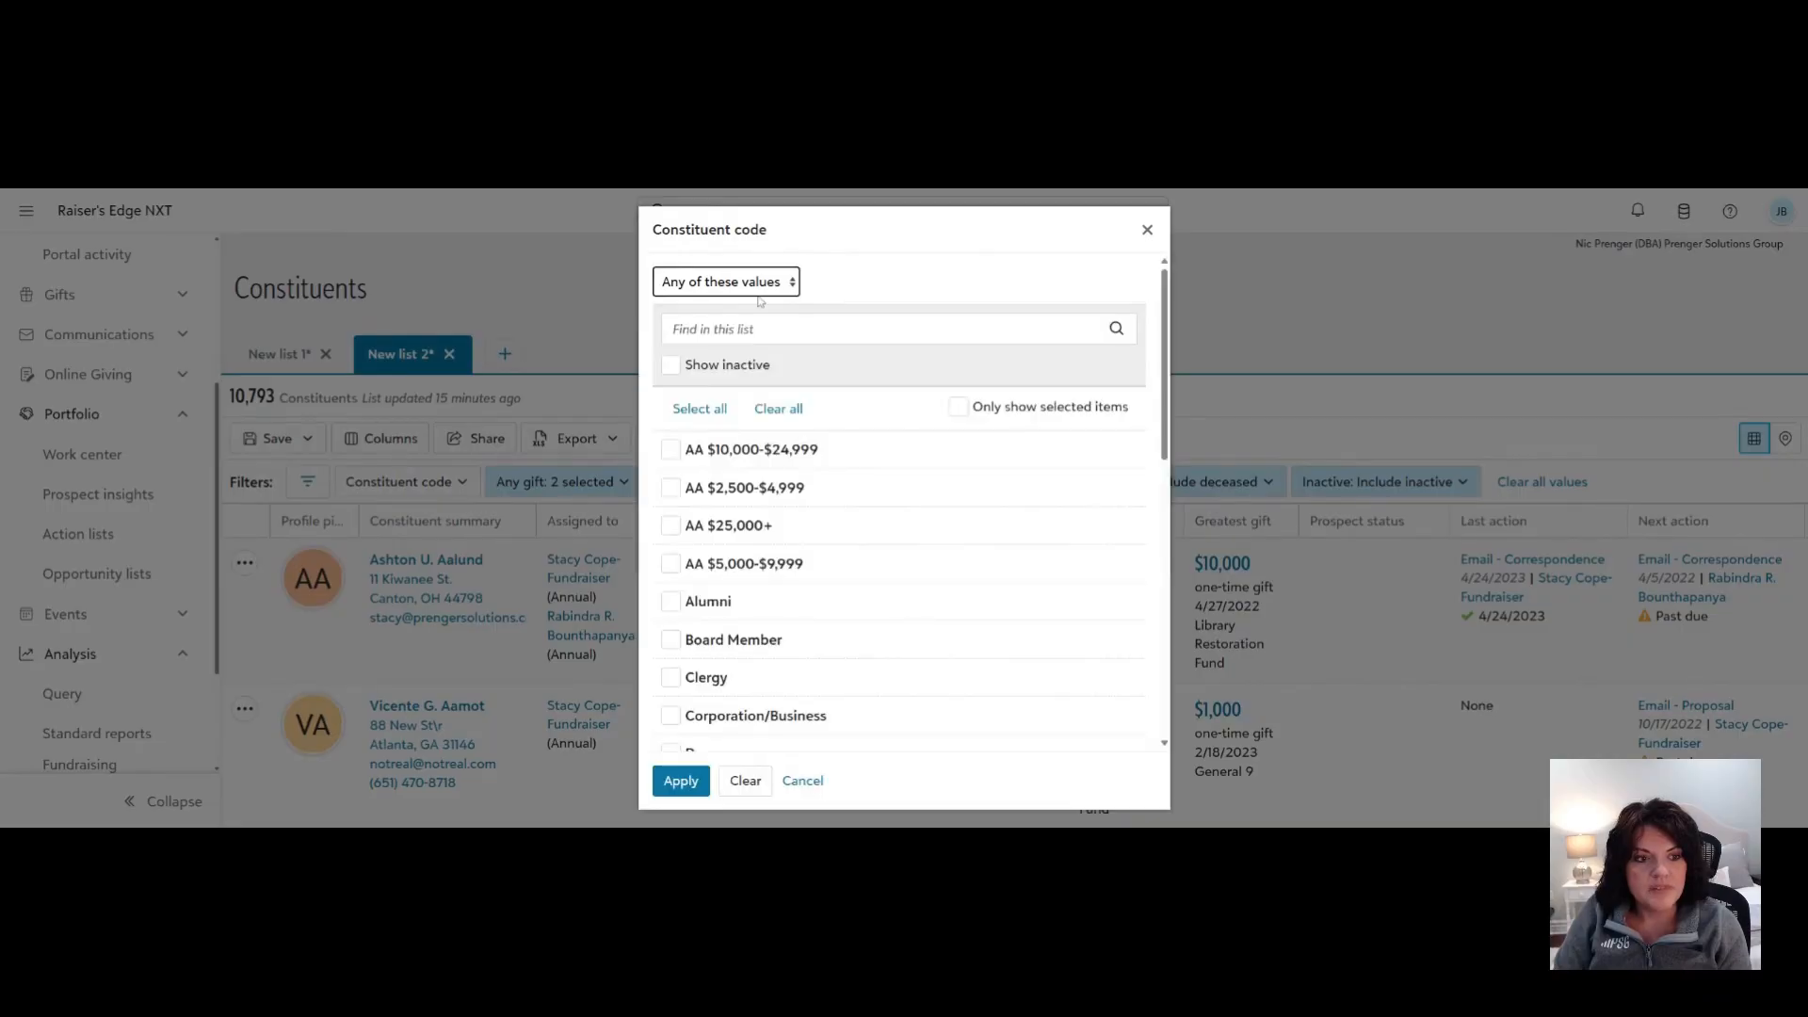
pyautogui.scroll(-1, 762, 423)
pyautogui.click(670, 568)
pyautogui.click(683, 780)
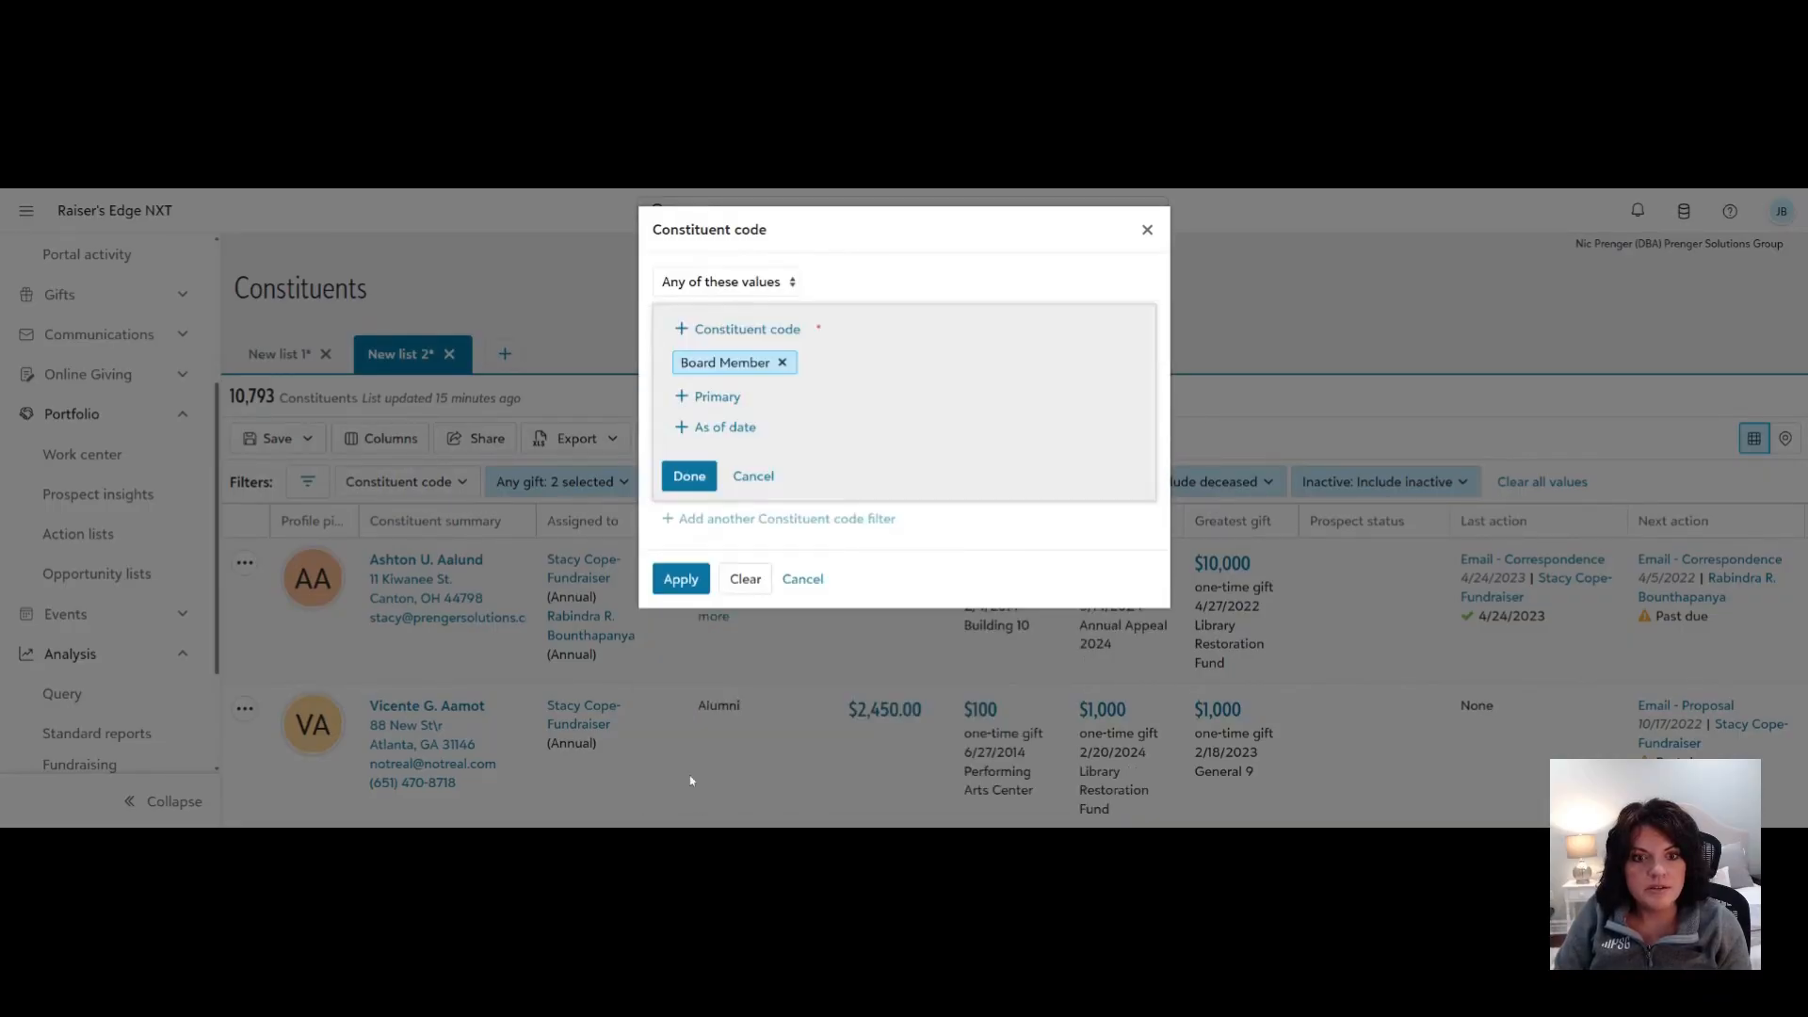
pyautogui.click(694, 484)
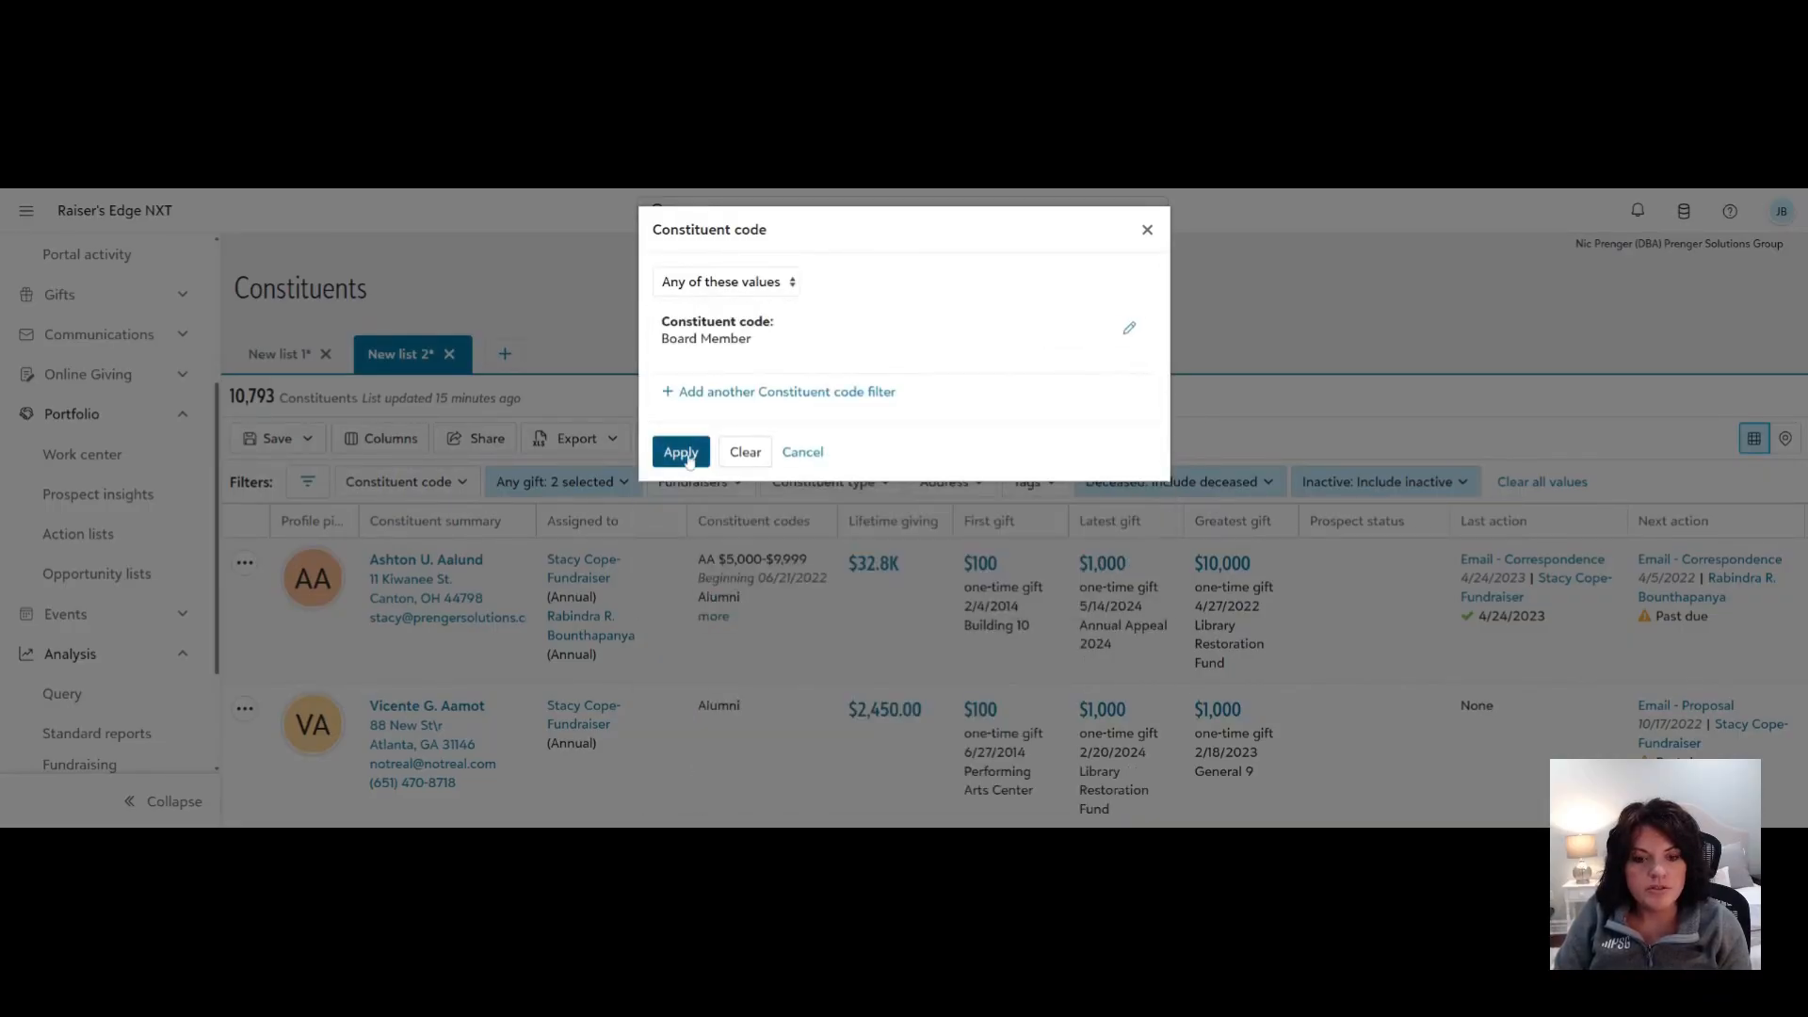
pyautogui.click(680, 452)
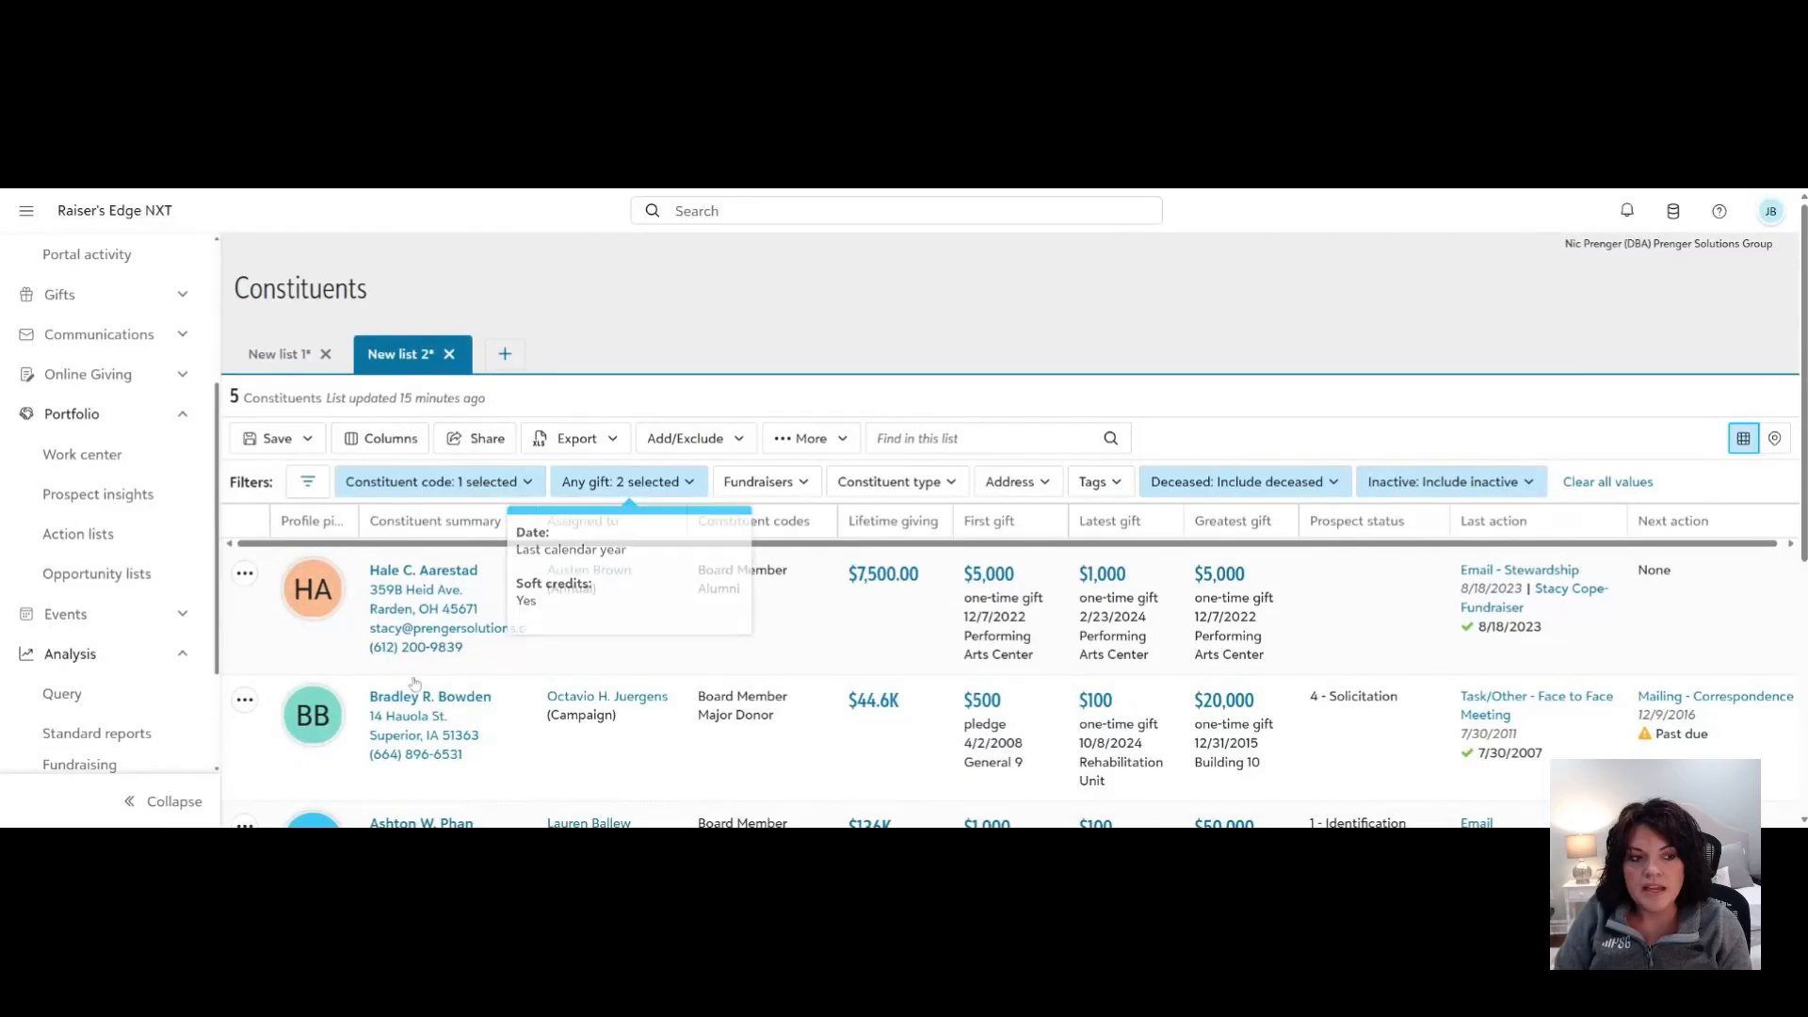
# Save the filtered results as a new list named "Board Member Giving Last CY" that others can manage.
pyautogui.click(277, 438)
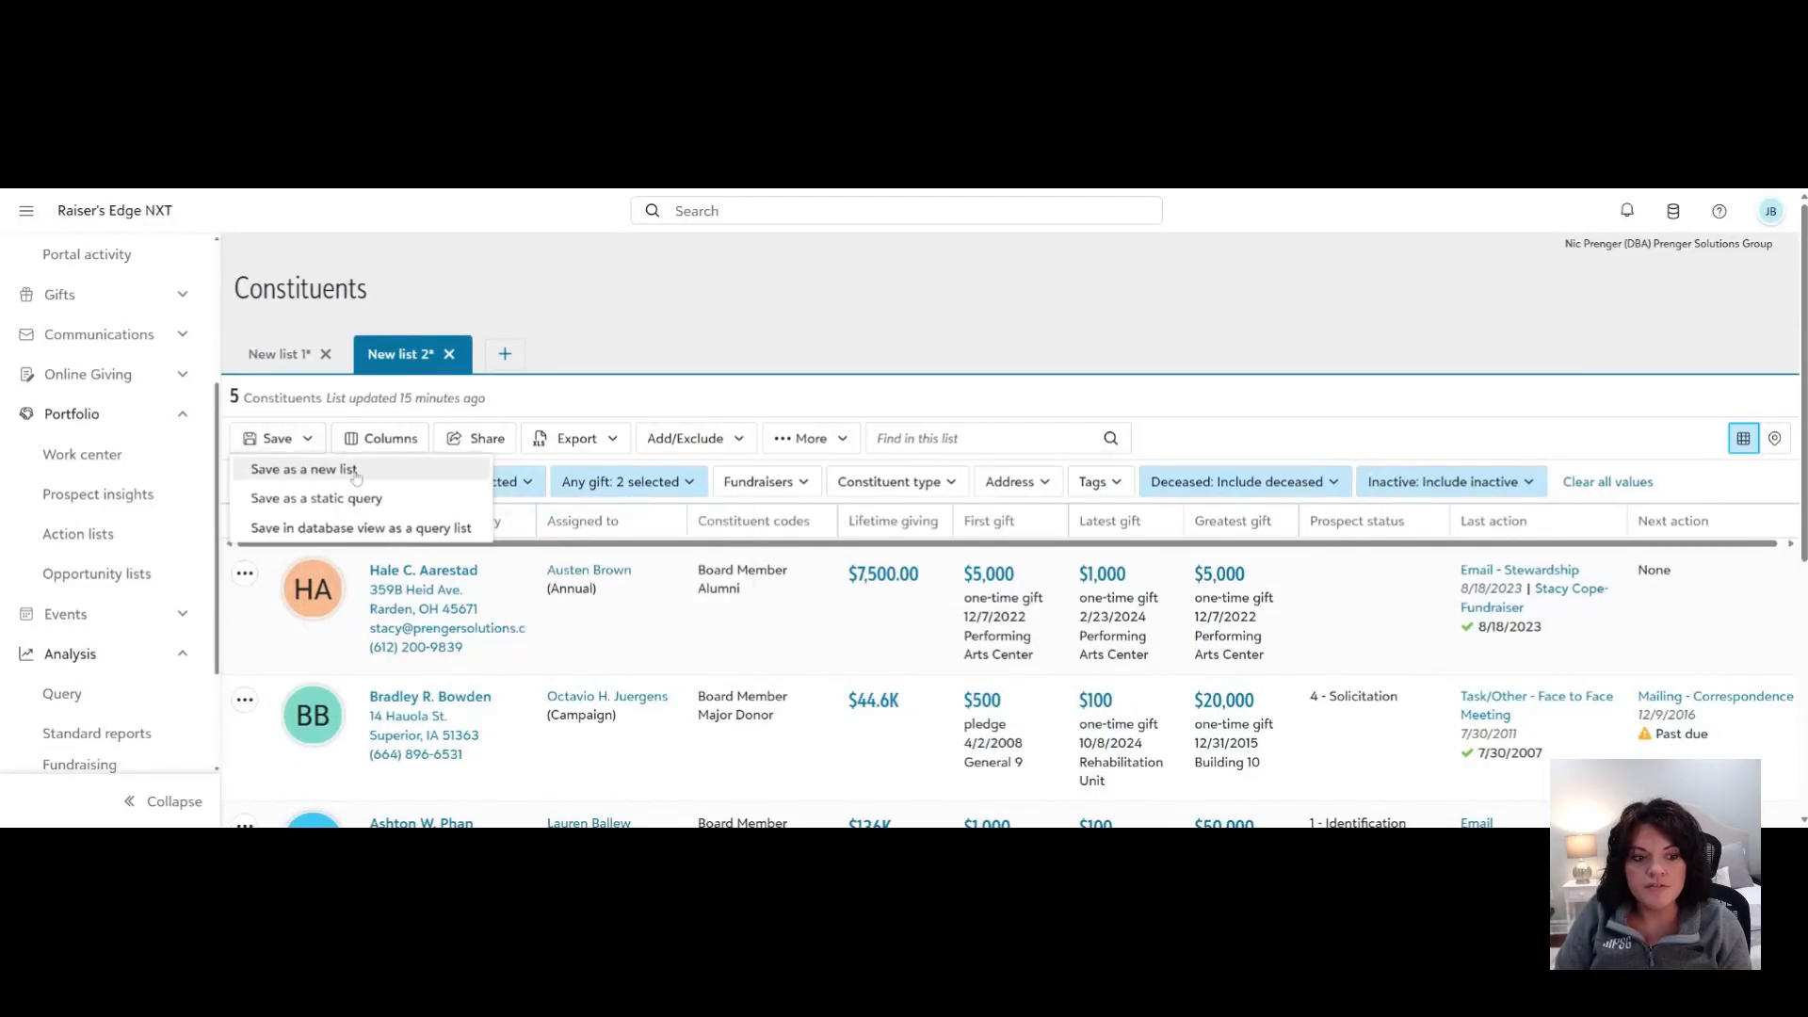
pyautogui.click(264, 443)
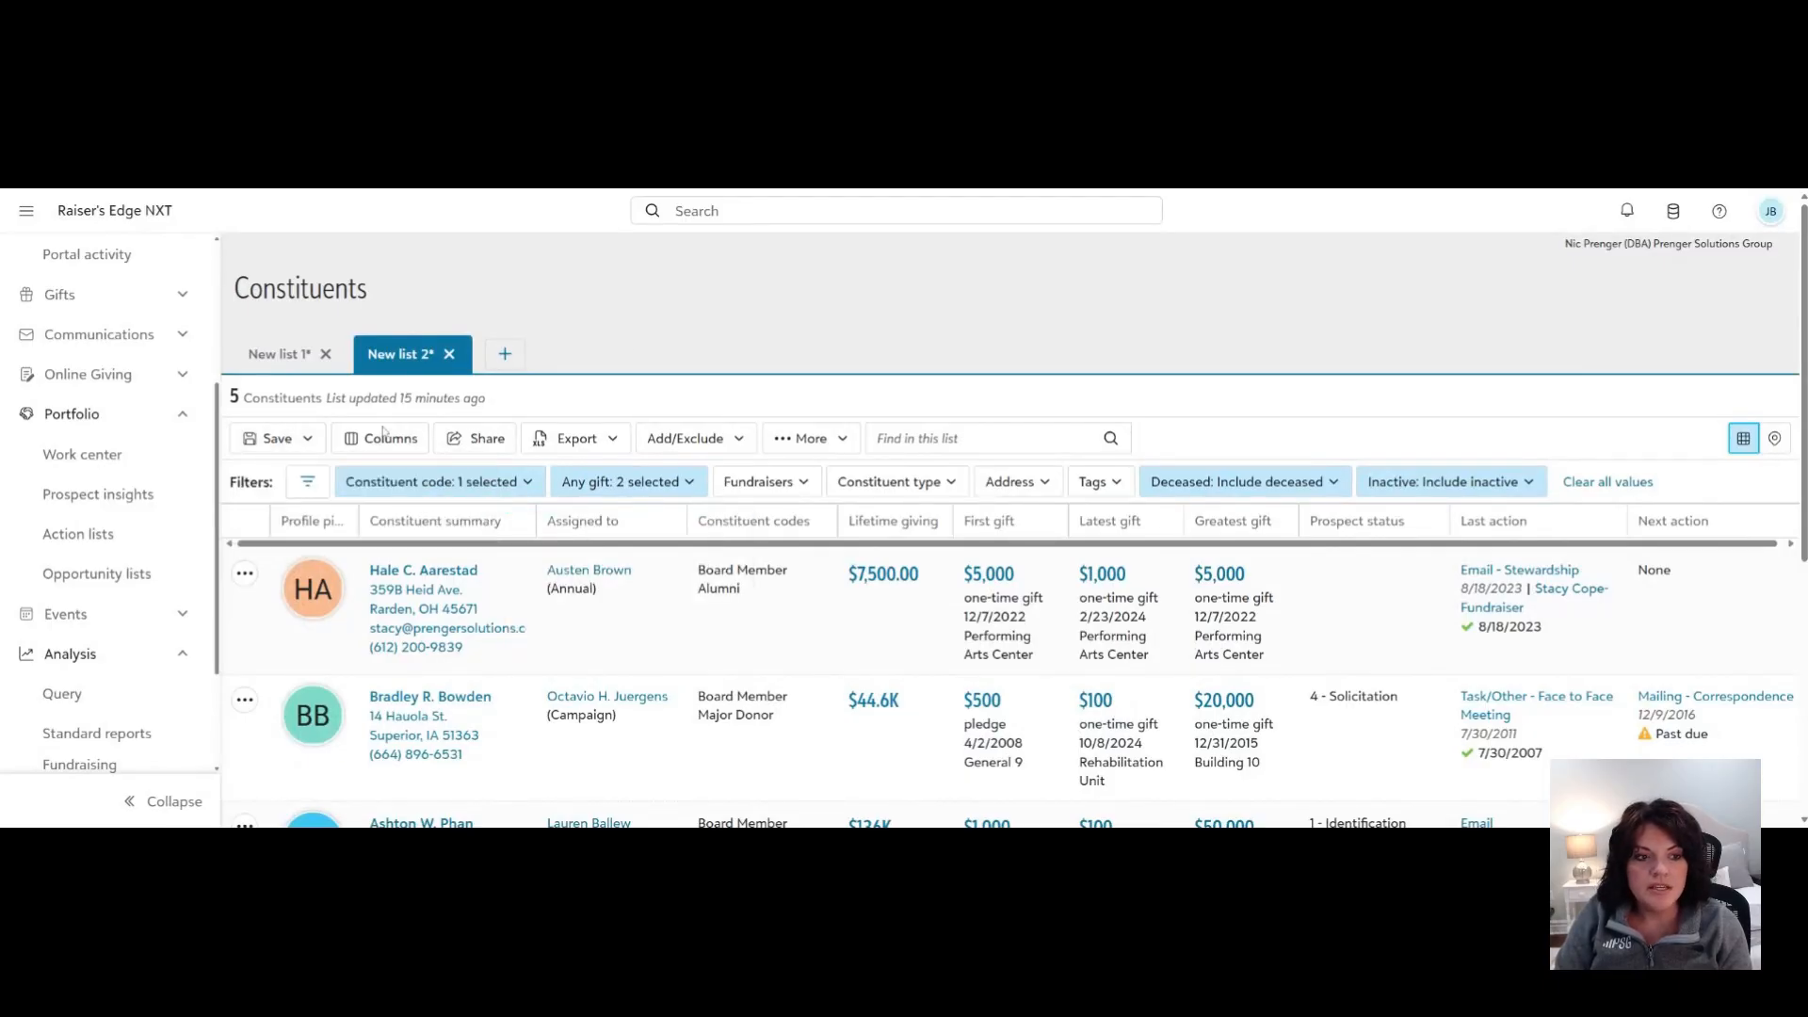
pyautogui.click(276, 440)
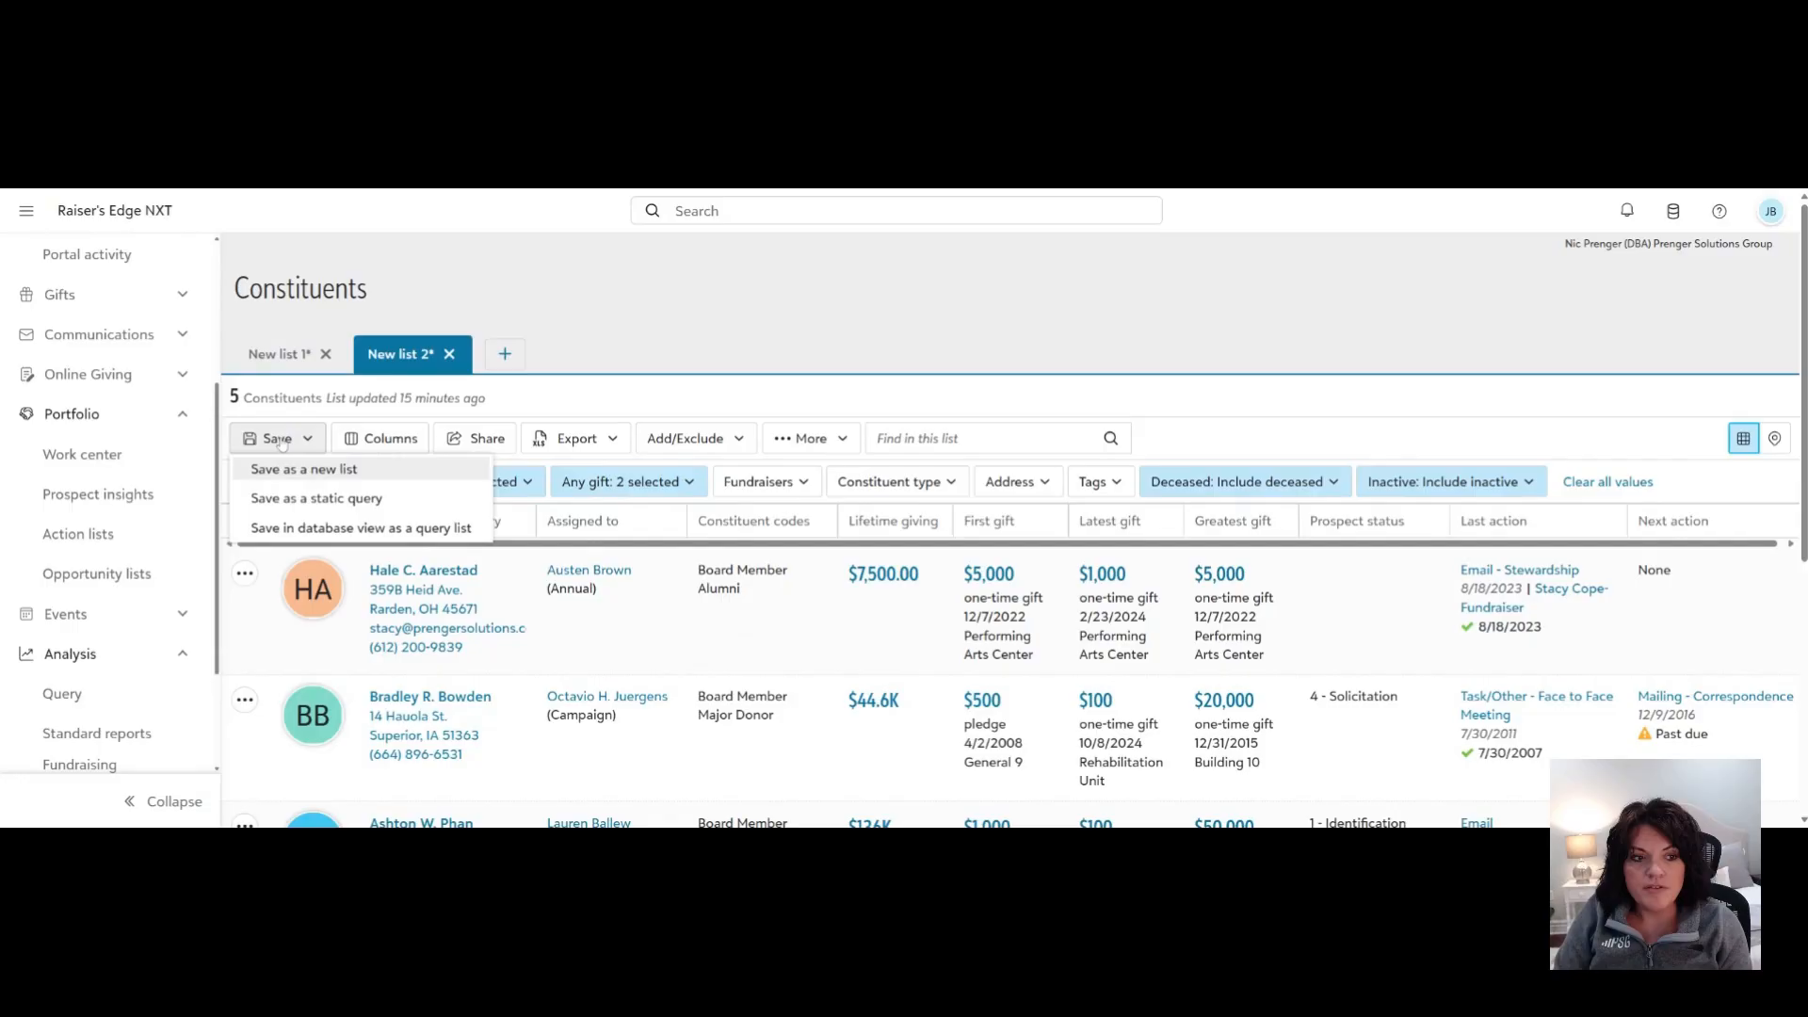
pyautogui.click(350, 473)
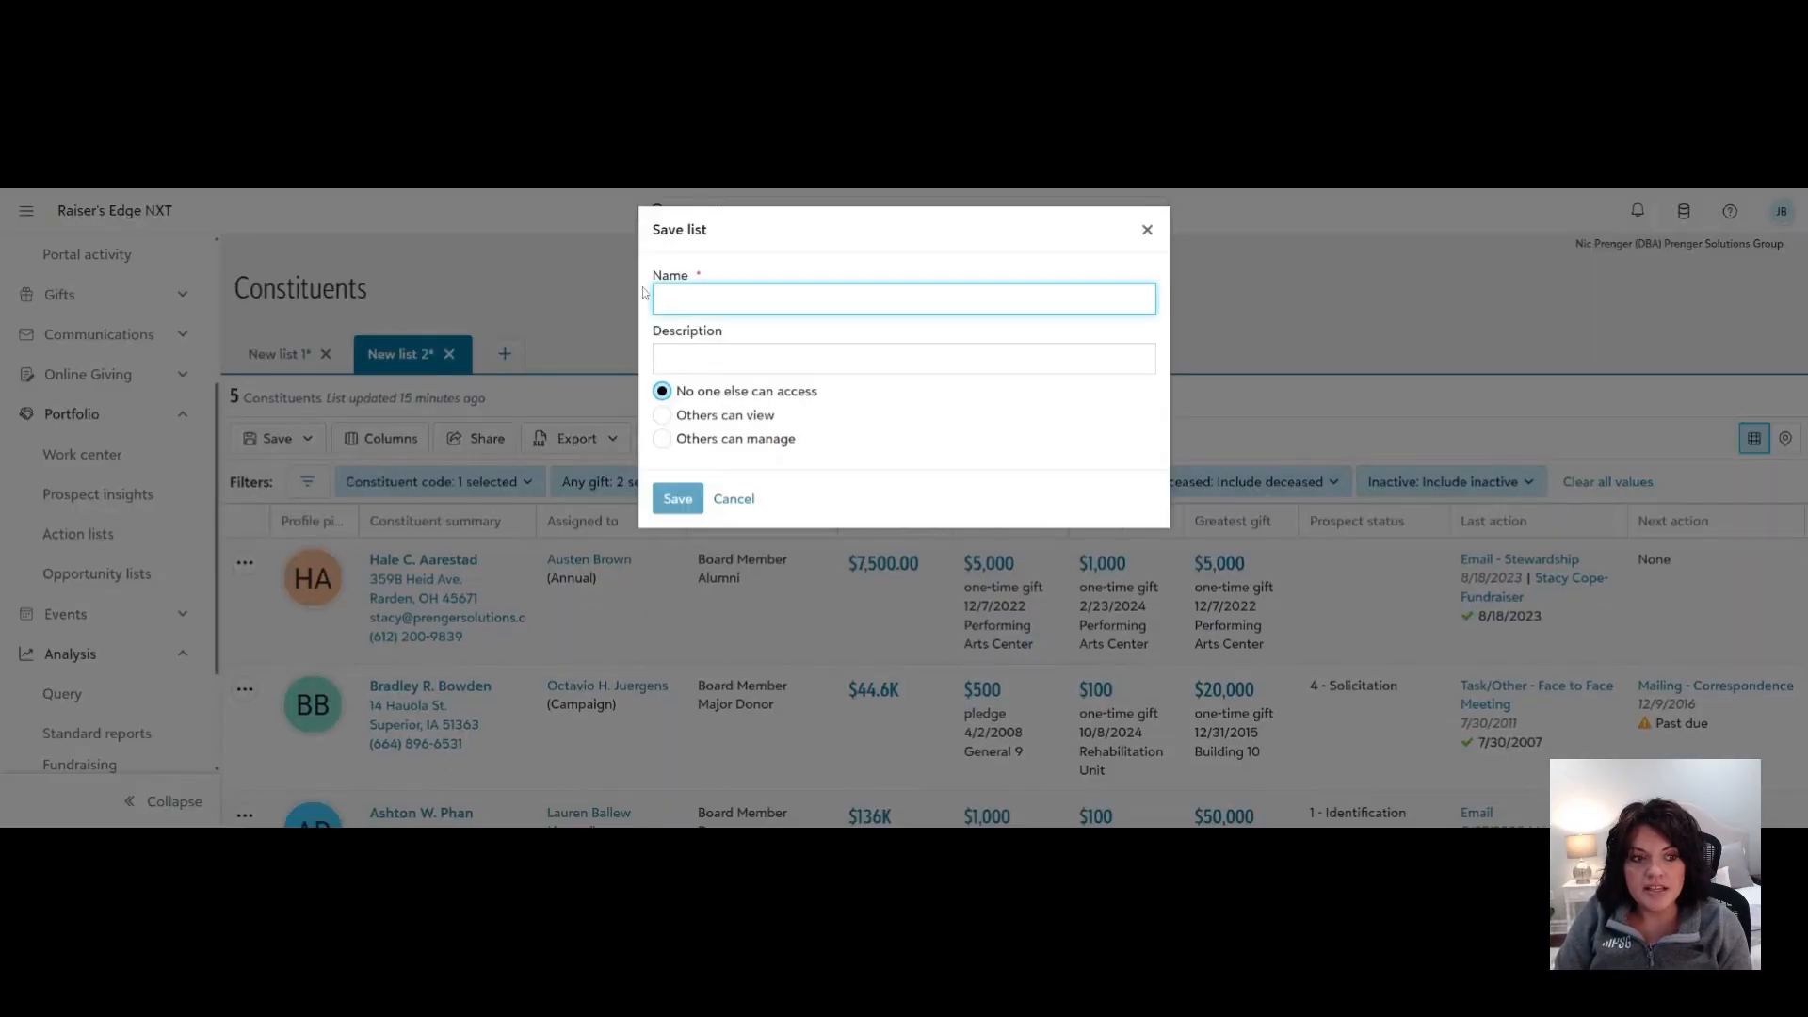
pyautogui.write('Board Member Giving Last CY')
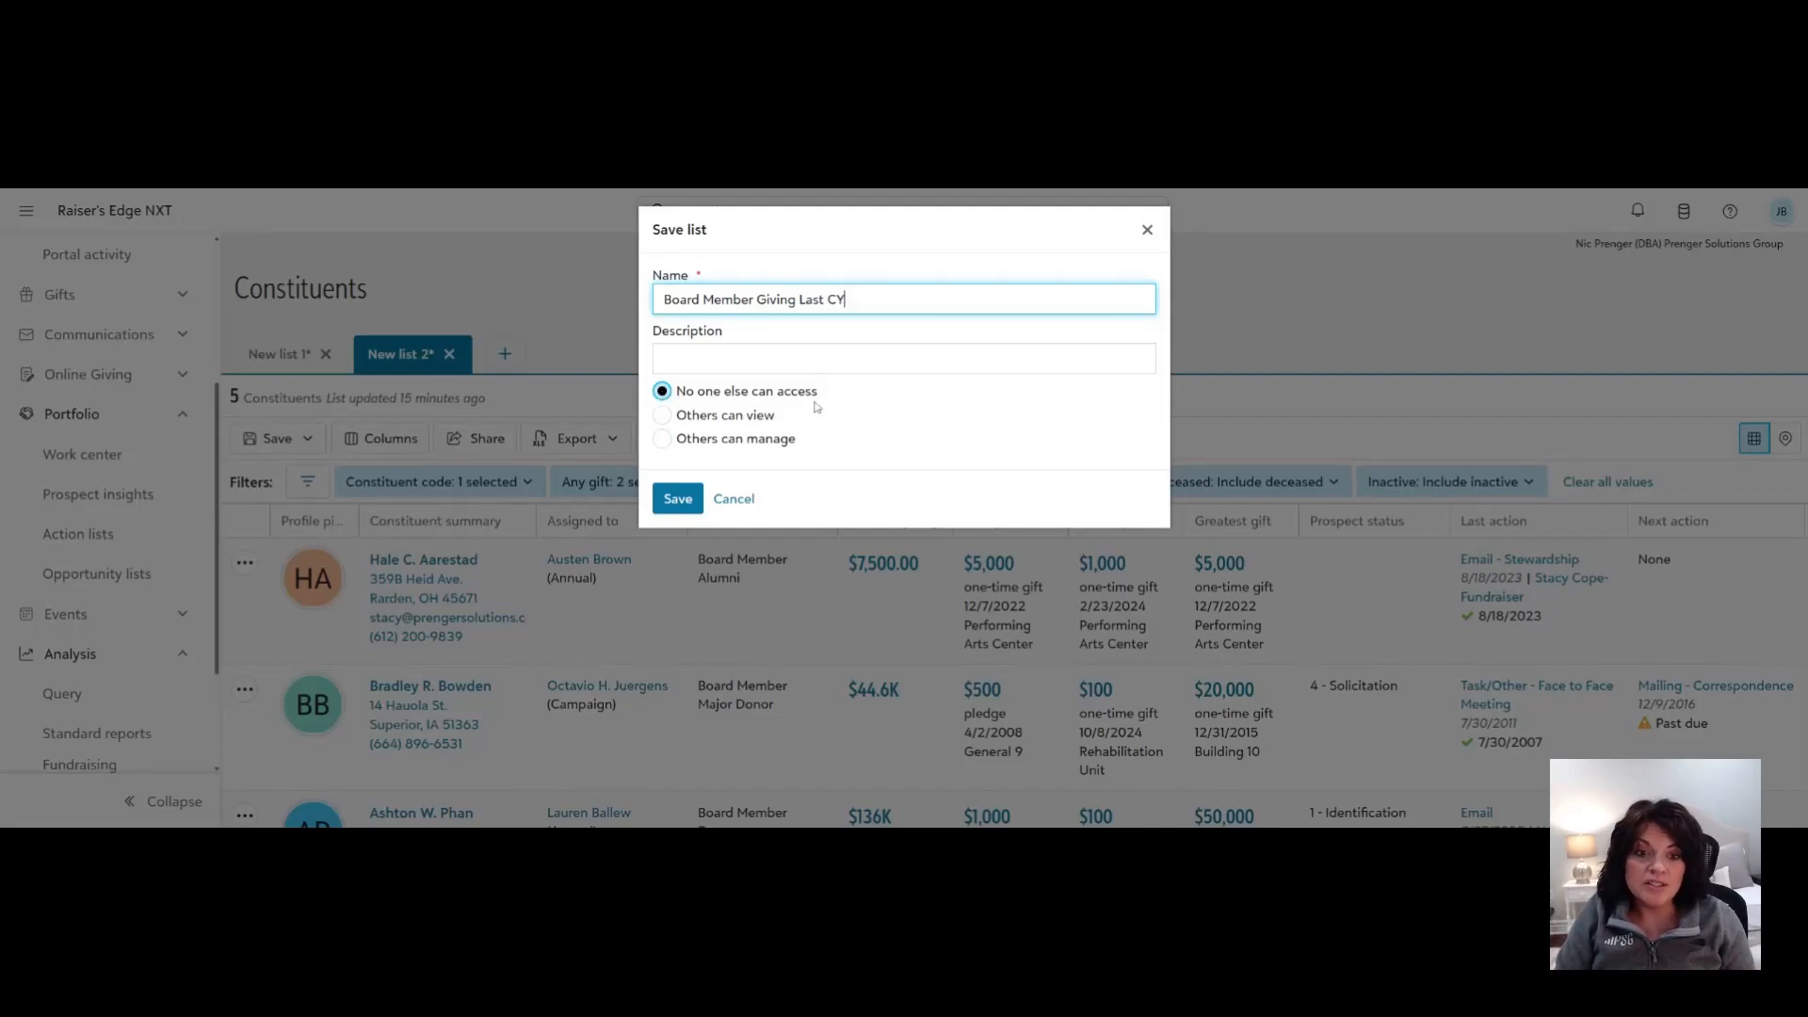
pyautogui.click(662, 415)
pyautogui.click(662, 439)
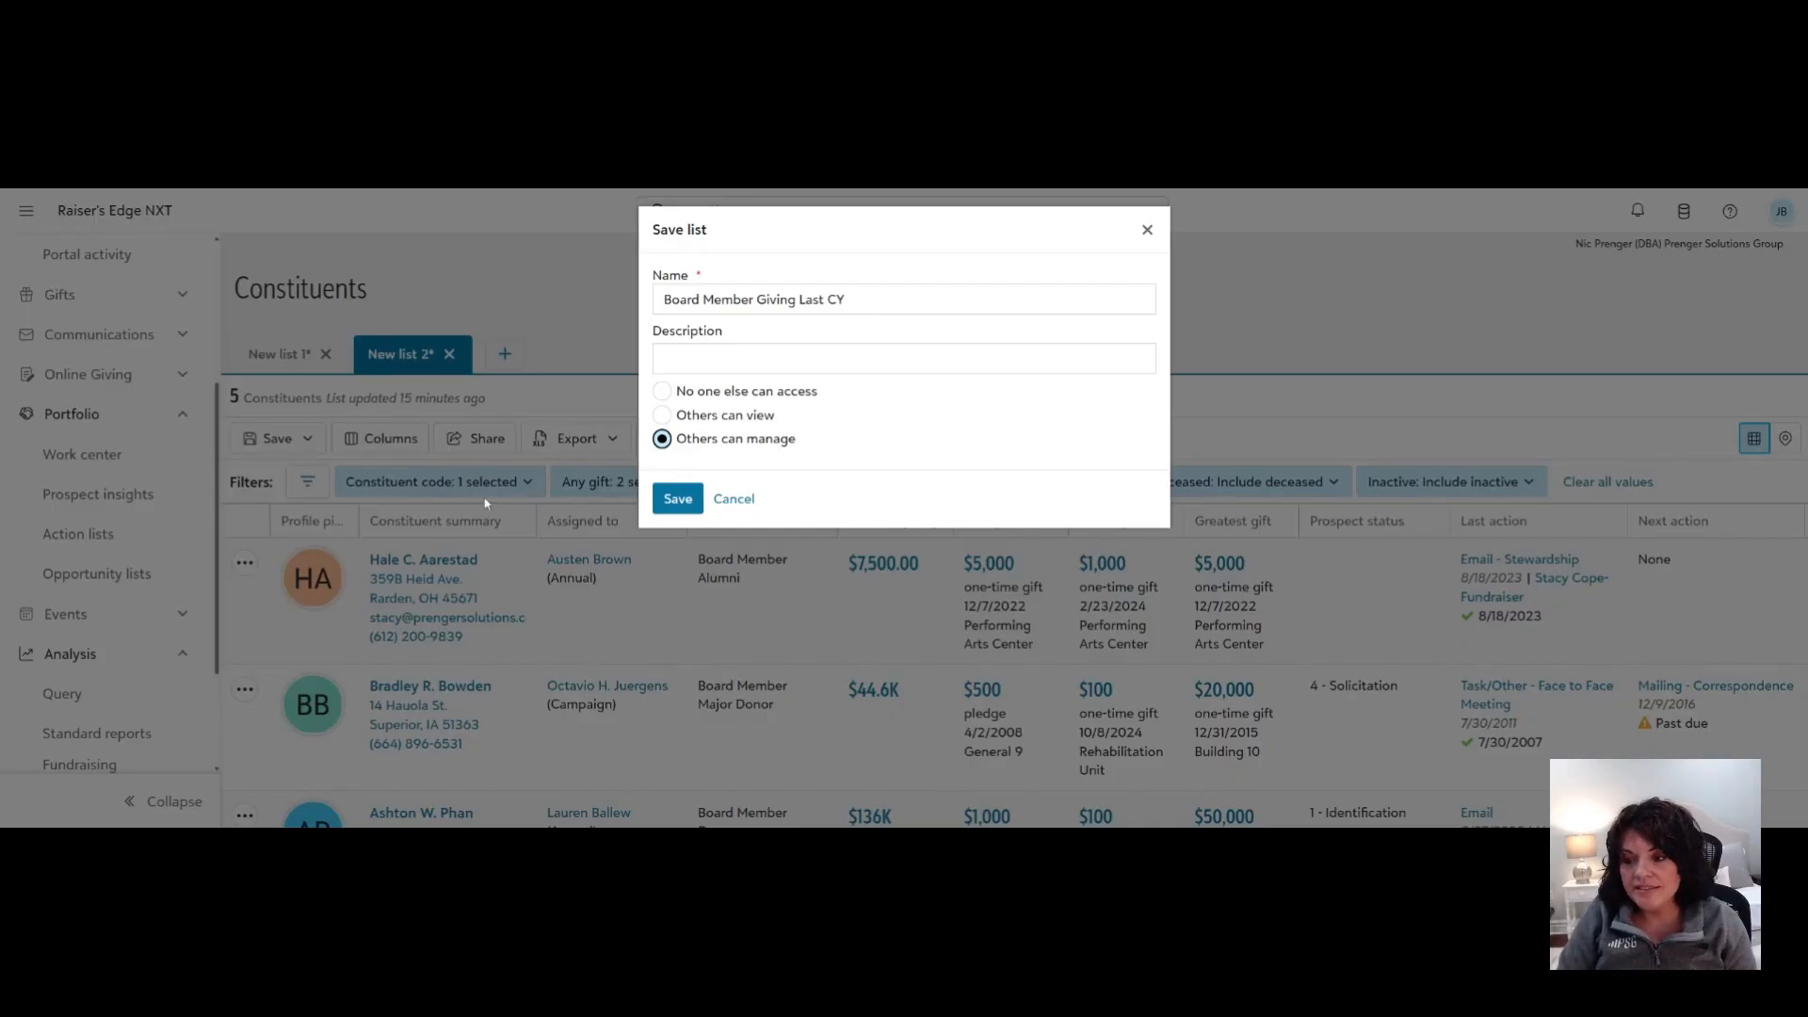
pyautogui.click(675, 499)
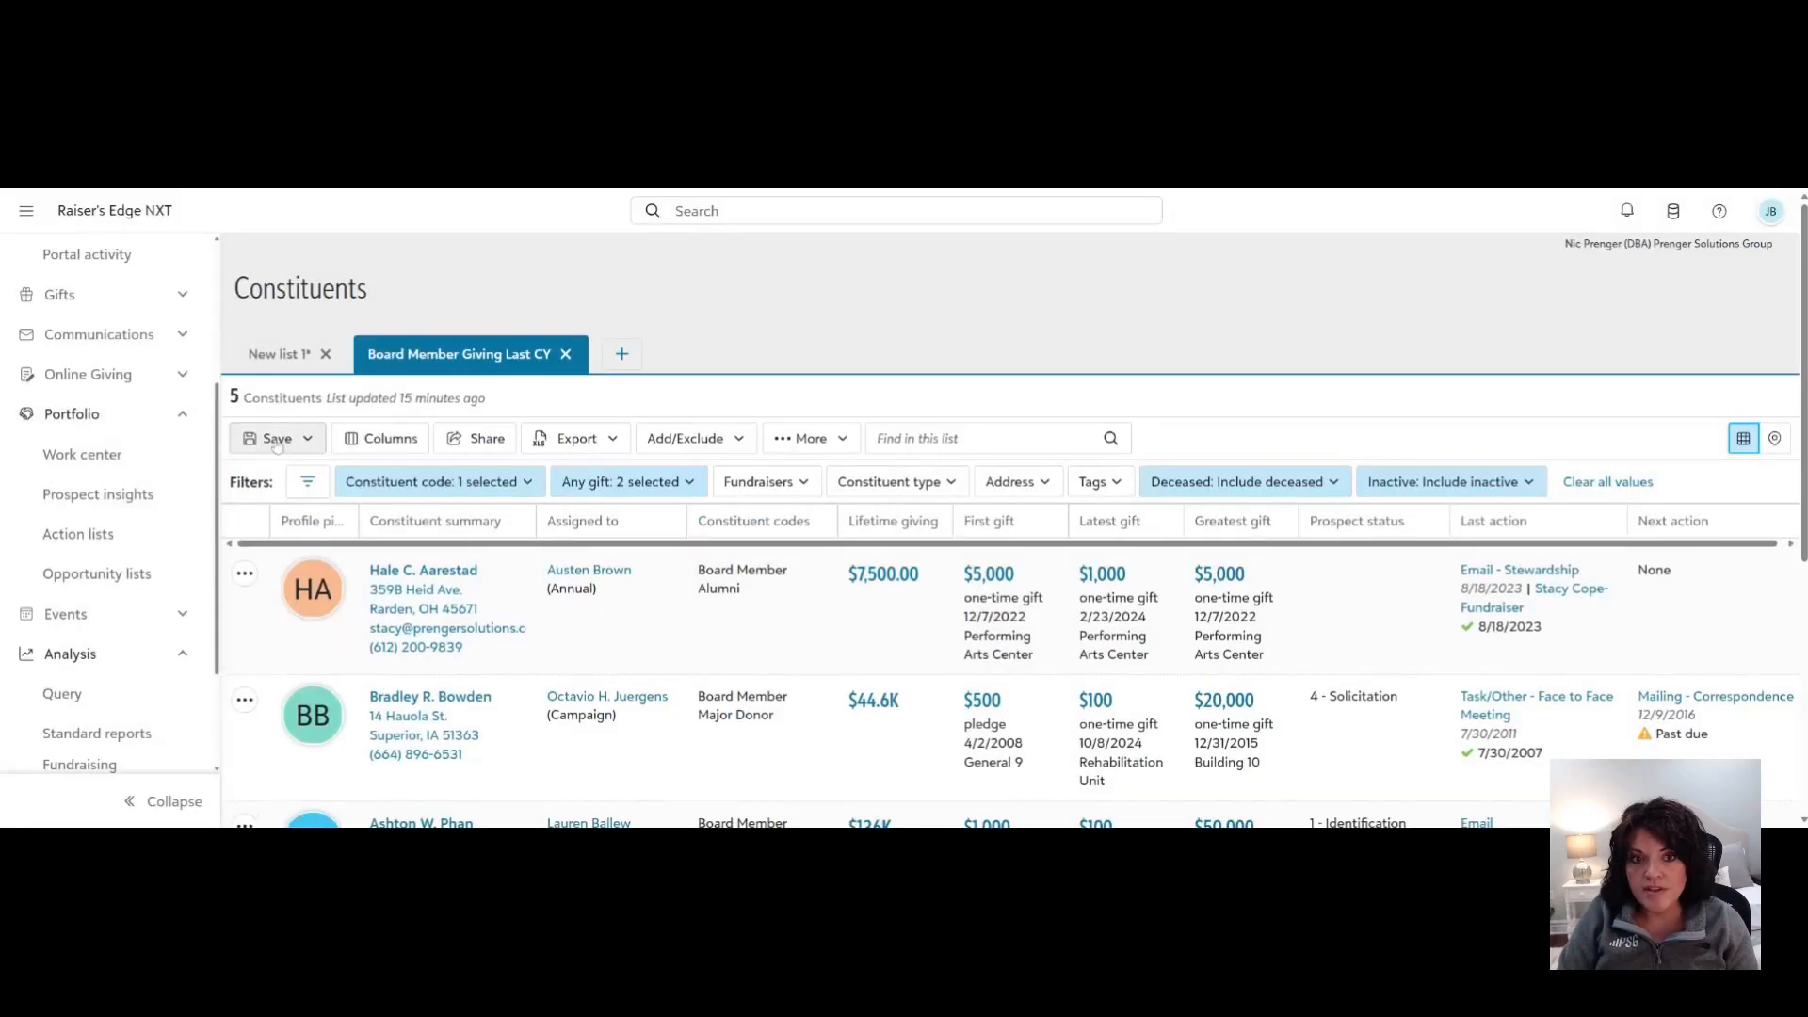
# Examine the available options for saving the board member giving list, without saving anything.
pyautogui.click(281, 438)
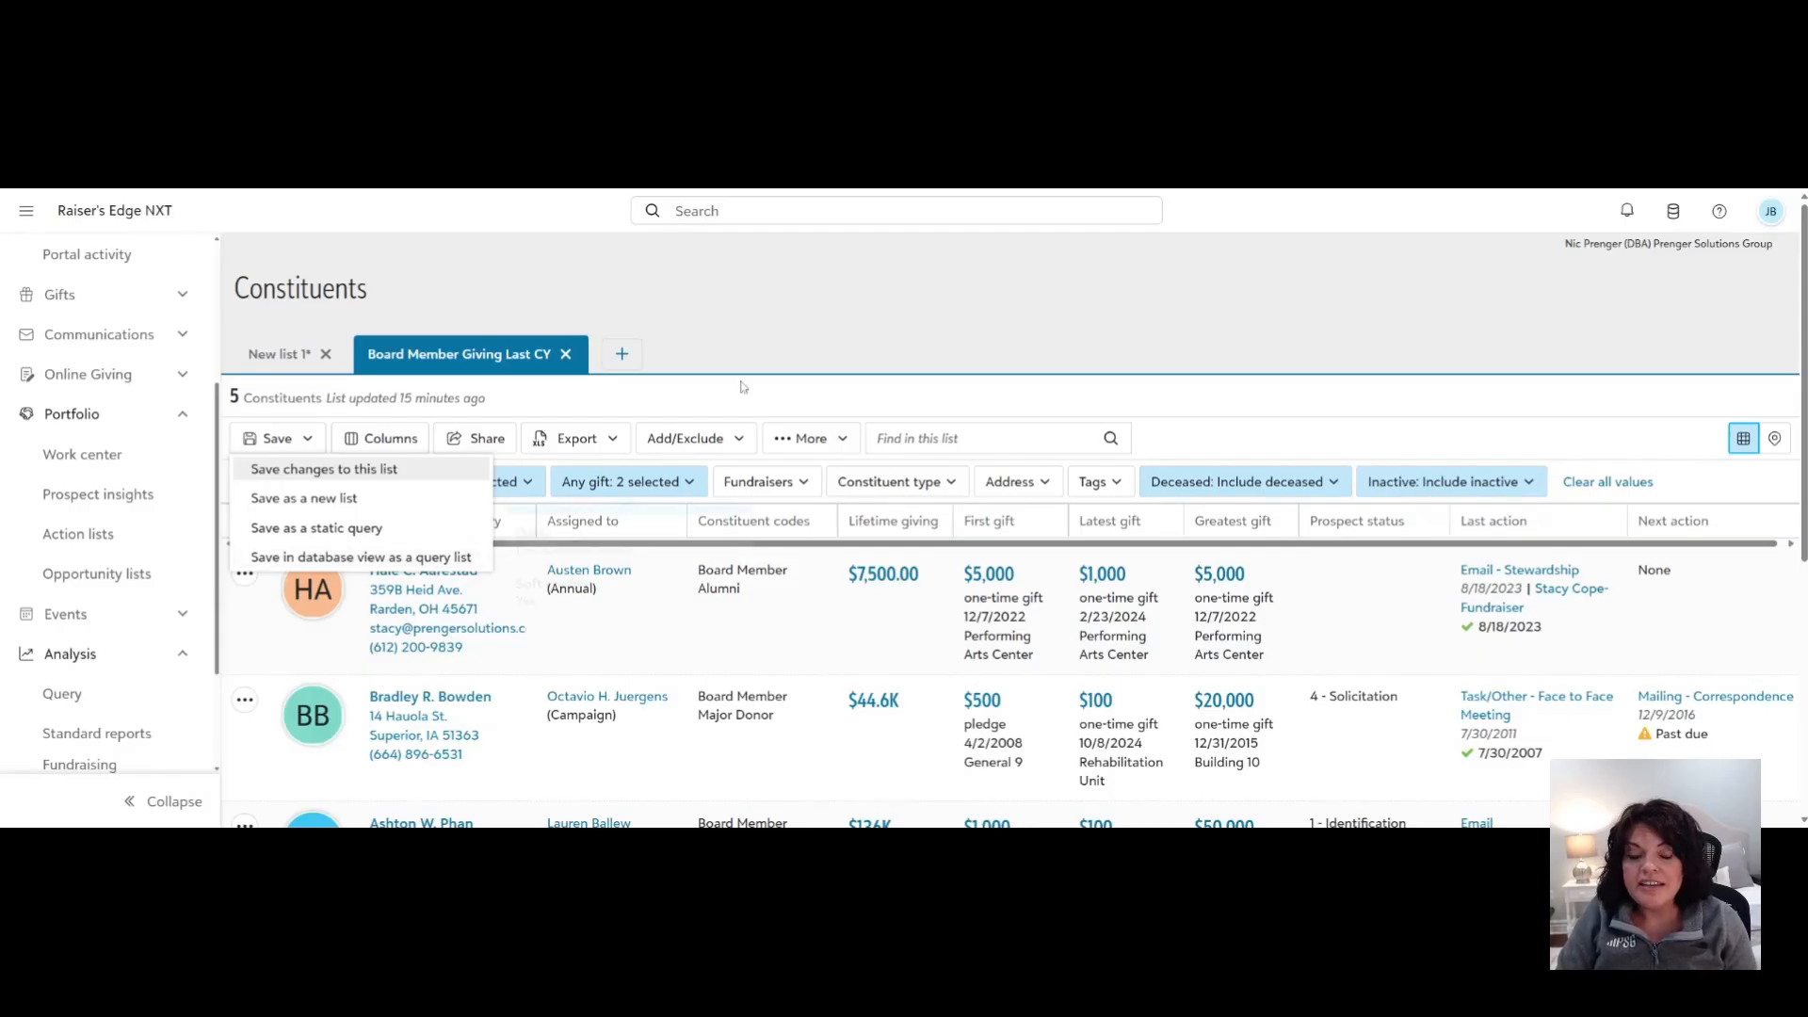
pyautogui.click(817, 360)
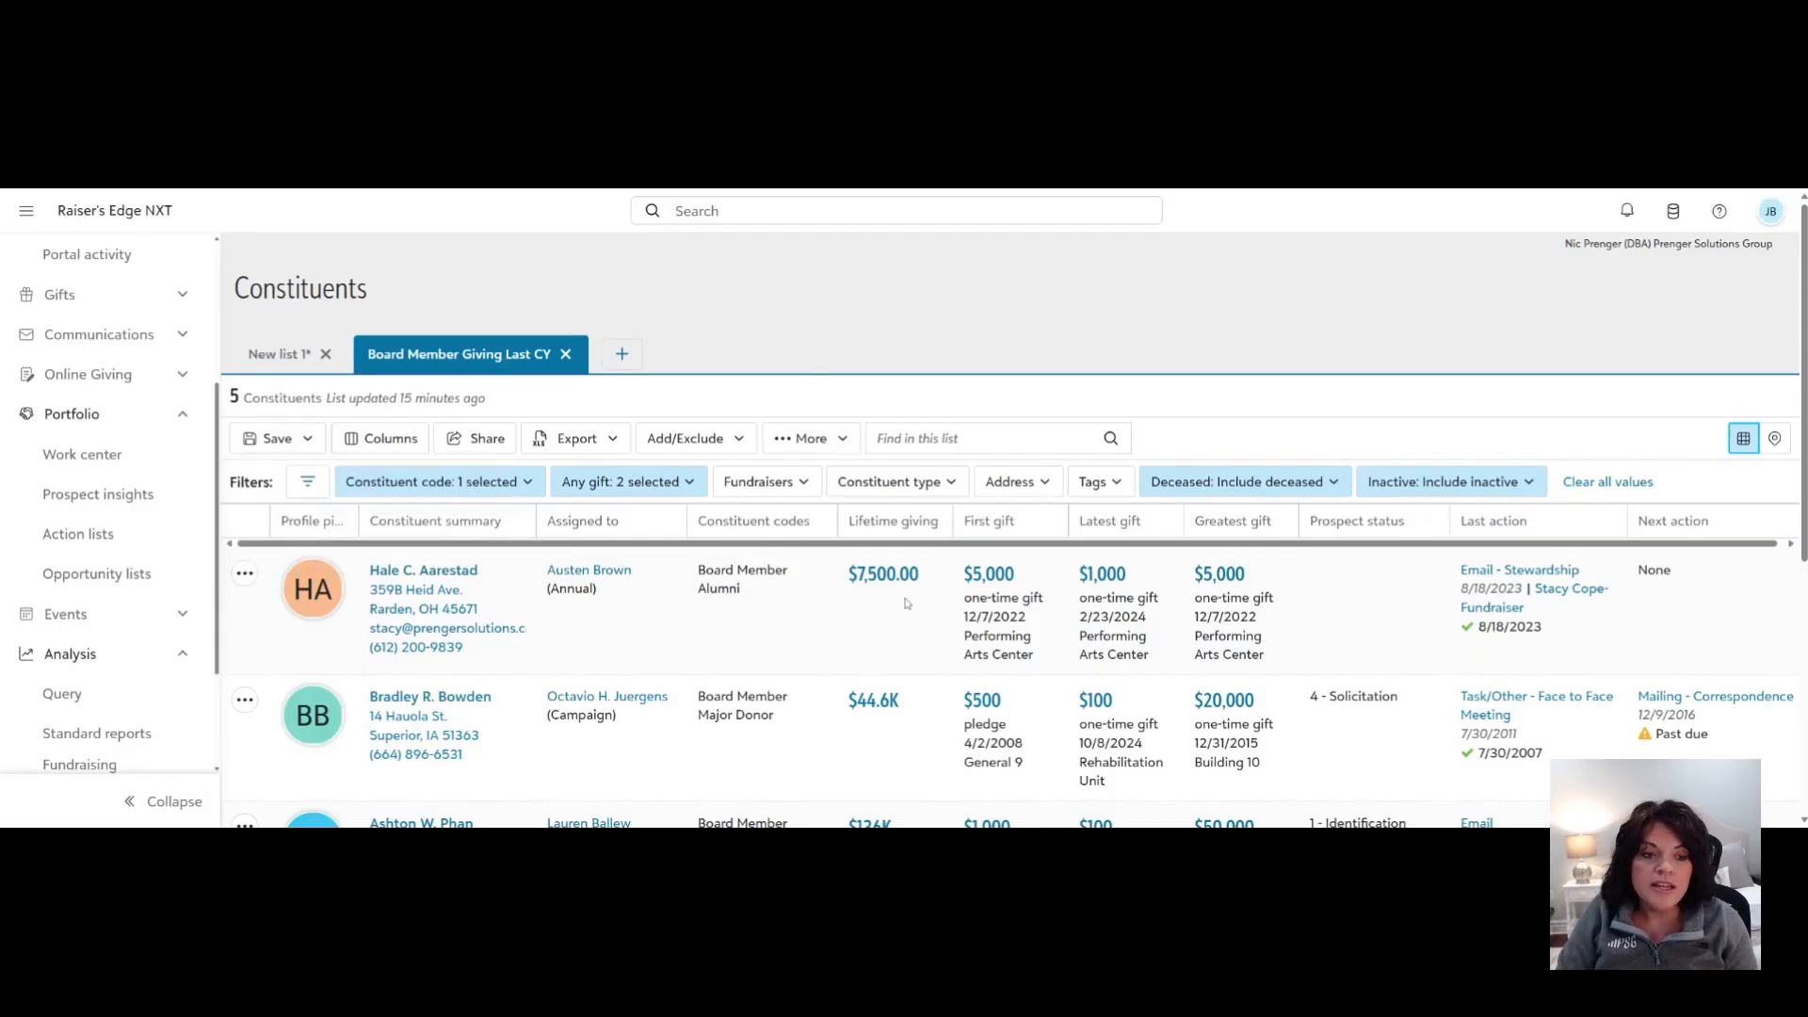
pyautogui.moveTo(588, 544); pyautogui.dragTo(1080, 558)
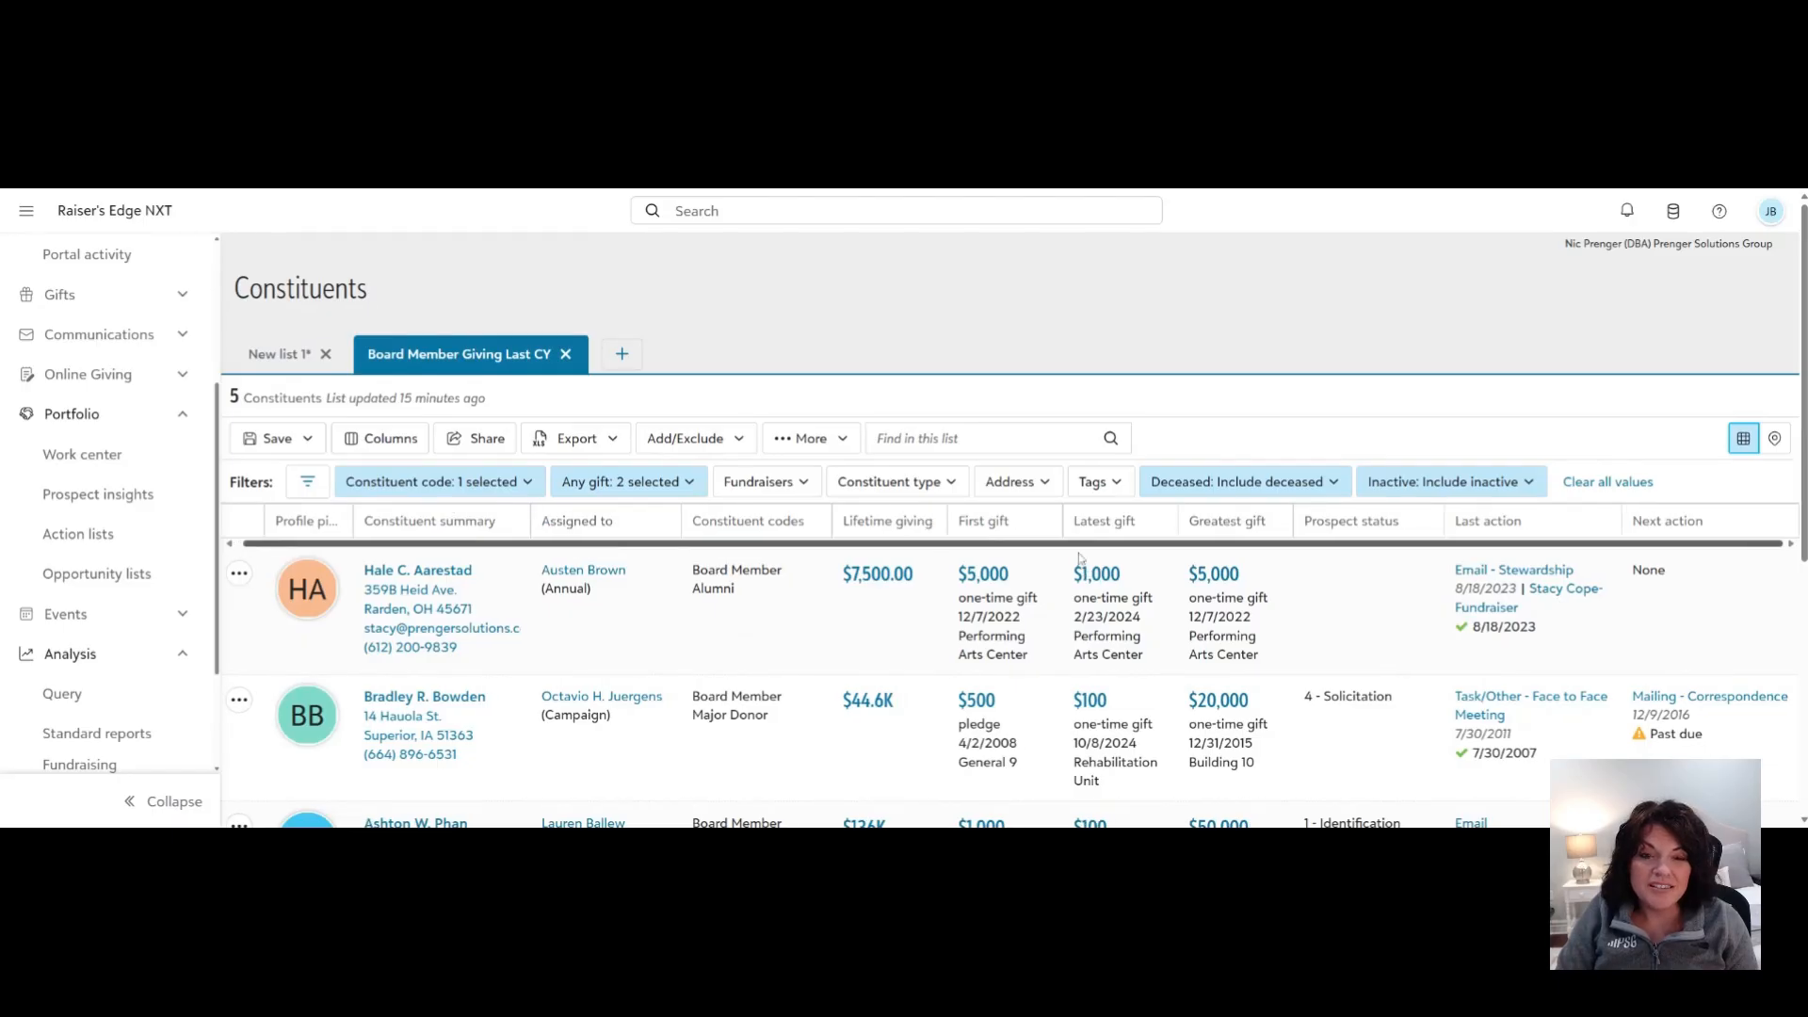
# Add the saved list of records "2022 annual appeal 2" to the board member giving list.
pyautogui.click(733, 441)
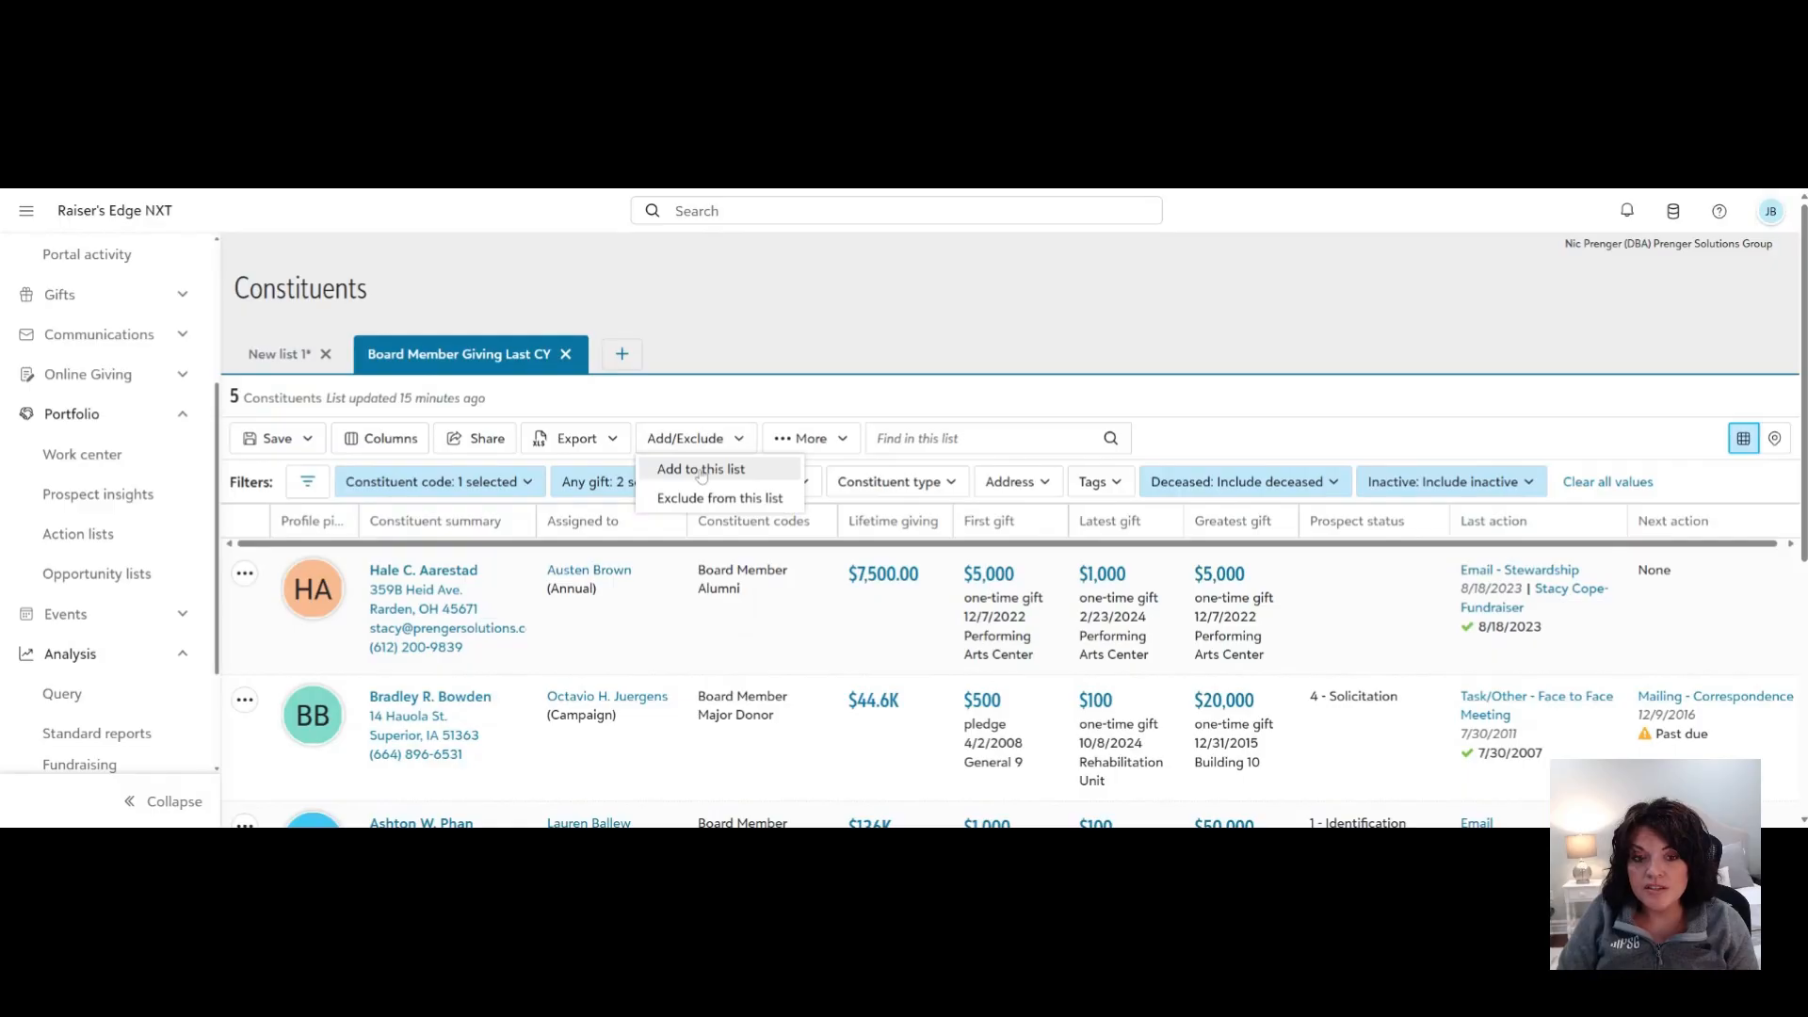
pyautogui.click(702, 470)
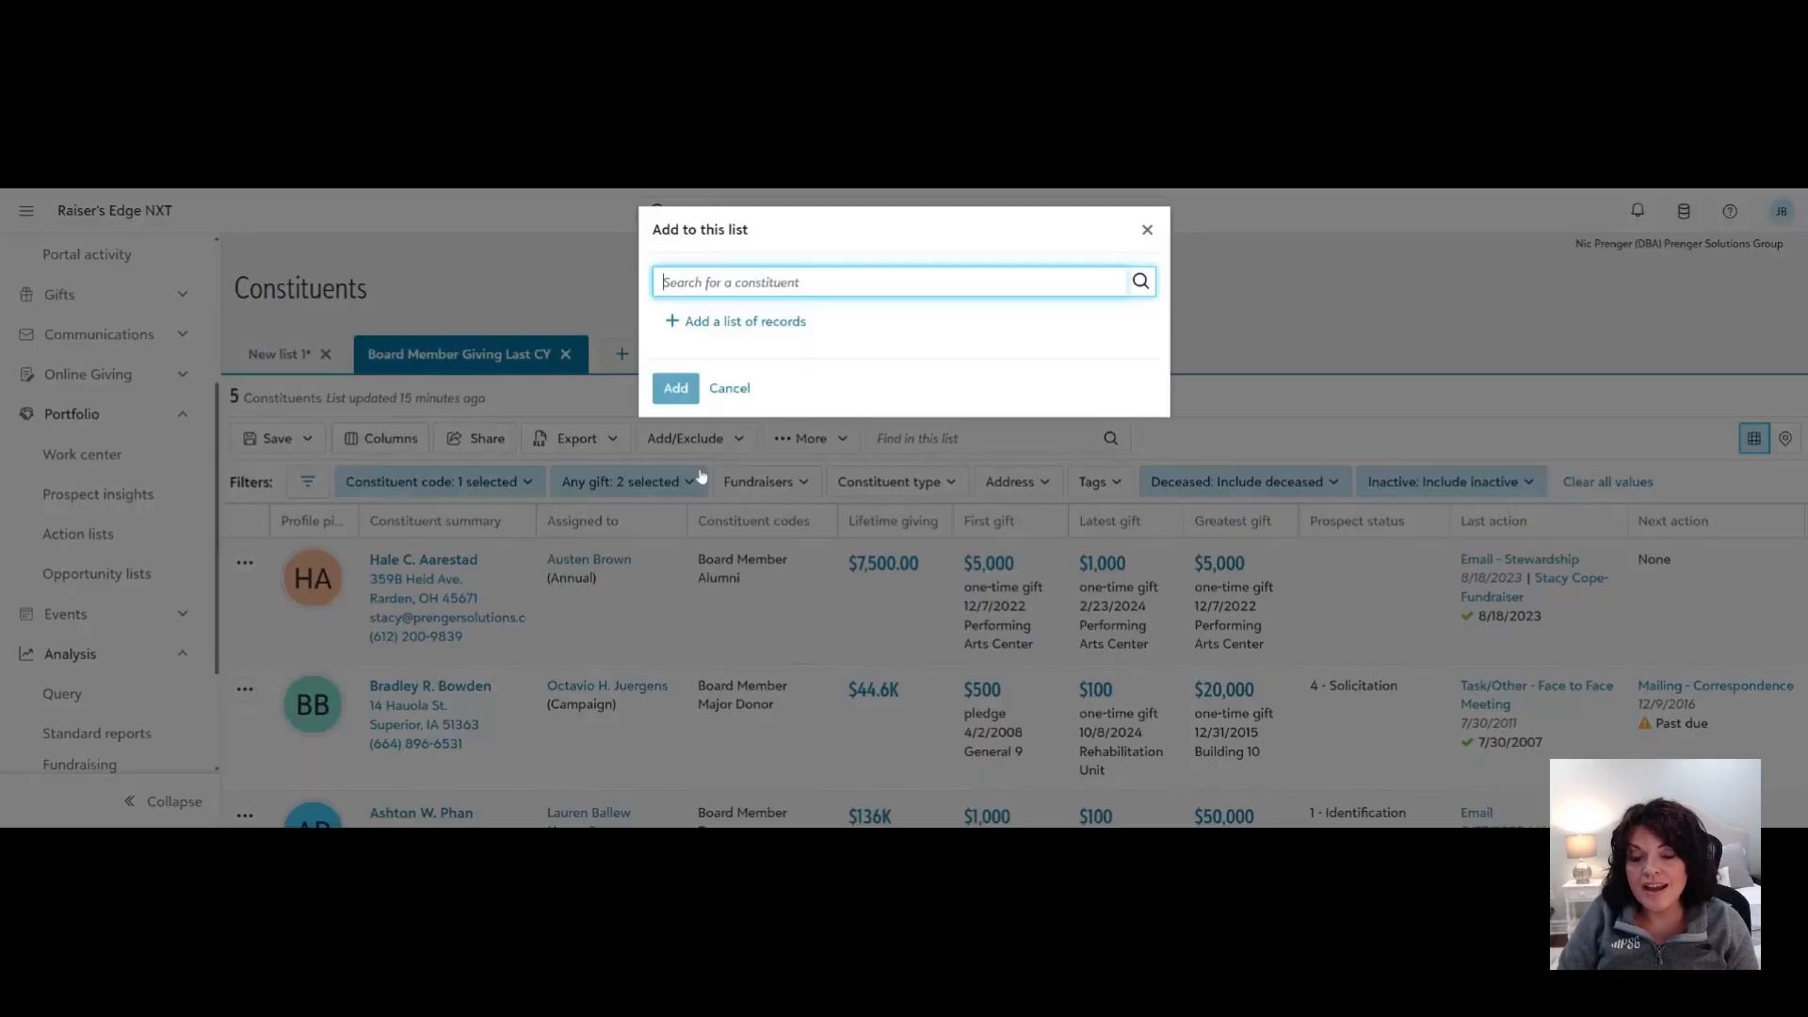
pyautogui.click(761, 327)
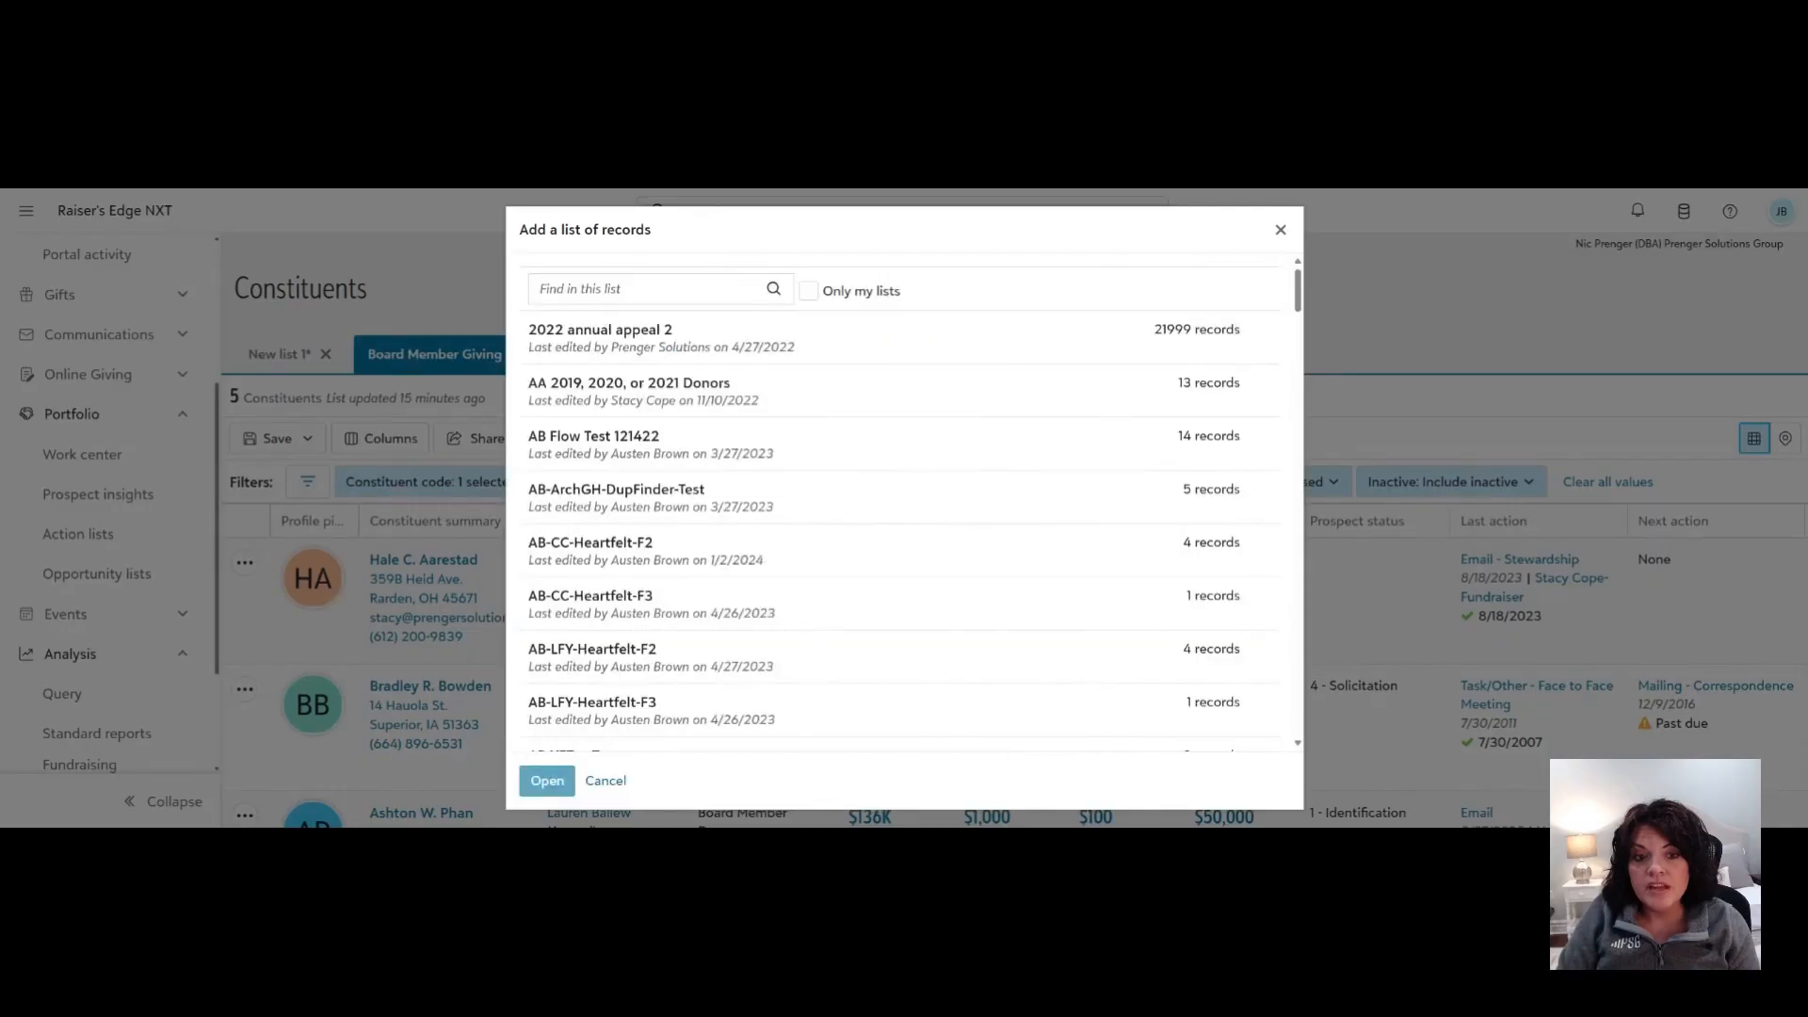
pyautogui.click(706, 331)
pyautogui.click(558, 789)
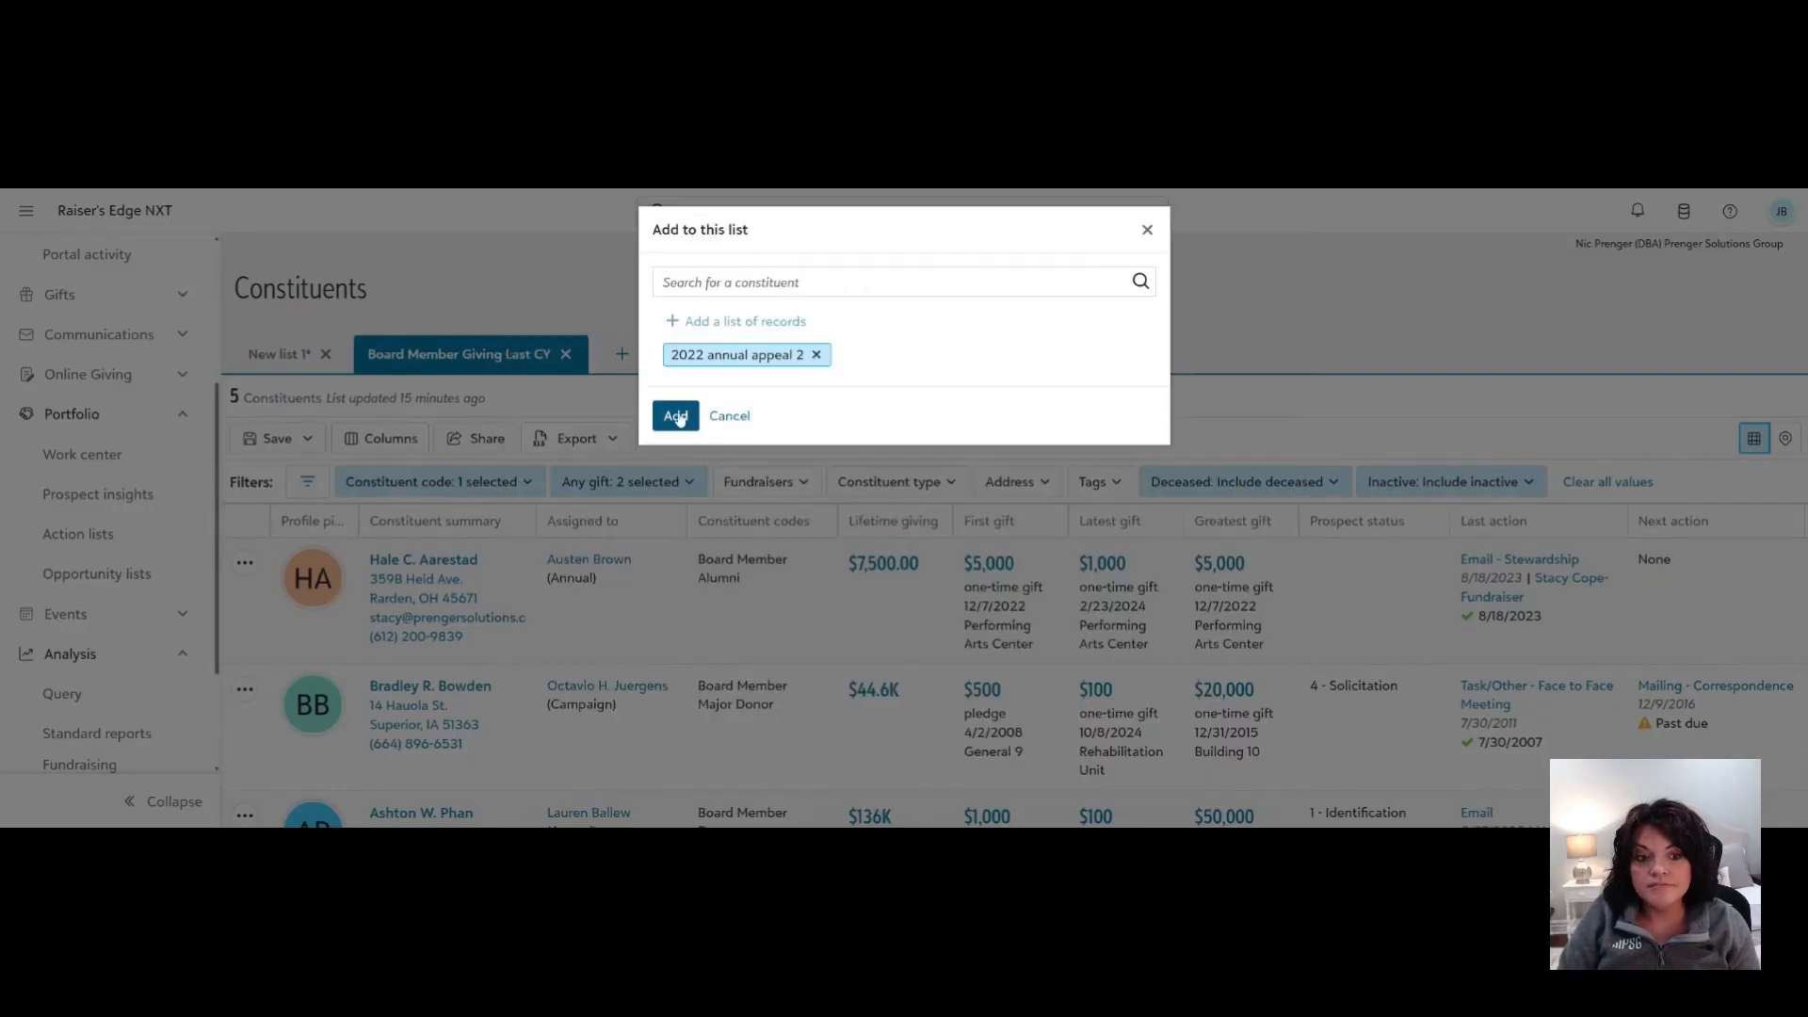
pyautogui.click(678, 416)
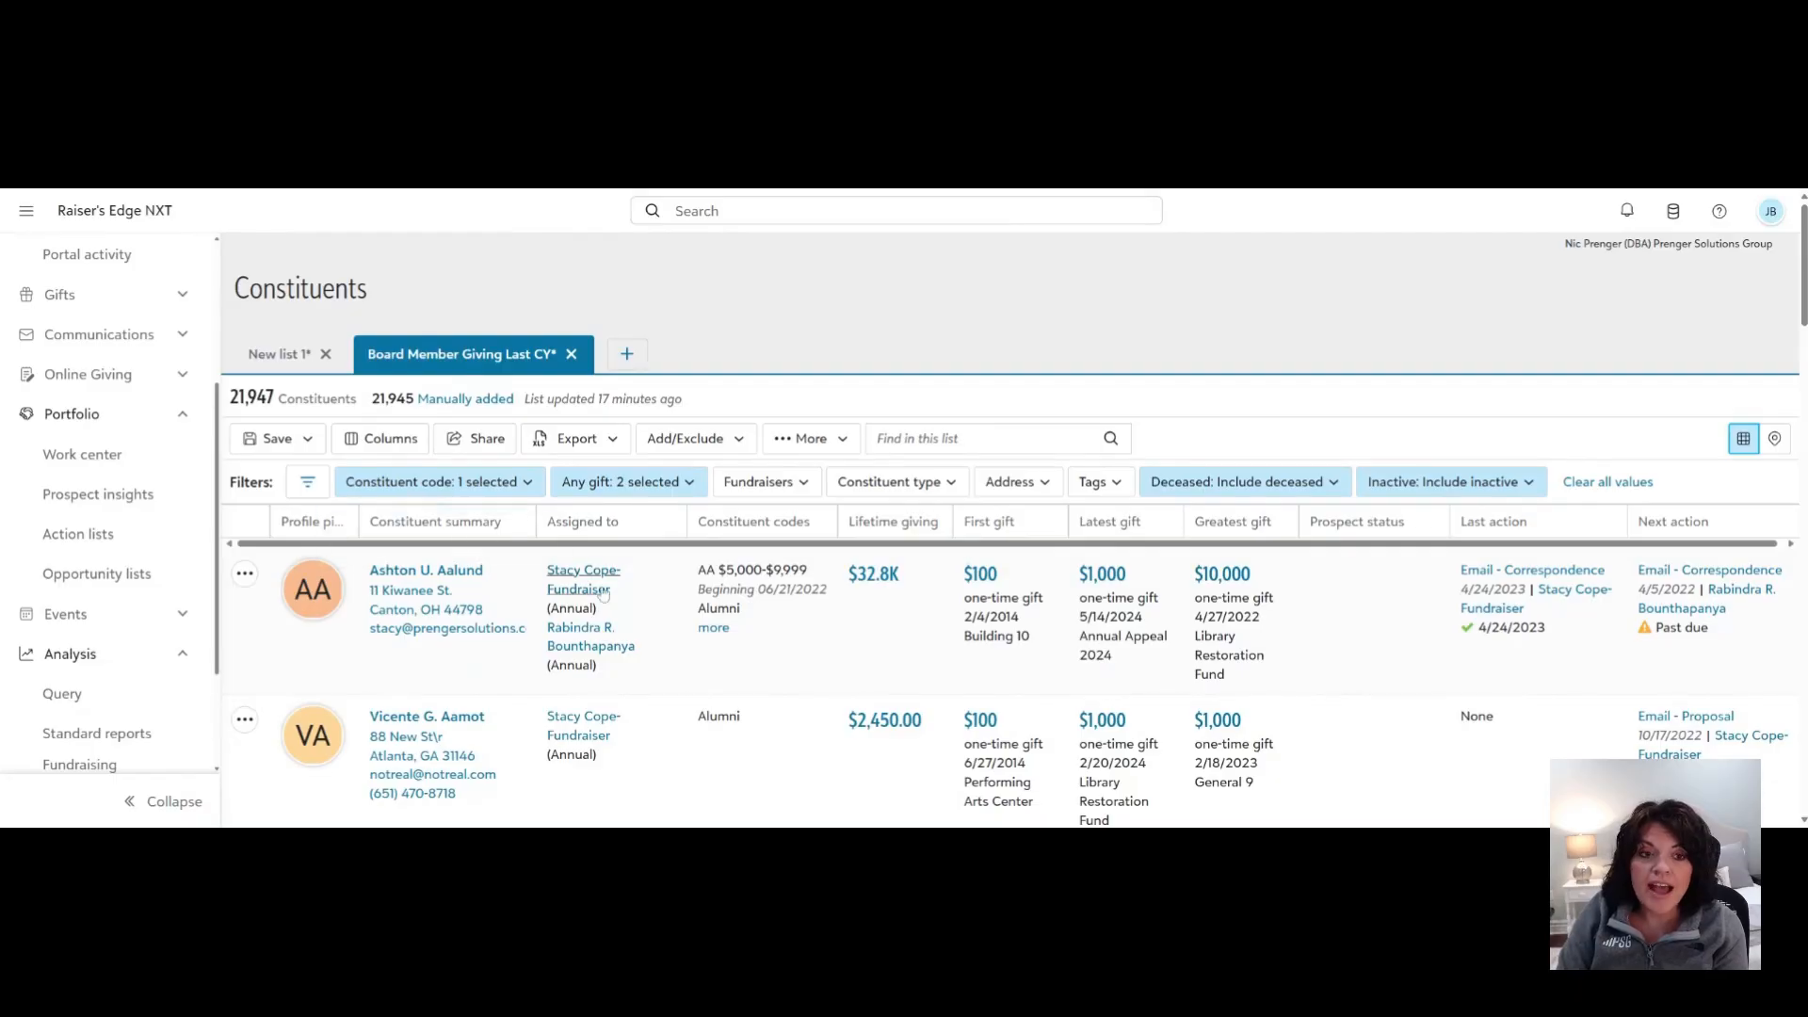
pyautogui.moveTo(694, 544); pyautogui.dragTo(1076, 547)
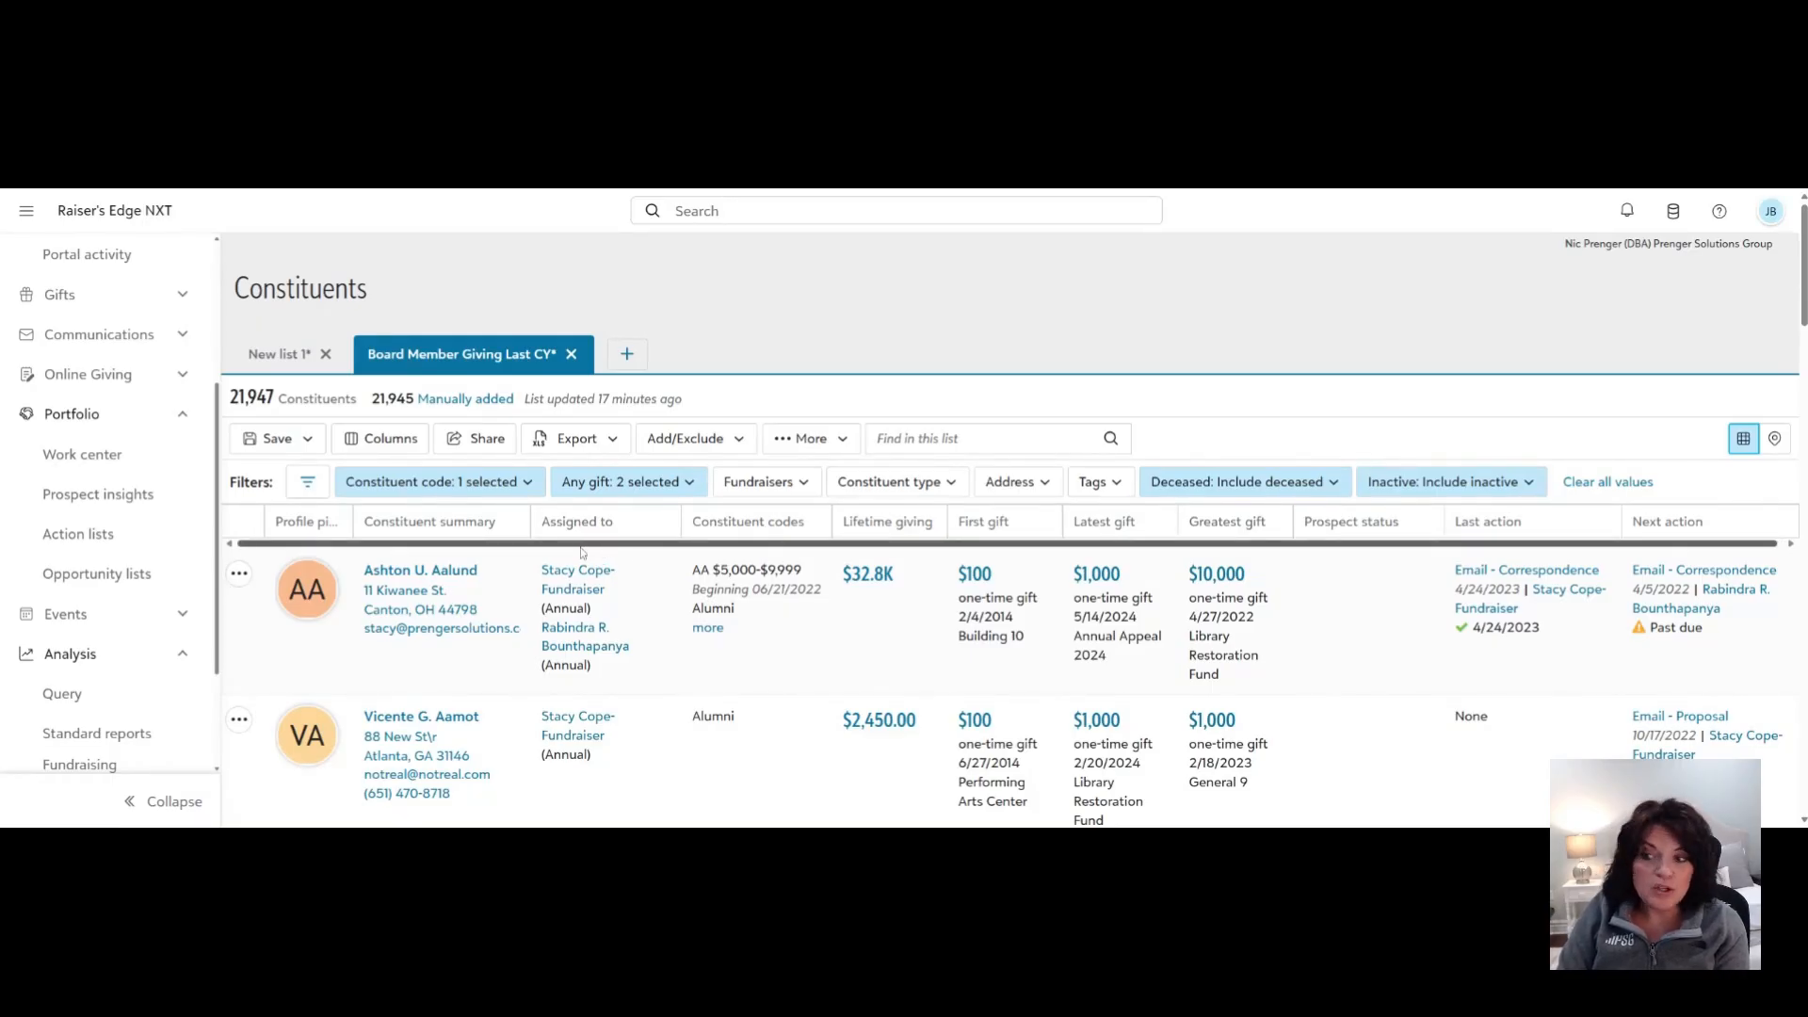
pyautogui.moveTo(581, 548); pyautogui.dragTo(579, 547)
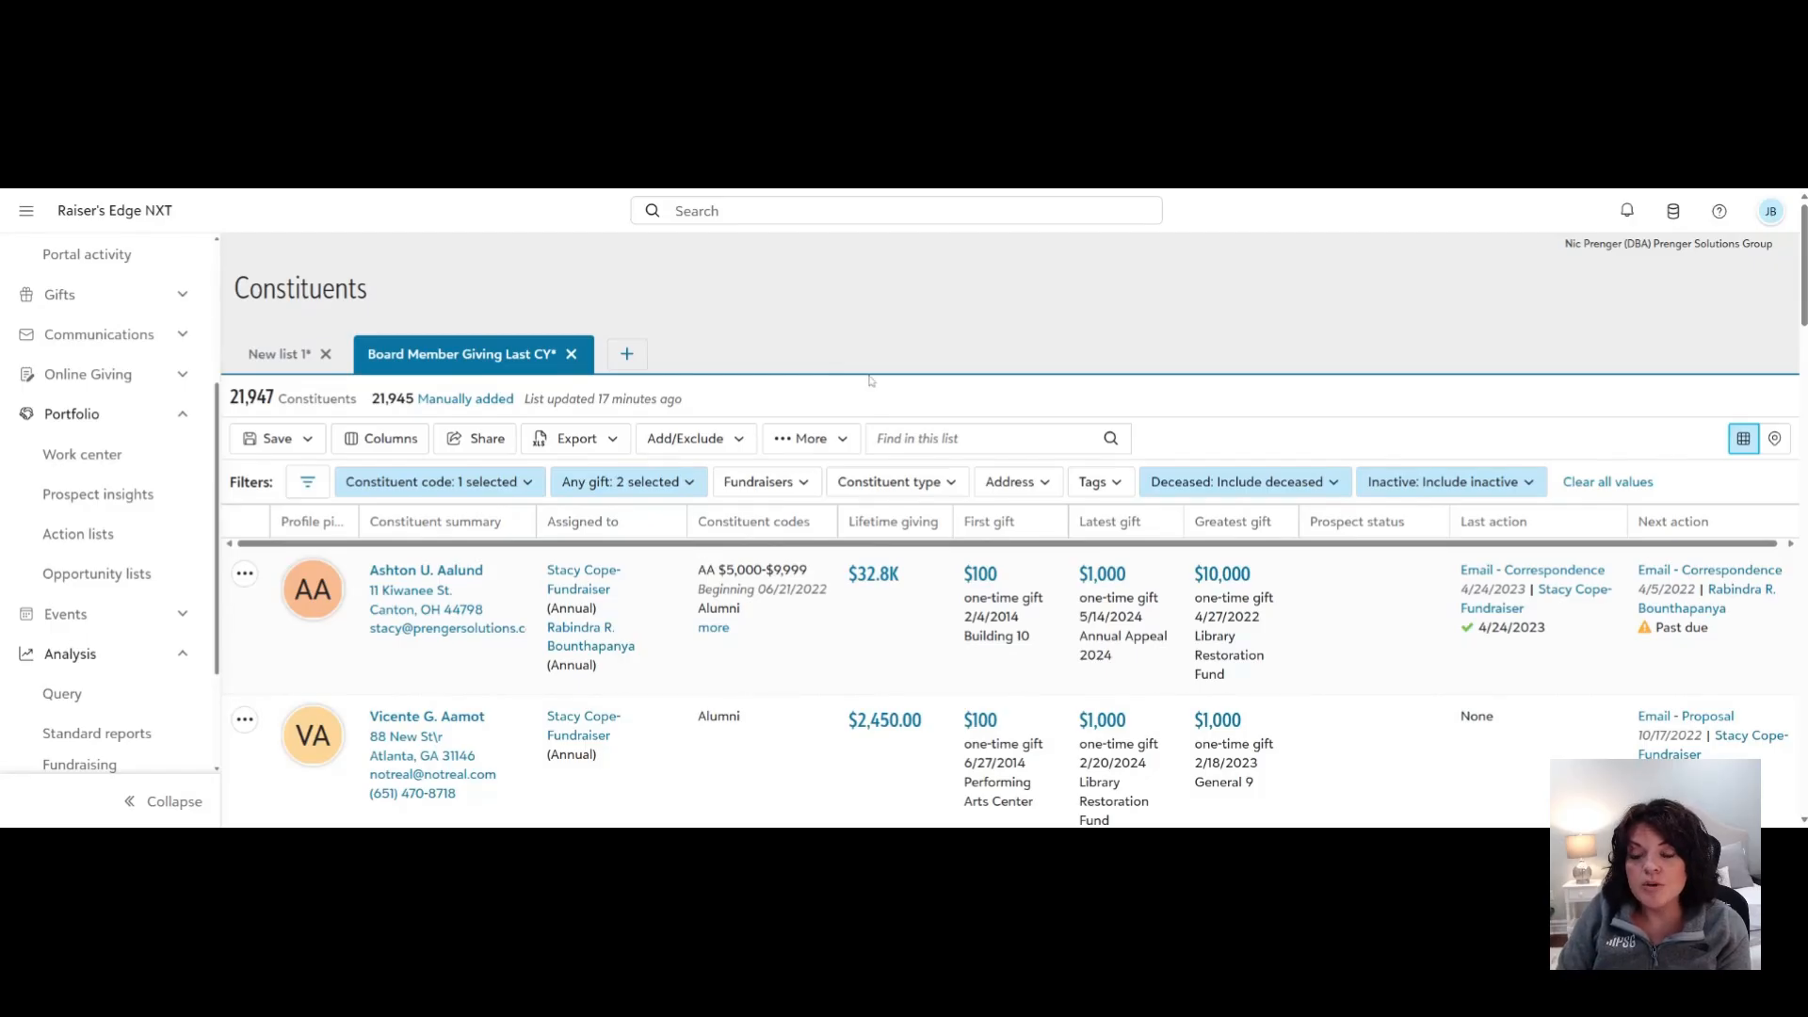
# Search for an individual constituent by last name and add that person to the board member giving list.
pyautogui.moveTo(697, 441)
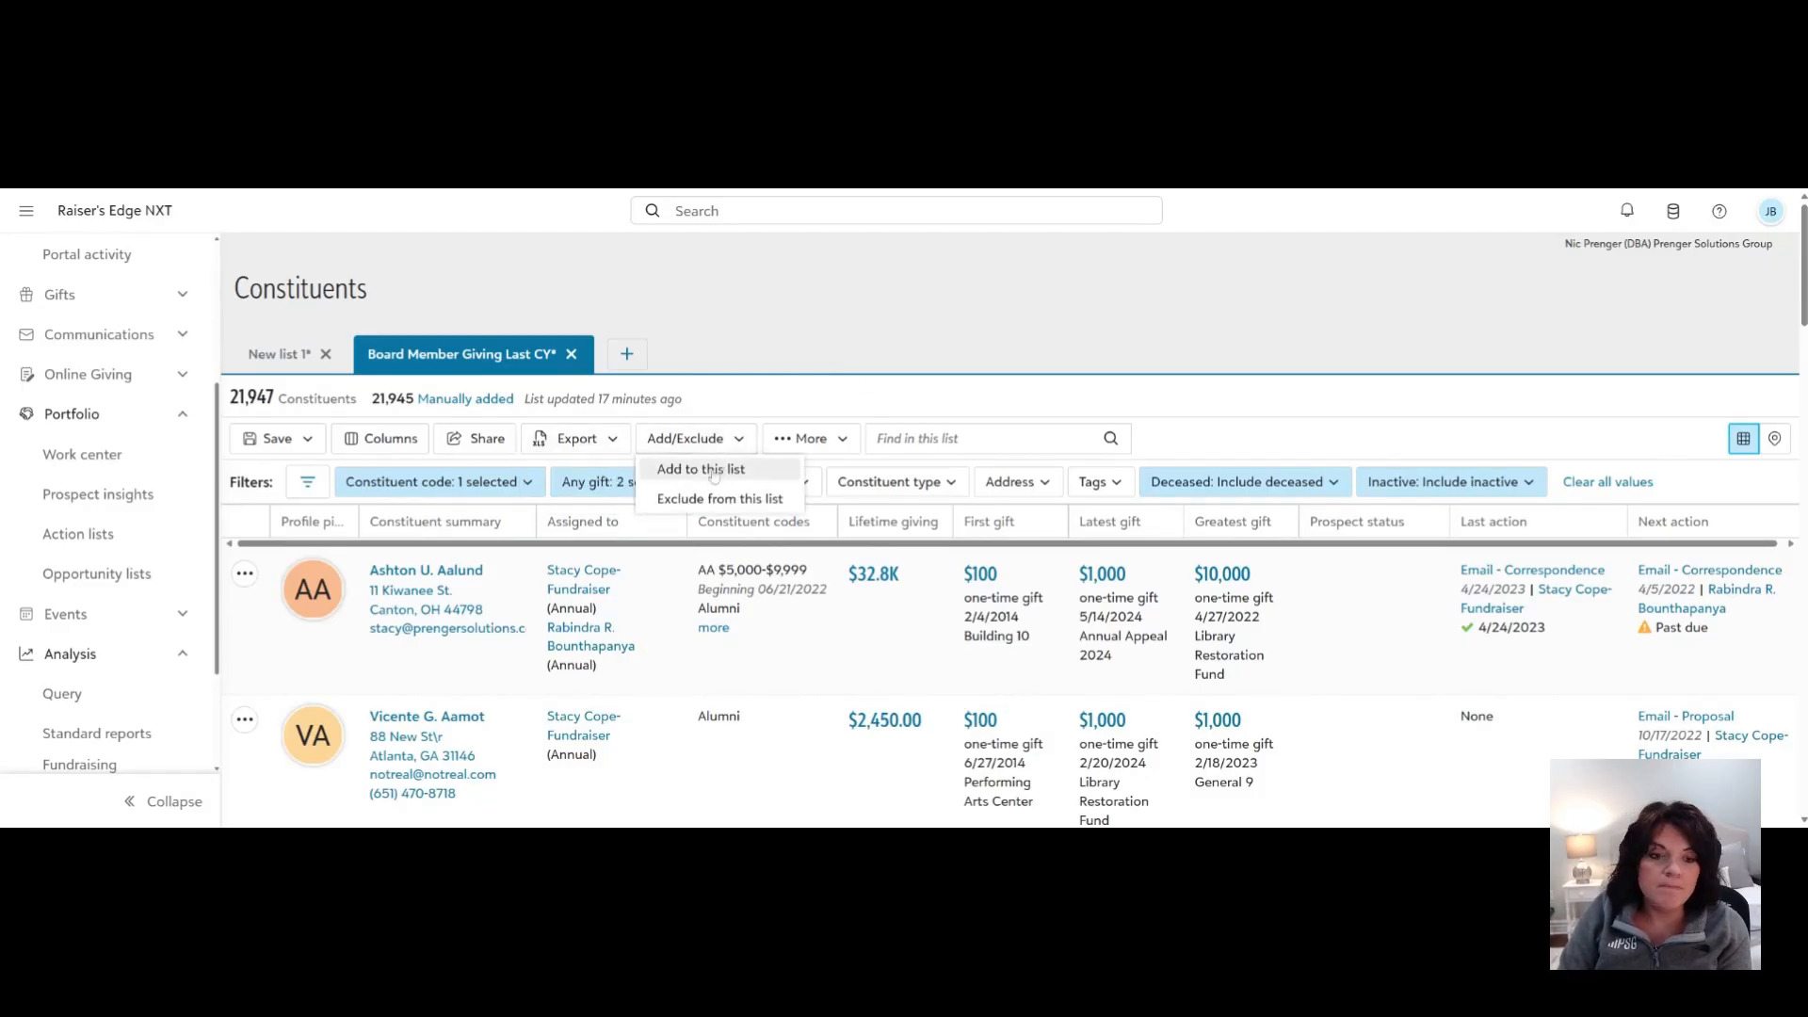
pyautogui.click(714, 471)
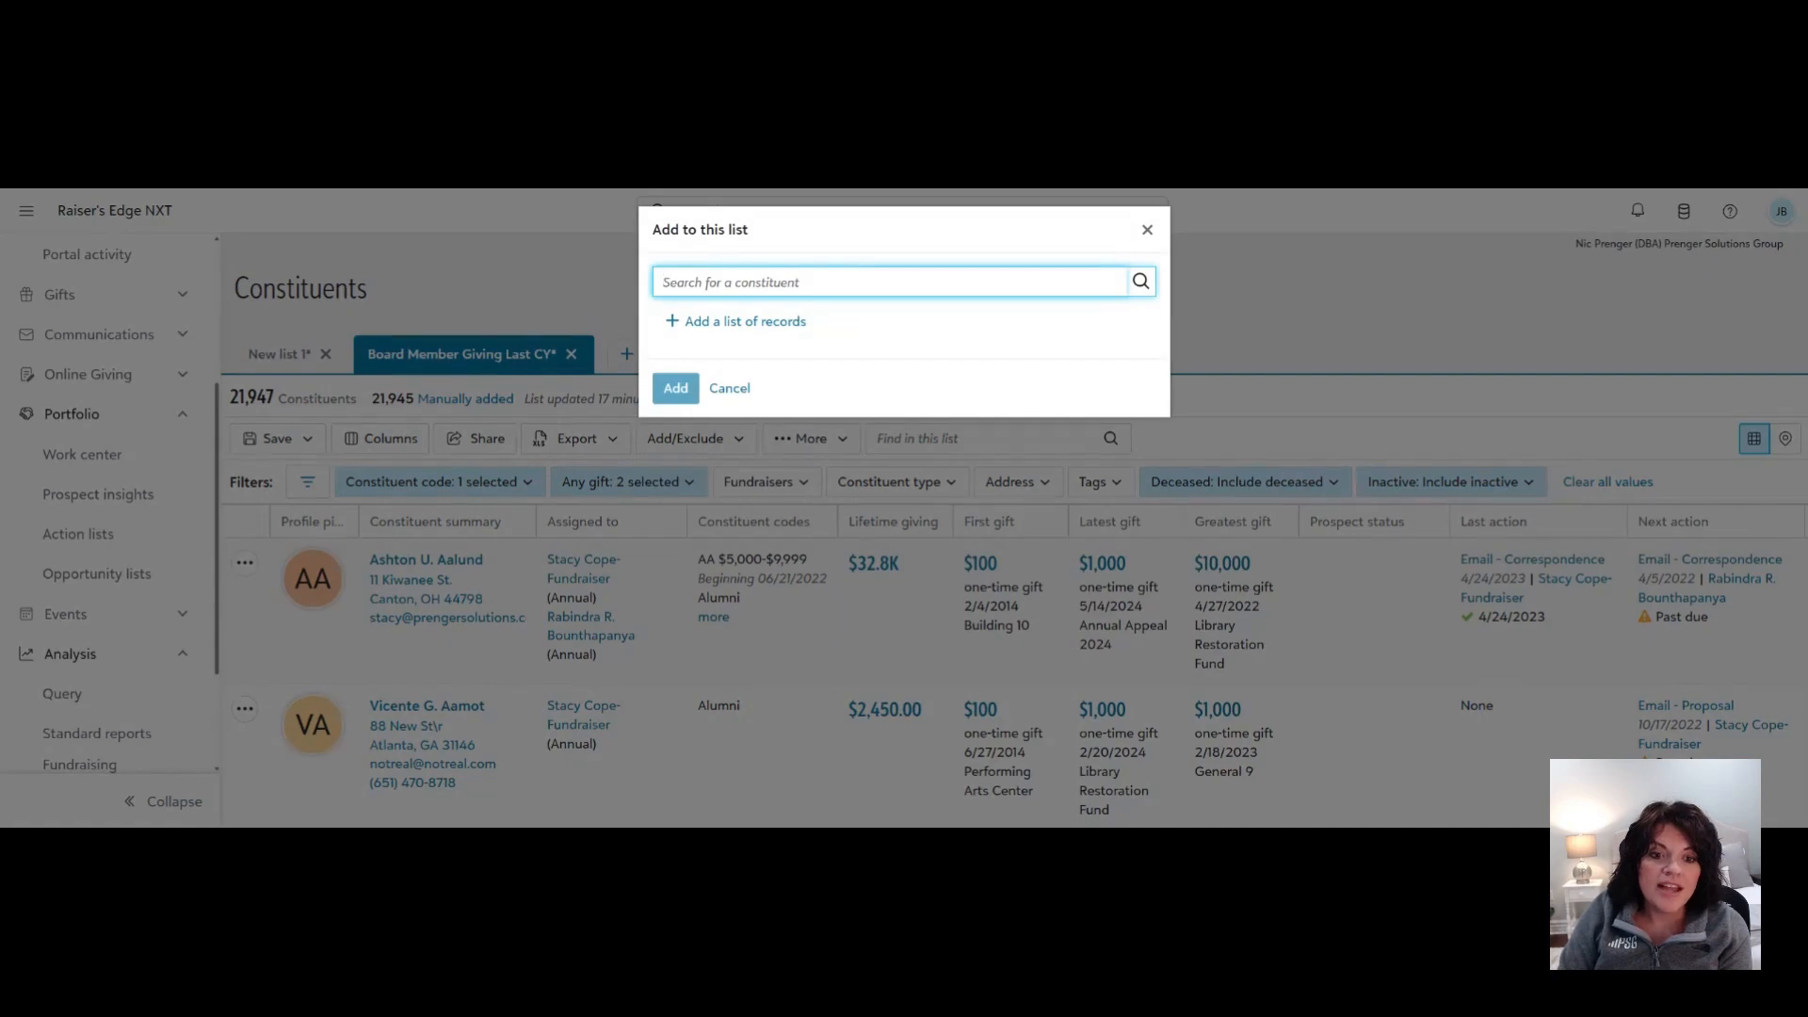
pyautogui.write('smith')
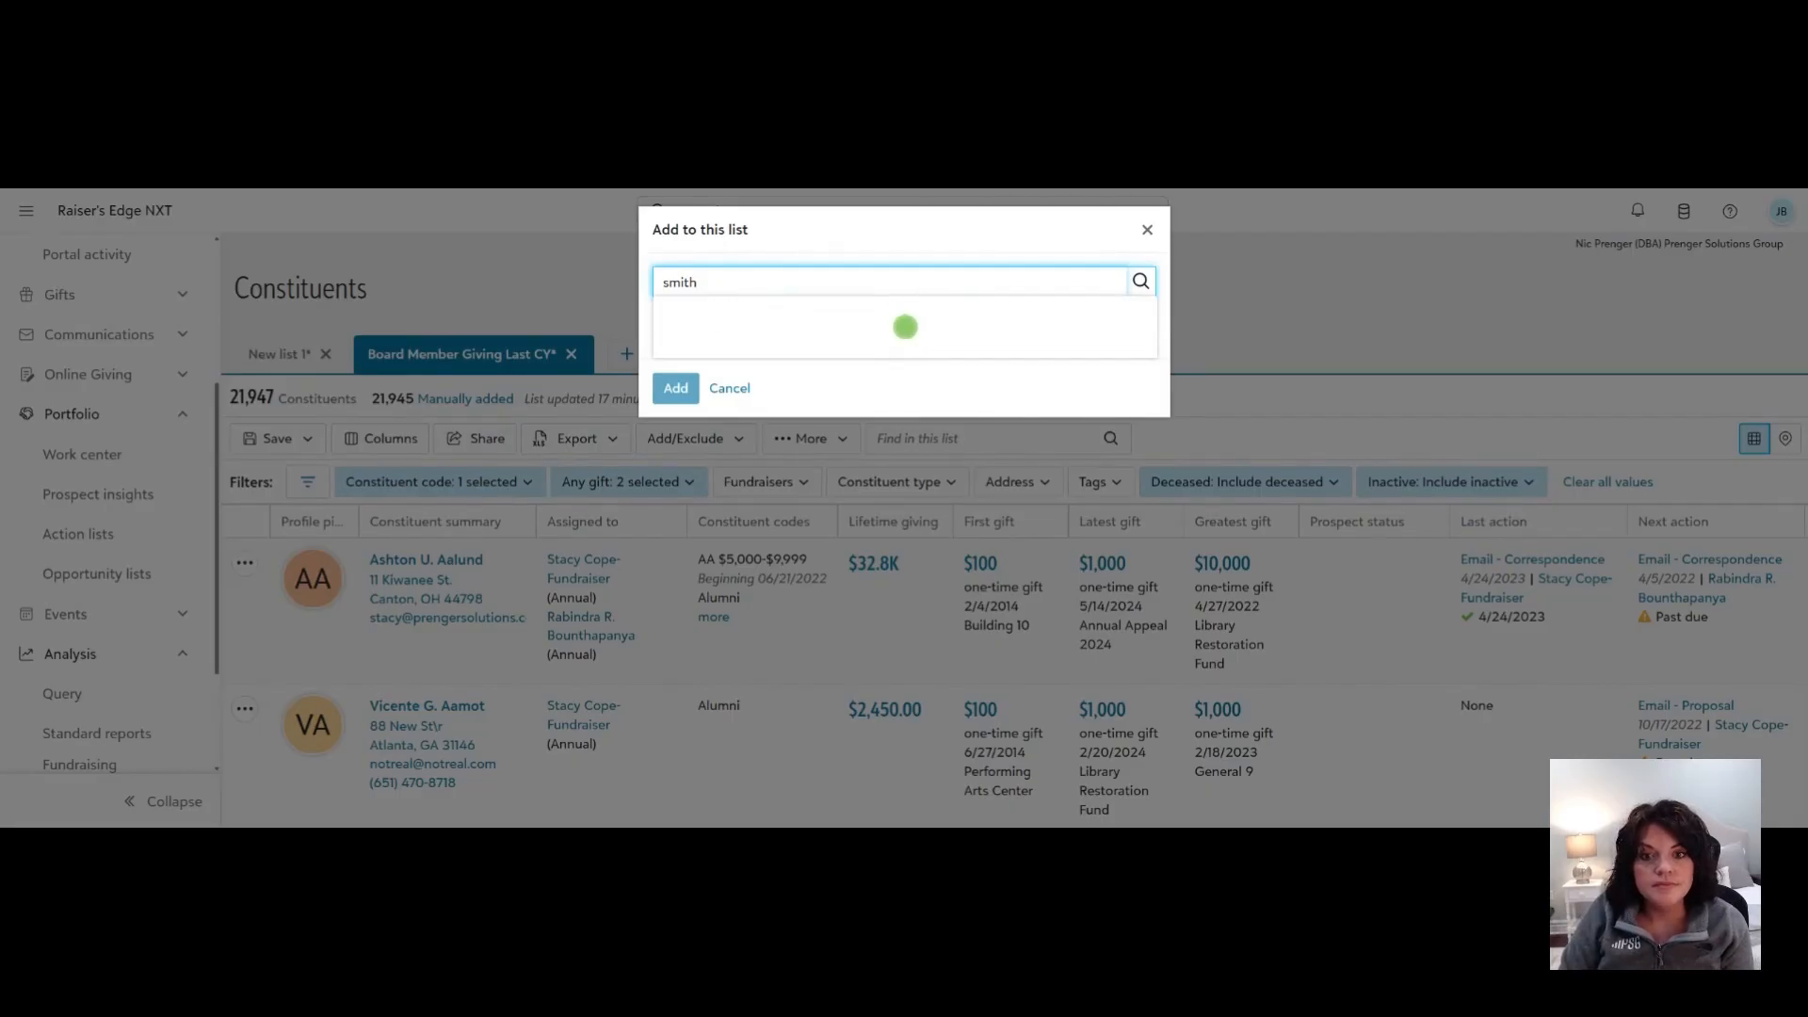
pyautogui.click(697, 315)
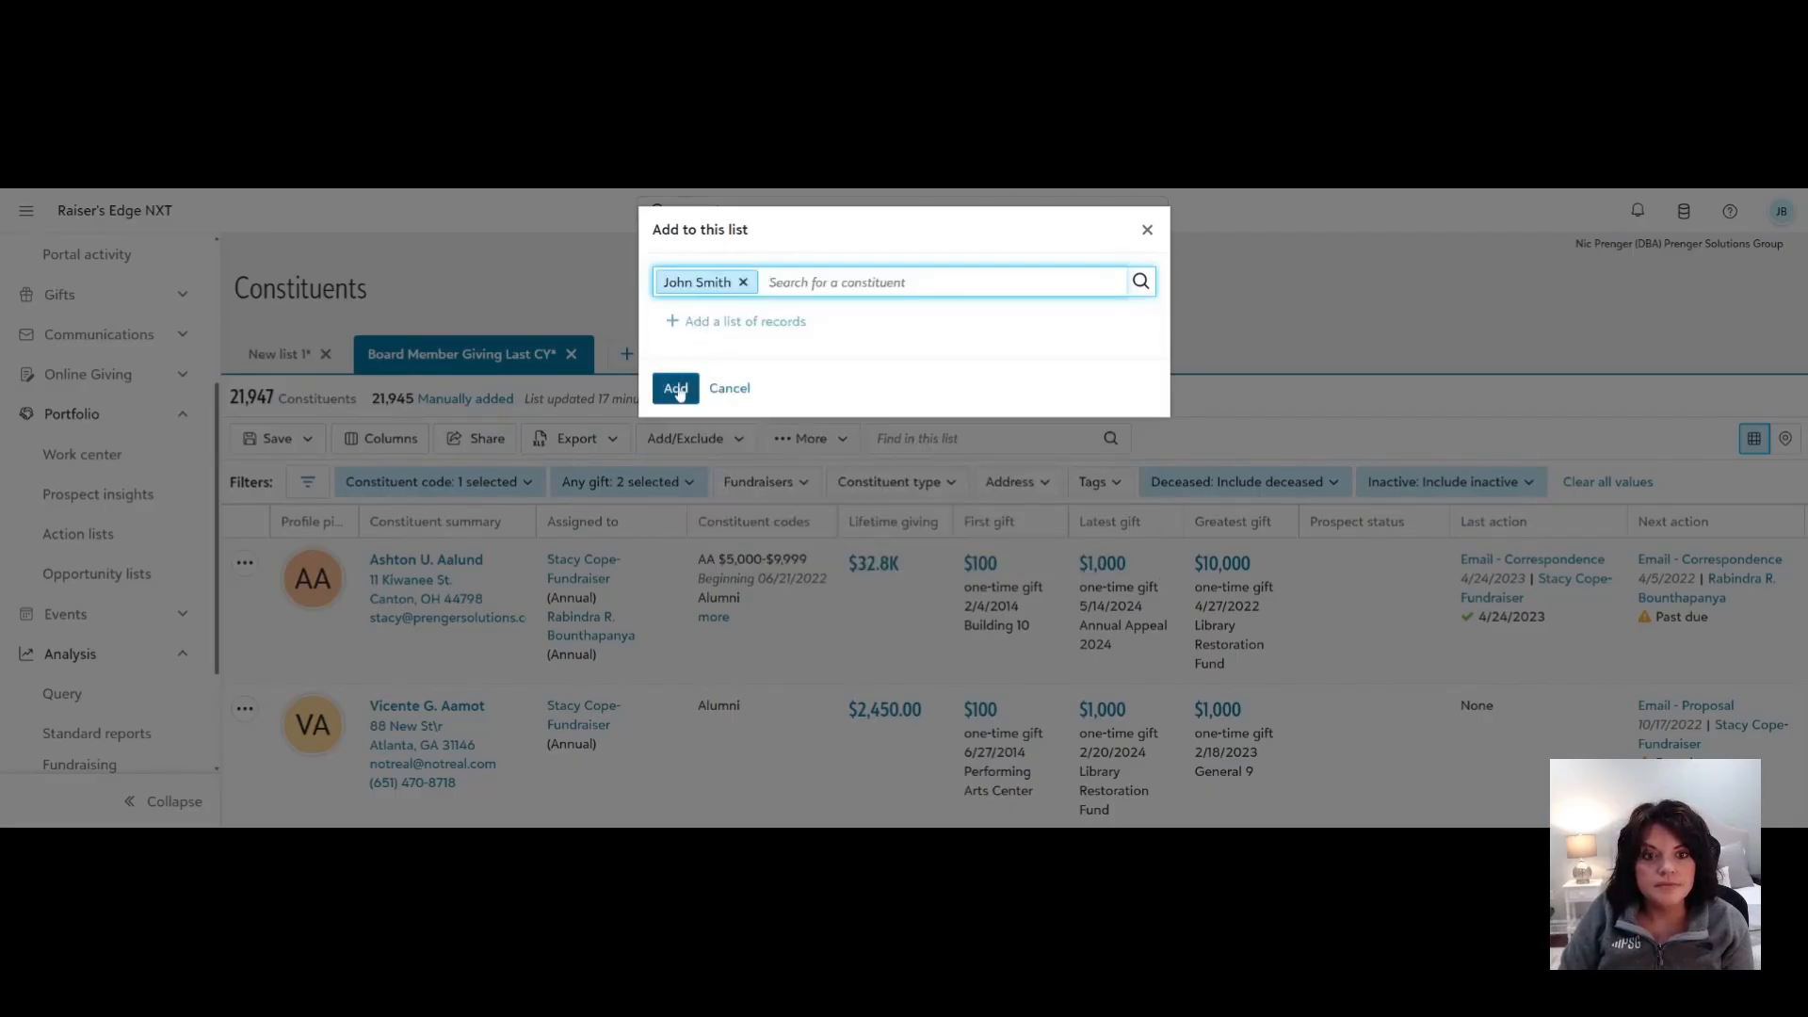
pyautogui.click(677, 389)
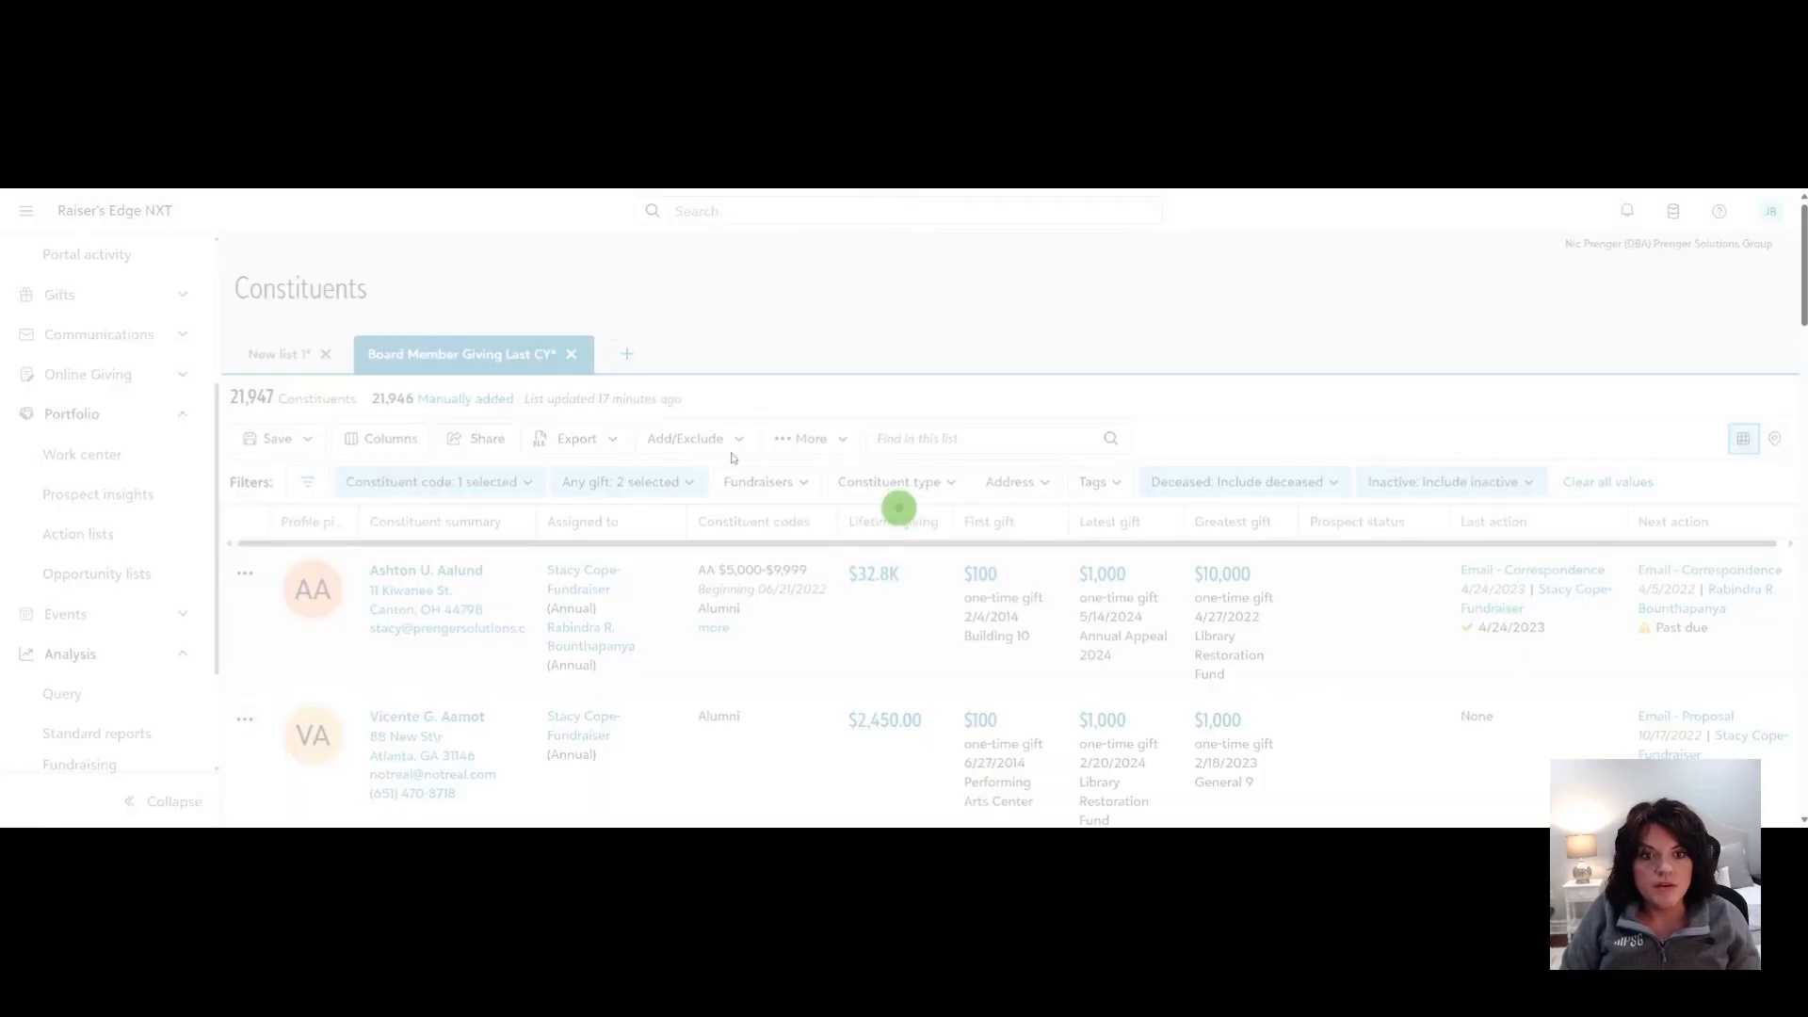
# Exclude the list of records "2022 annual appeal 2" from the board member giving list.
pyautogui.click(729, 440)
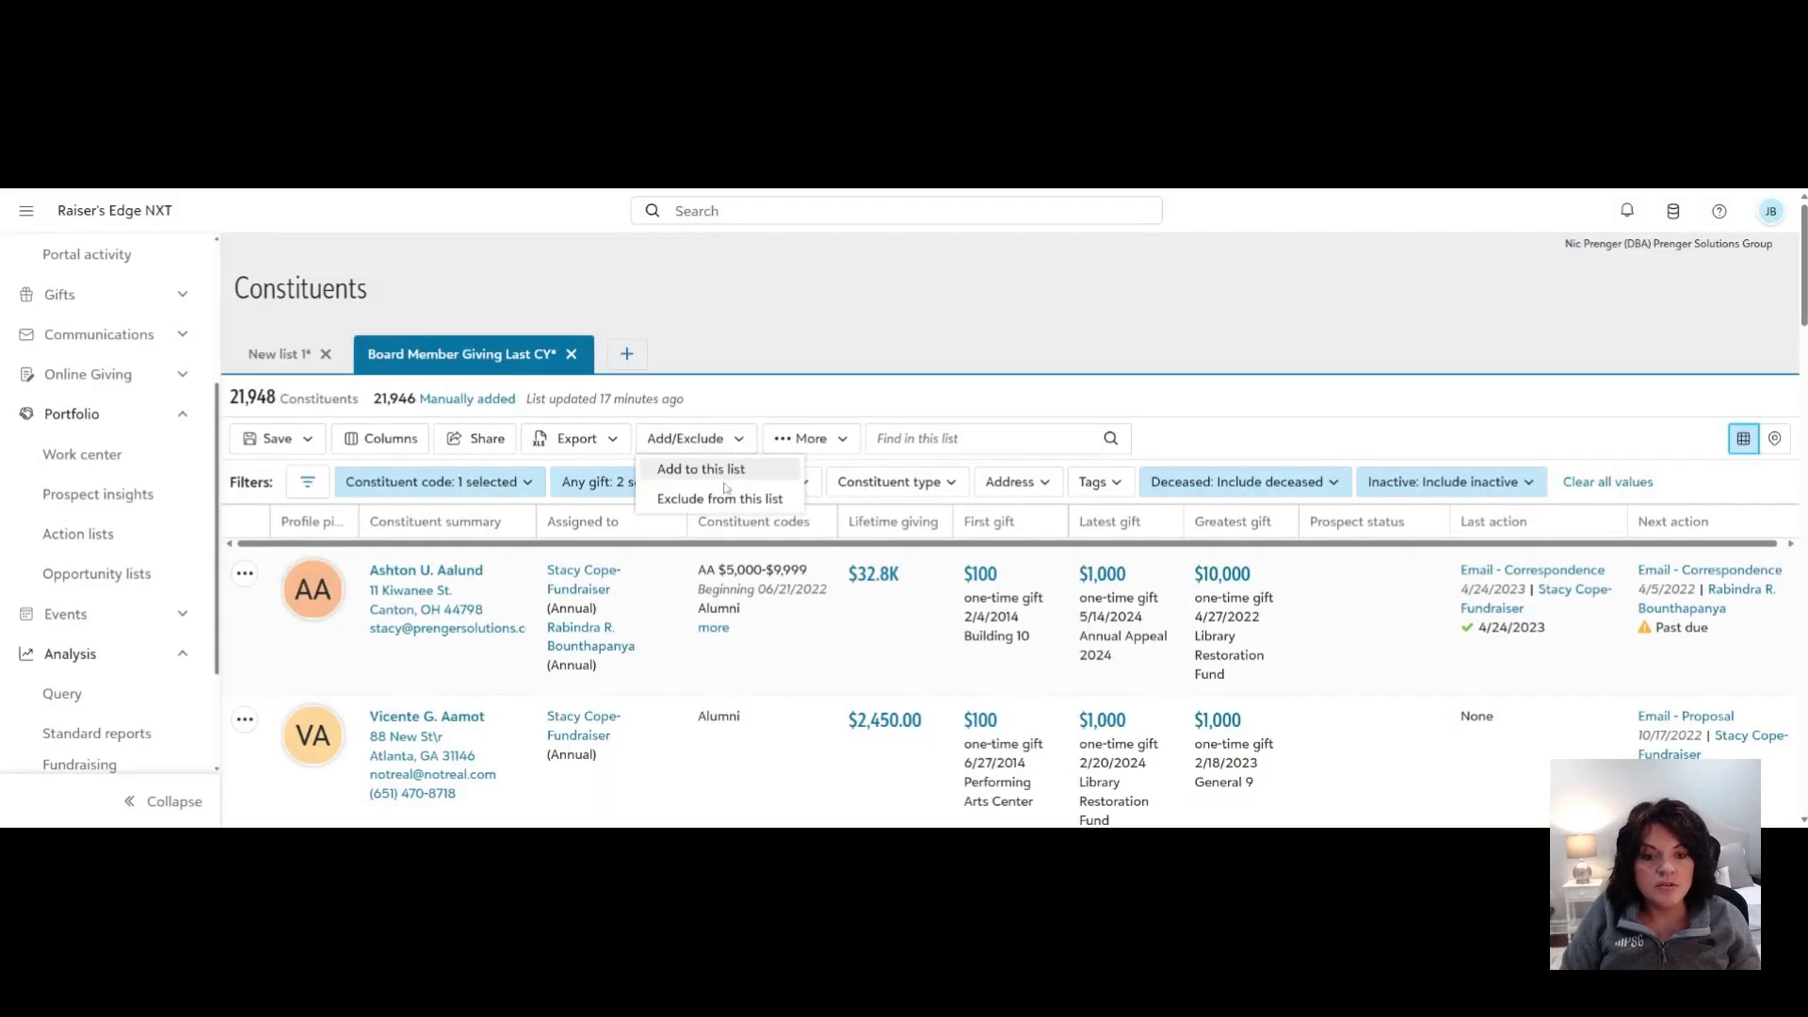
pyautogui.click(690, 504)
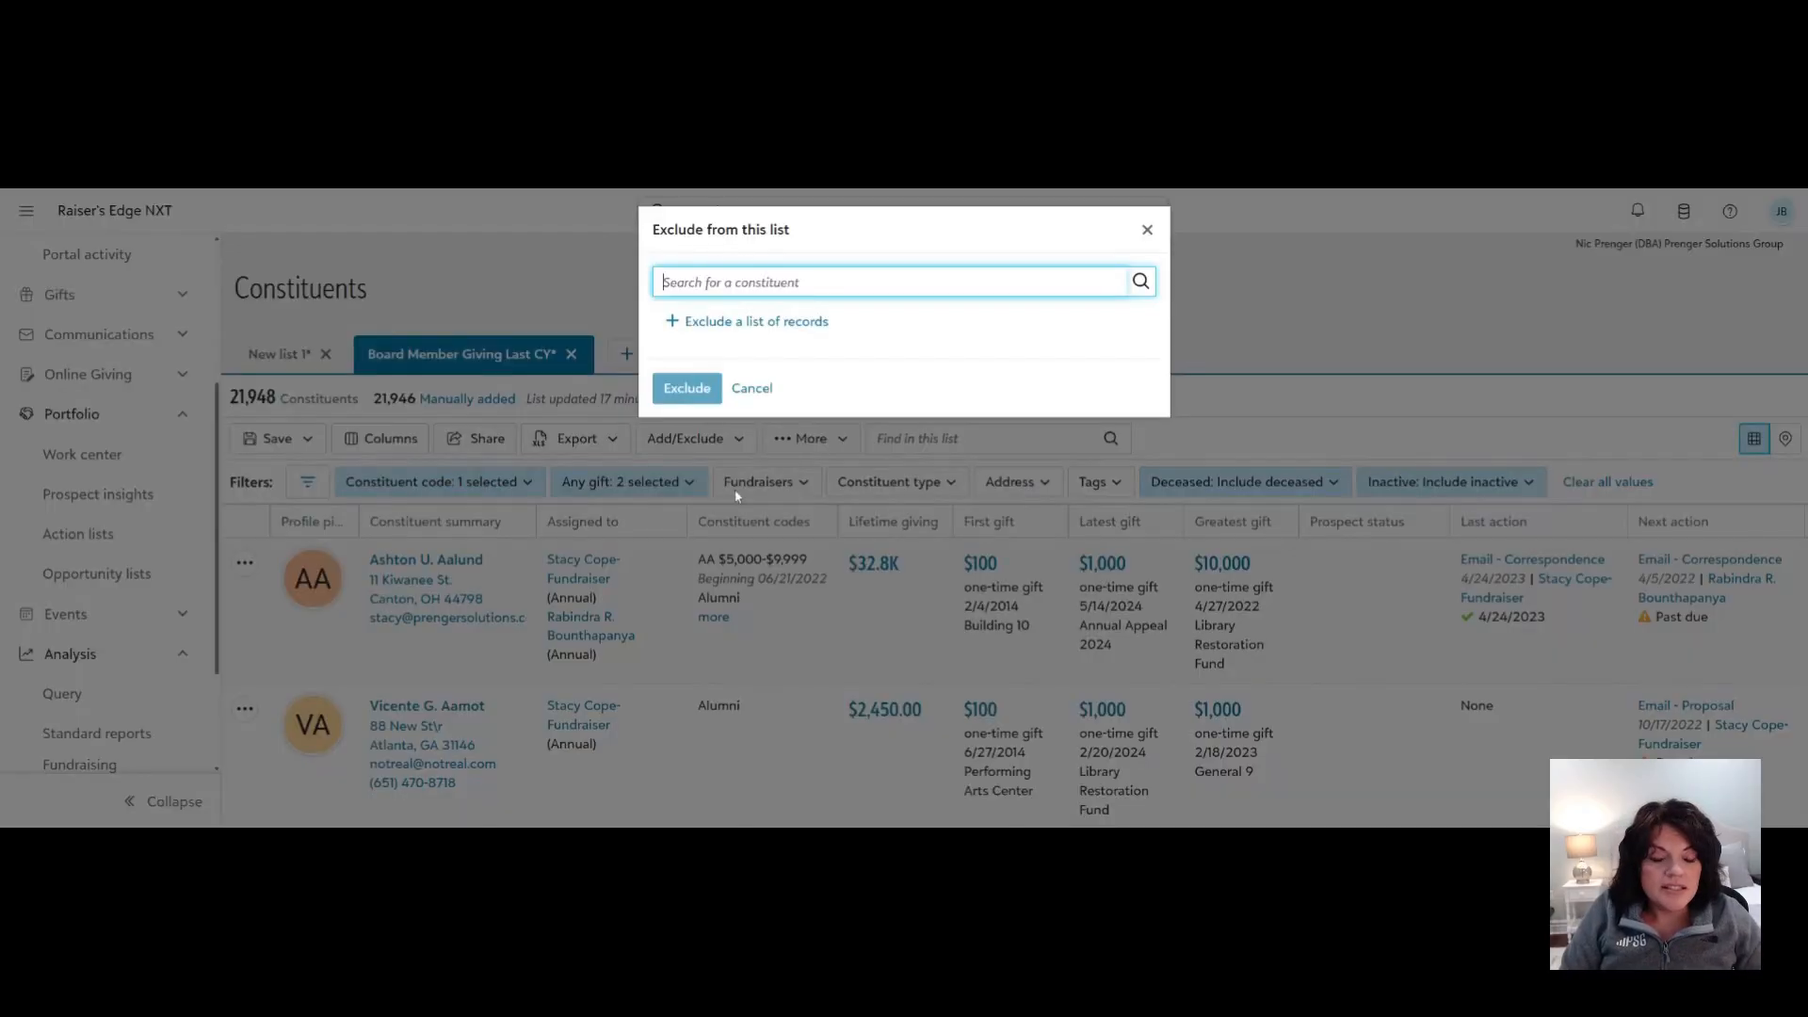
pyautogui.click(736, 325)
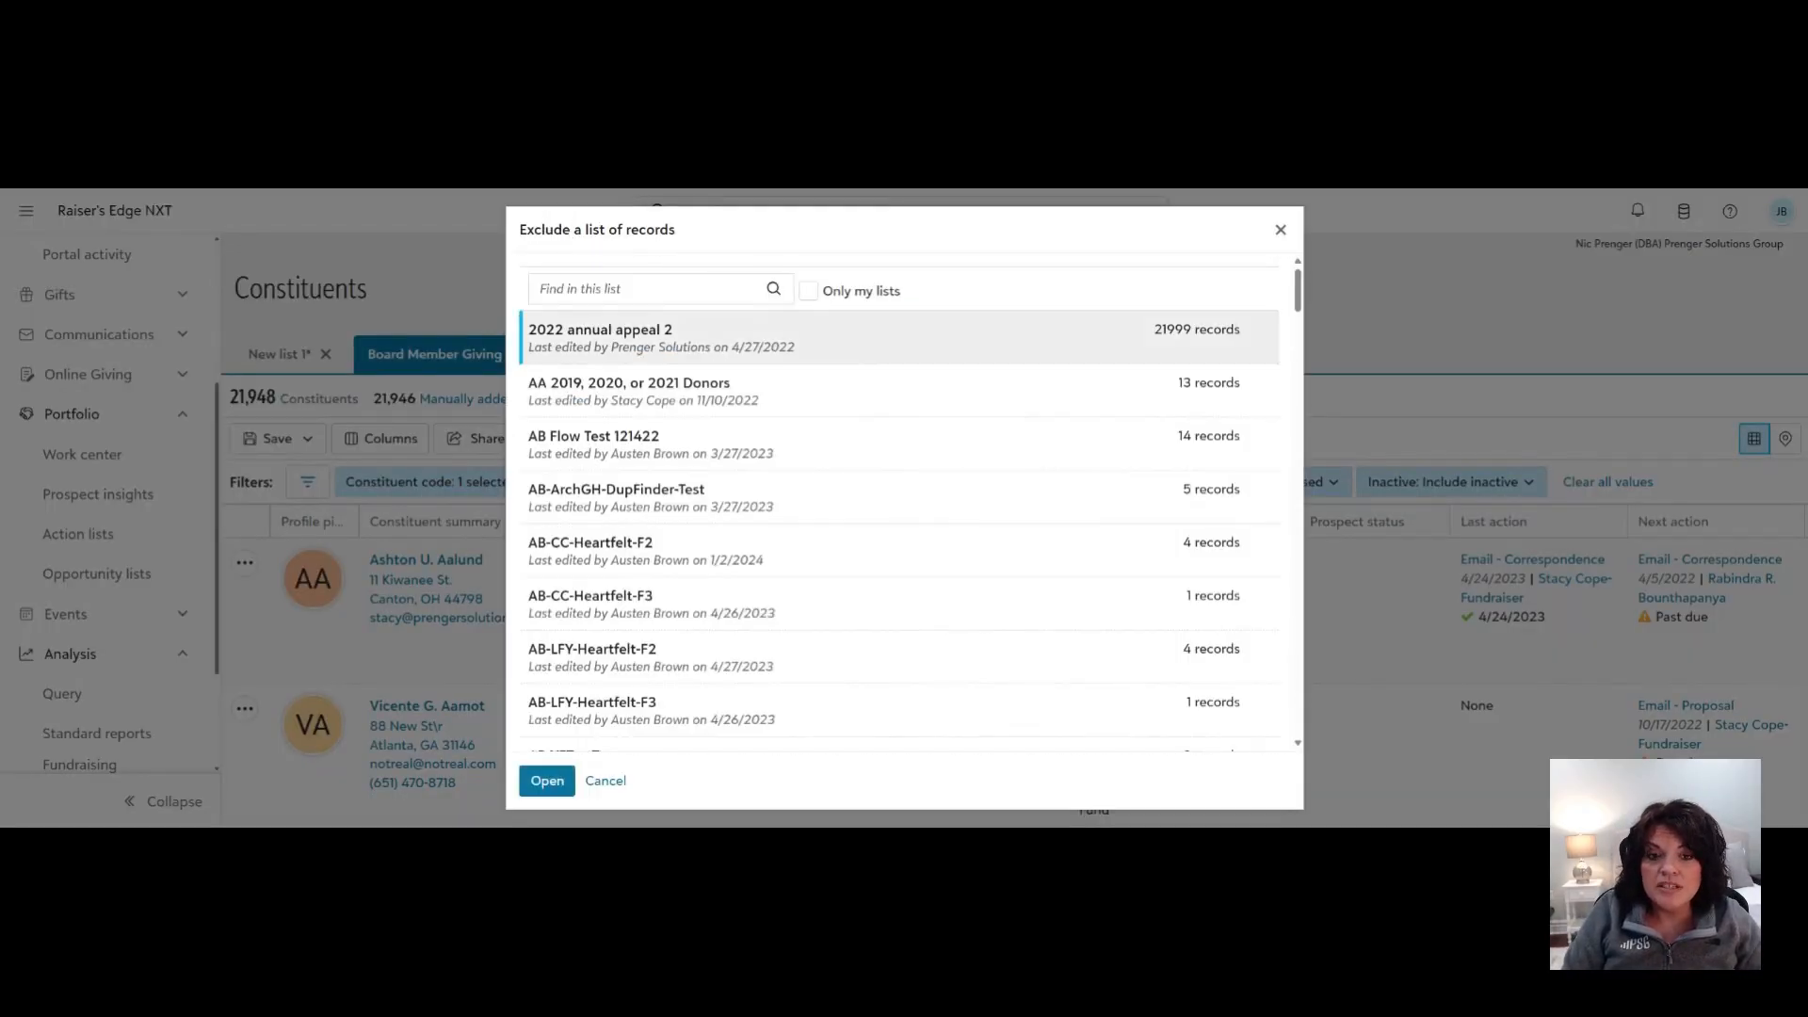
pyautogui.click(547, 780)
pyautogui.click(707, 417)
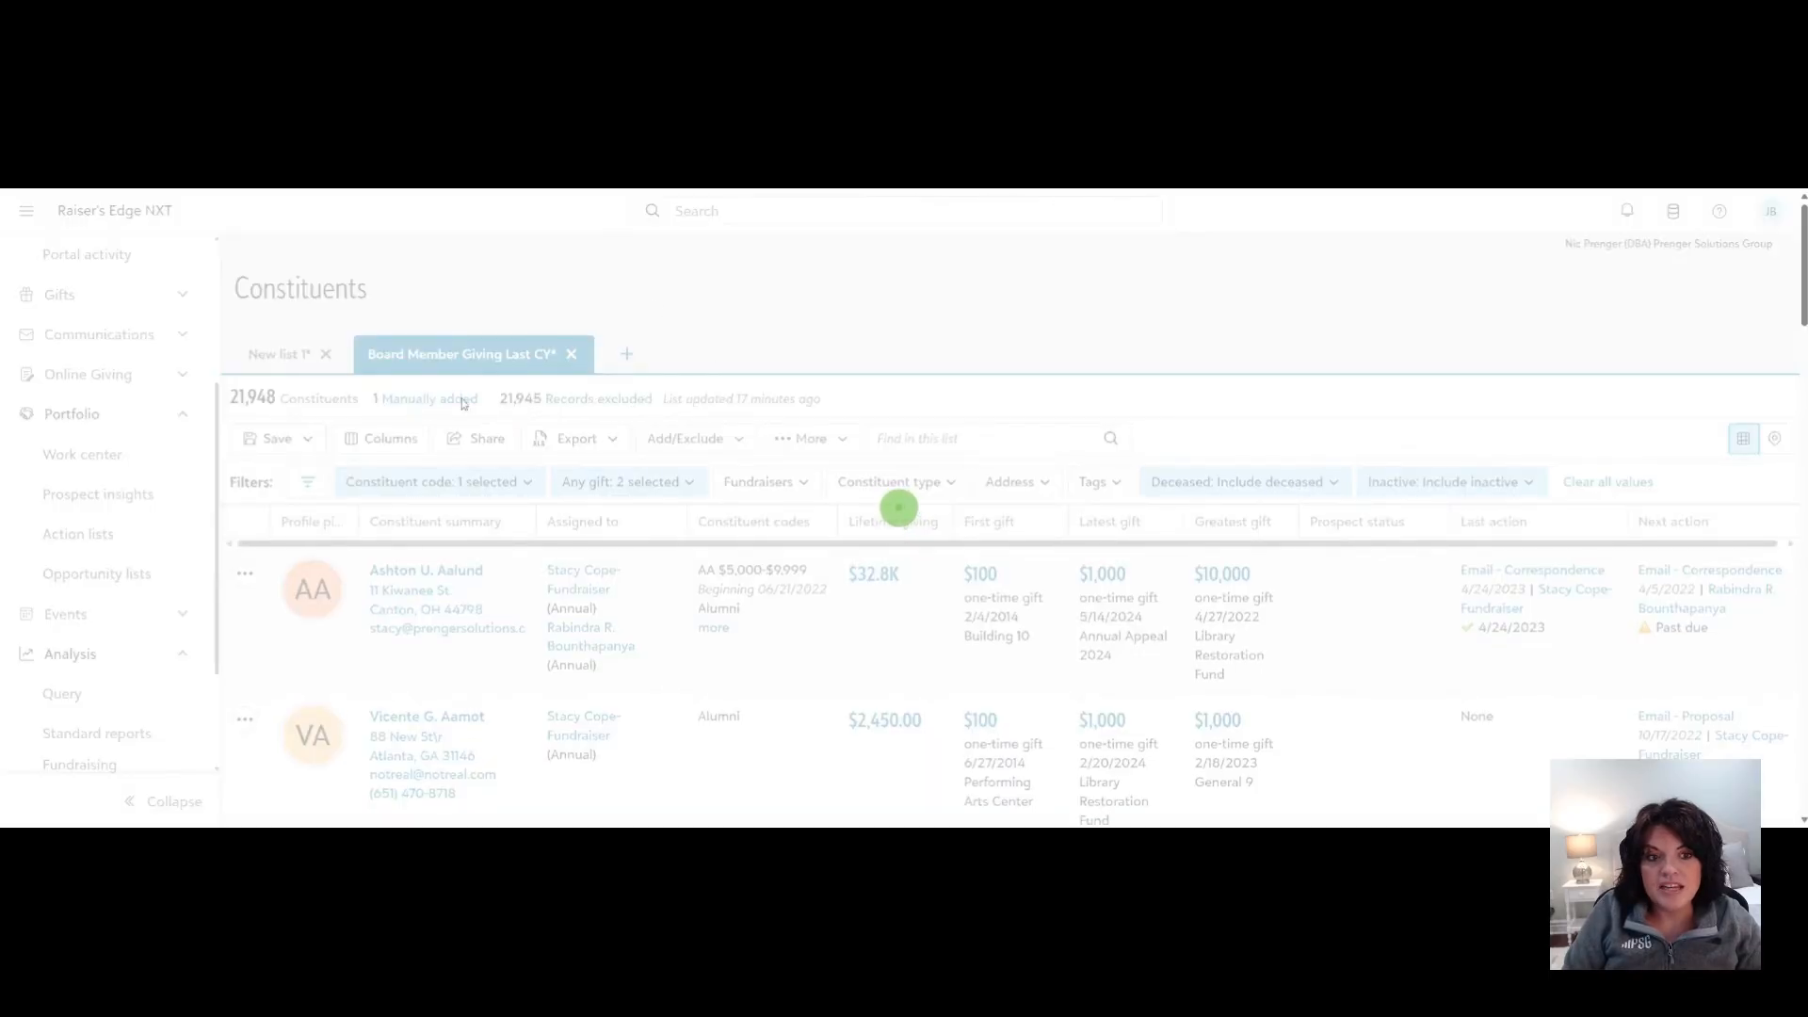
# Return to the constituent lists to bring up the board member giving list again.
pyautogui.click(403, 399)
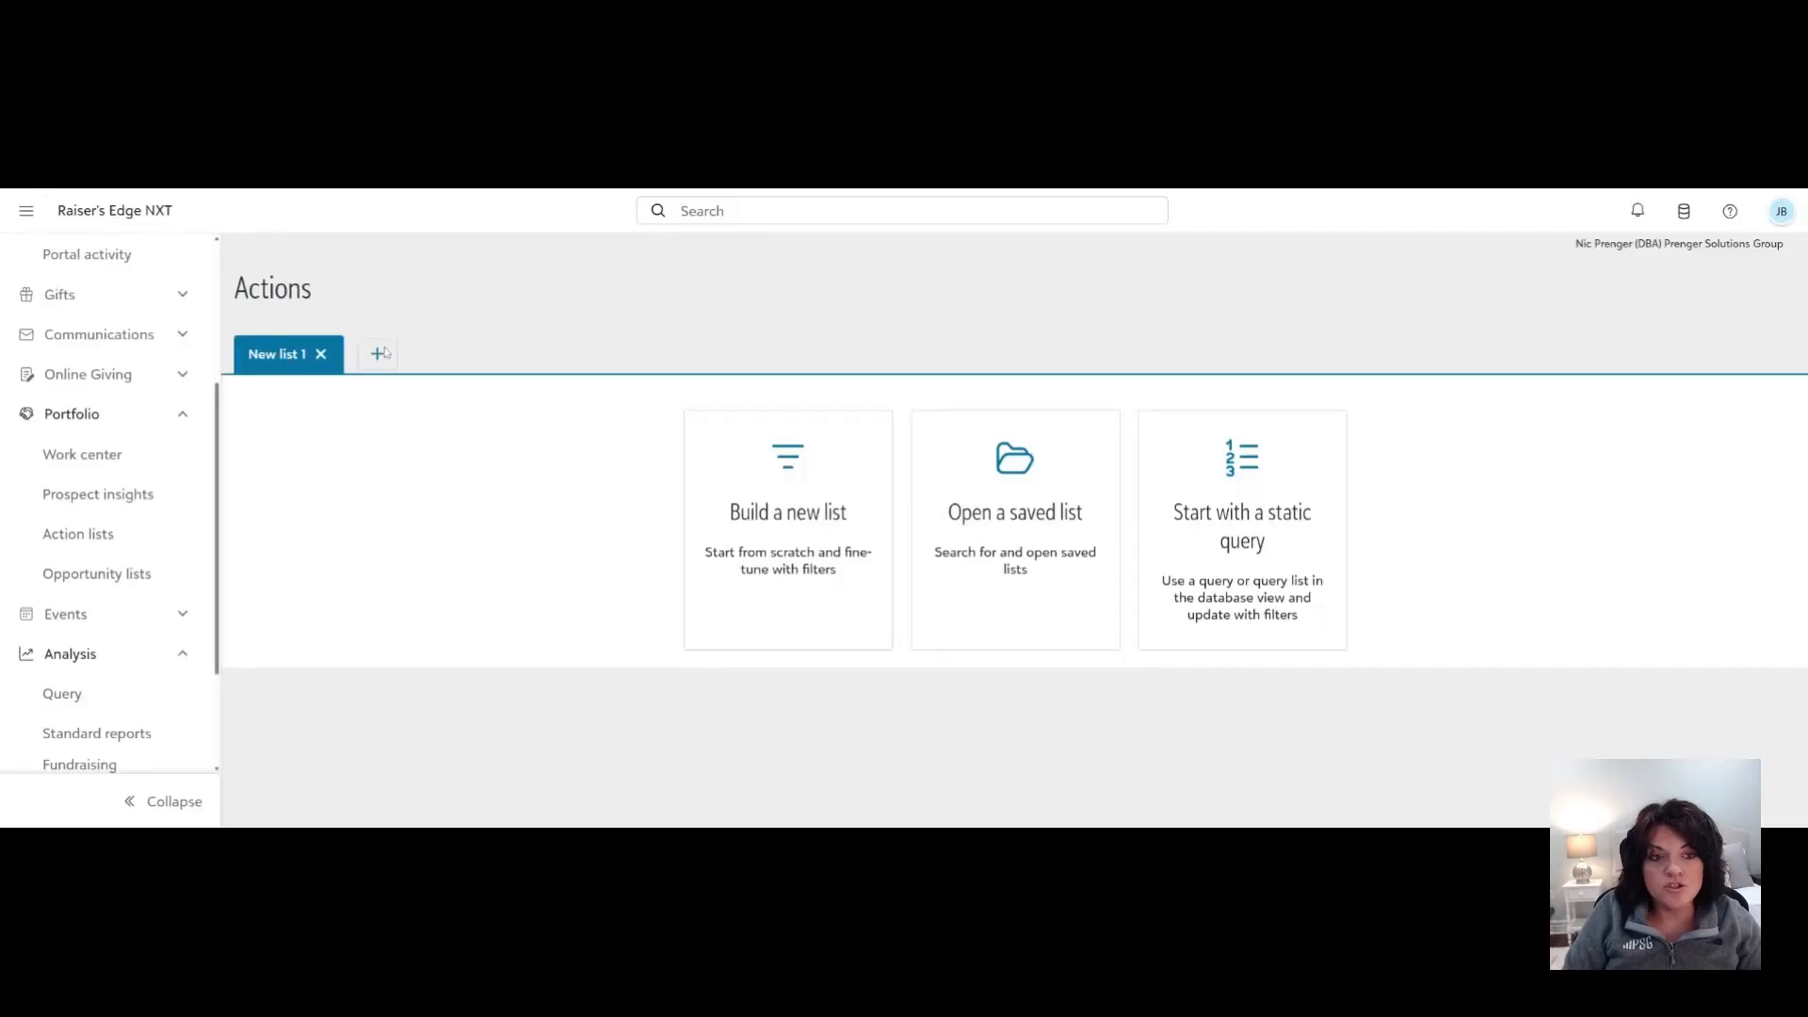
pyautogui.click(99, 335)
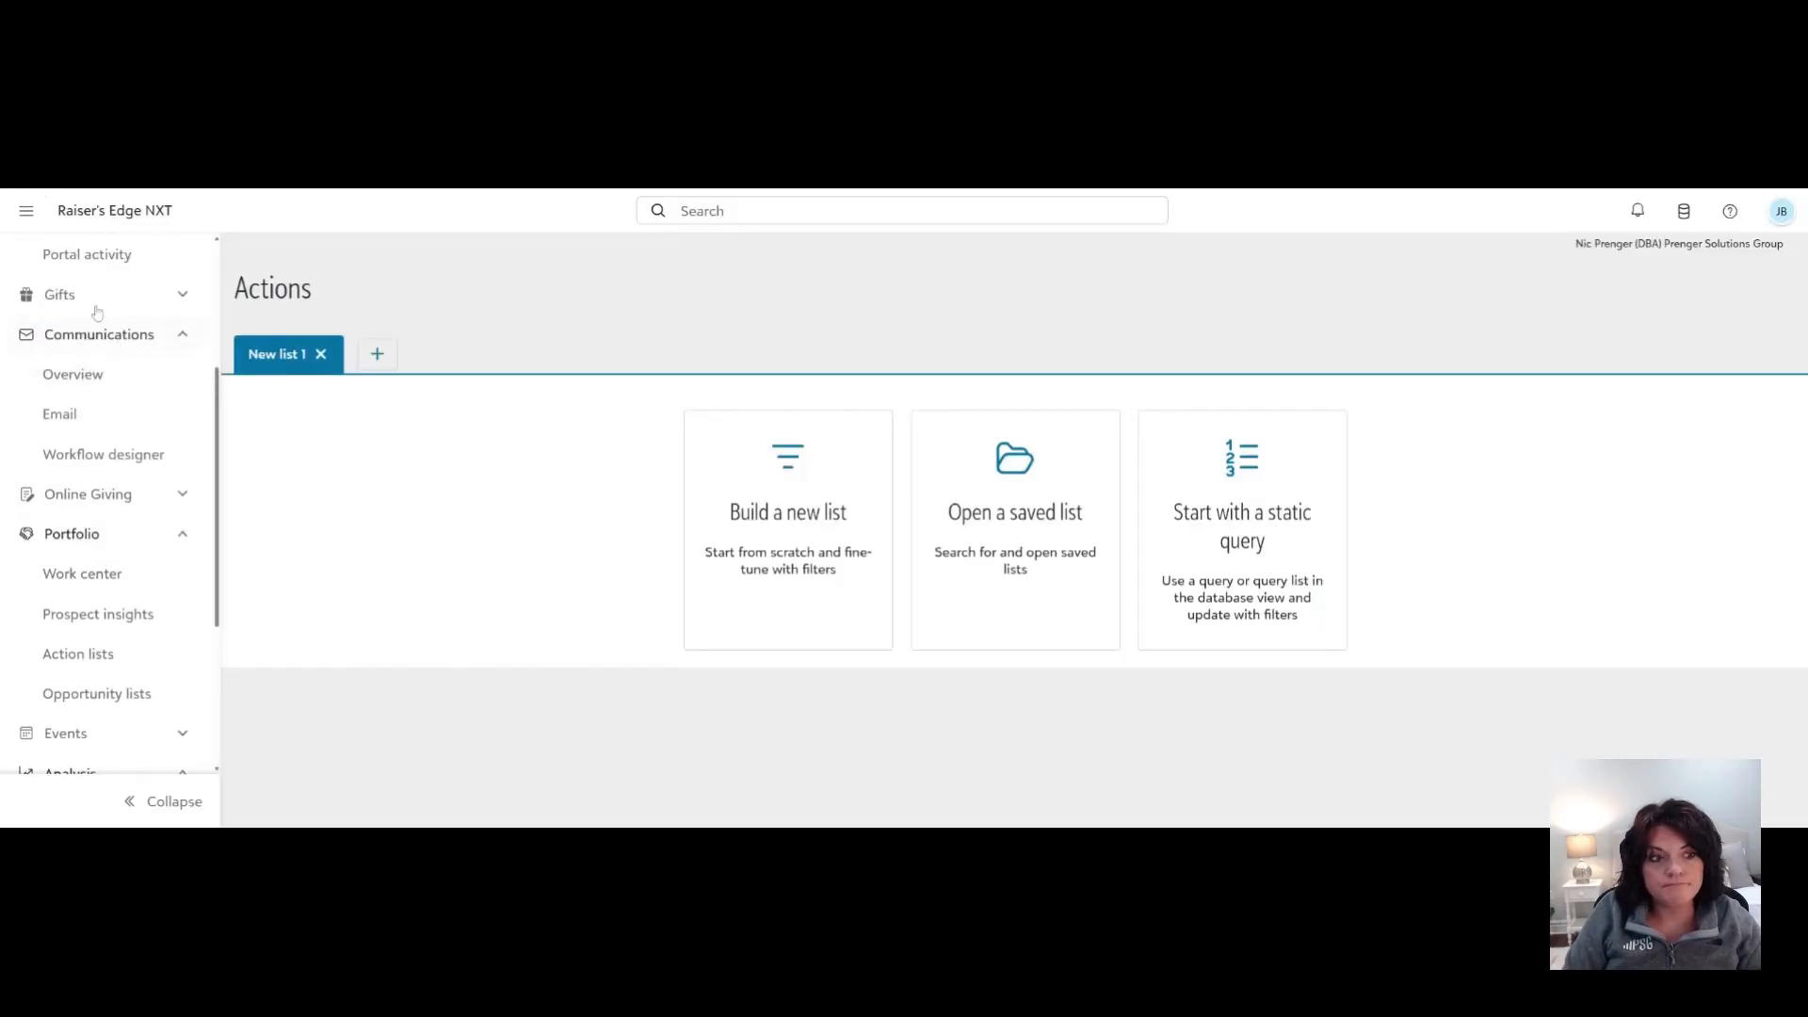
pyautogui.scroll(3, 102, 339)
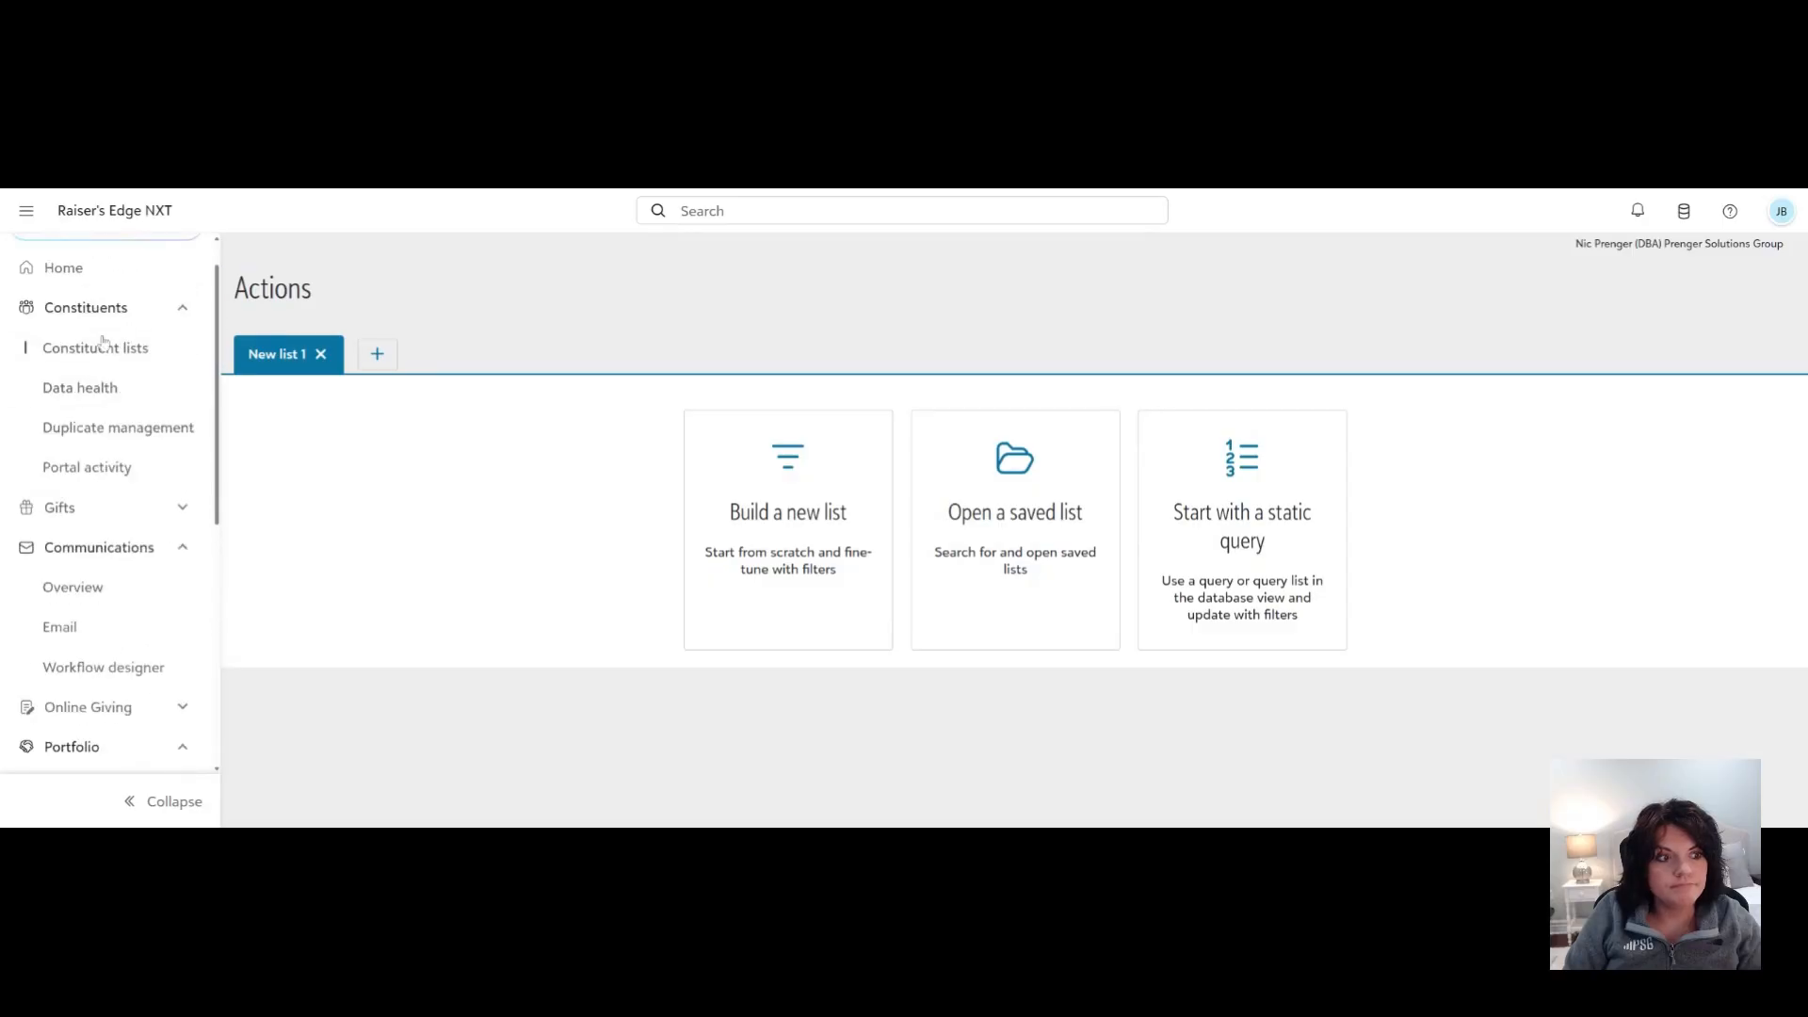
pyautogui.click(104, 347)
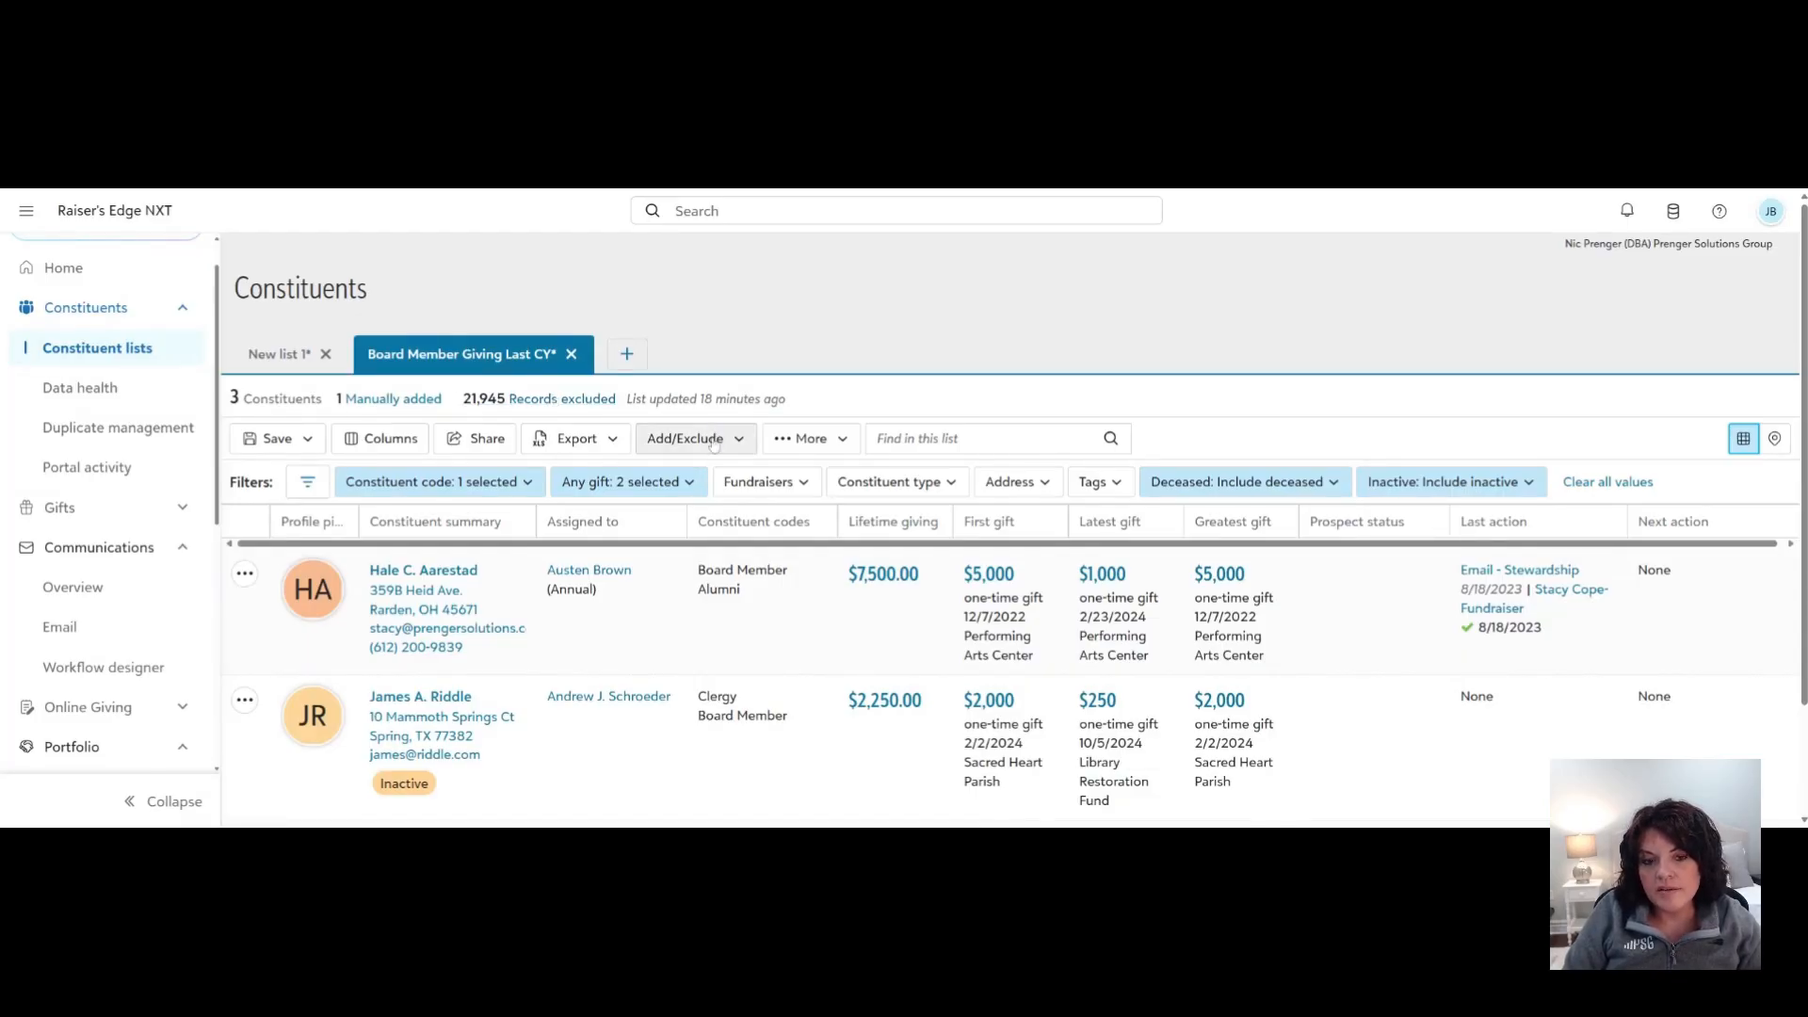
# Exclude the manually added individual constituent from the list by searching for the full name.
pyautogui.click(714, 440)
pyautogui.click(721, 500)
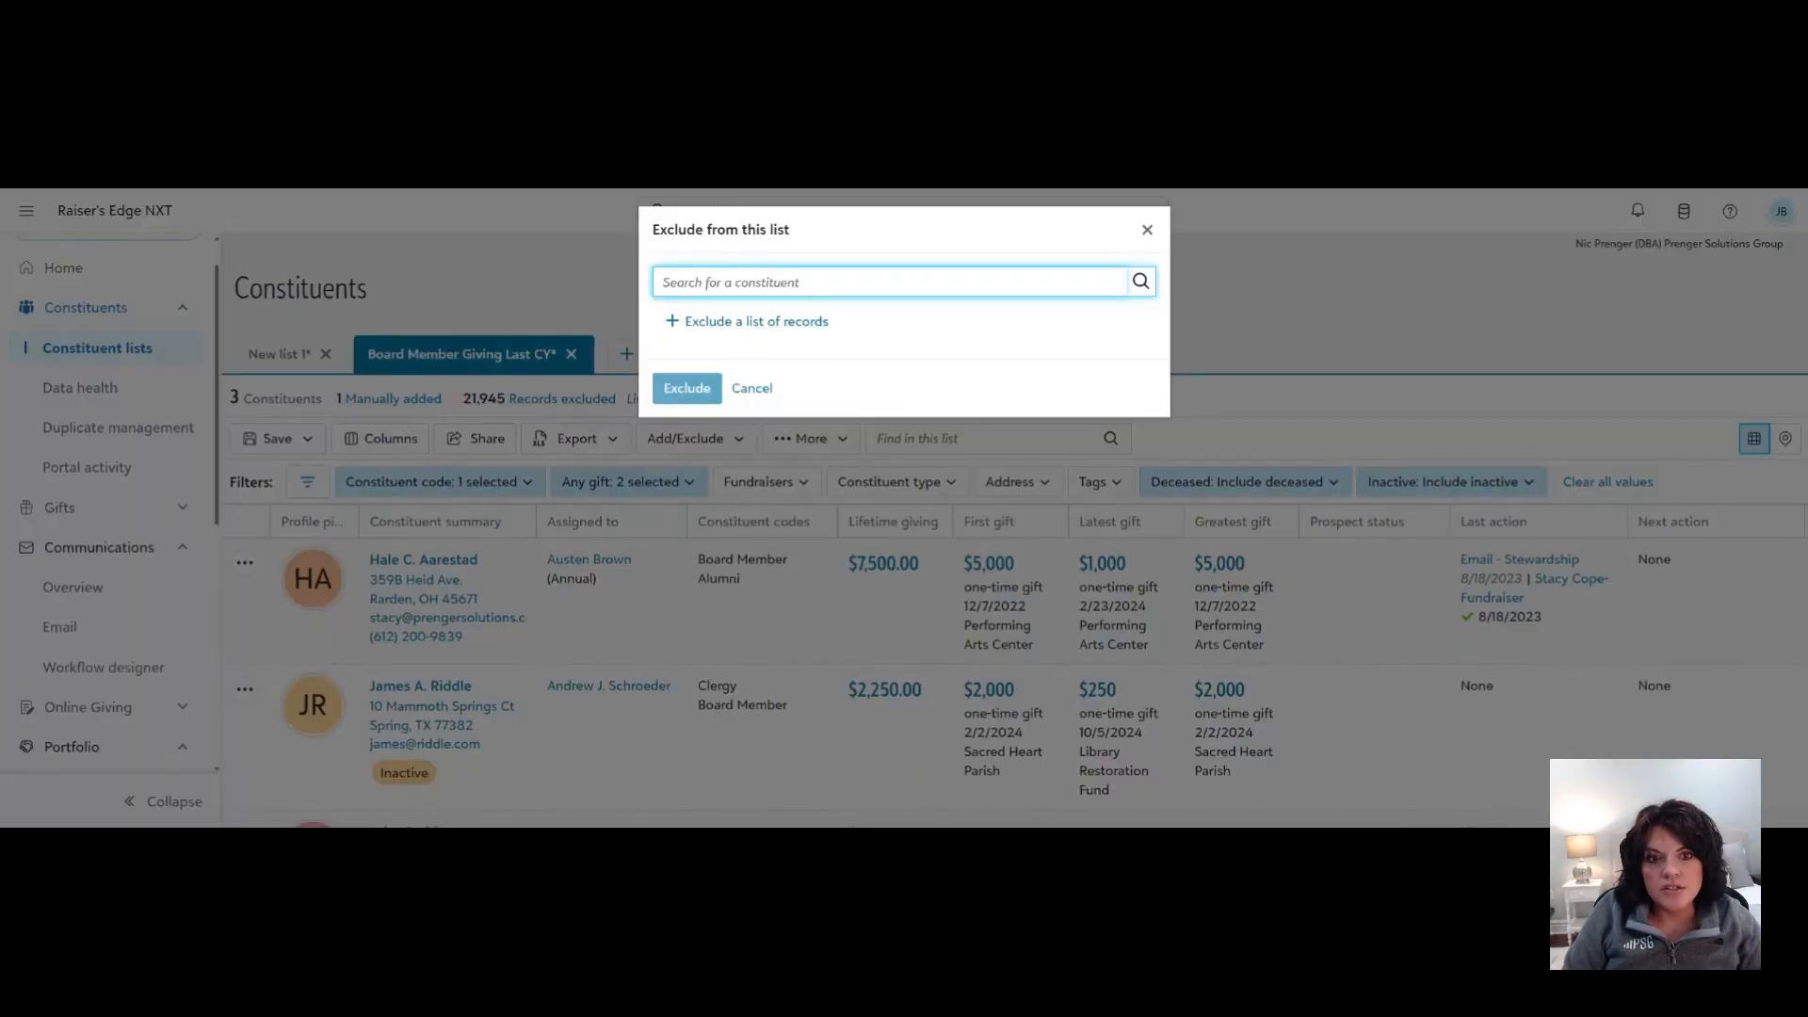
pyautogui.write('john smoth')
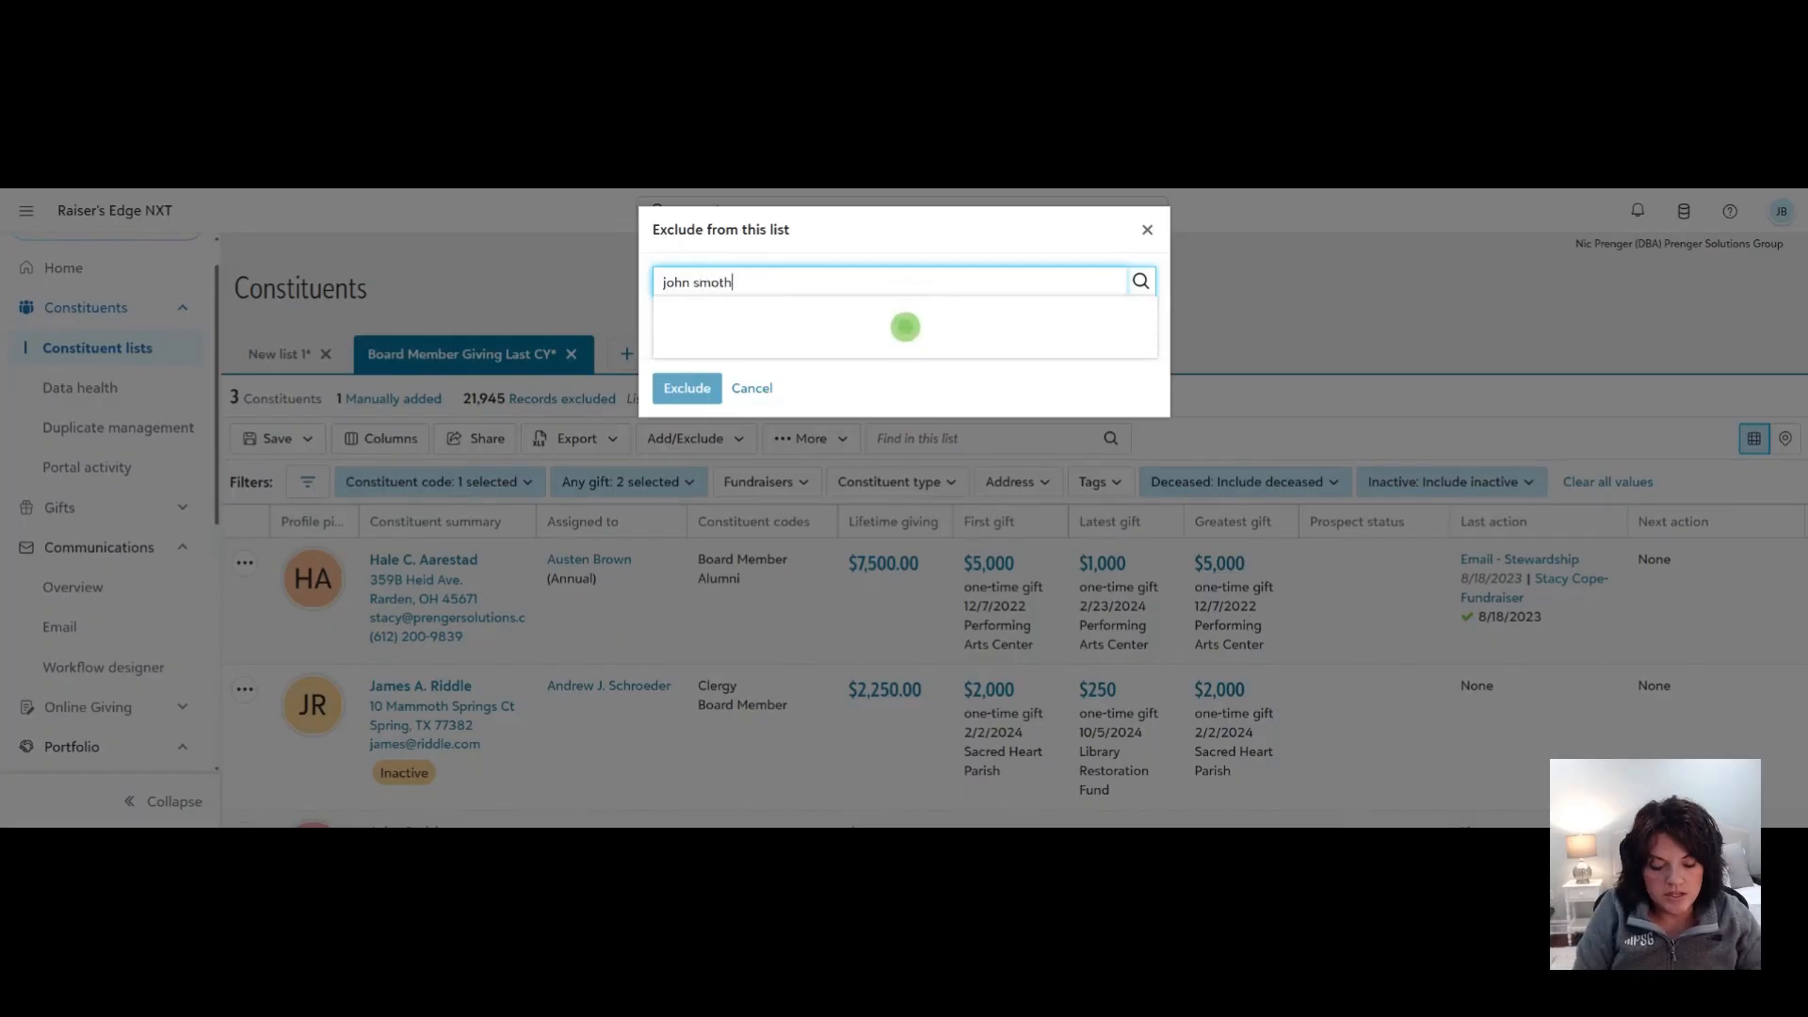
pyautogui.press('BackSpace')
pyautogui.press('BackSpace')
pyautogui.press('BackSpace')
pyautogui.write('ith')
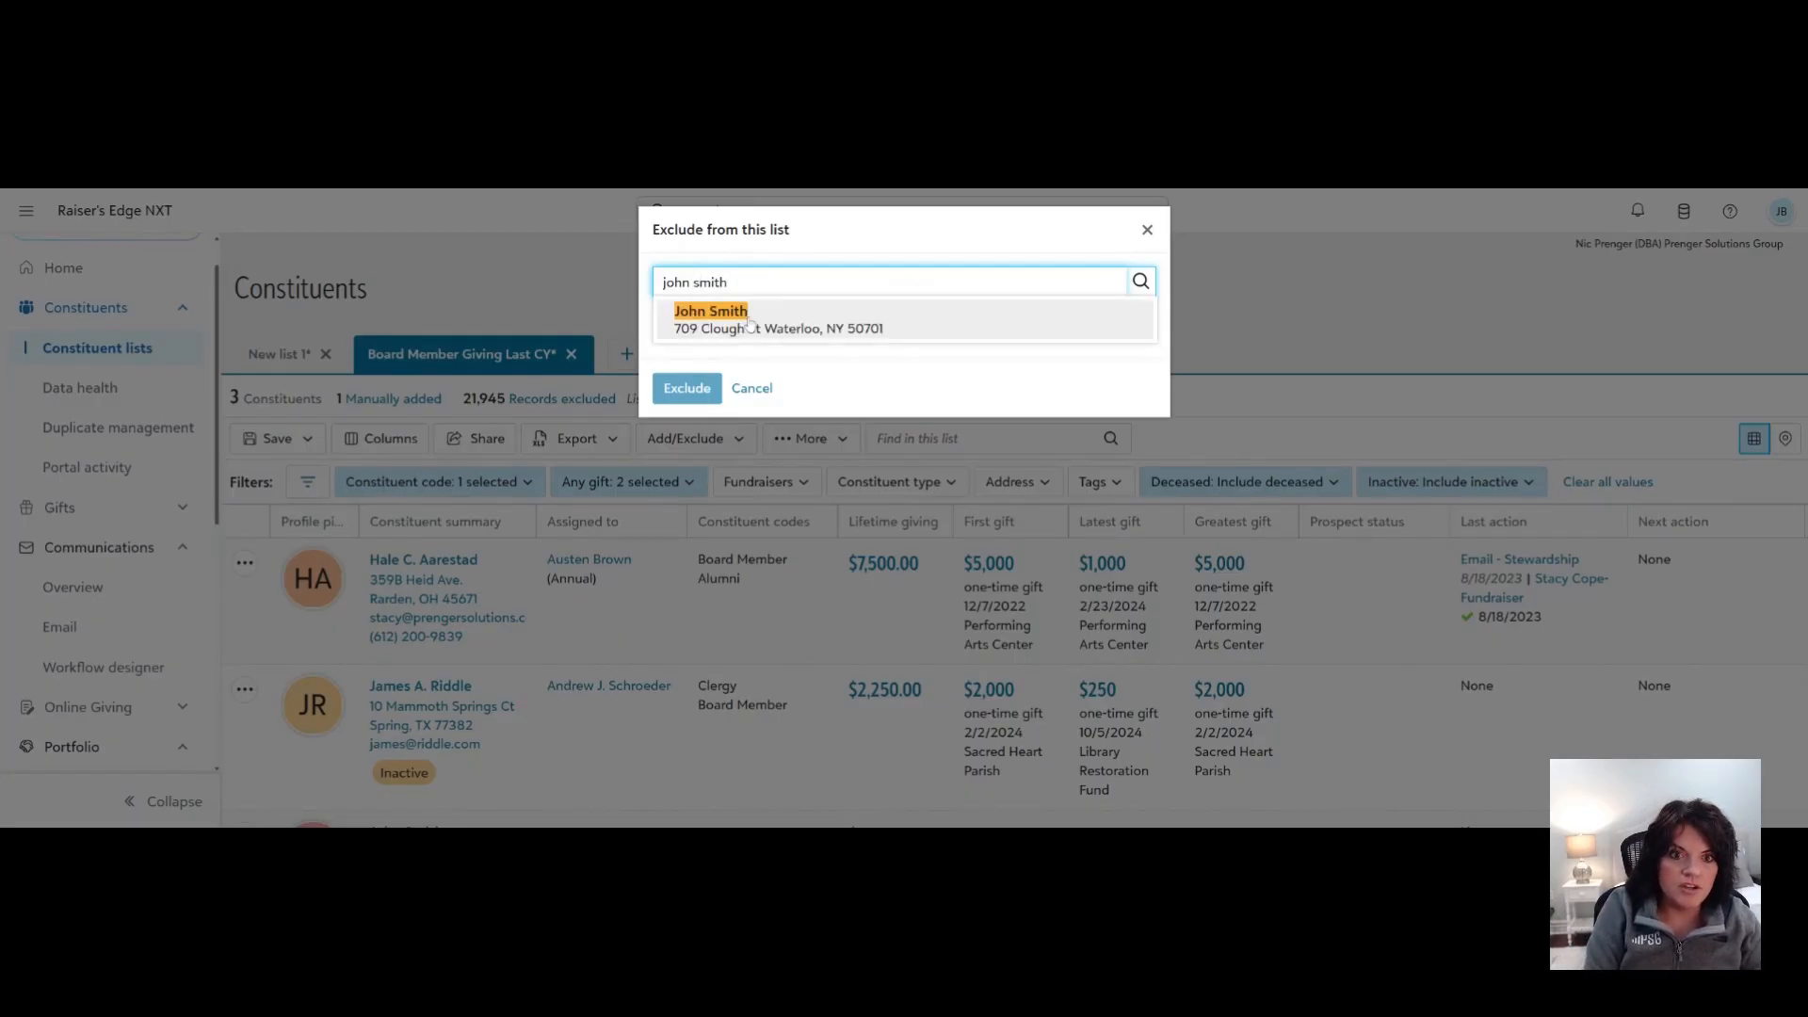
pyautogui.click(750, 324)
pyautogui.click(696, 388)
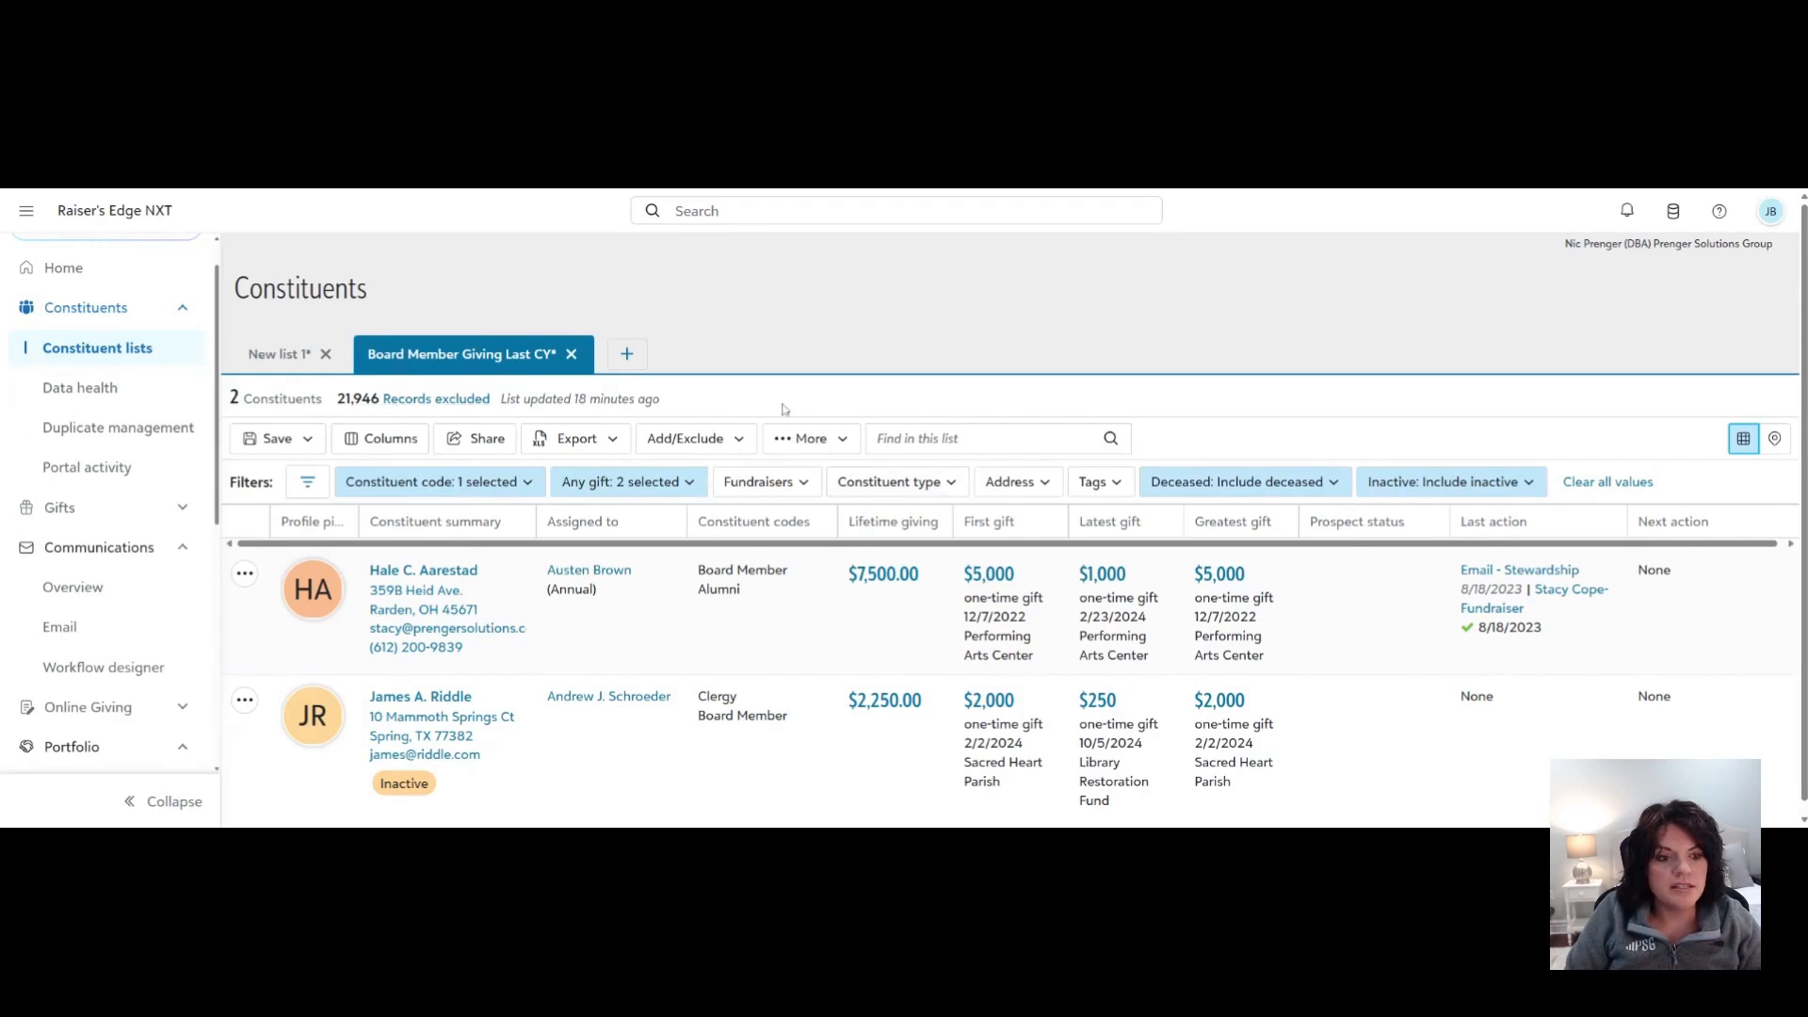
# Save the changes to the "Board Member Giving Last CY" list, keeping access set to others can manage.
pyautogui.click(829, 443)
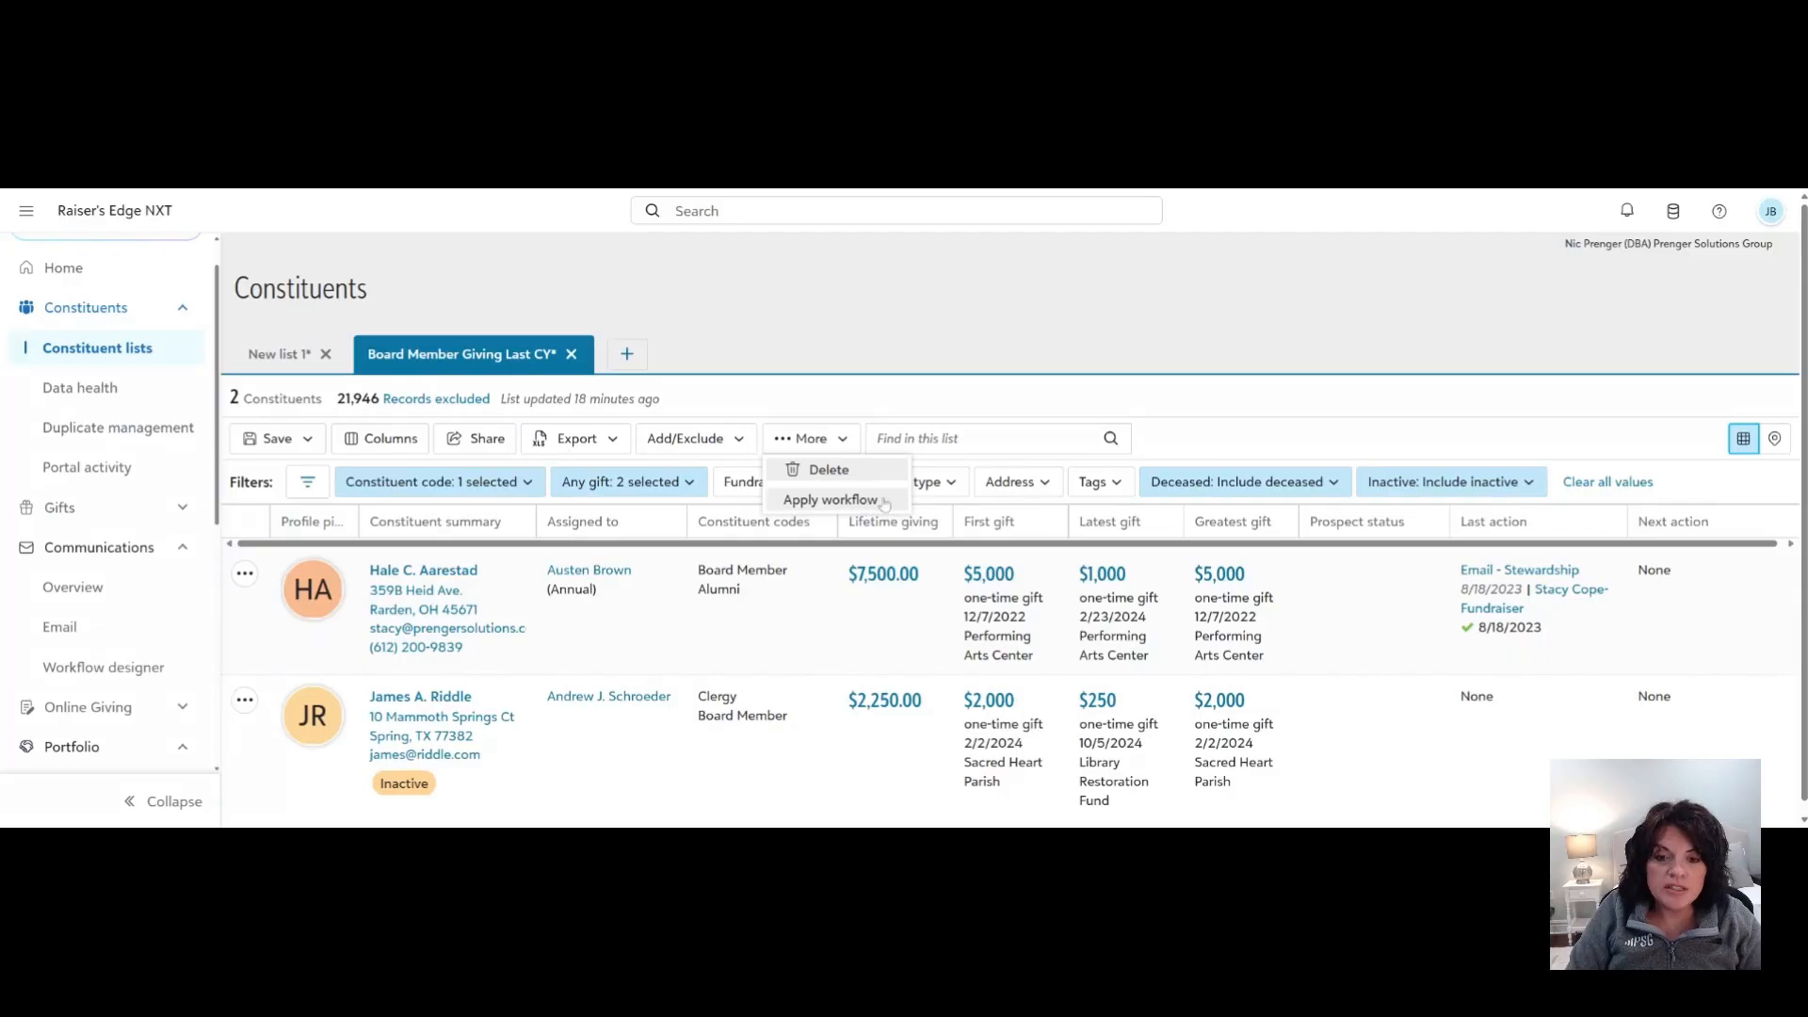
pyautogui.click(277, 439)
pyautogui.click(279, 469)
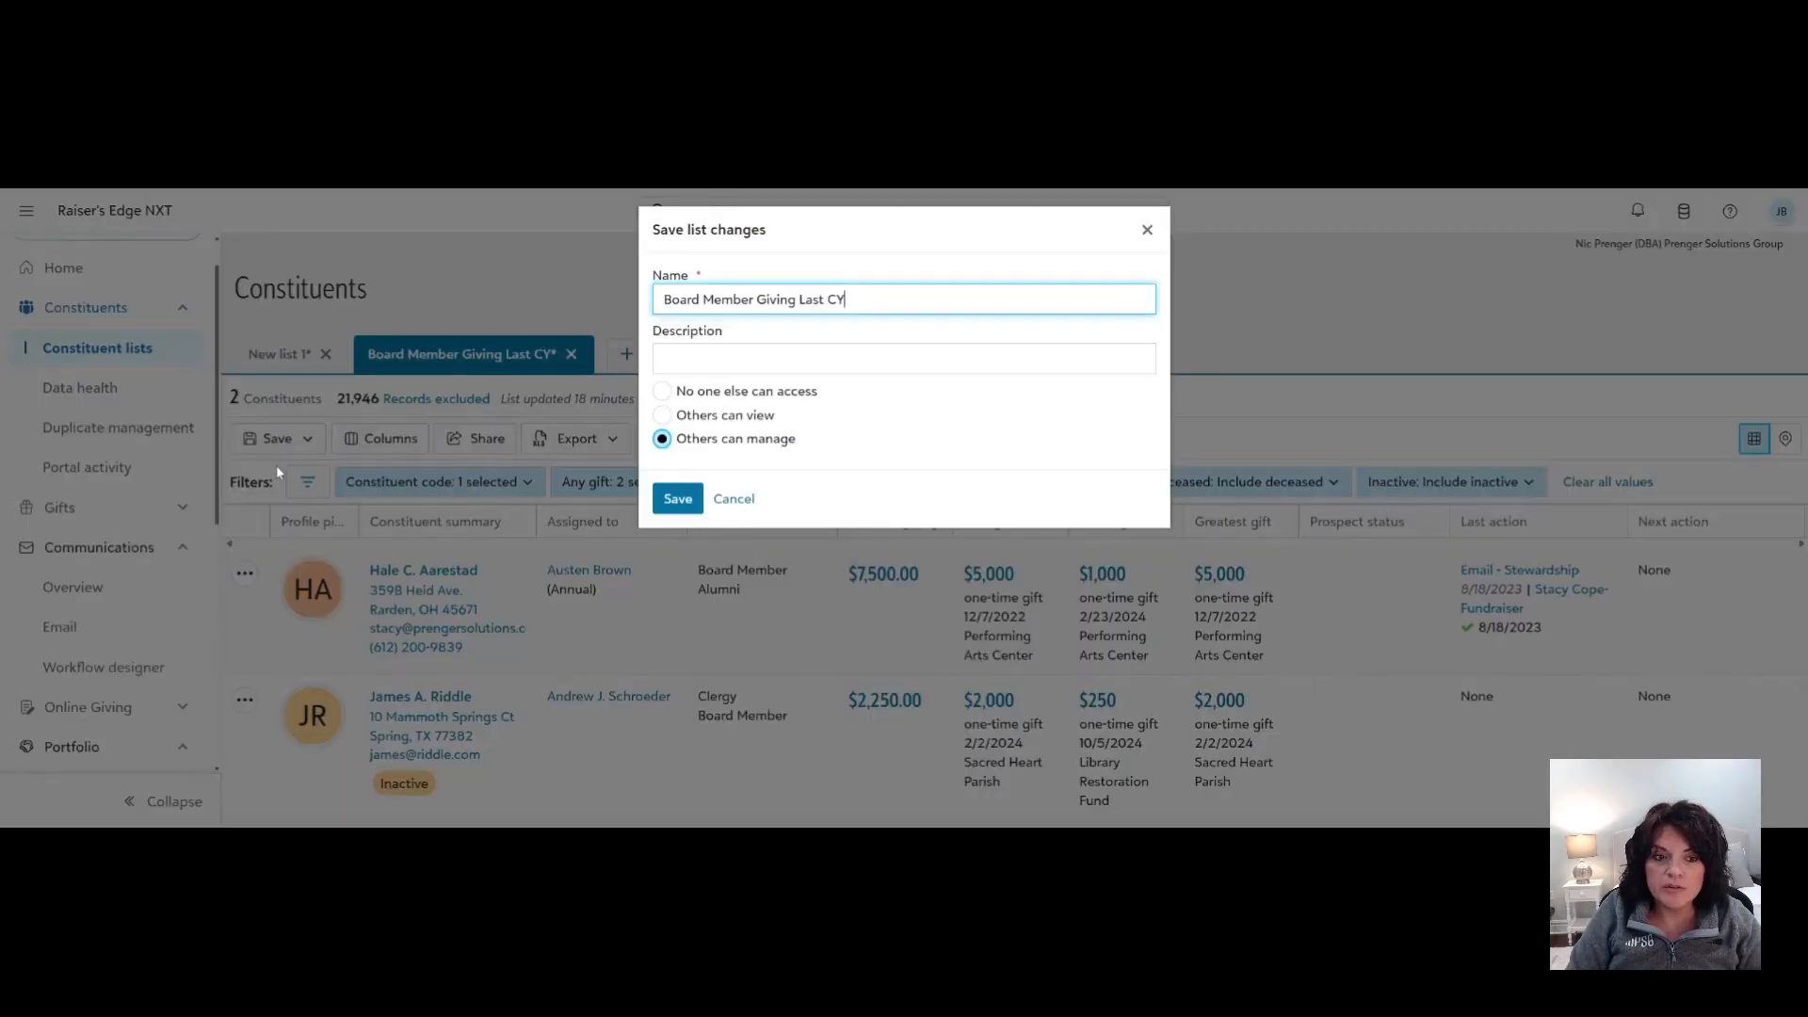
pyautogui.click(678, 498)
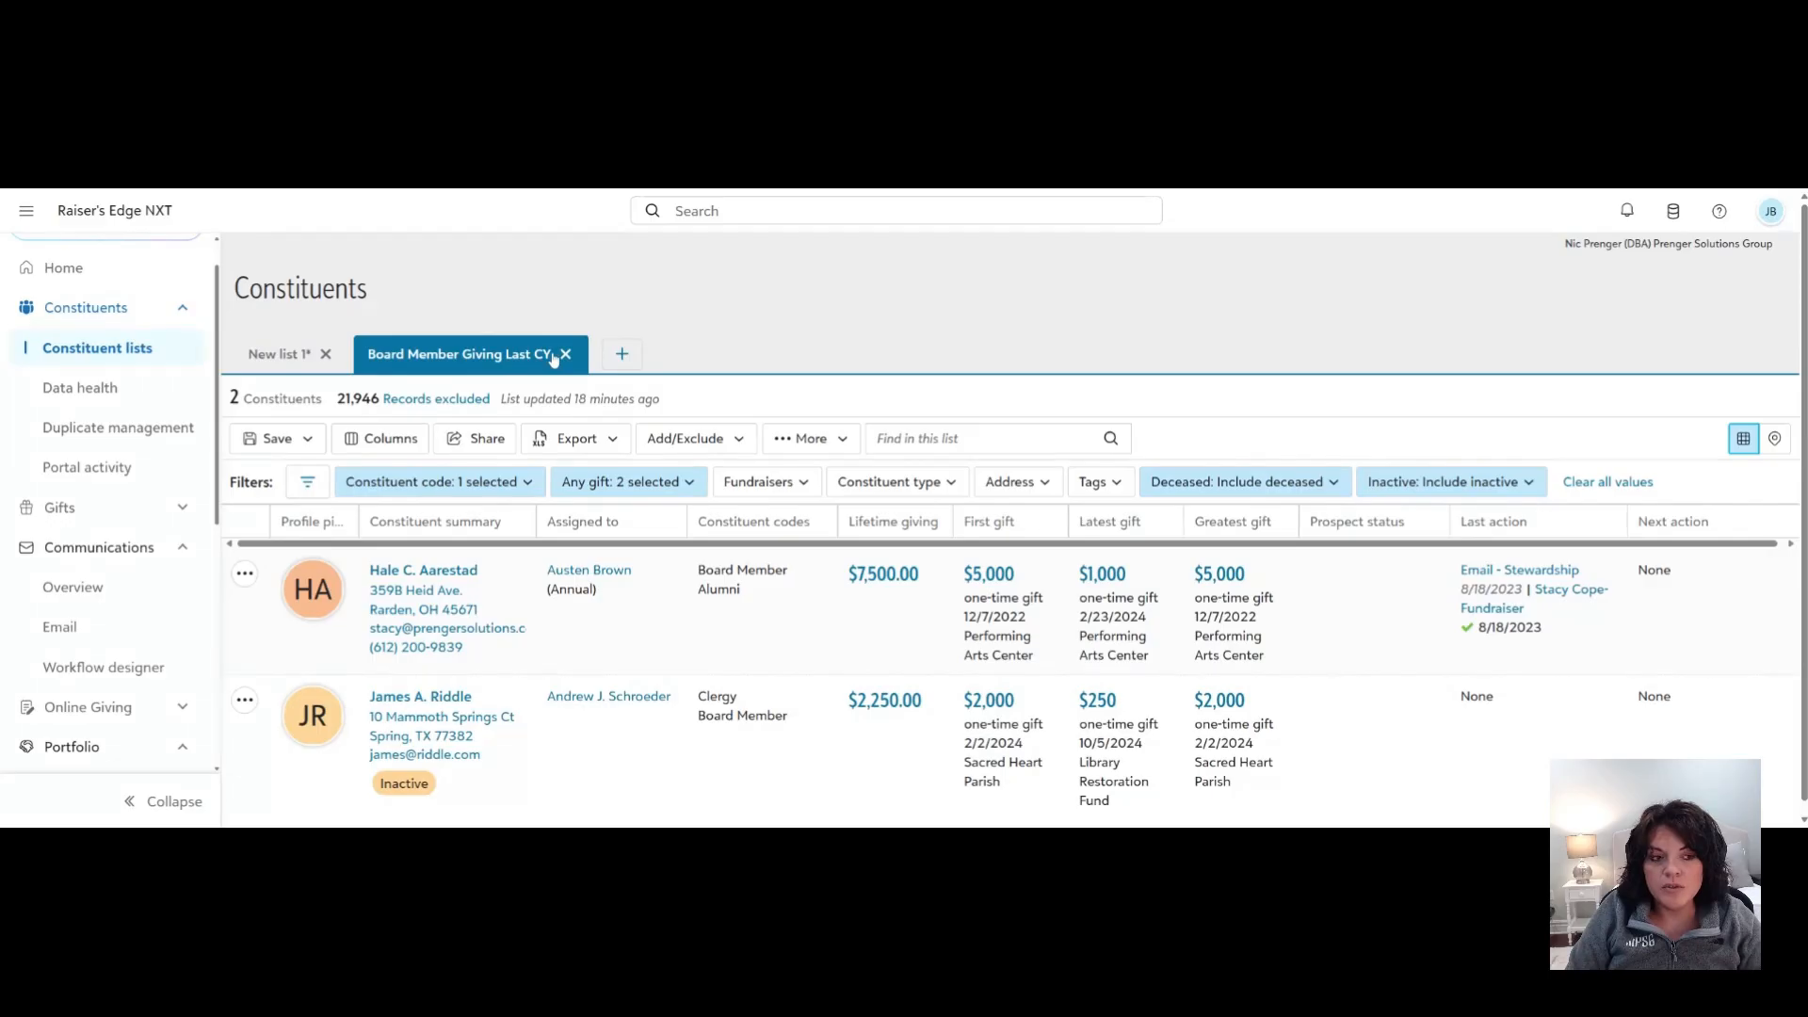
# View the list's sharing link and its export options, without copying the link or starting an export.
pyautogui.click(493, 442)
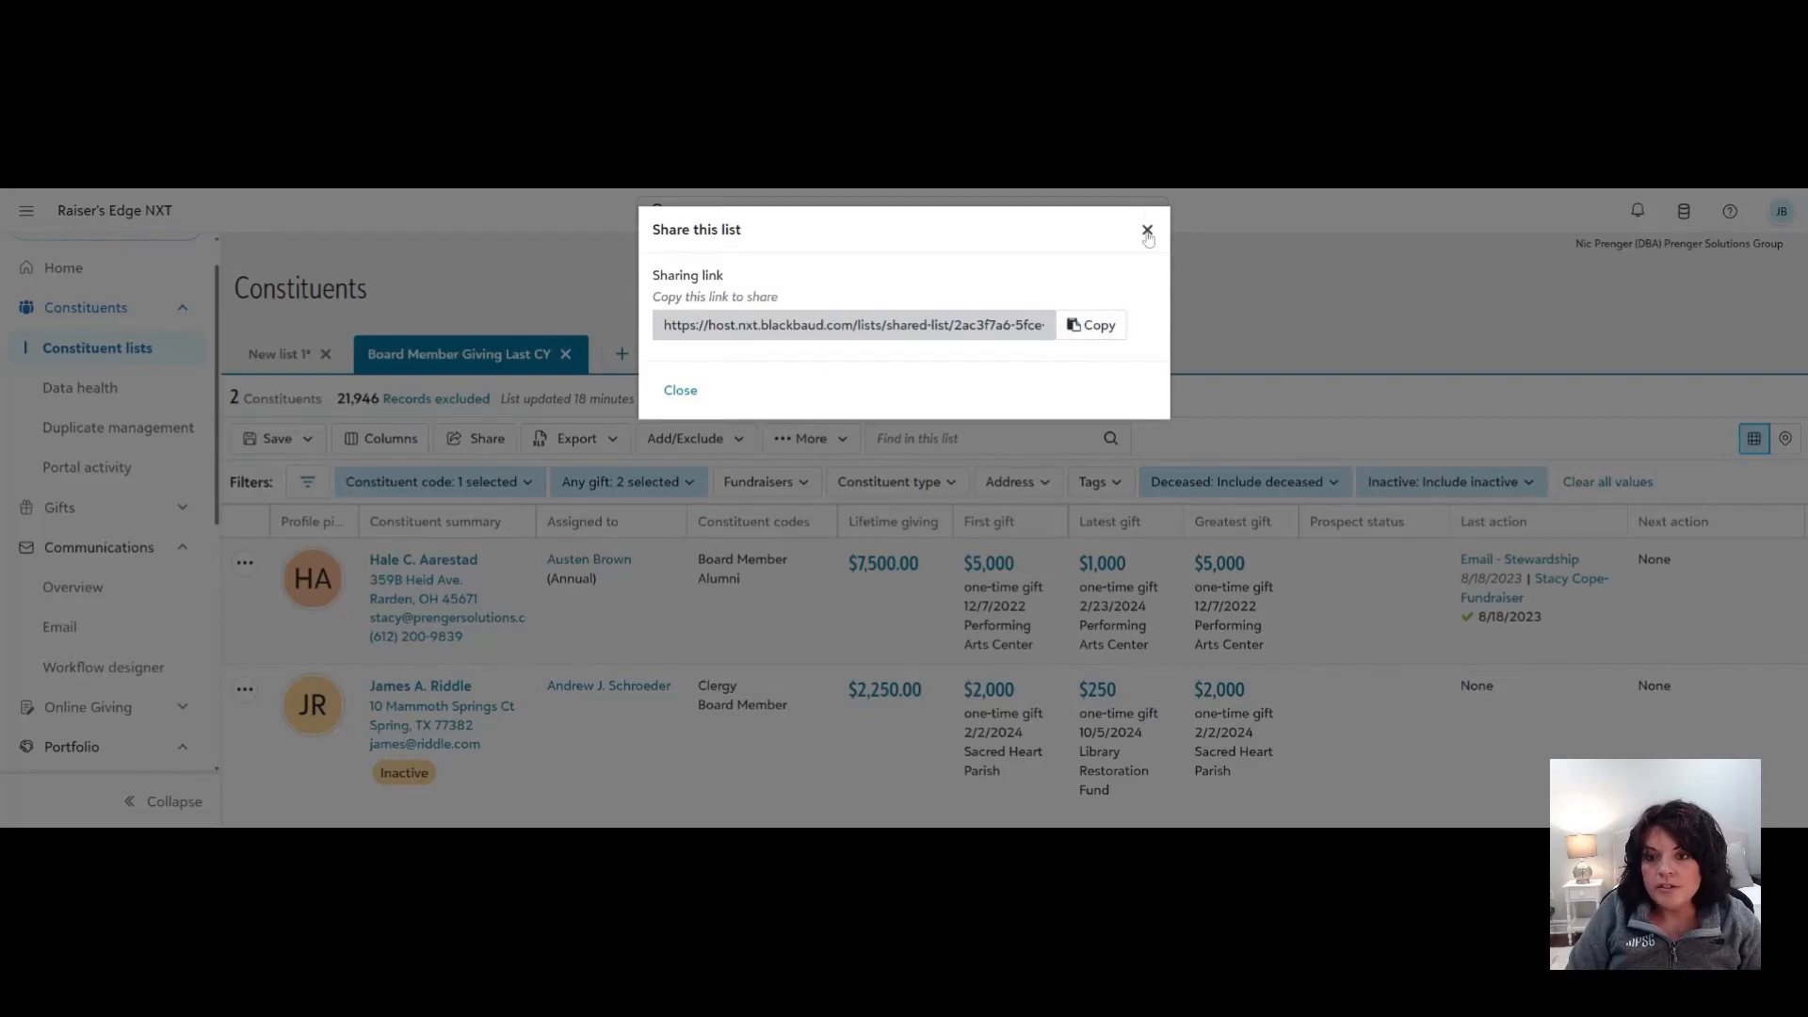
pyautogui.click(1147, 231)
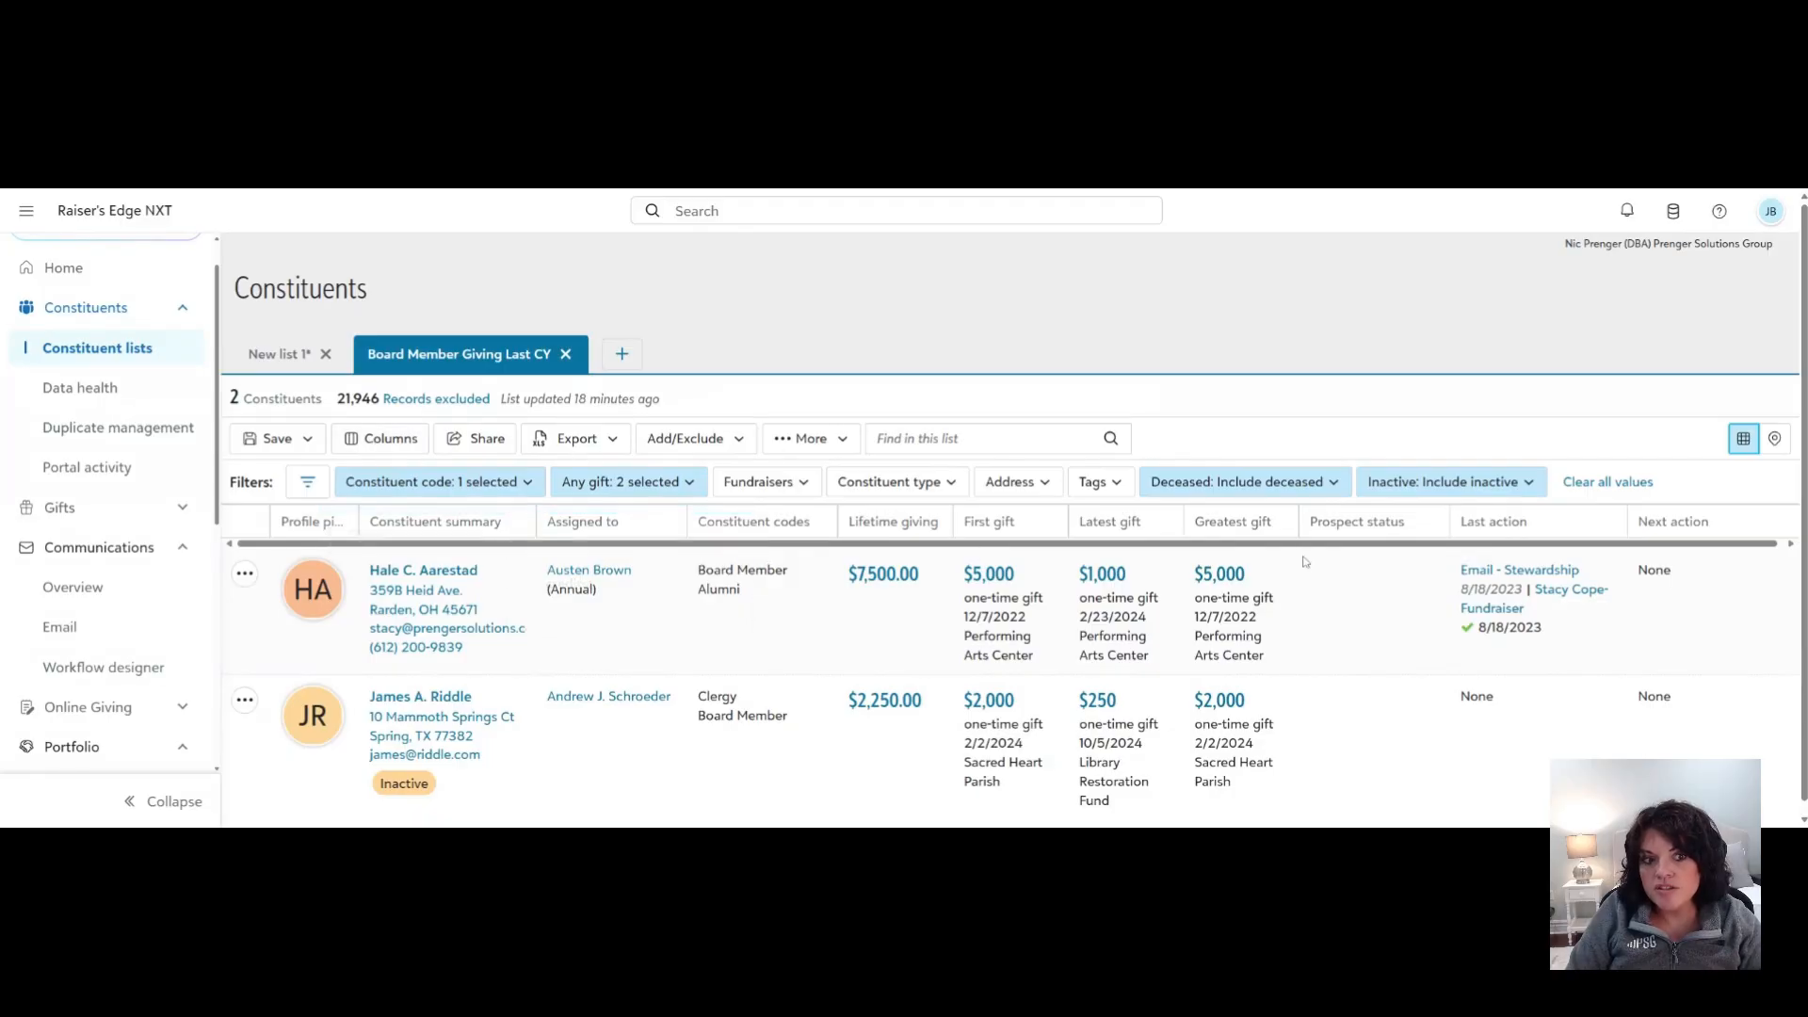
pyautogui.click(575, 439)
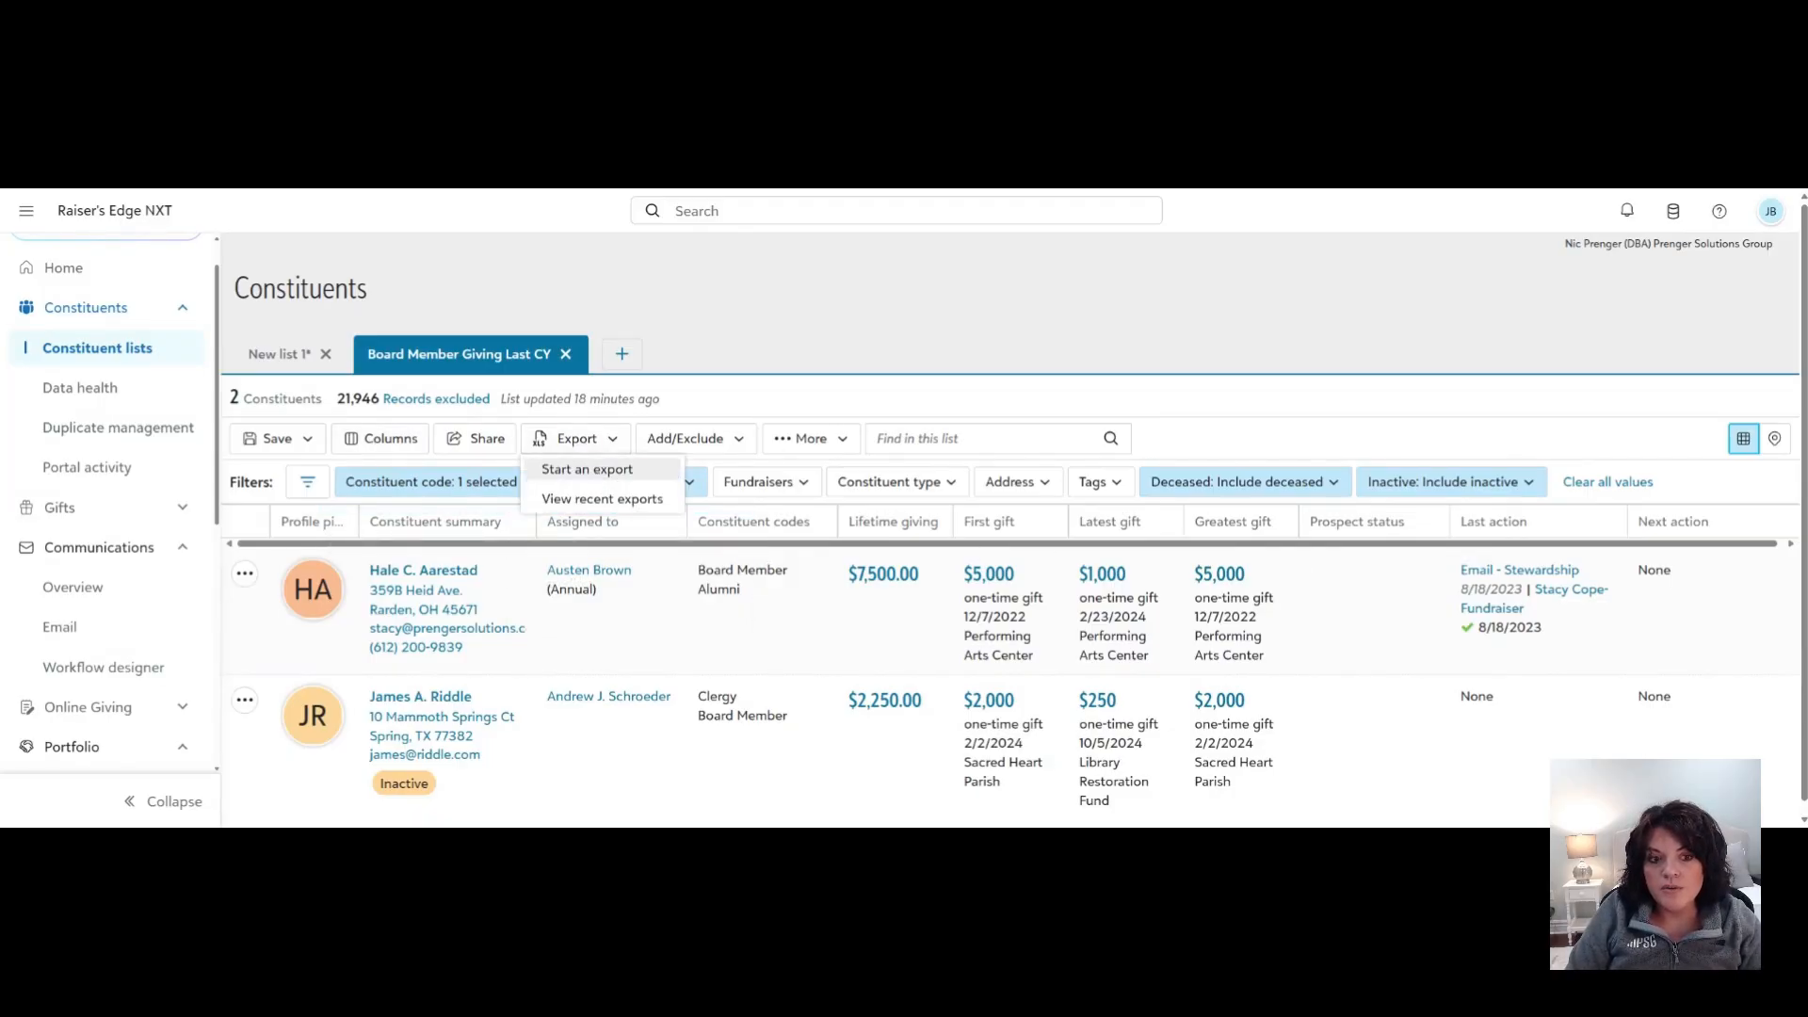
pyautogui.click(828, 334)
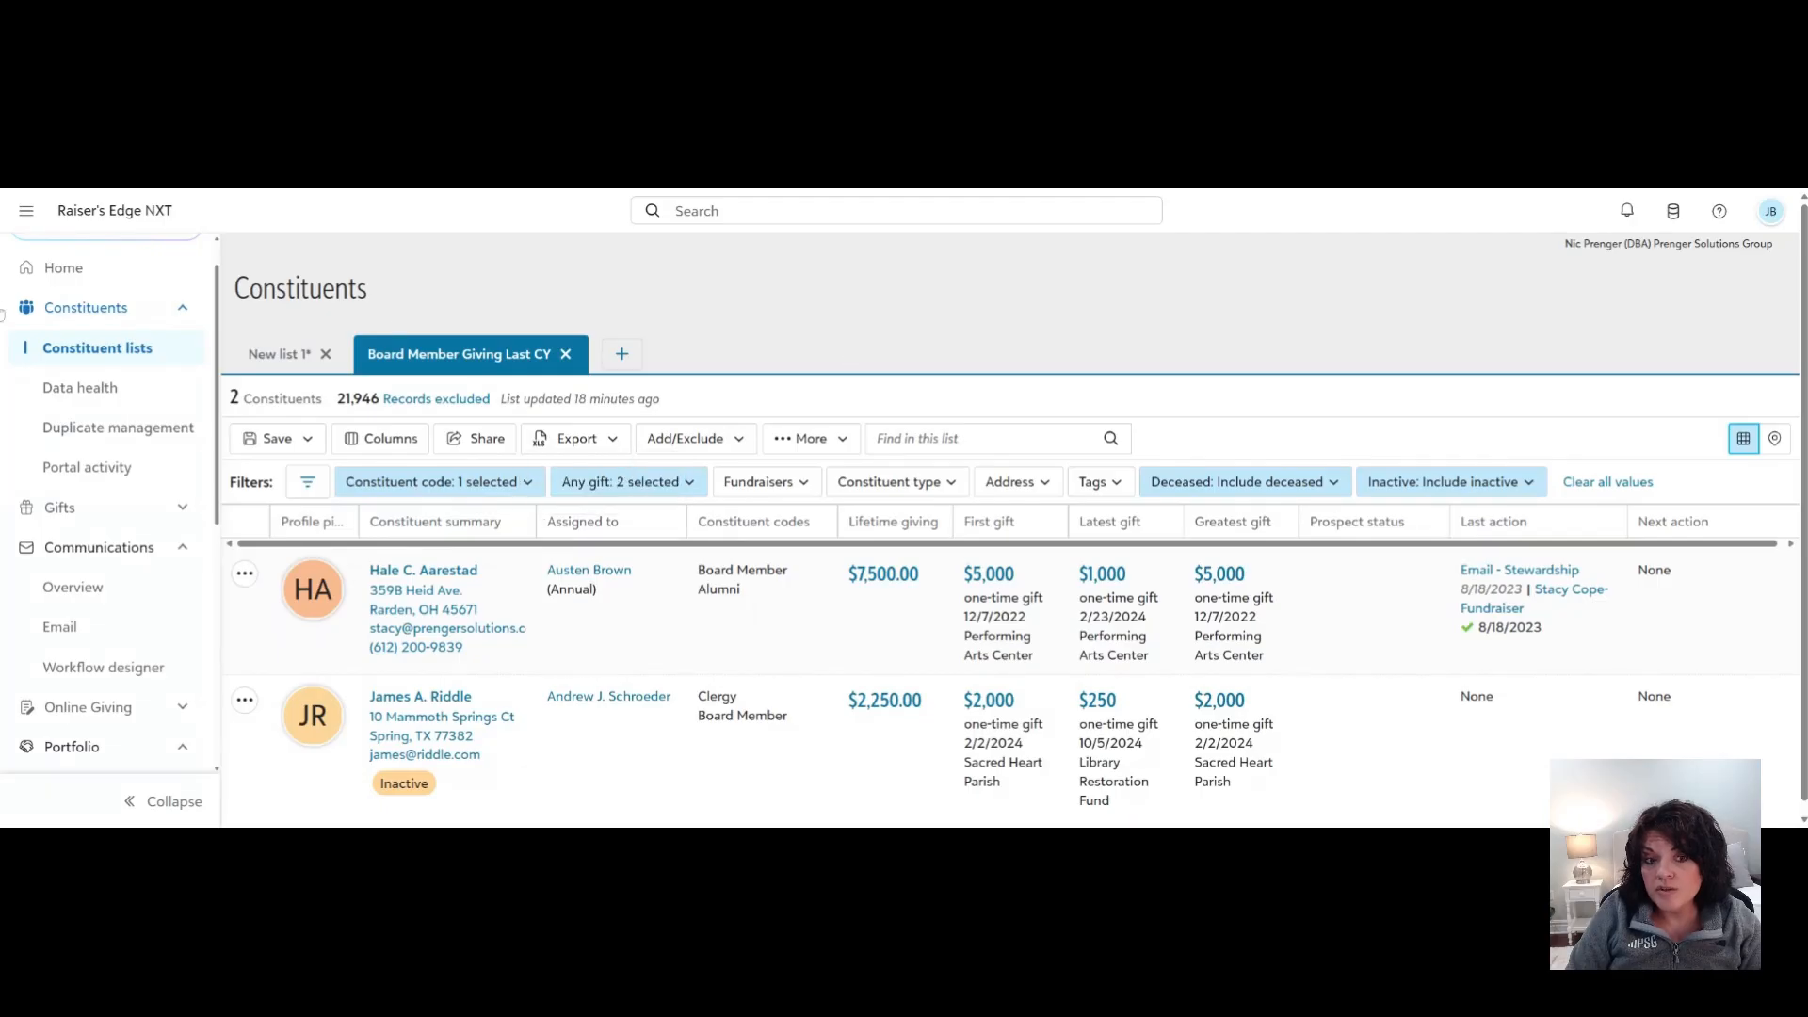
# Go to the gift lists and build a new list from scratch showing all gift records.
pyautogui.click(182, 308)
pyautogui.click(182, 348)
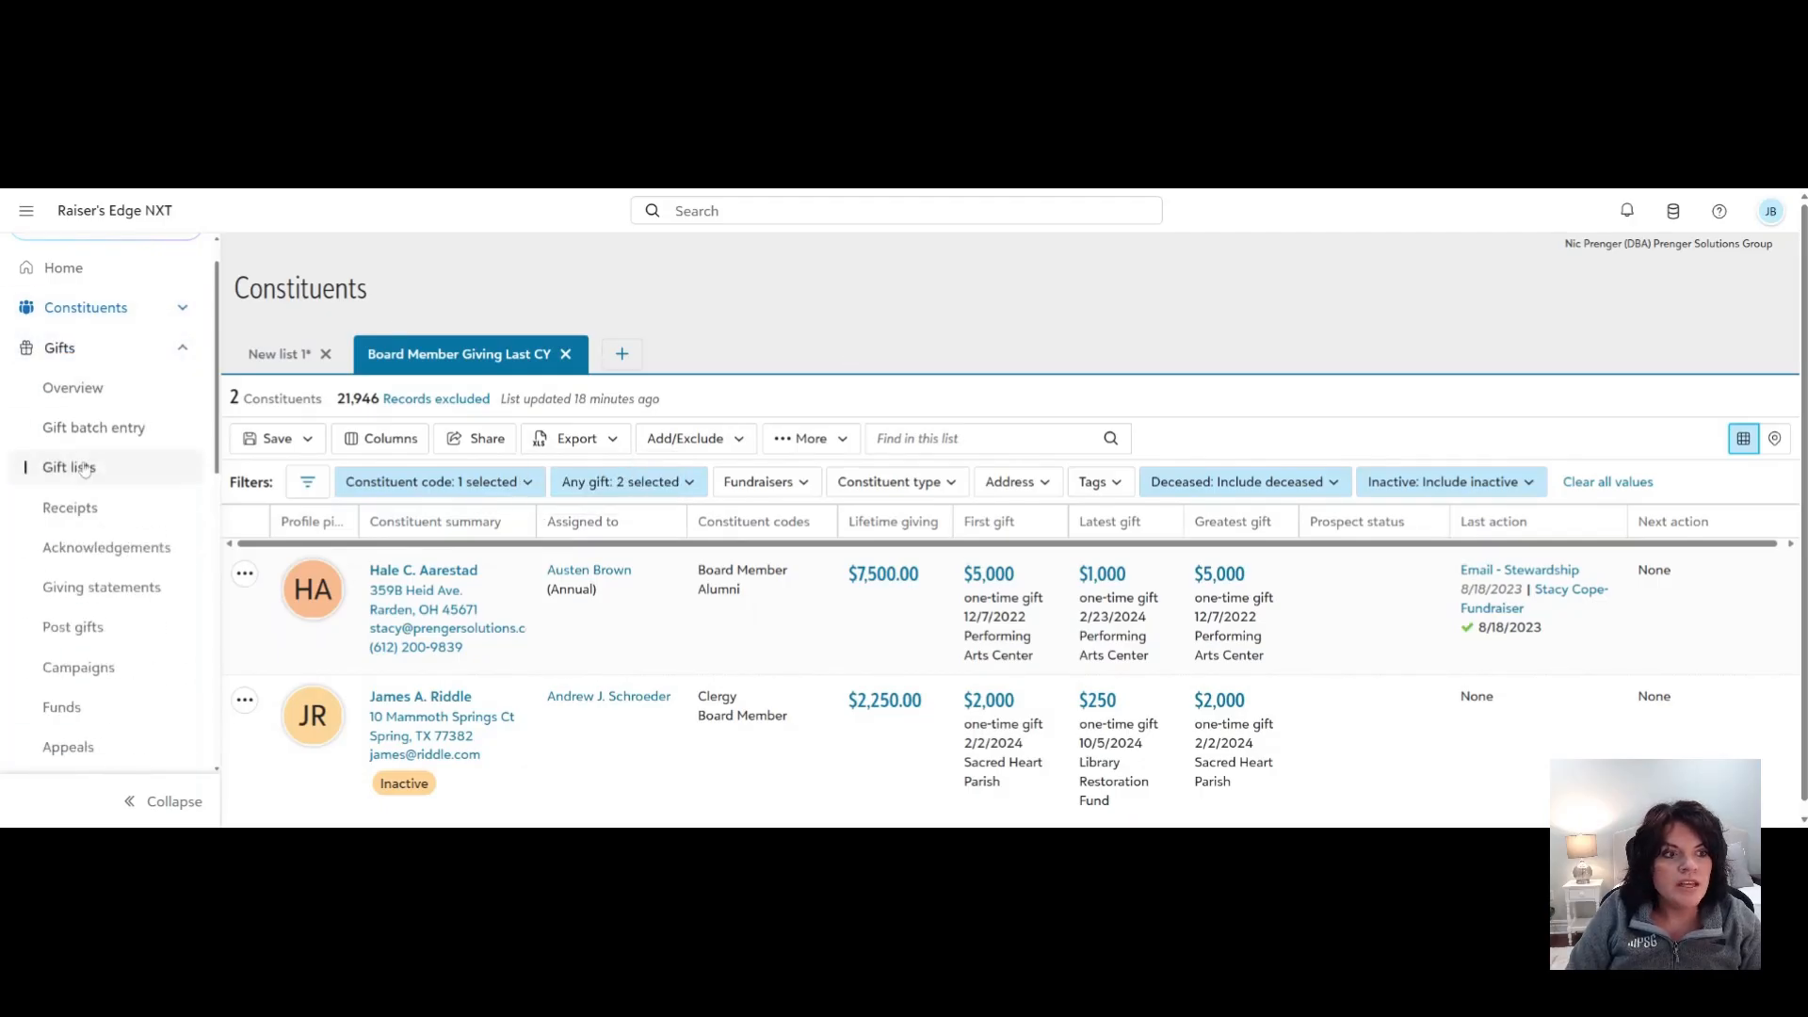
pyautogui.click(74, 471)
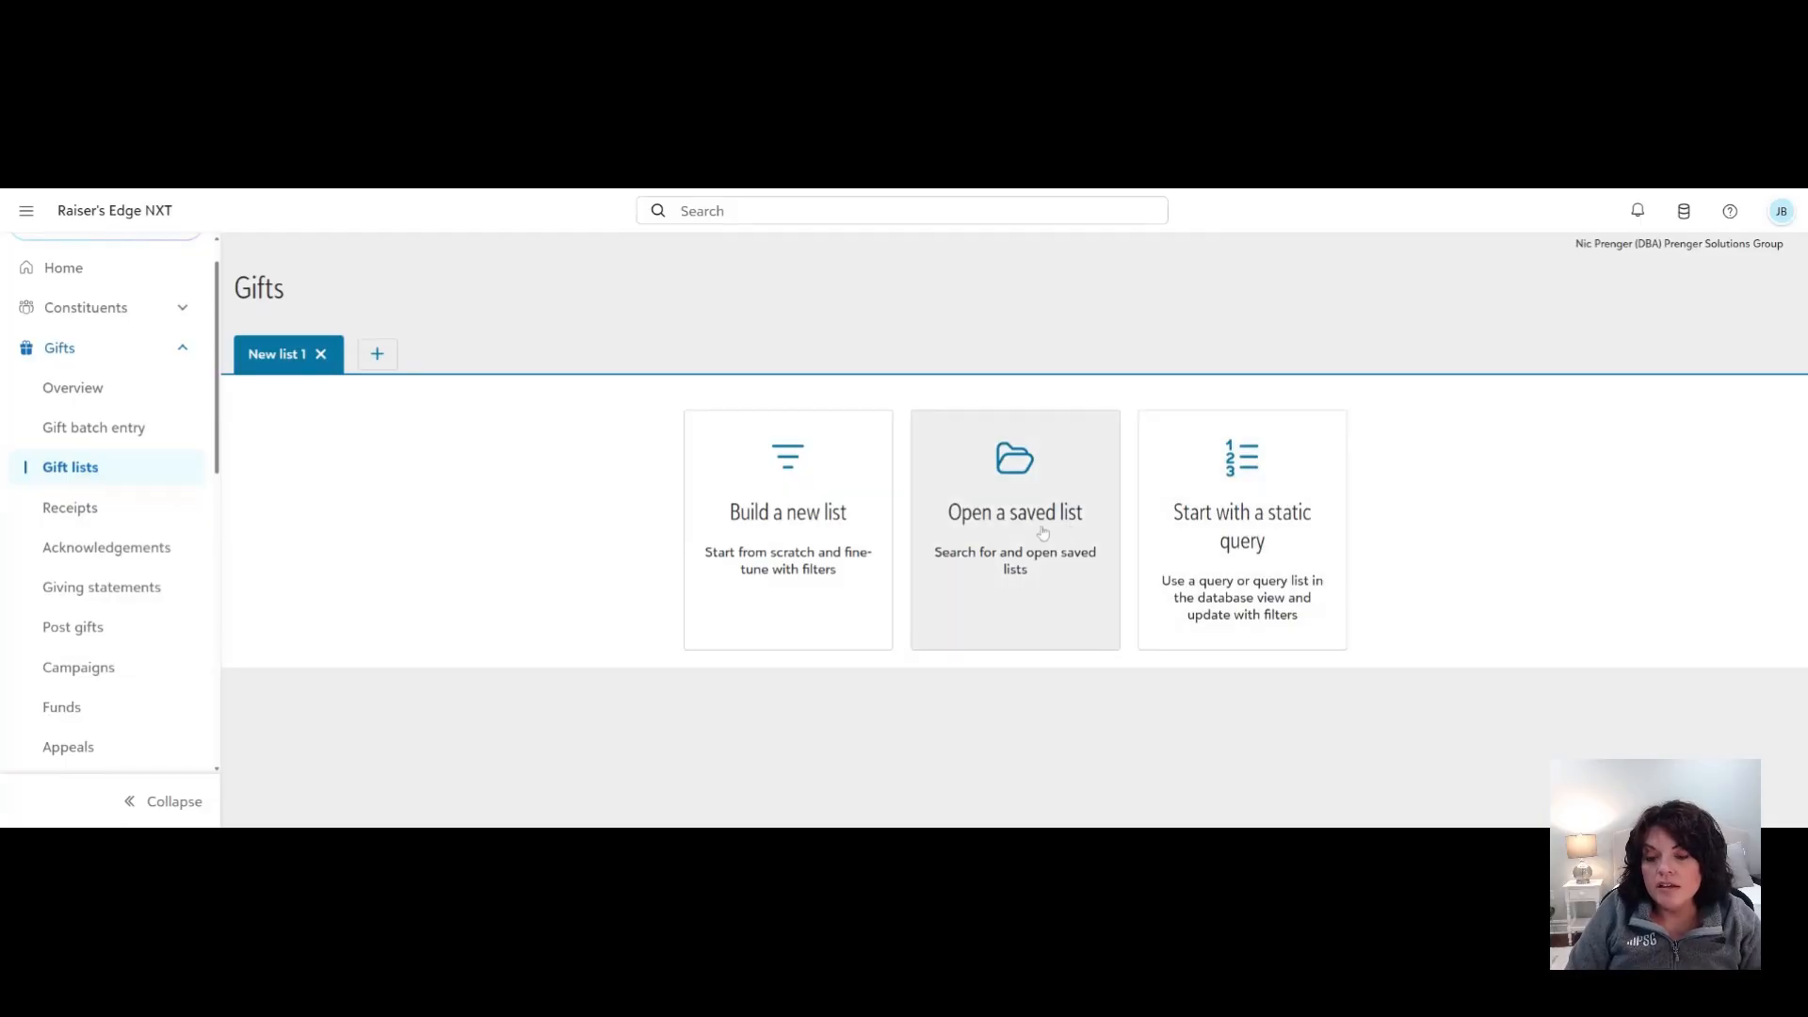
pyautogui.click(828, 527)
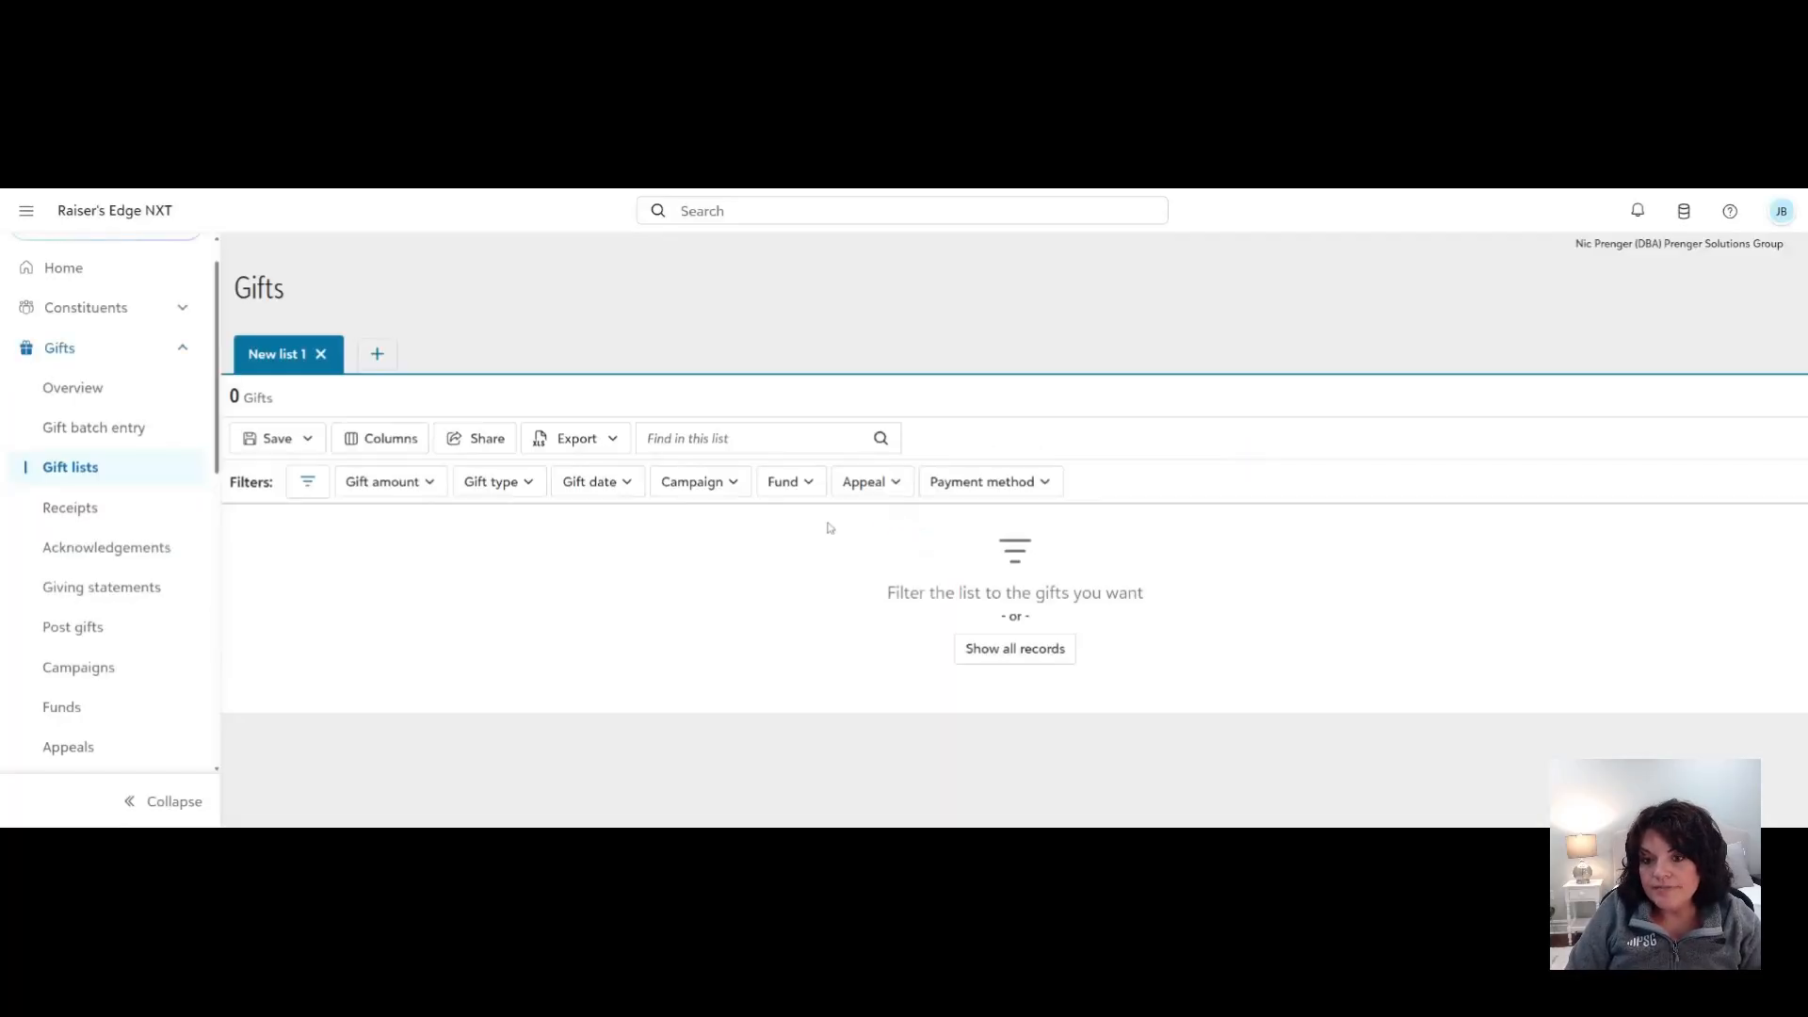
pyautogui.click(1024, 650)
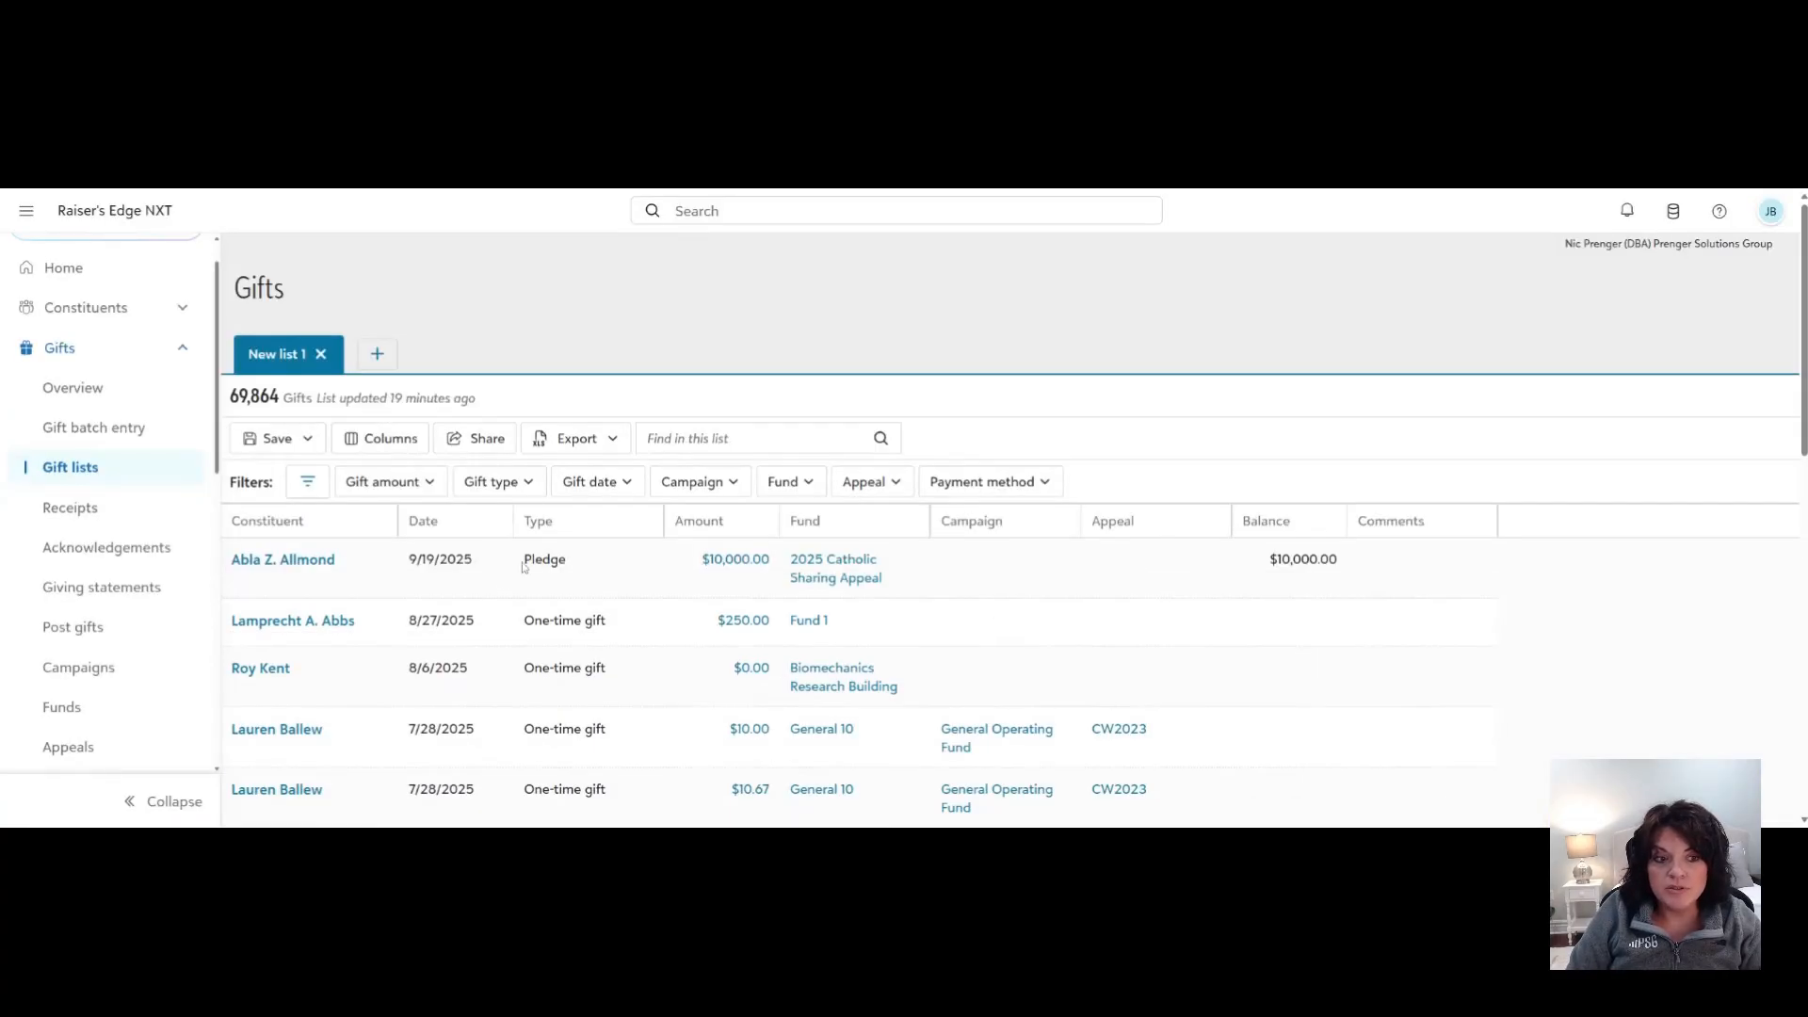
# Filter the new gift list to the Pledge gift type.
pyautogui.click(523, 487)
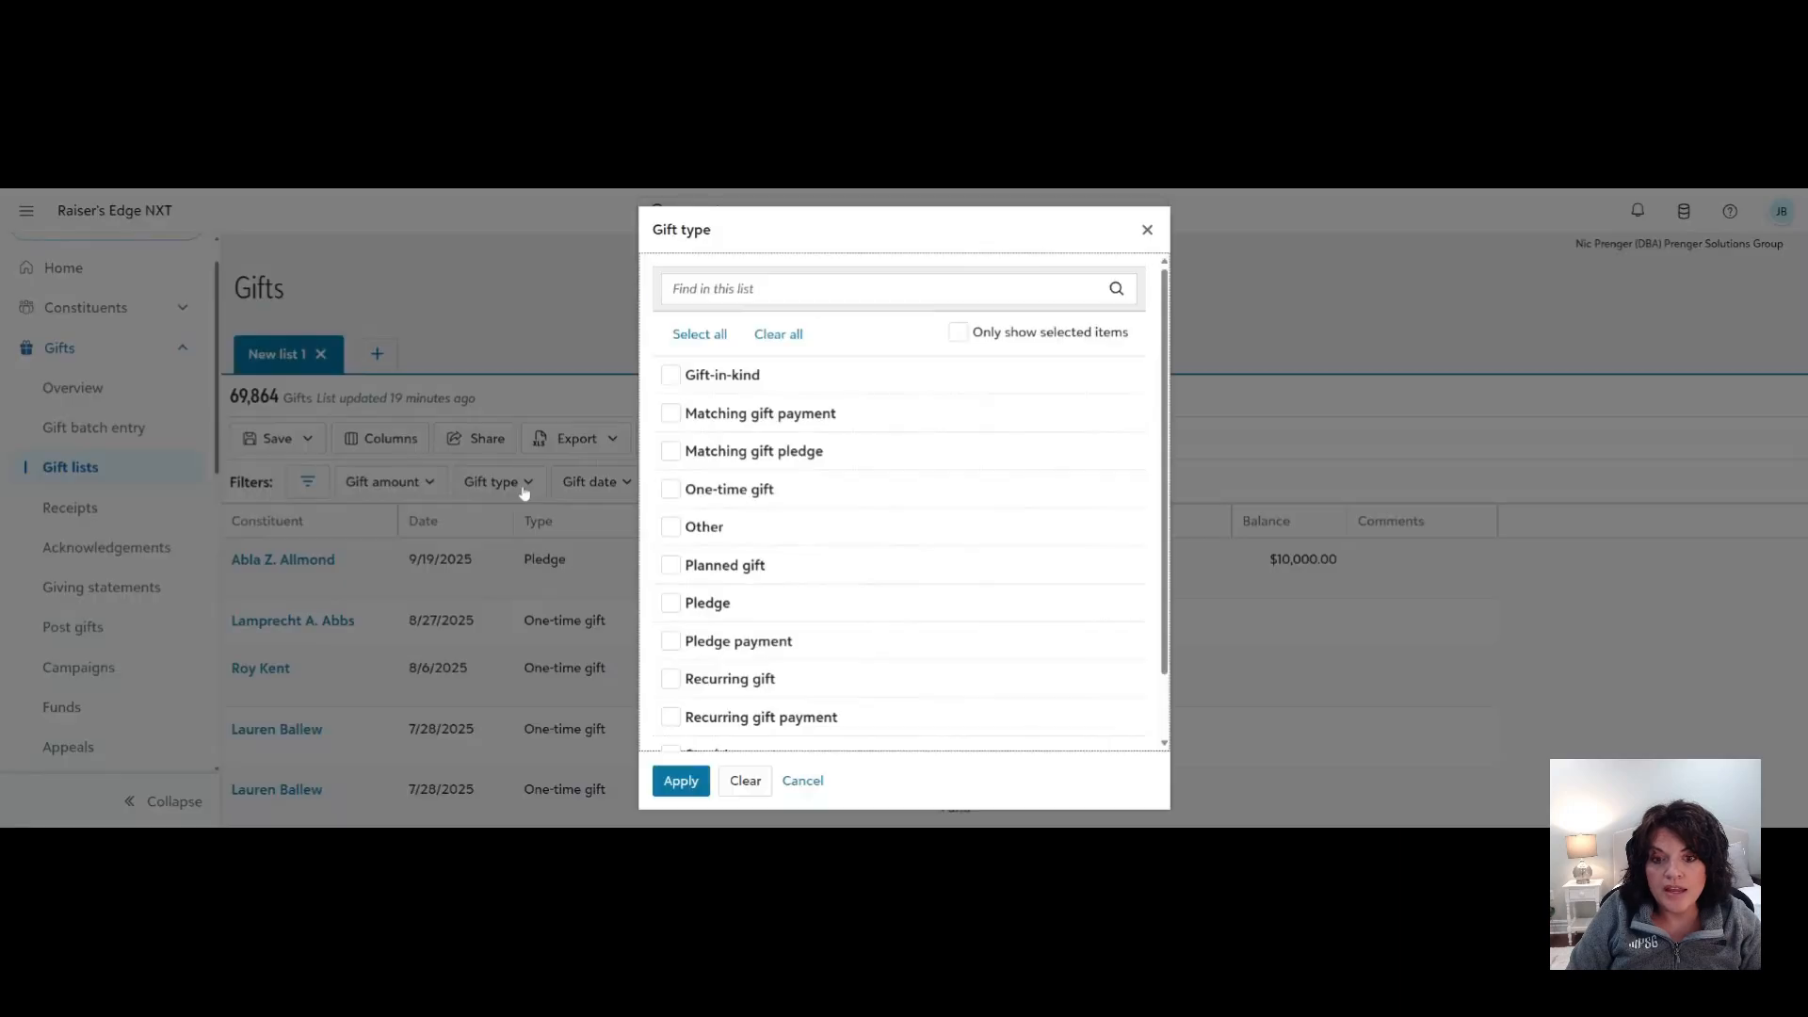
pyautogui.click(670, 603)
pyautogui.click(680, 781)
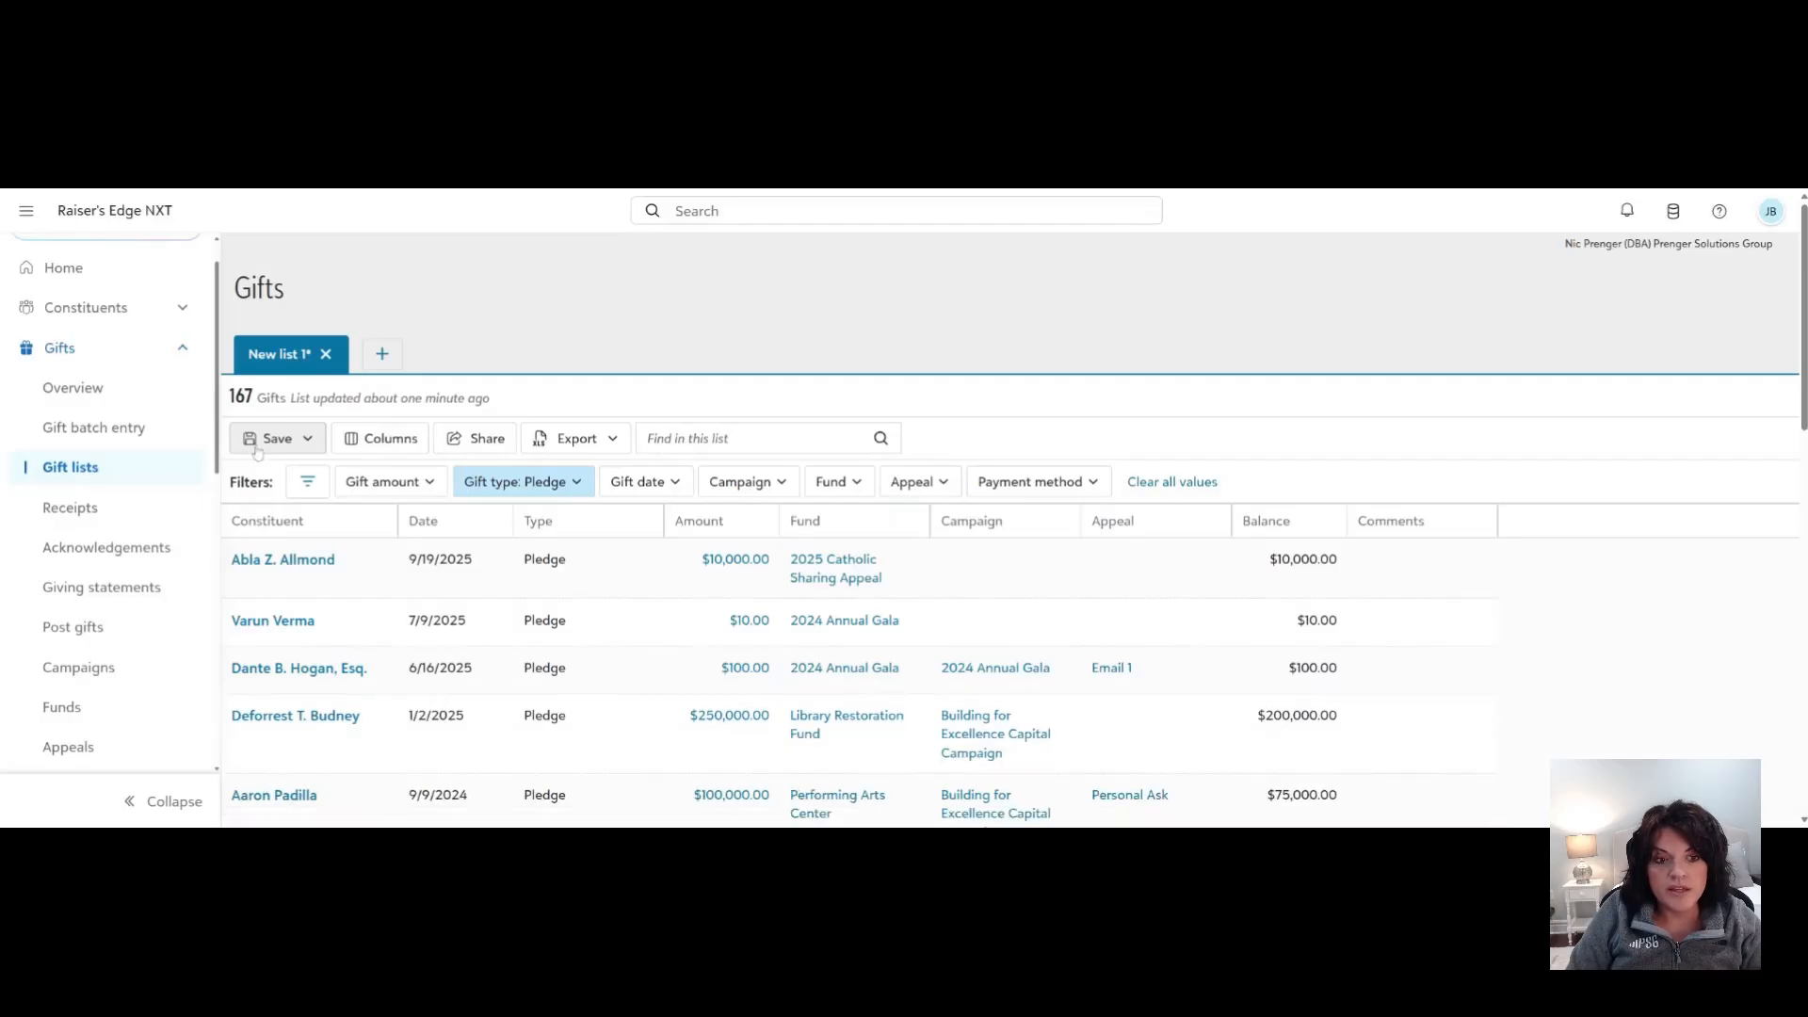
# Add Batch number, Fundraiser, Gift subtype and Acknowledgement status to the gift list's available filters.
pyautogui.click(307, 481)
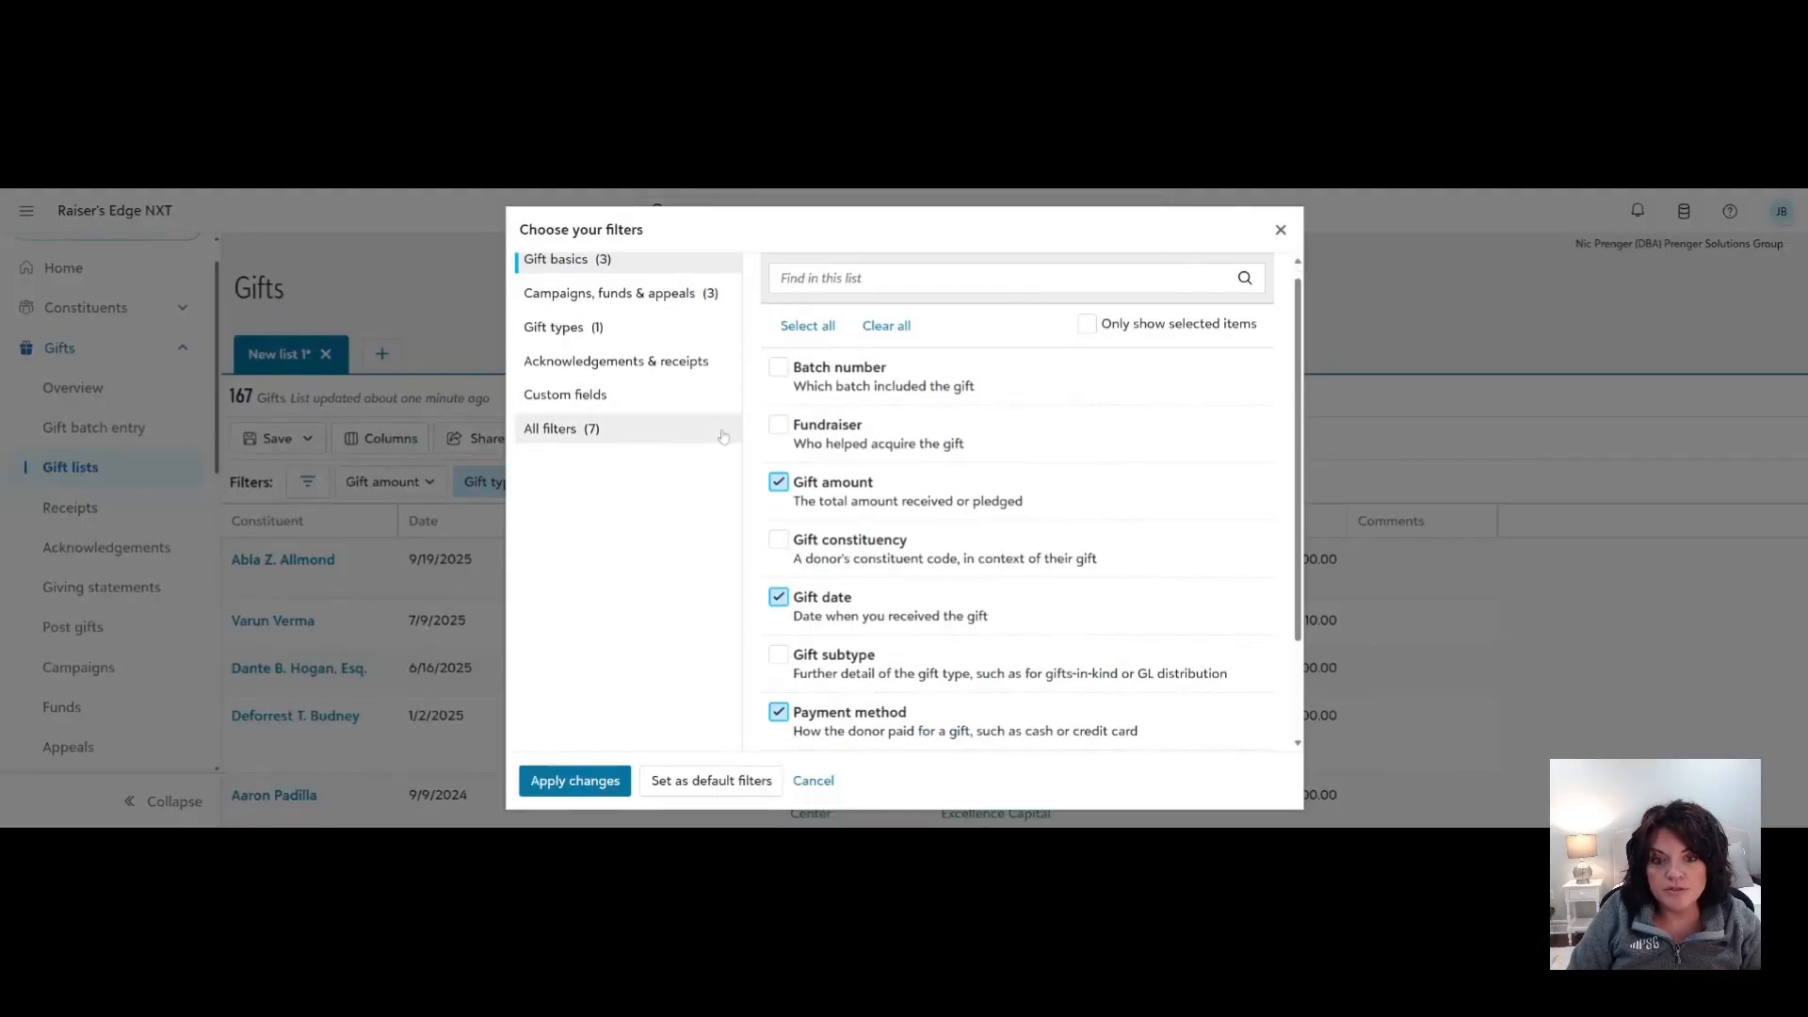
pyautogui.click(778, 369)
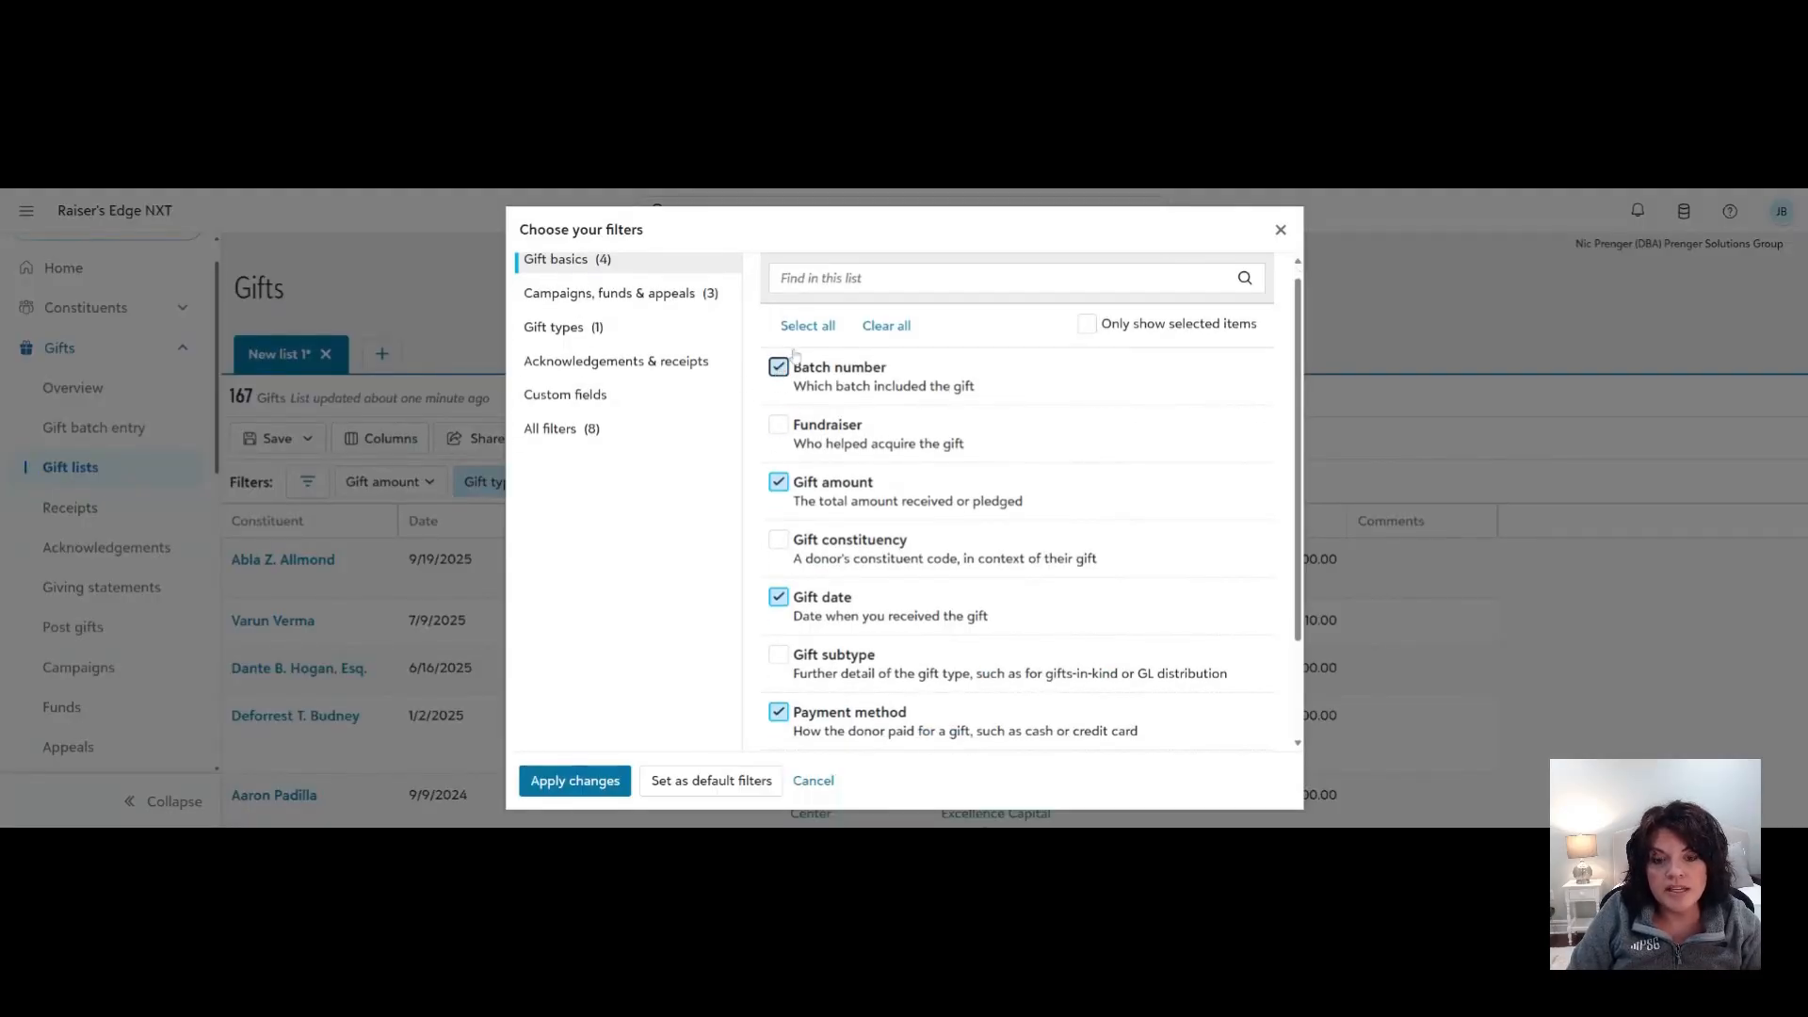
pyautogui.click(781, 428)
pyautogui.scroll(-2, 734, 601)
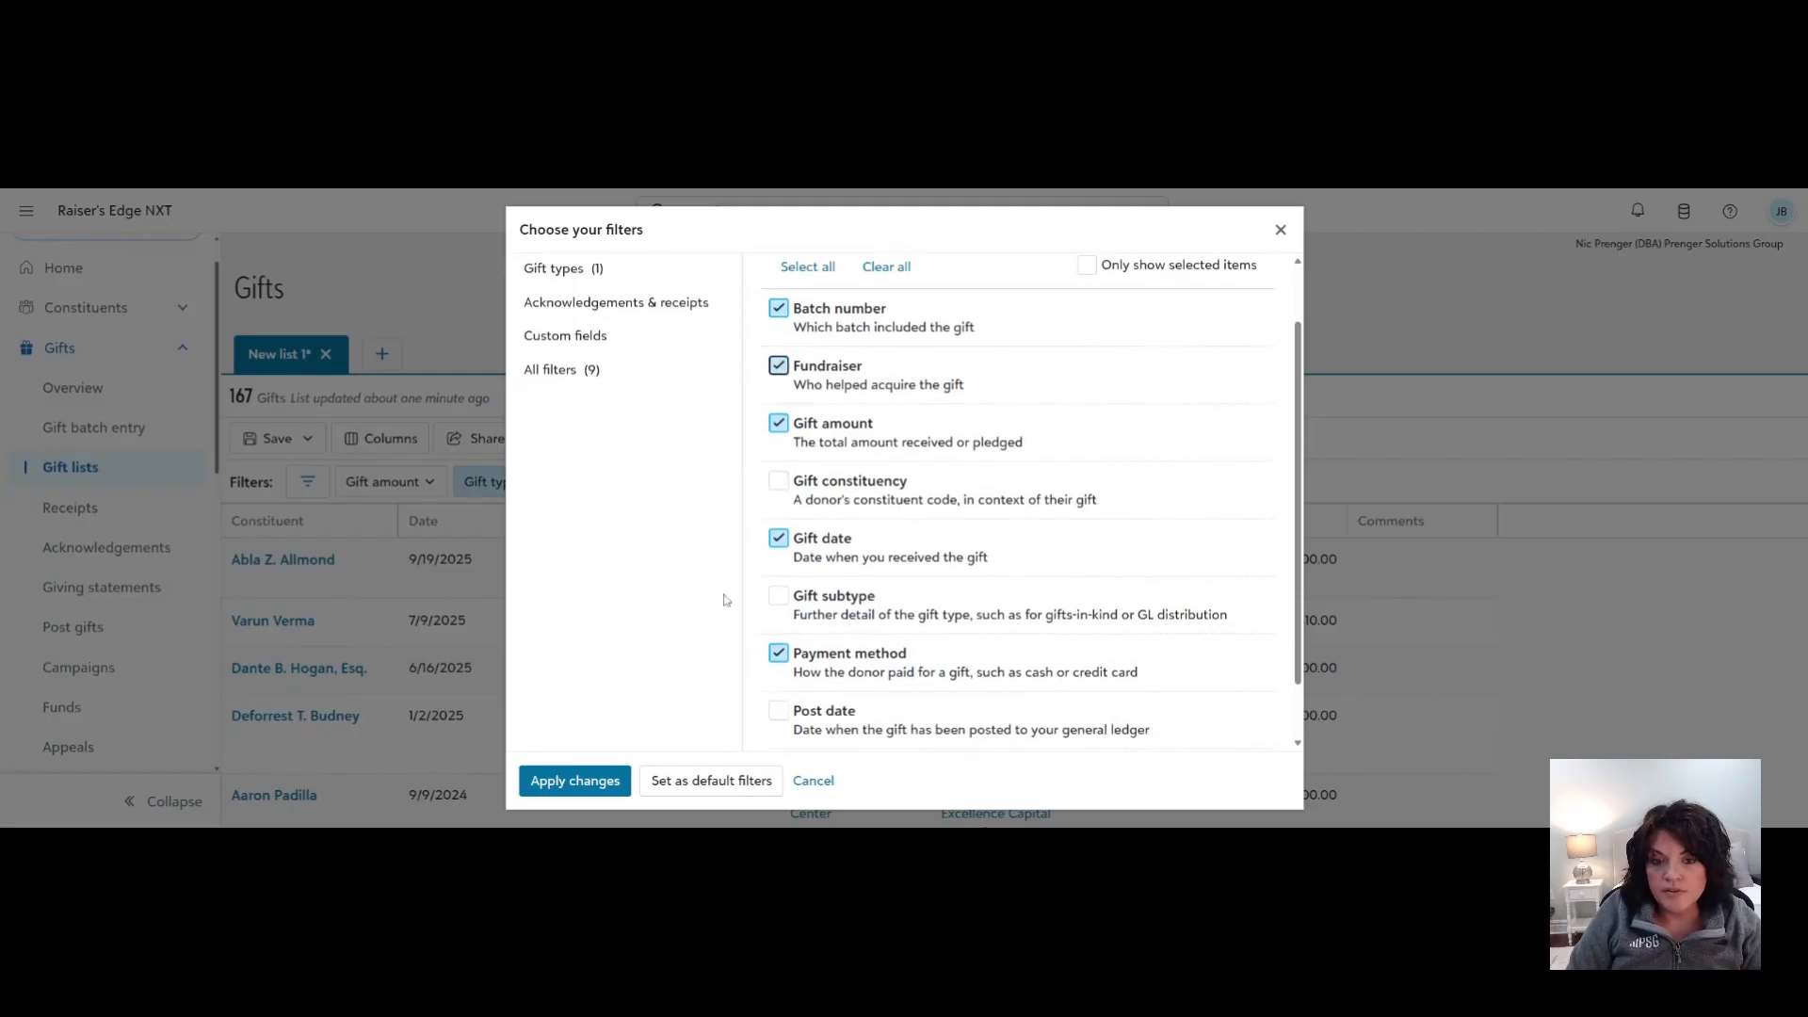
pyautogui.click(776, 586)
pyautogui.scroll(-1, 772, 592)
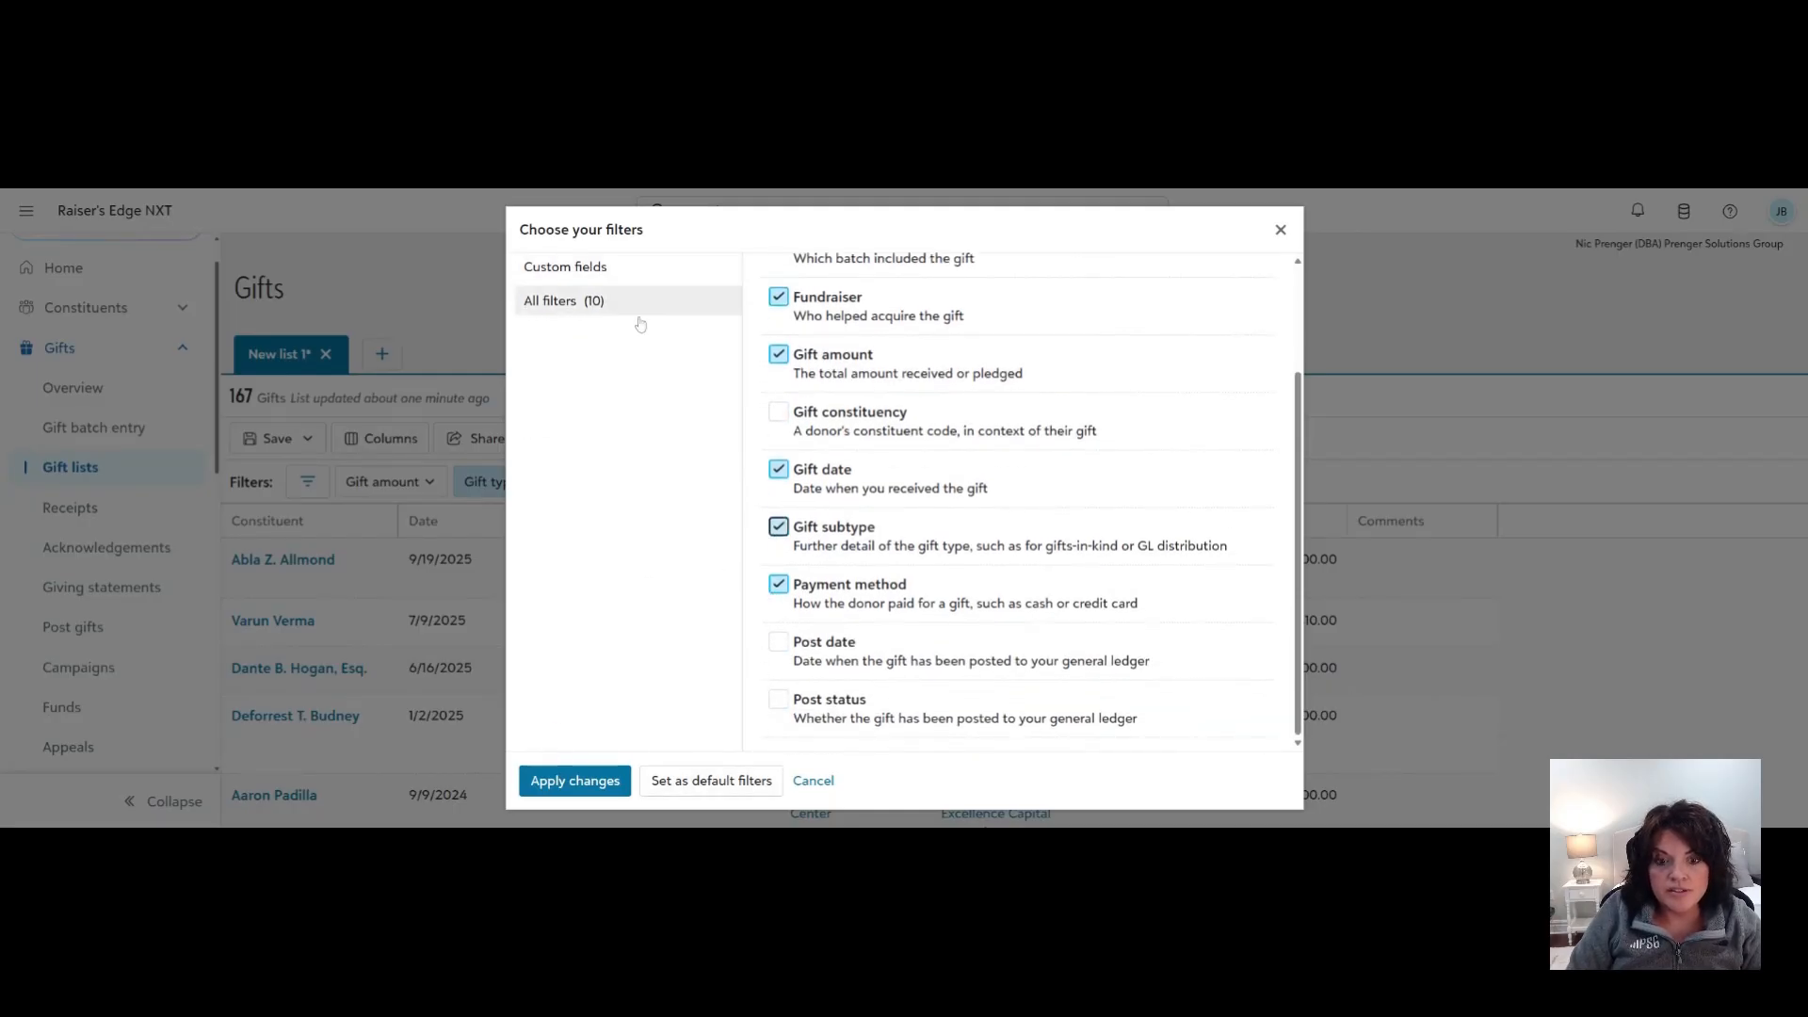
pyautogui.scroll(3, 631, 339)
pyautogui.click(611, 376)
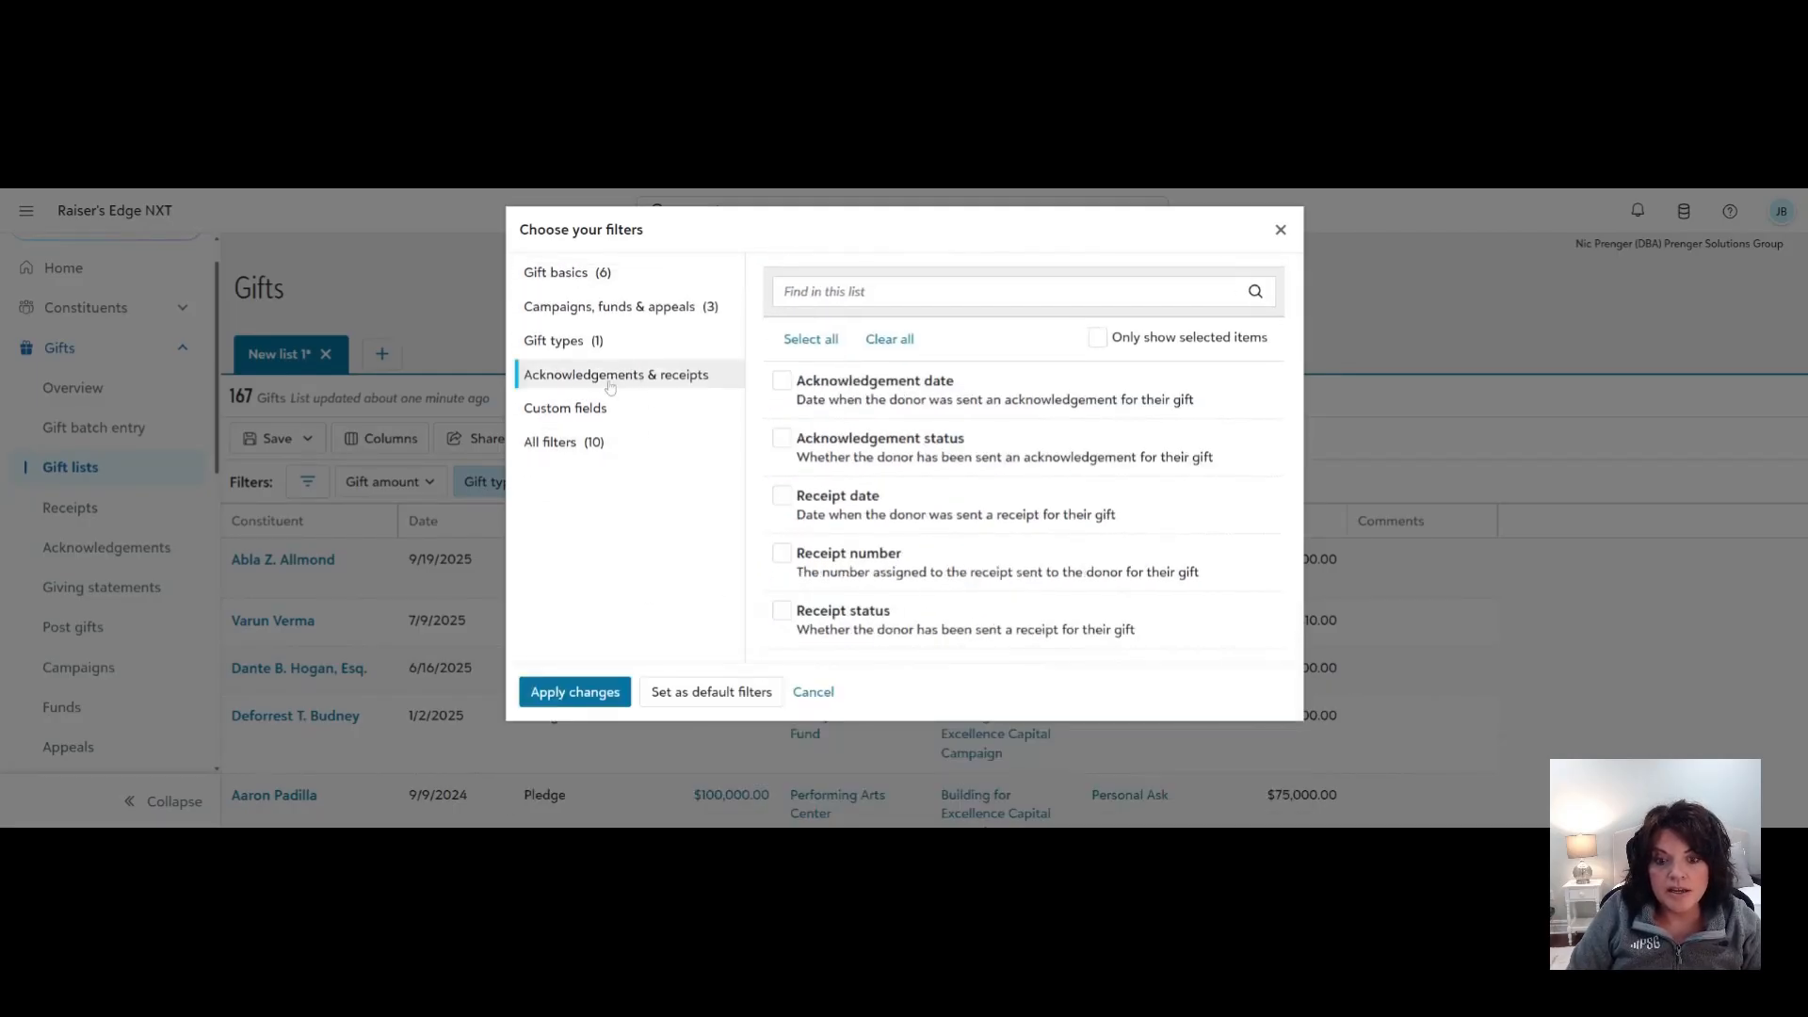
pyautogui.click(781, 438)
pyautogui.click(598, 695)
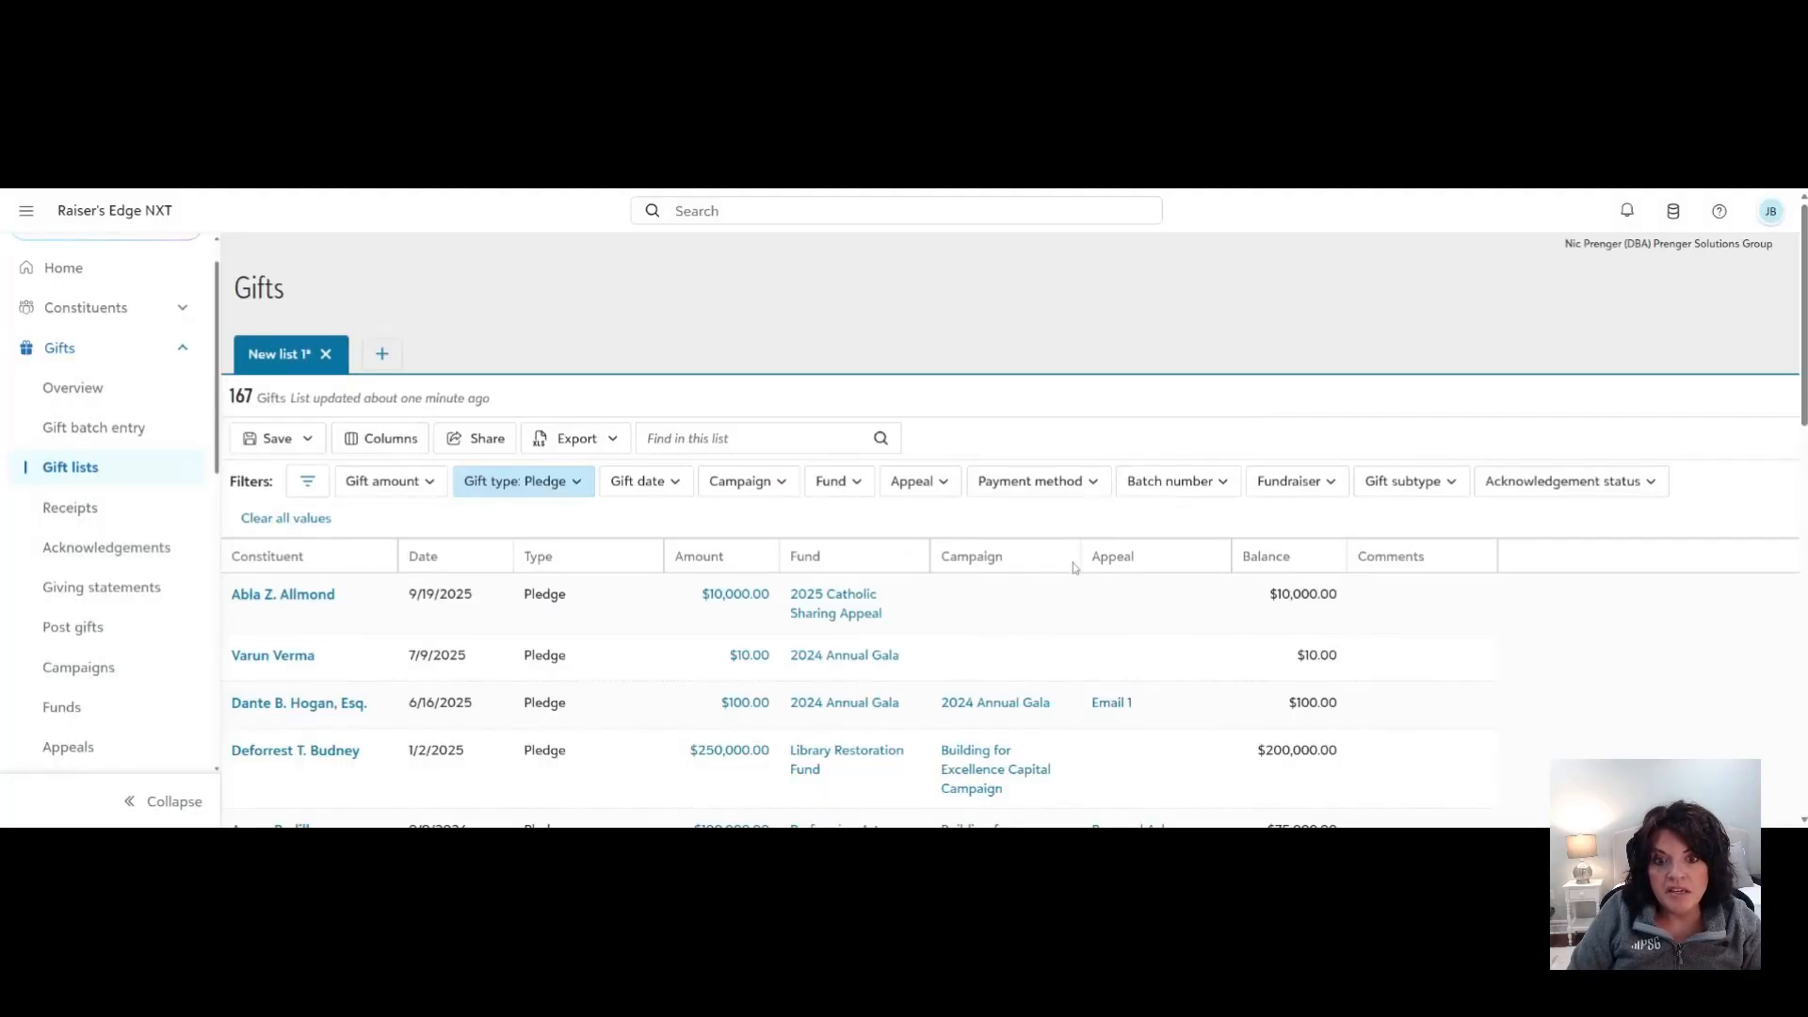
# Filter the gift list by the ACH gift subtype.
pyautogui.click(977, 482)
pyautogui.press('Escape')
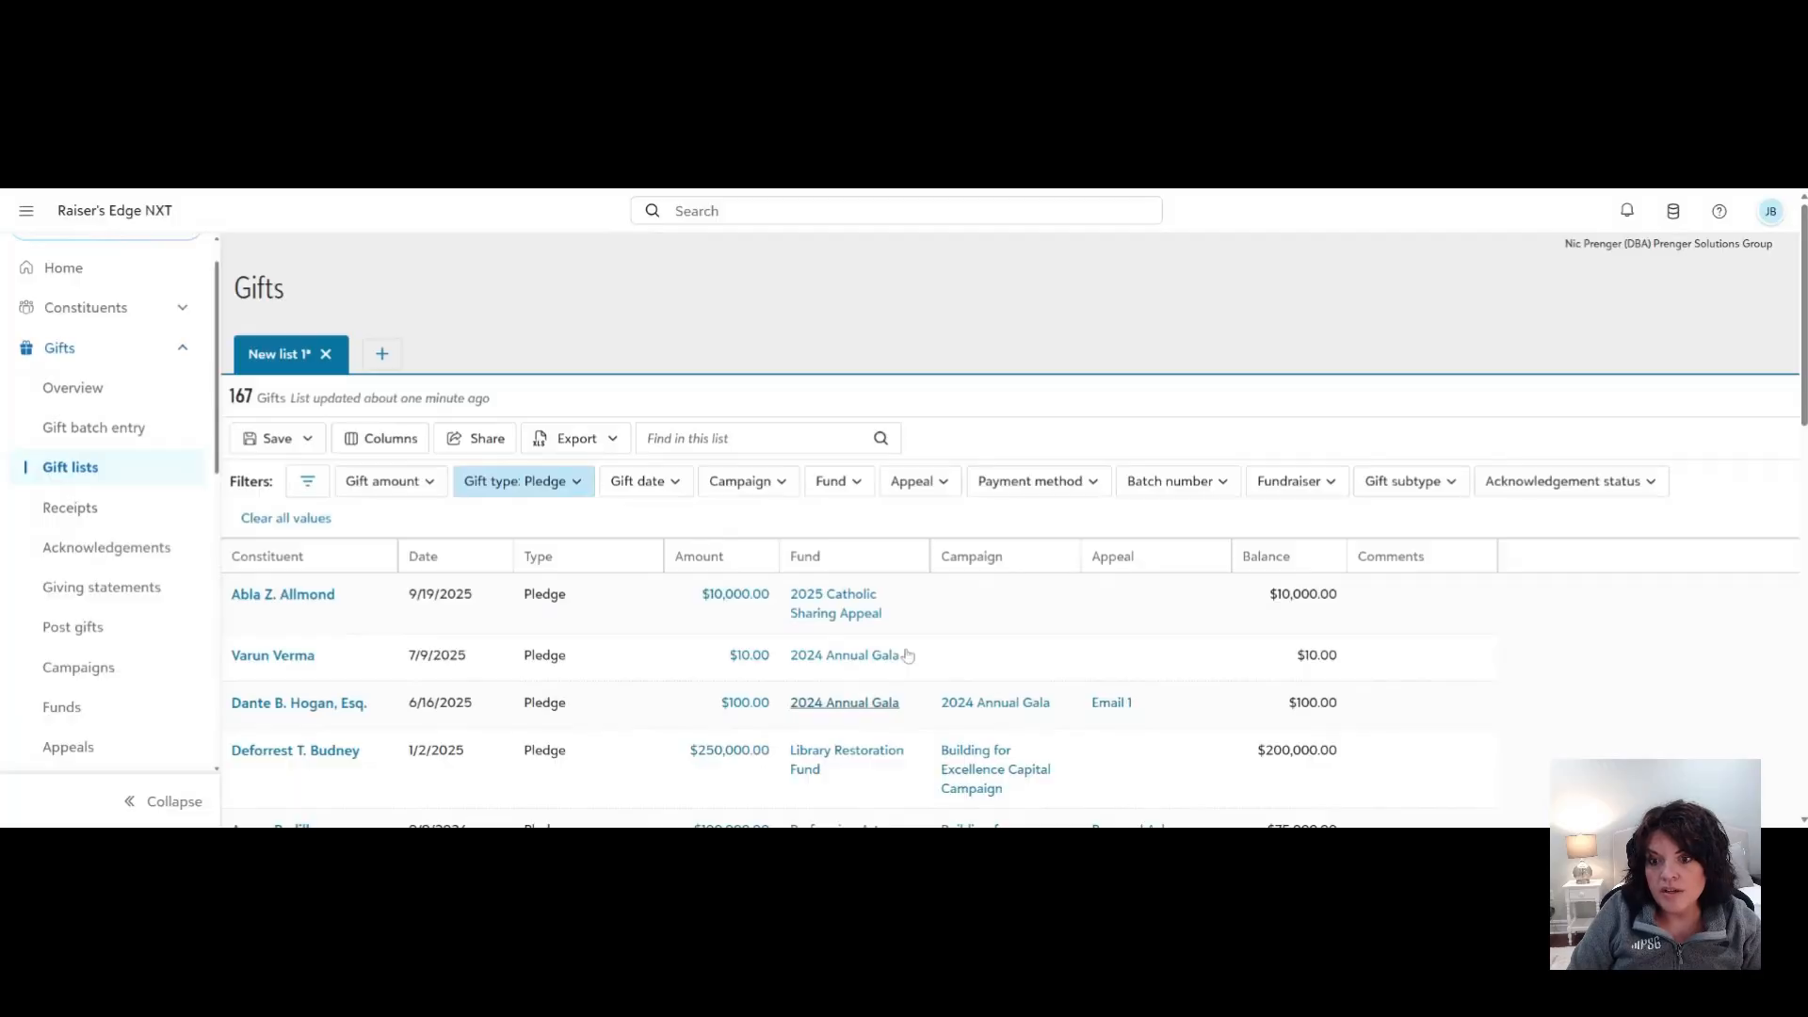
pyautogui.click(1409, 481)
pyautogui.click(671, 413)
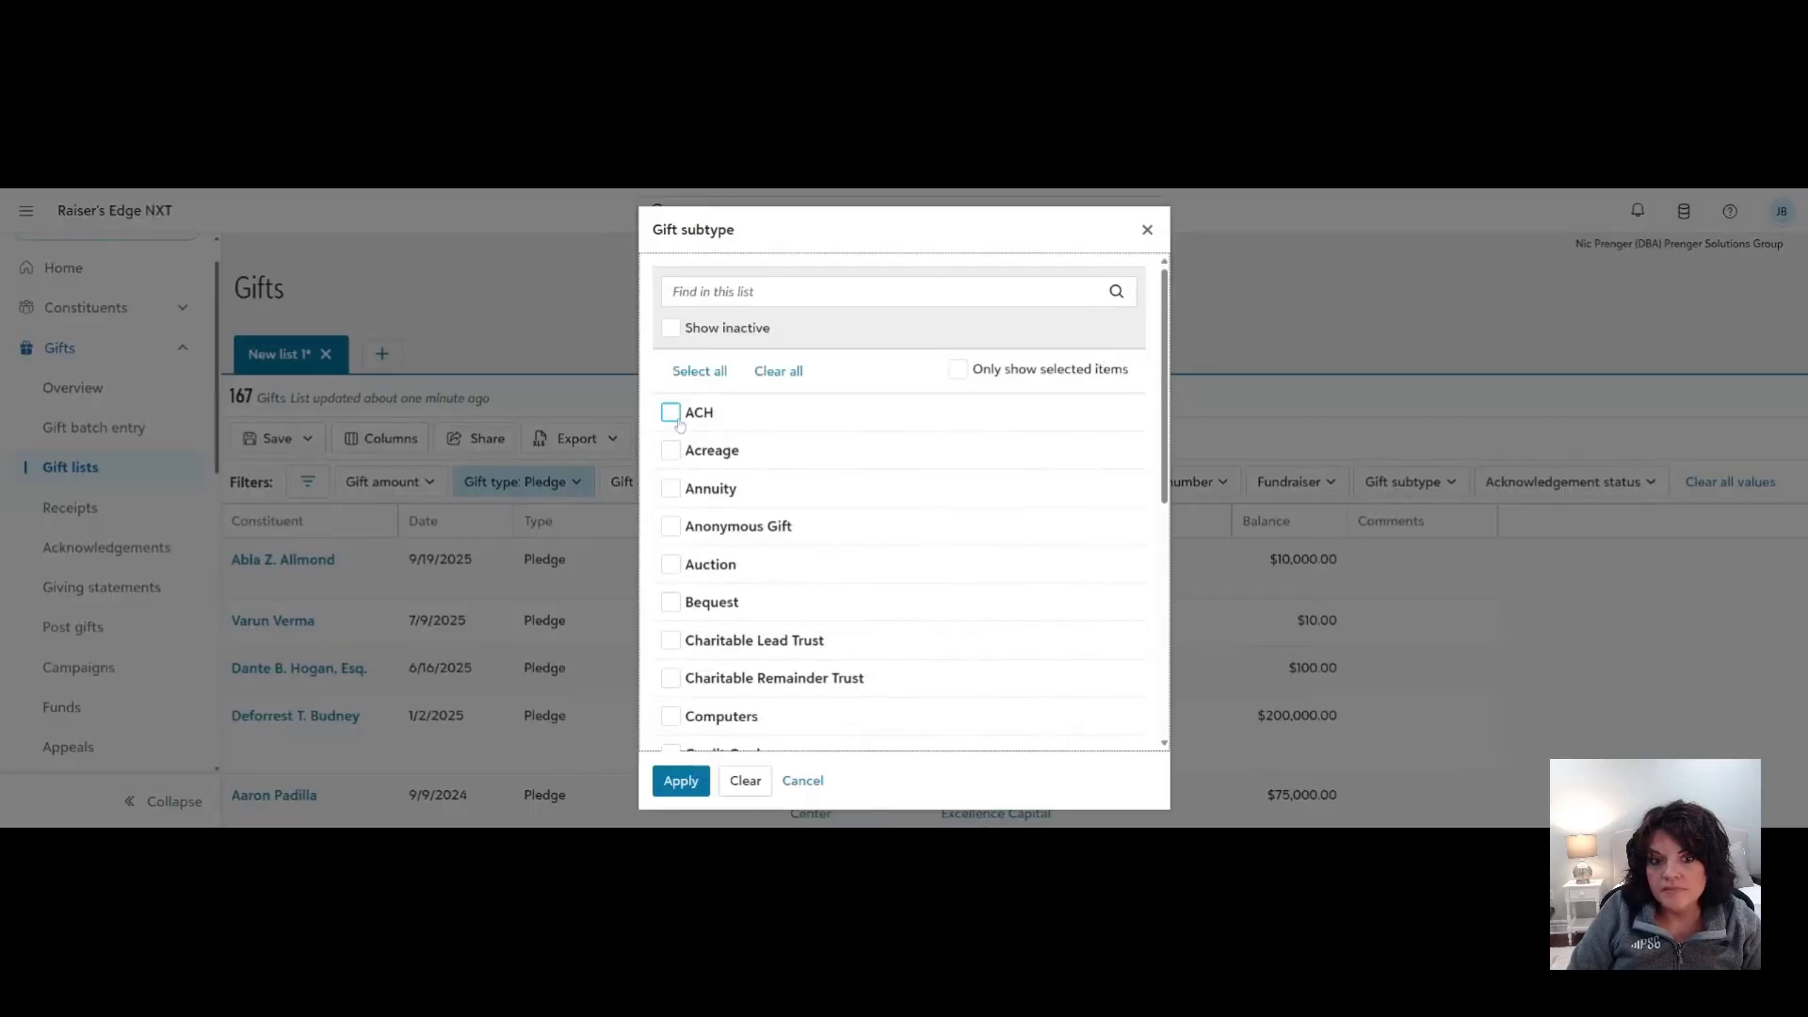
pyautogui.click(679, 781)
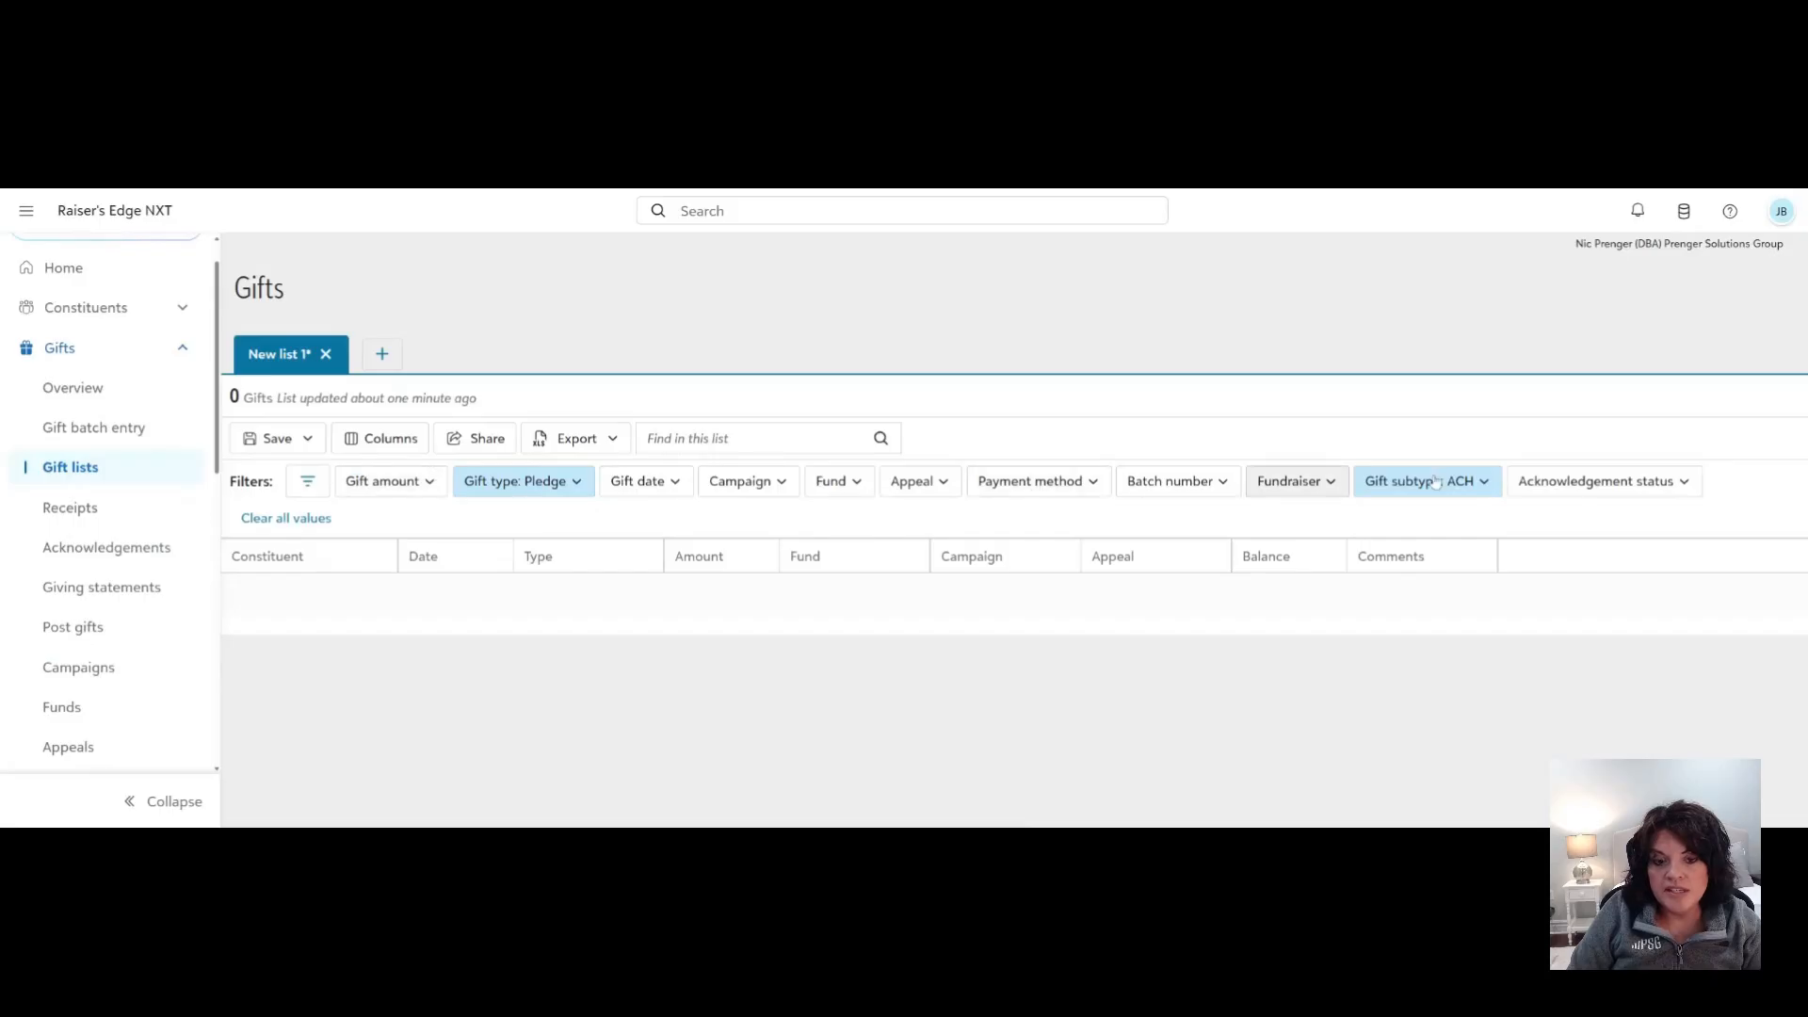
# Change the gift subtype filter to IRA only.
pyautogui.click(1435, 481)
pyautogui.click(671, 413)
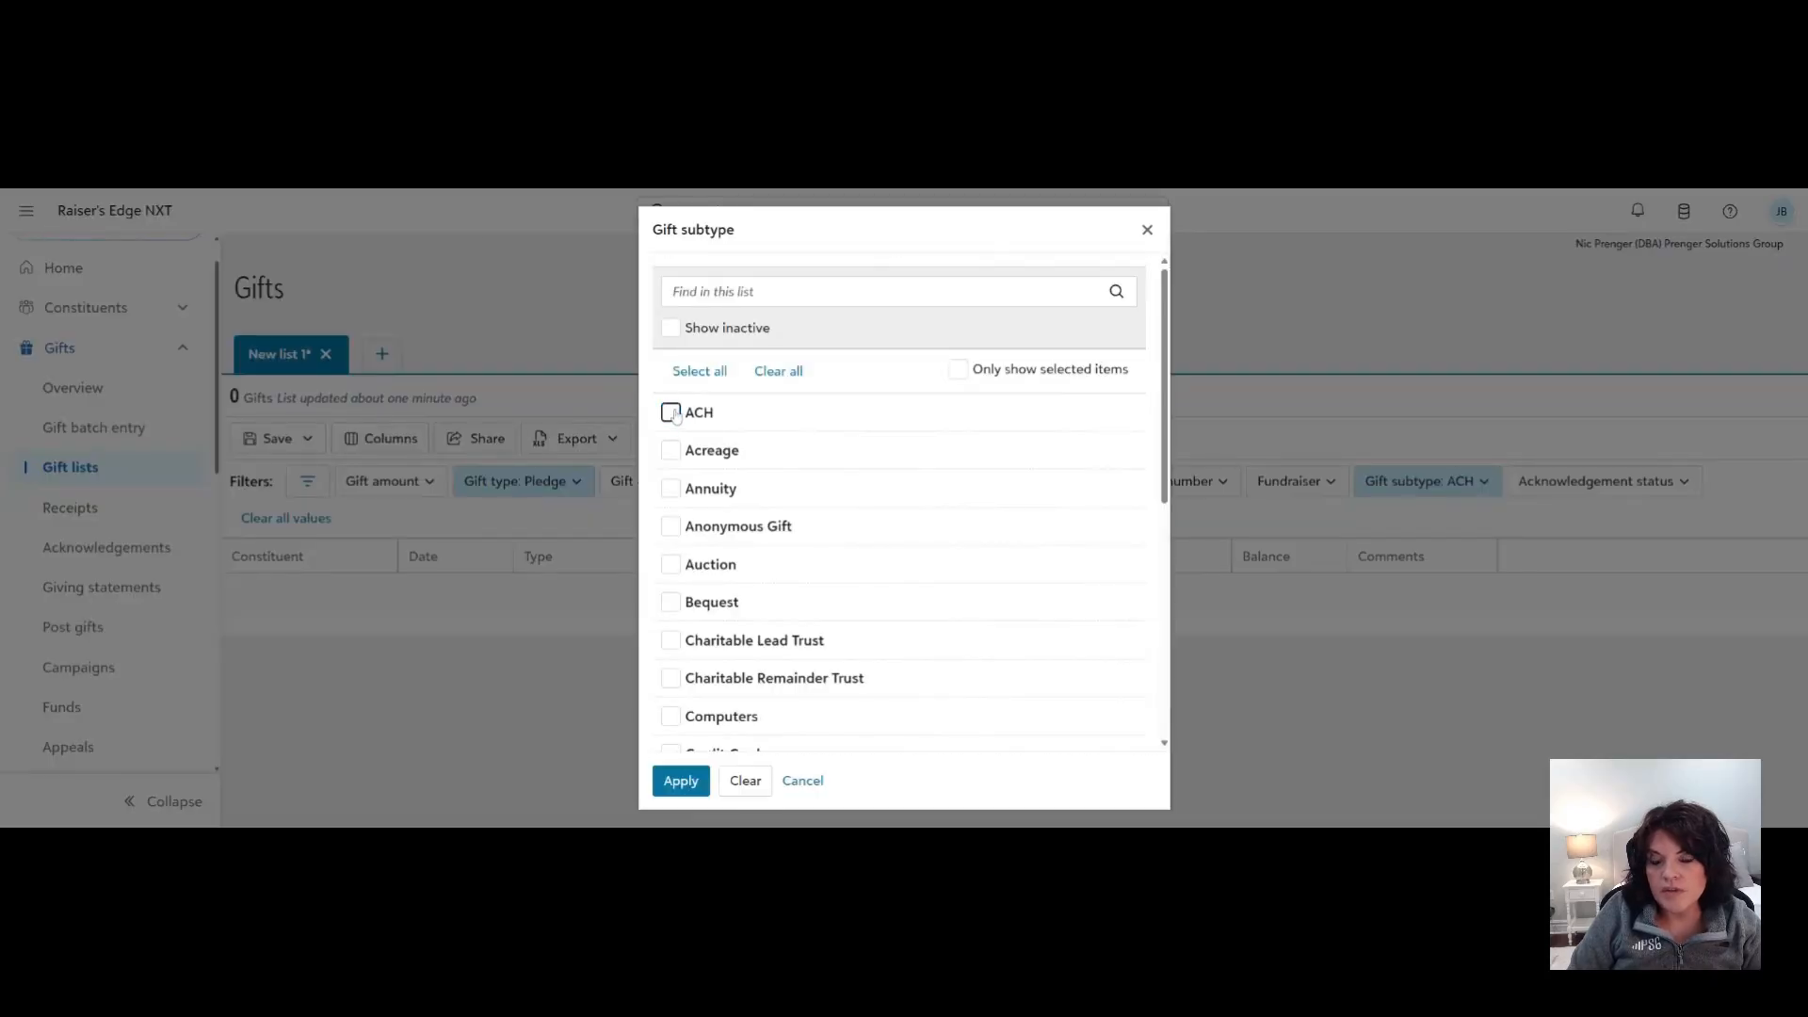
pyautogui.scroll(-4, 676, 433)
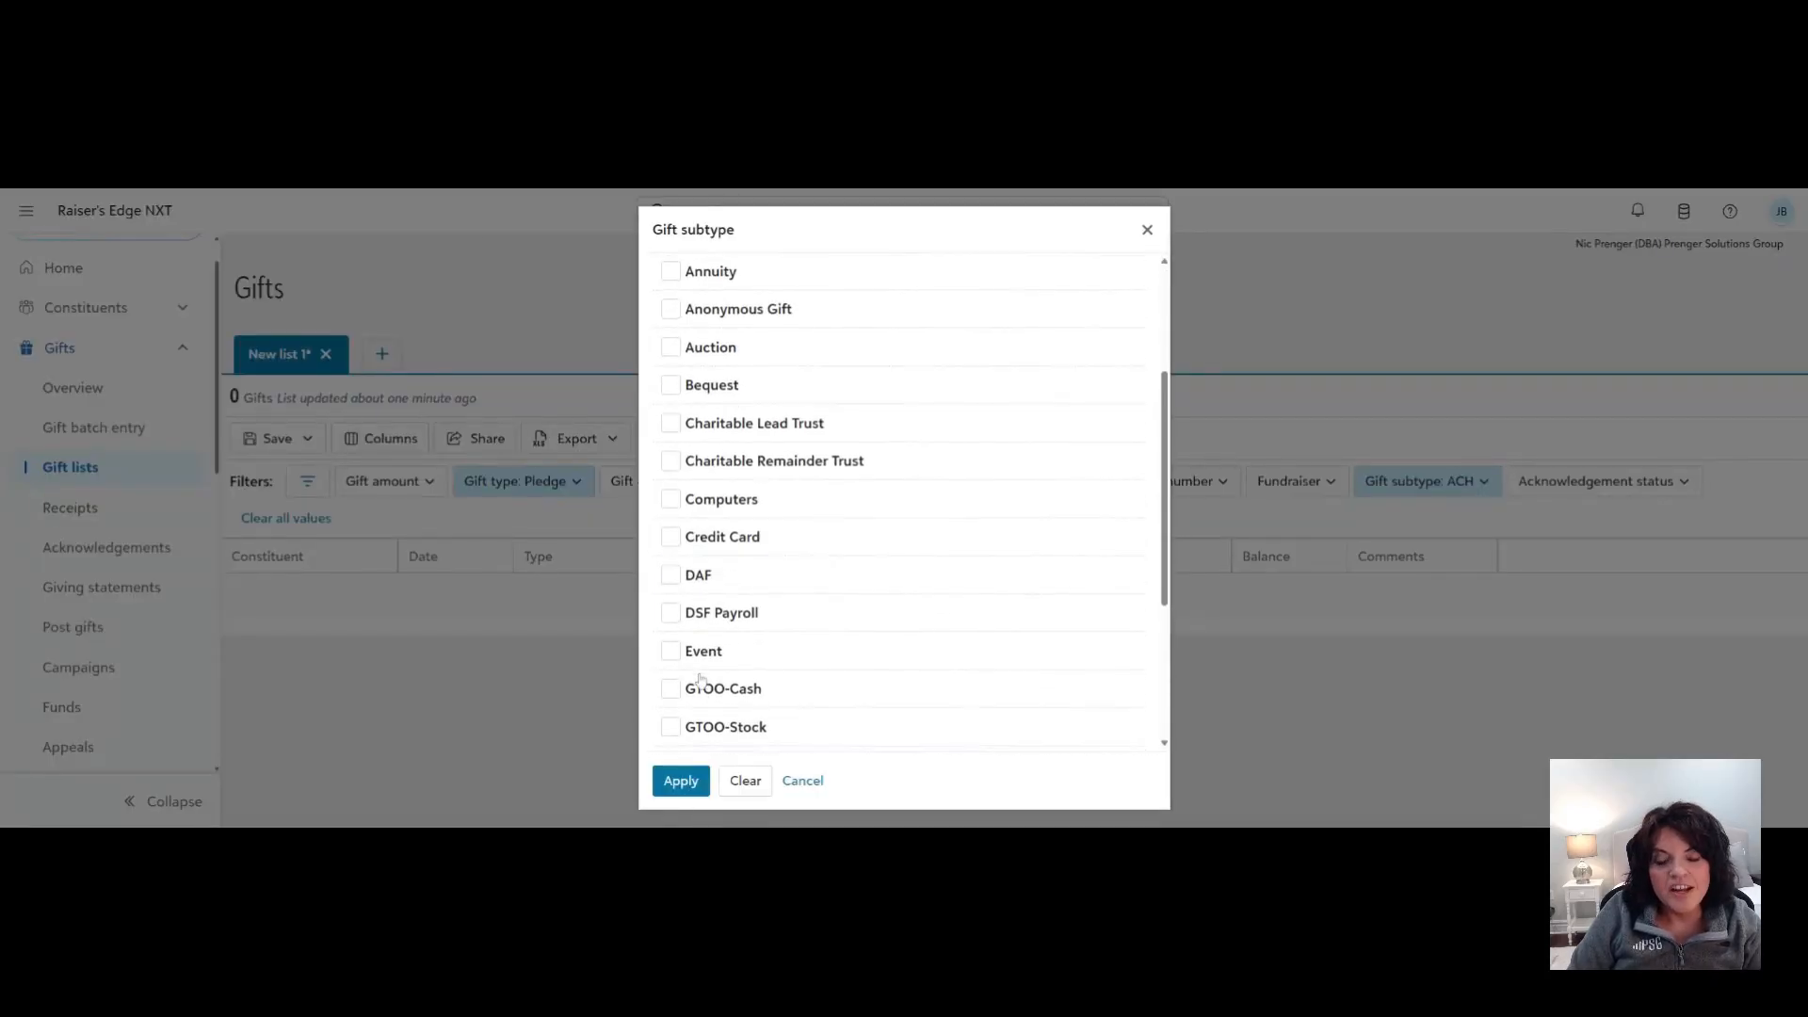
pyautogui.click(671, 627)
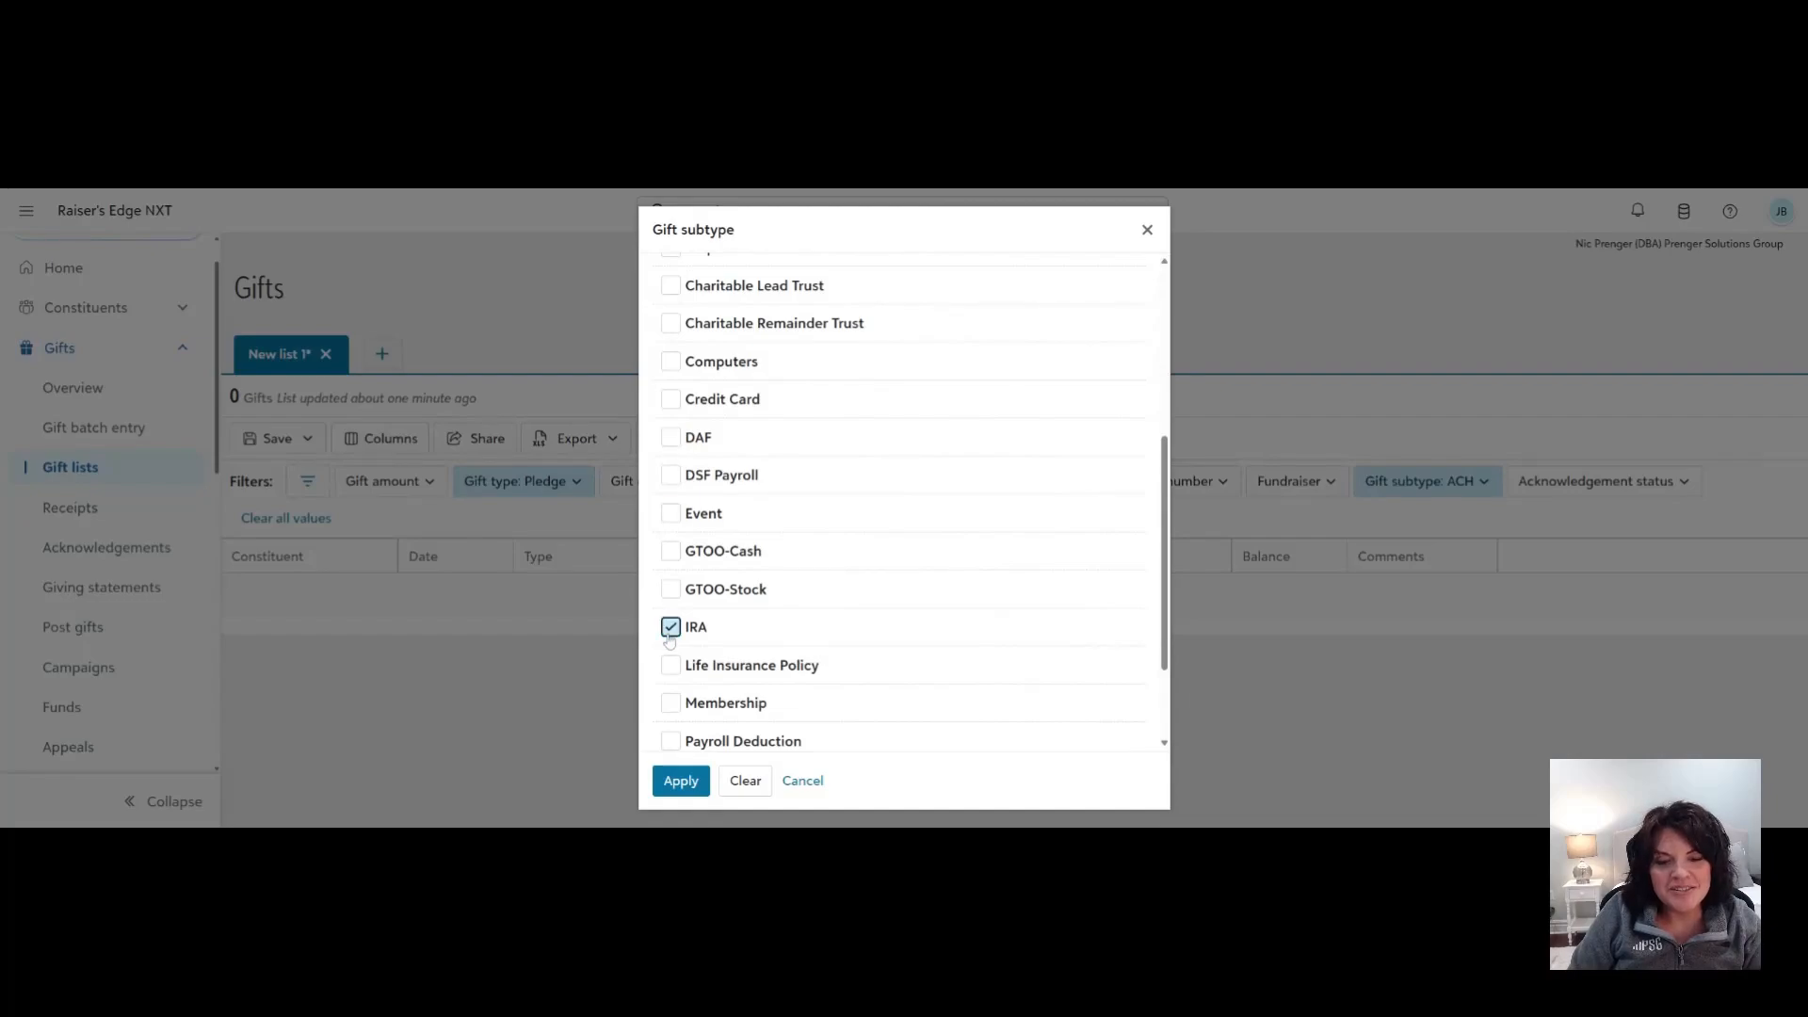
pyautogui.click(673, 779)
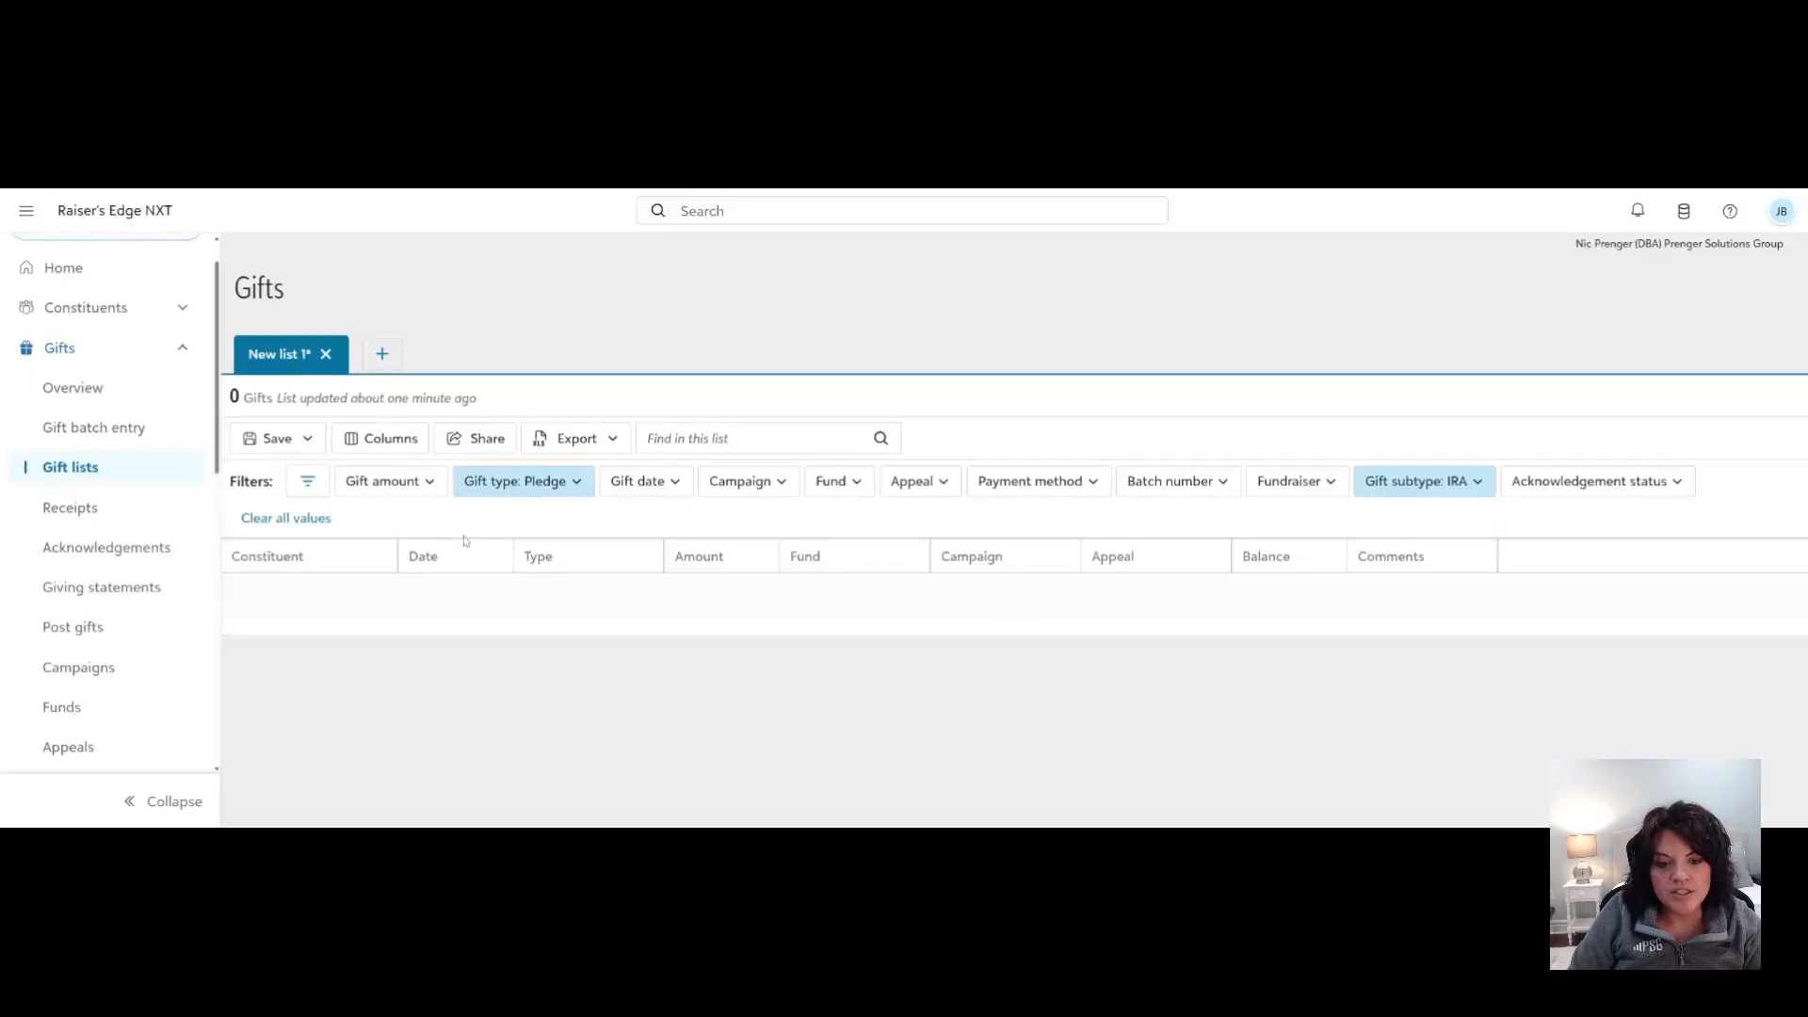
# Change the gift type filter to One-time gift only.
pyautogui.click(562, 487)
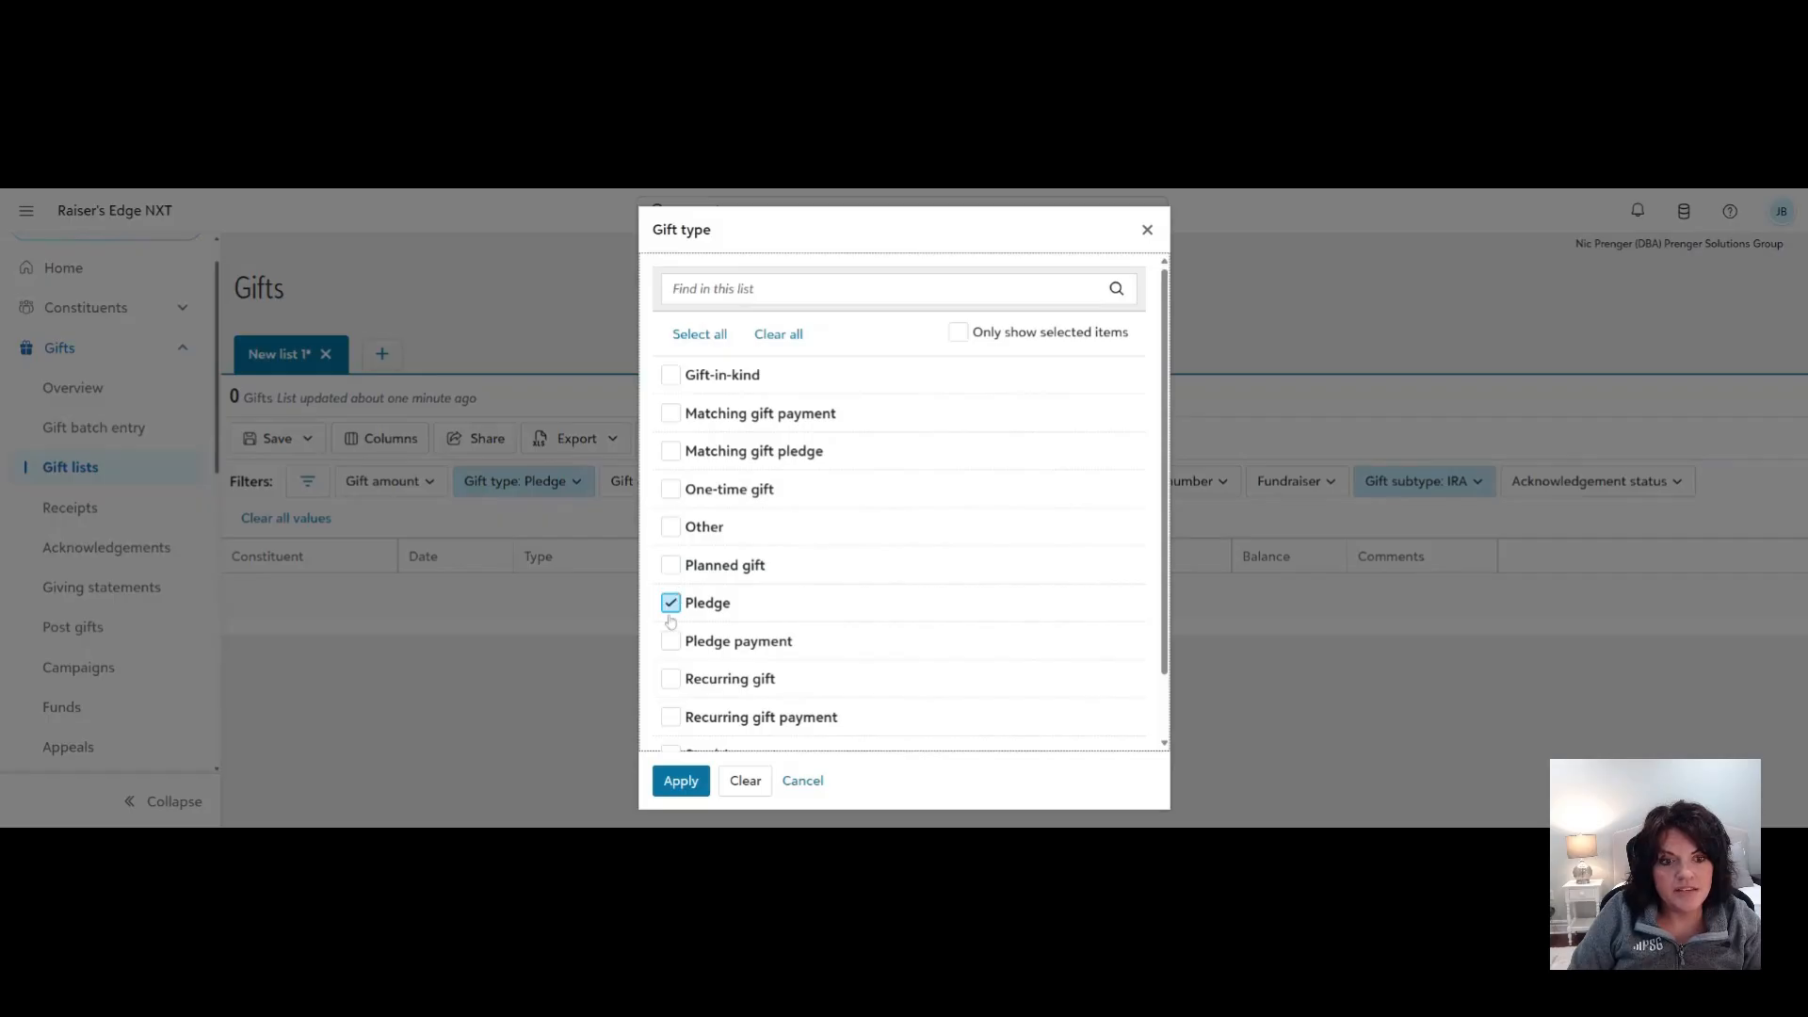
pyautogui.scroll(-1, 670, 621)
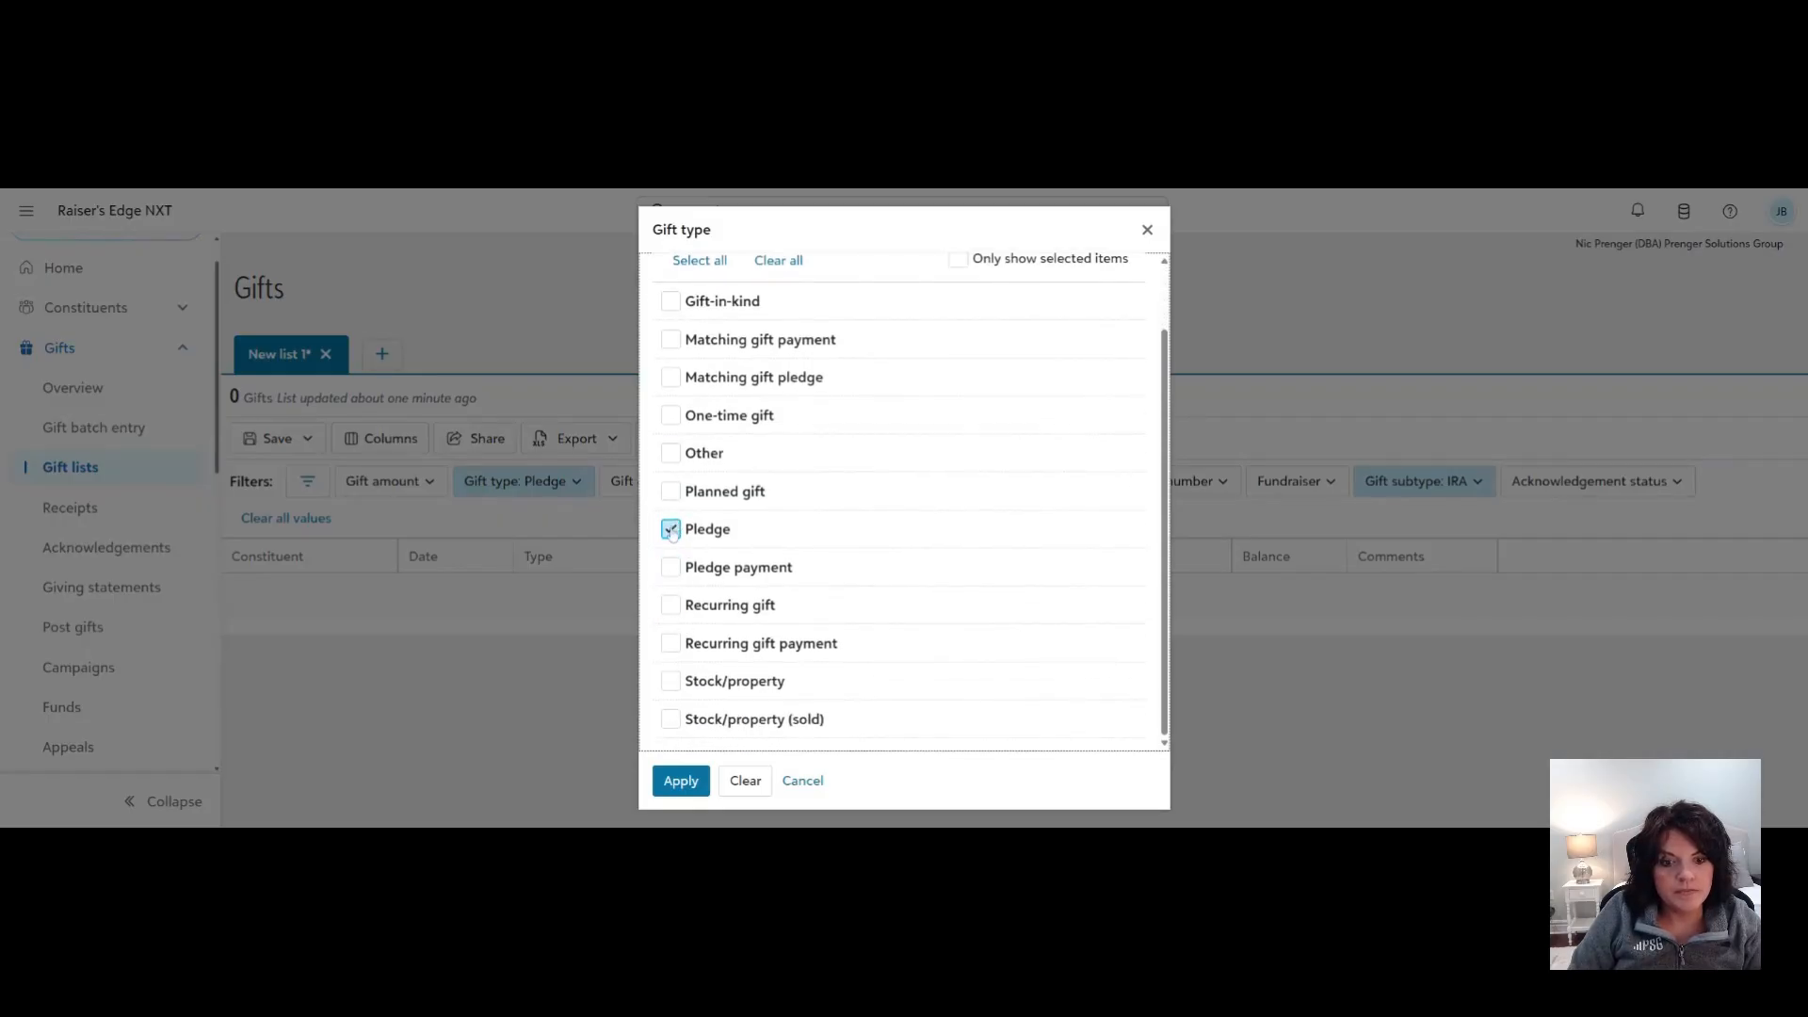
pyautogui.click(671, 531)
pyautogui.click(671, 415)
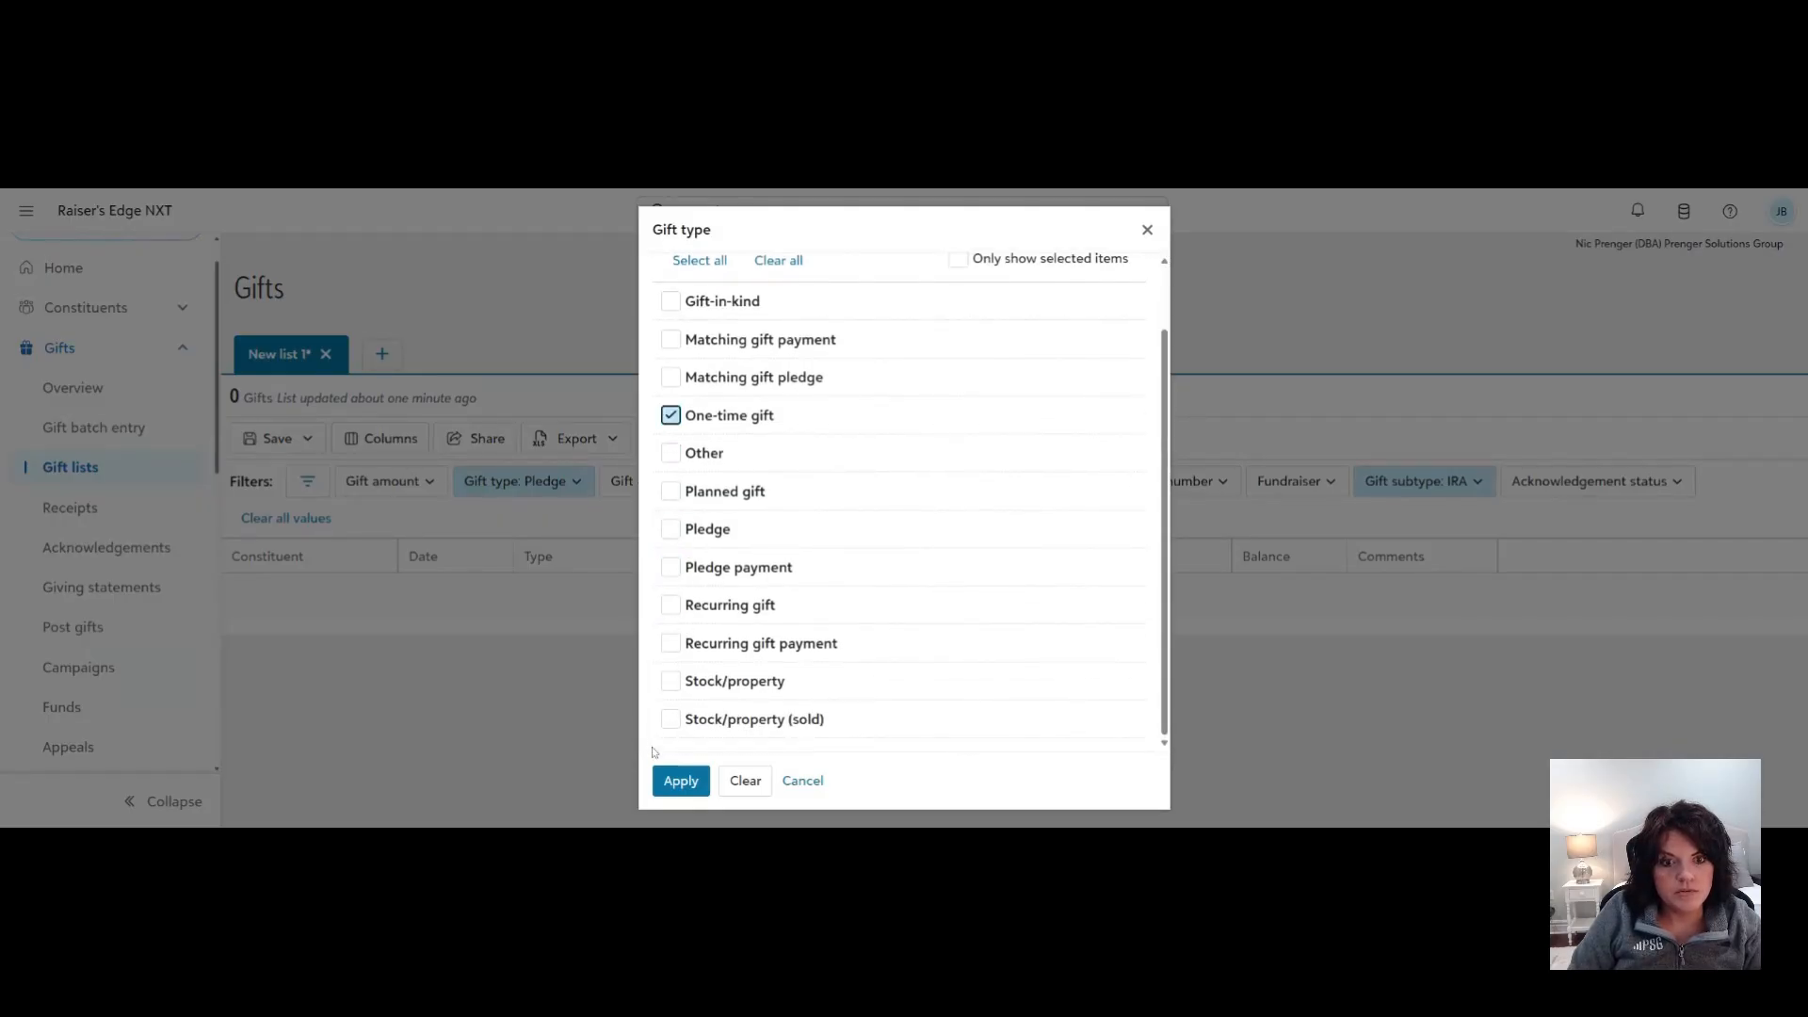
pyautogui.click(680, 780)
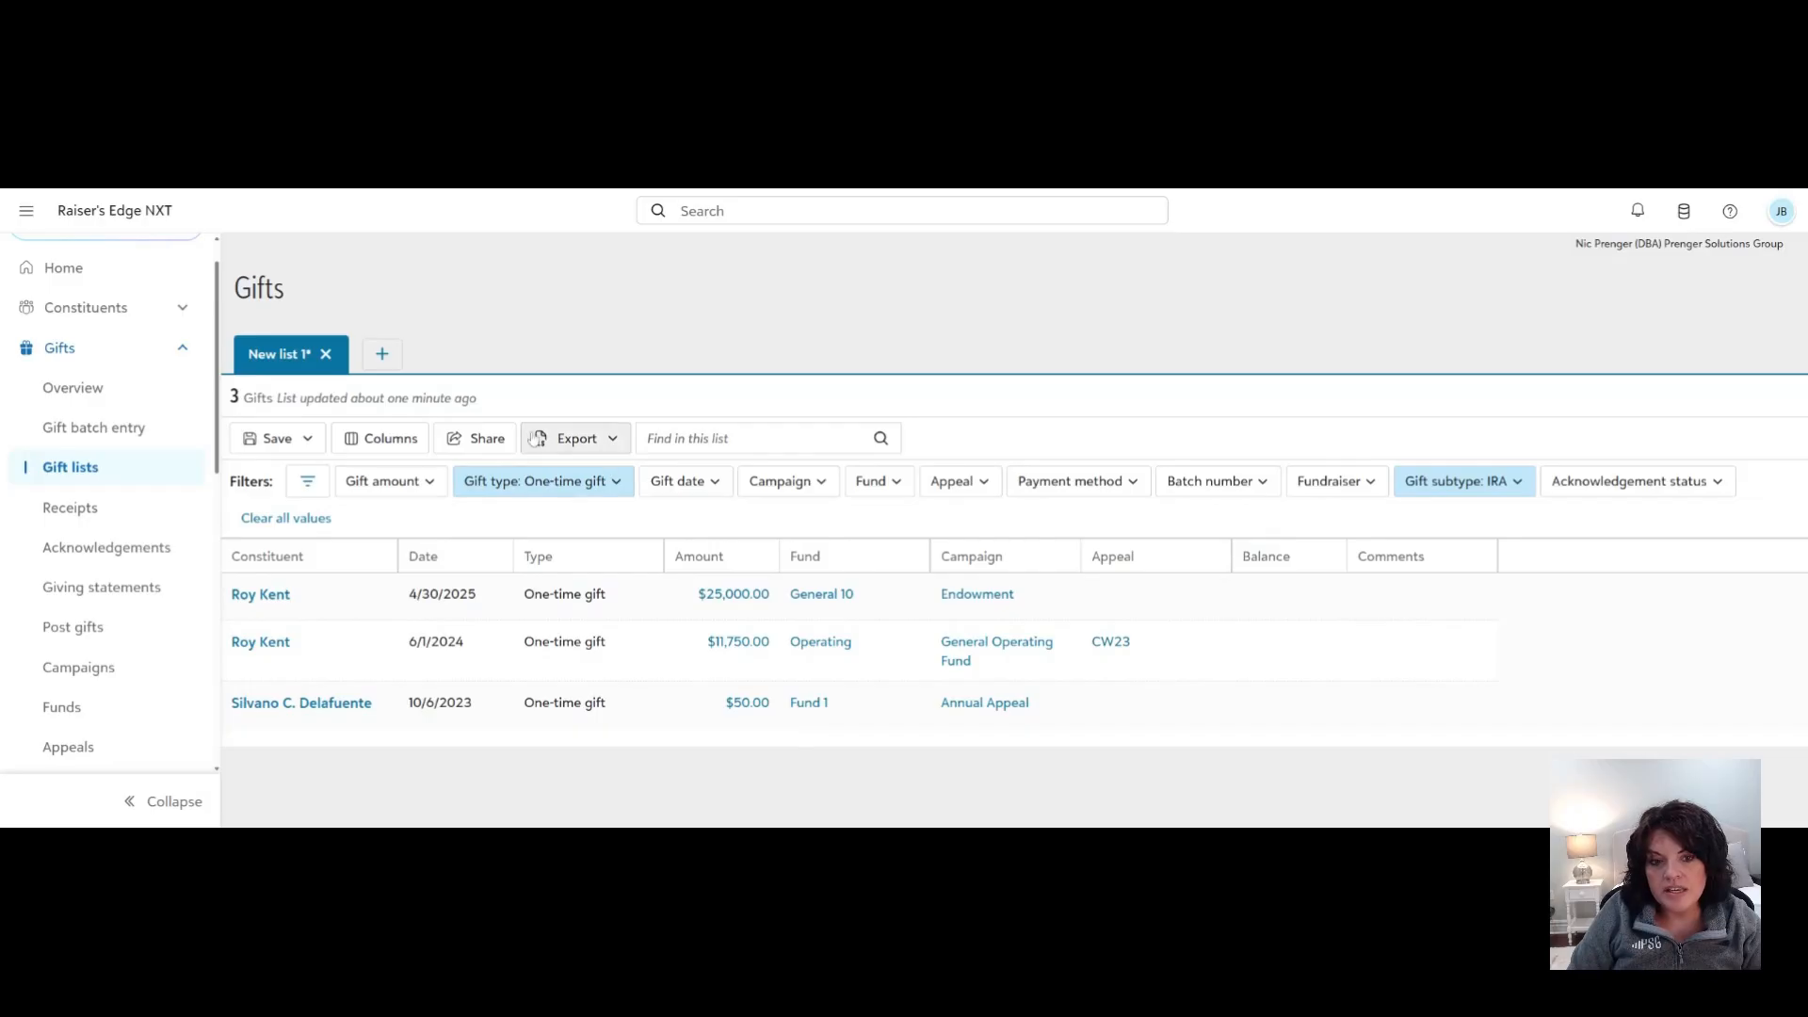
# View the gift list's export options and try a search within the list by a donor's last name, clearing it at the end.
pyautogui.click(577, 439)
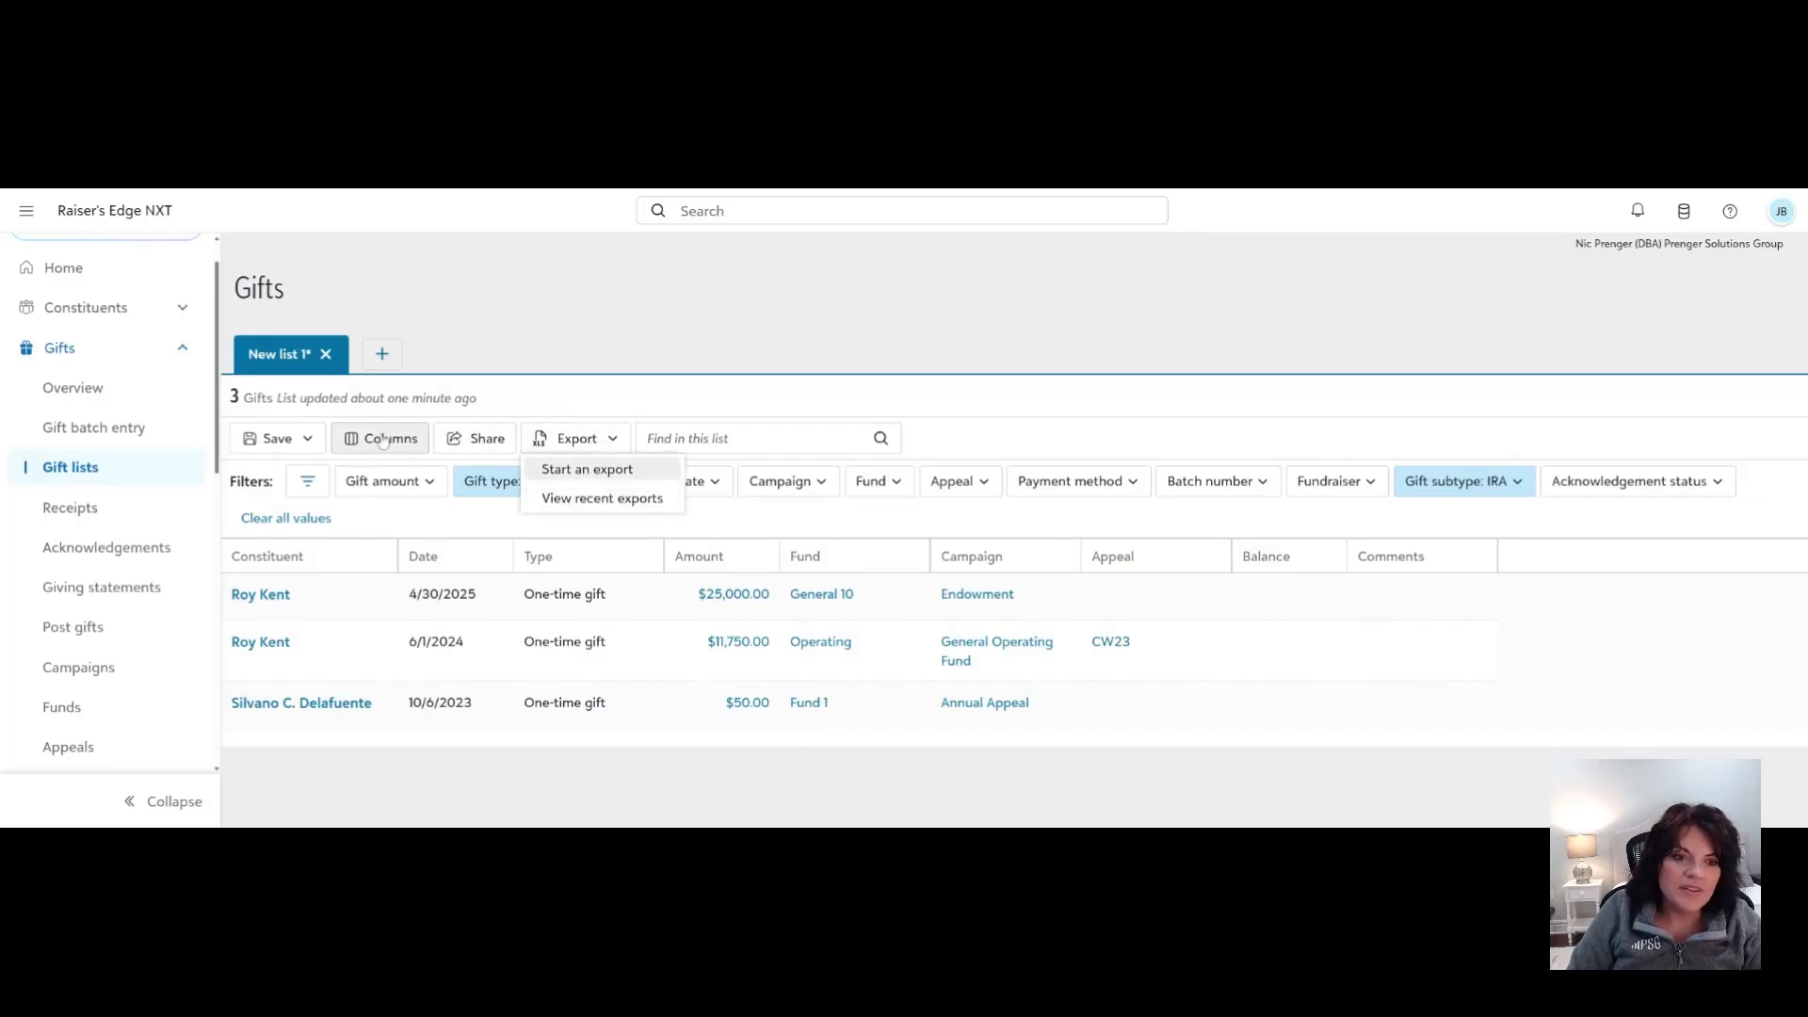
pyautogui.click(647, 335)
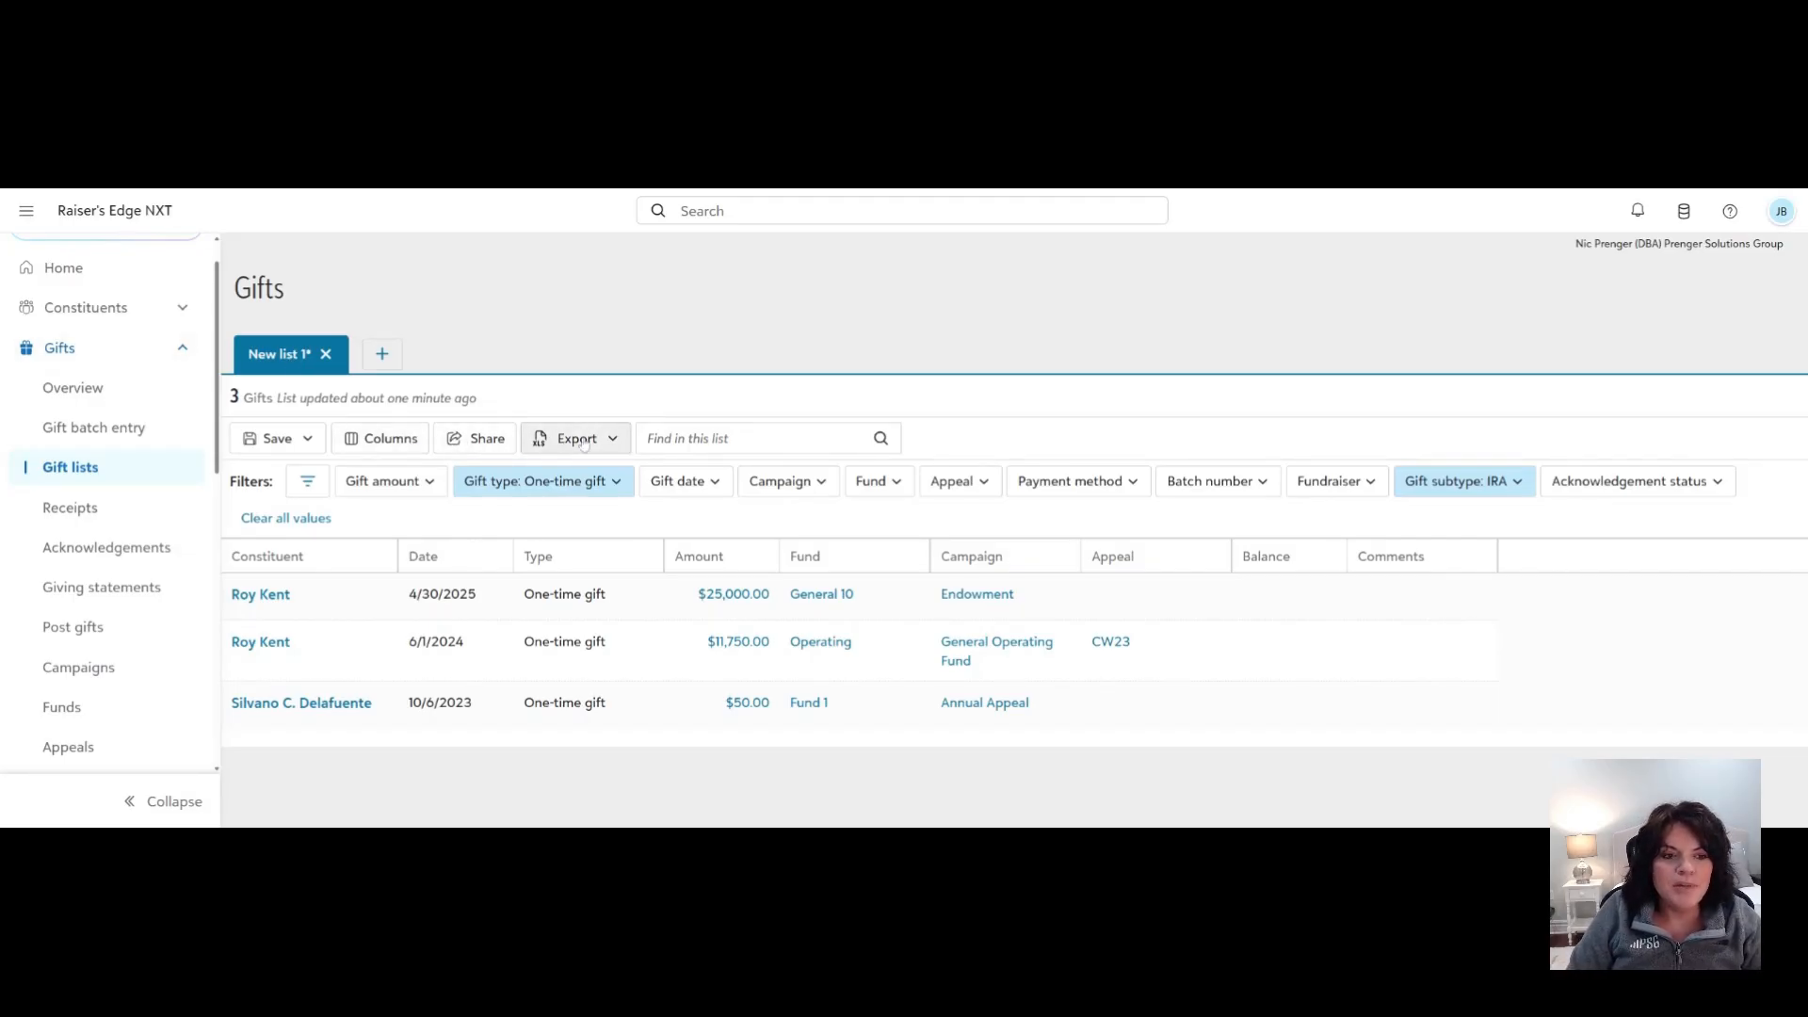
pyautogui.click(647, 438)
pyautogui.write('ken')
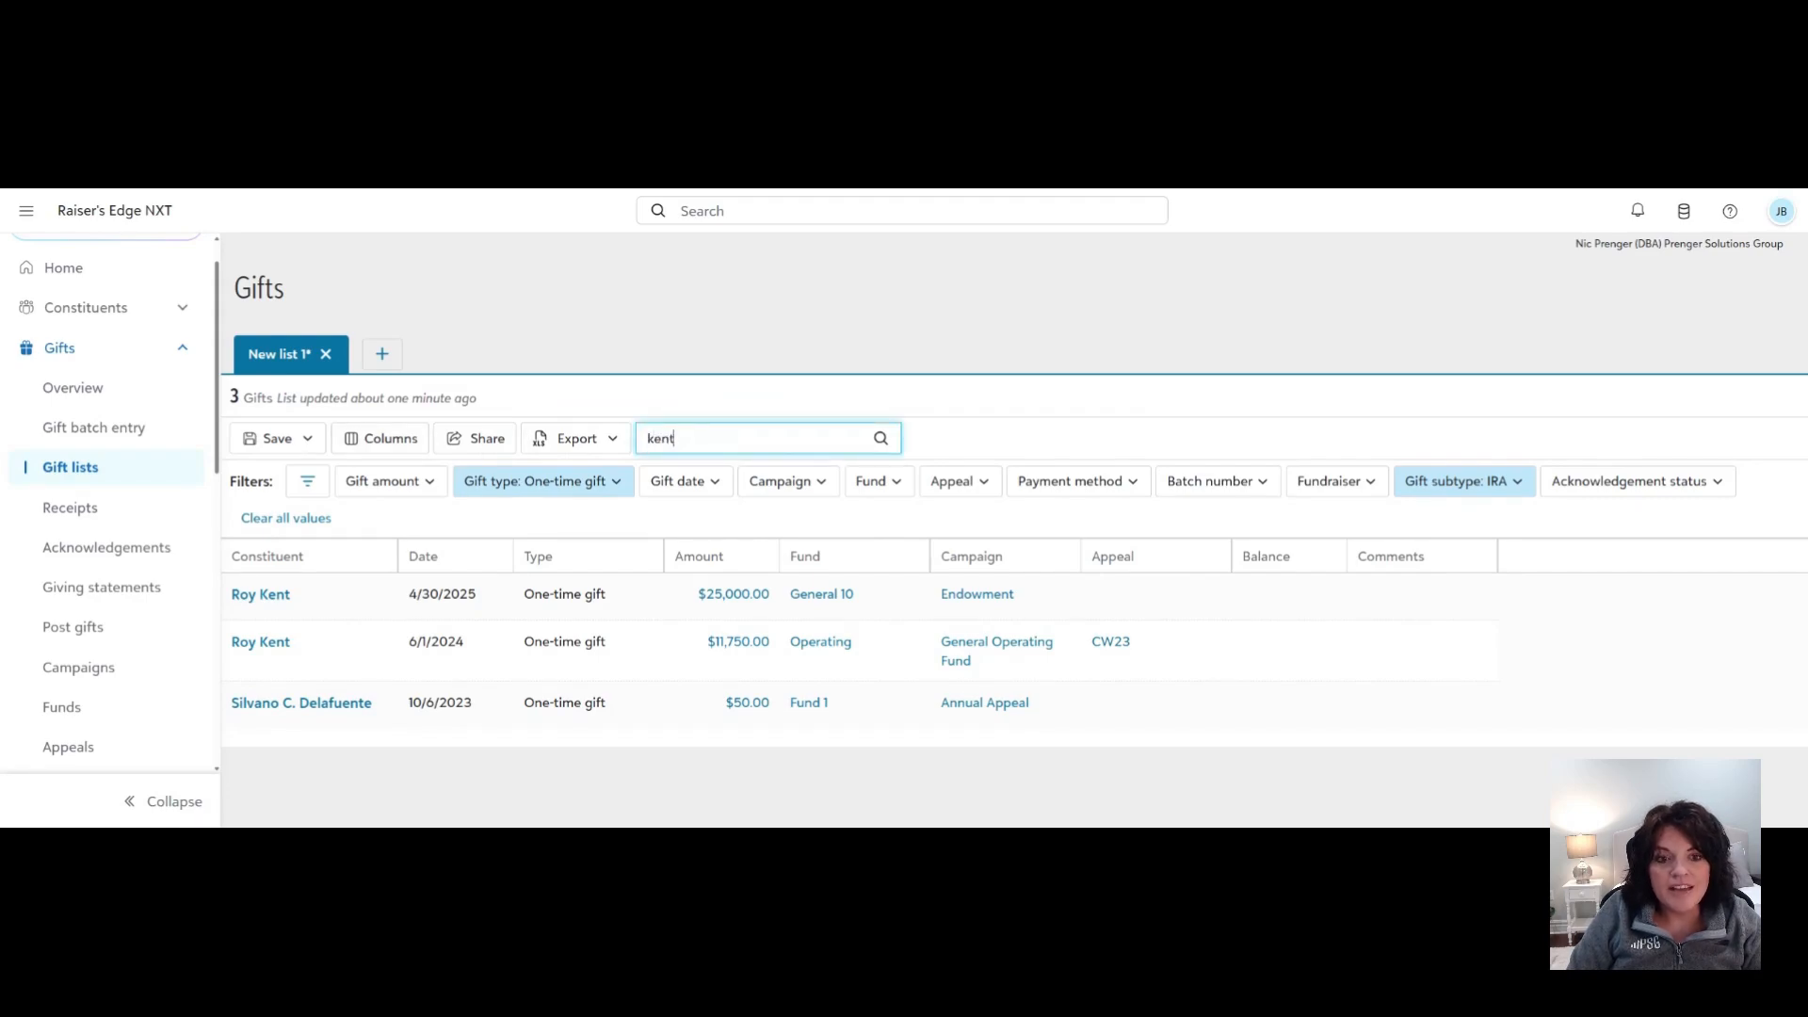
pyautogui.write('t')
pyautogui.press('Return')
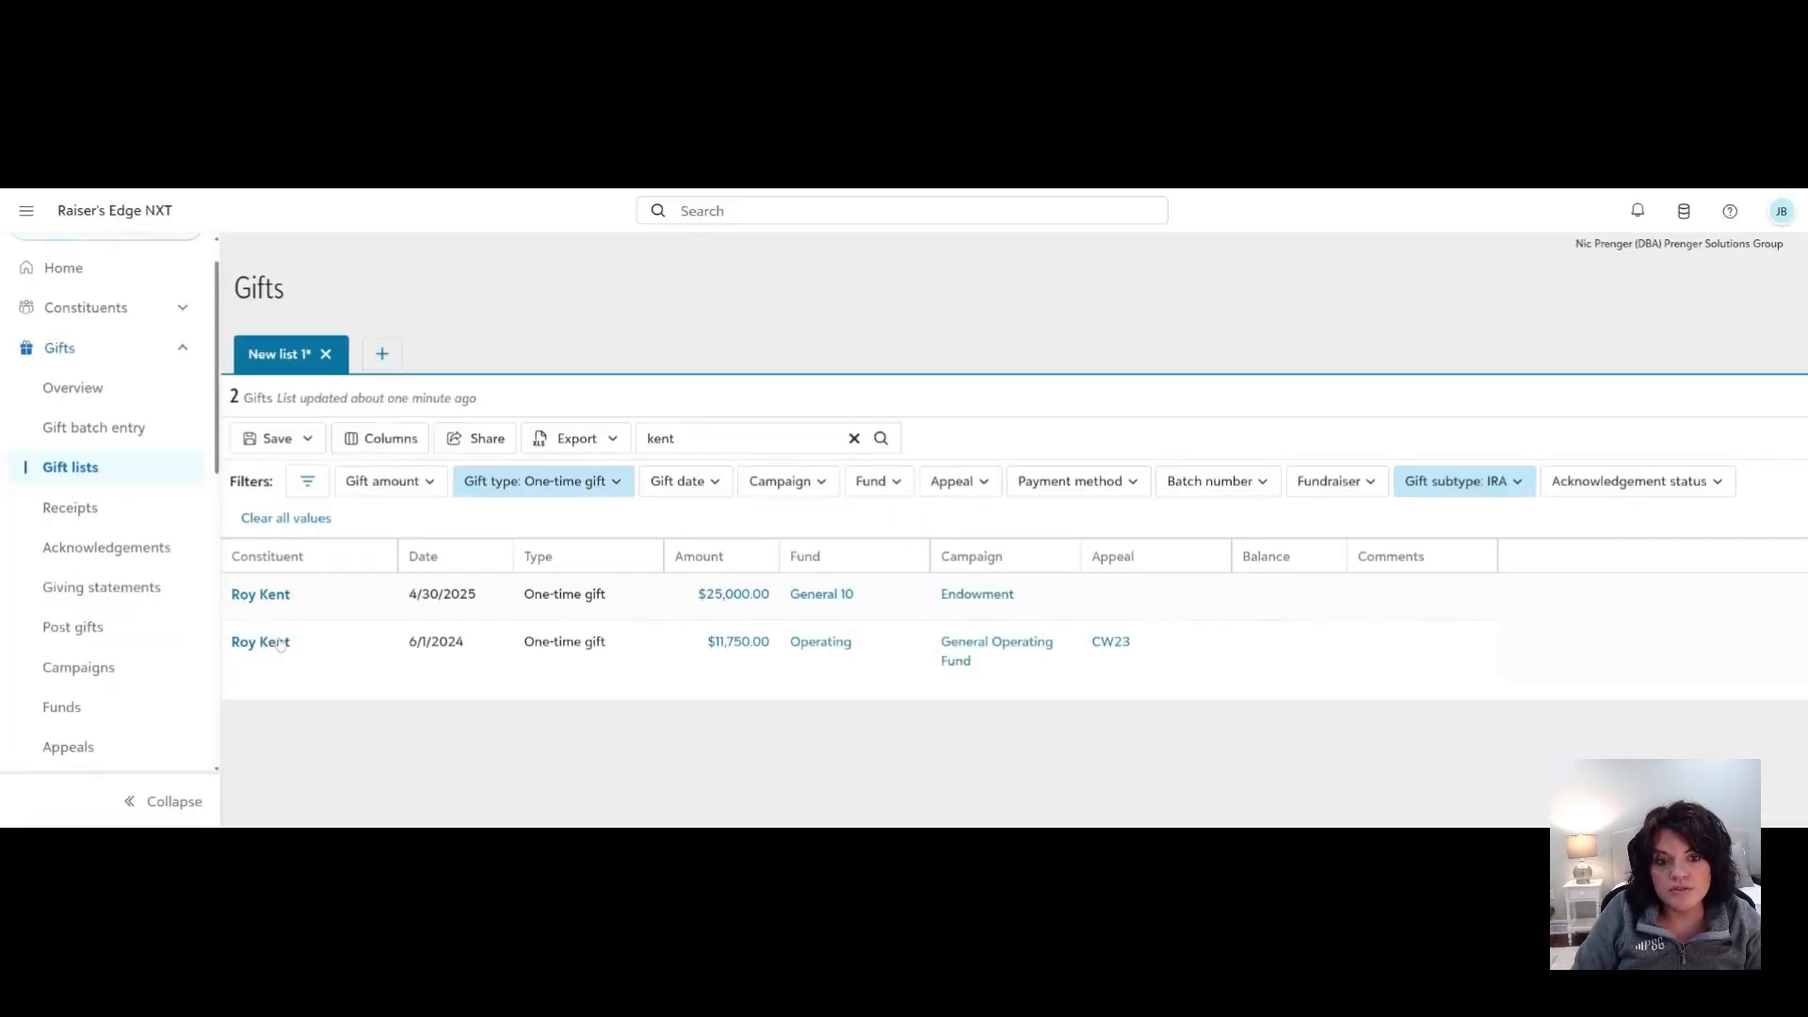
pyautogui.click(855, 439)
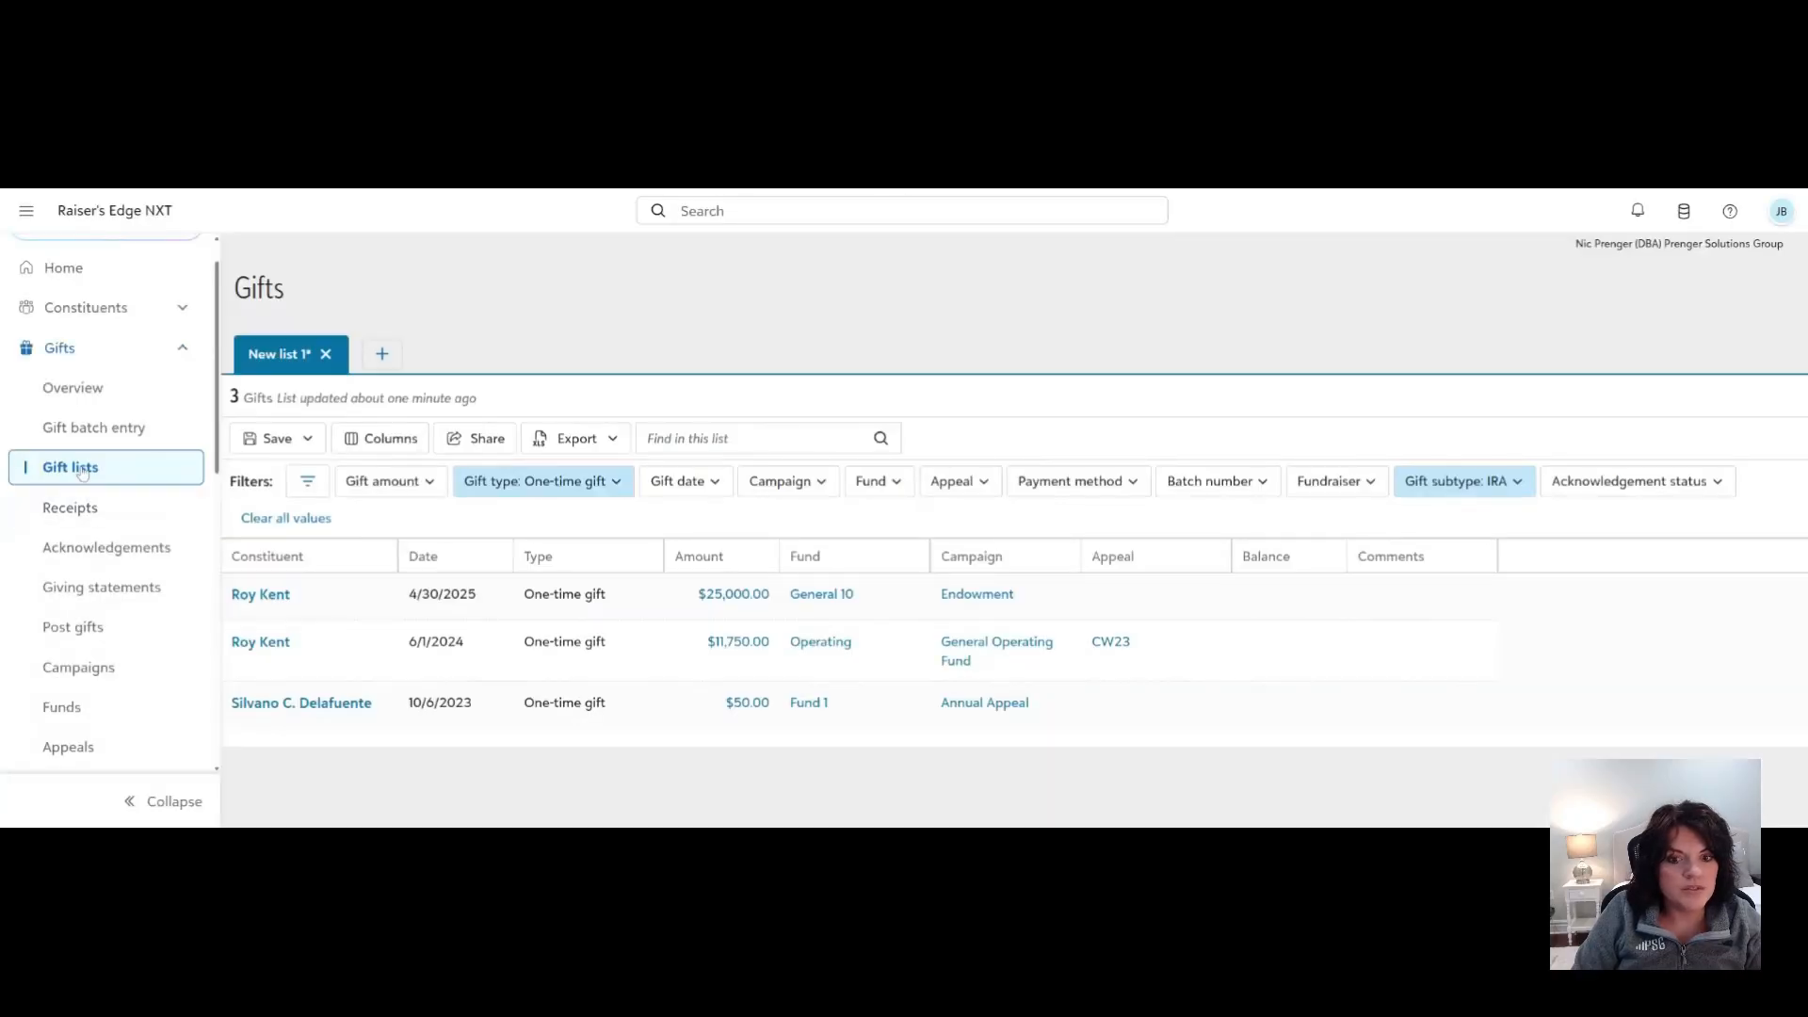
# Go to the action lists in the portfolio area and build a new list from scratch.
pyautogui.click(82, 470)
pyautogui.scroll(-5, 83, 474)
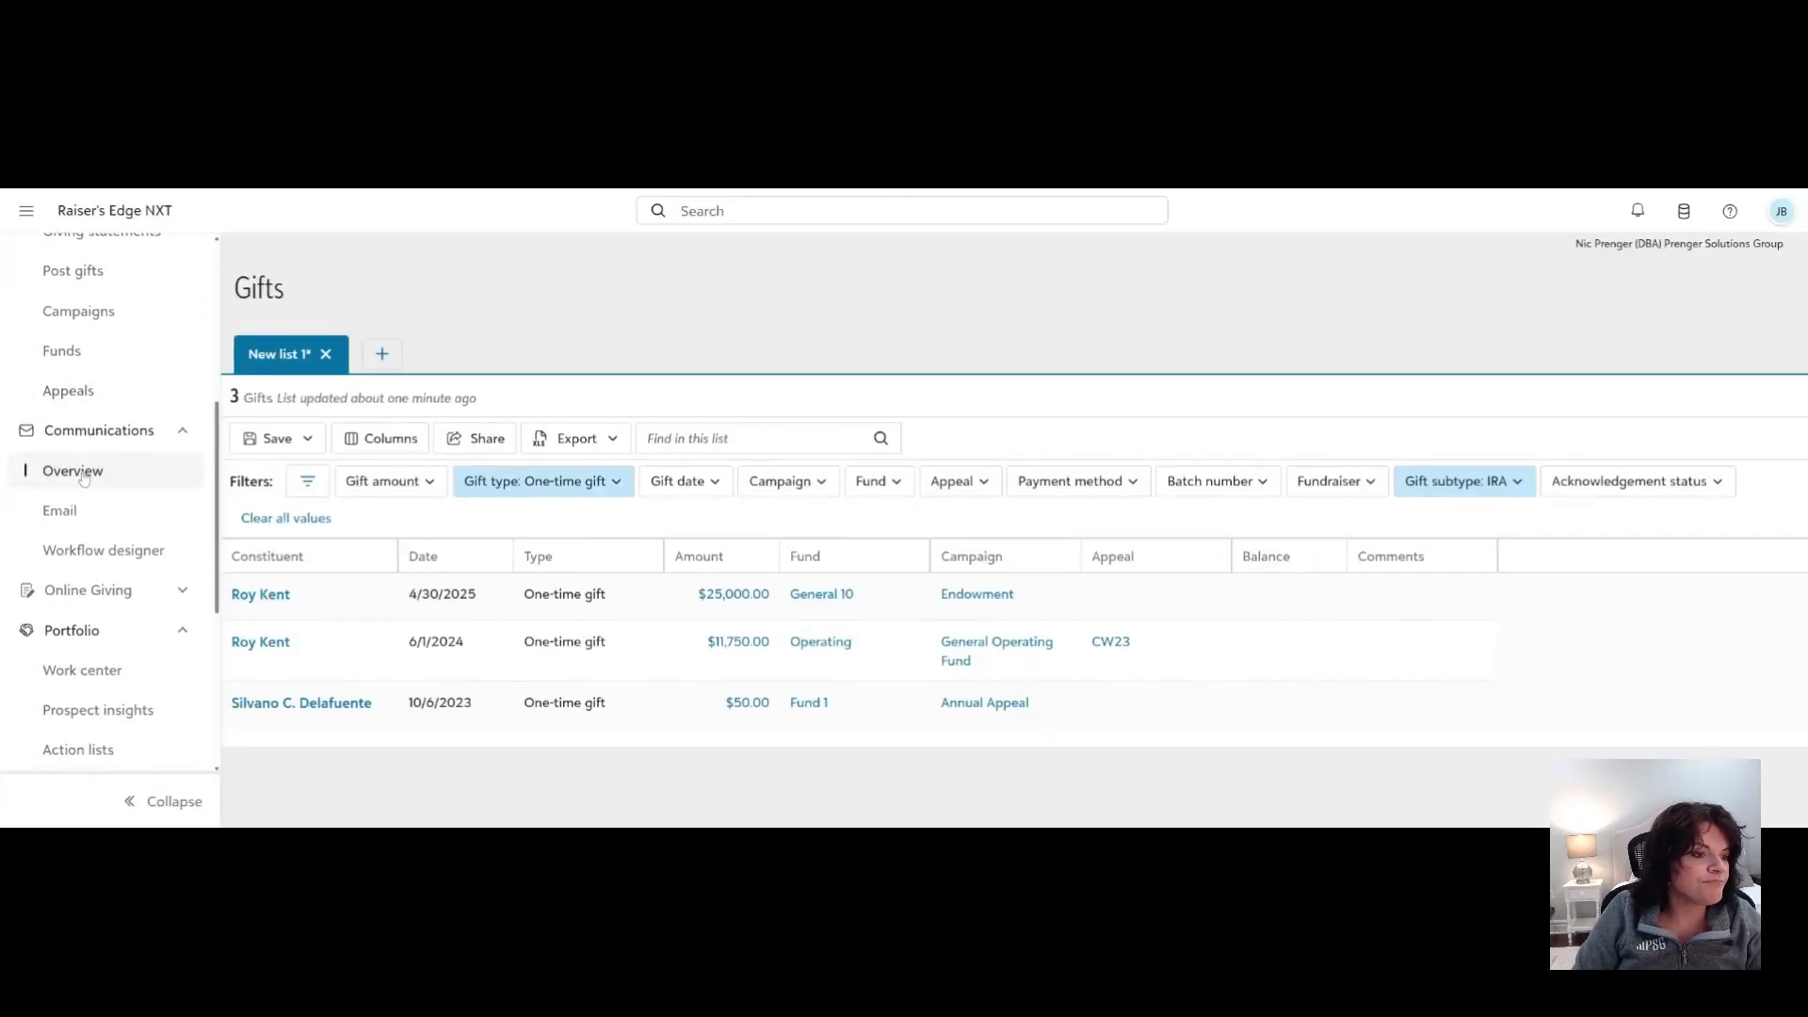
pyautogui.scroll(-2, 83, 478)
pyautogui.click(77, 467)
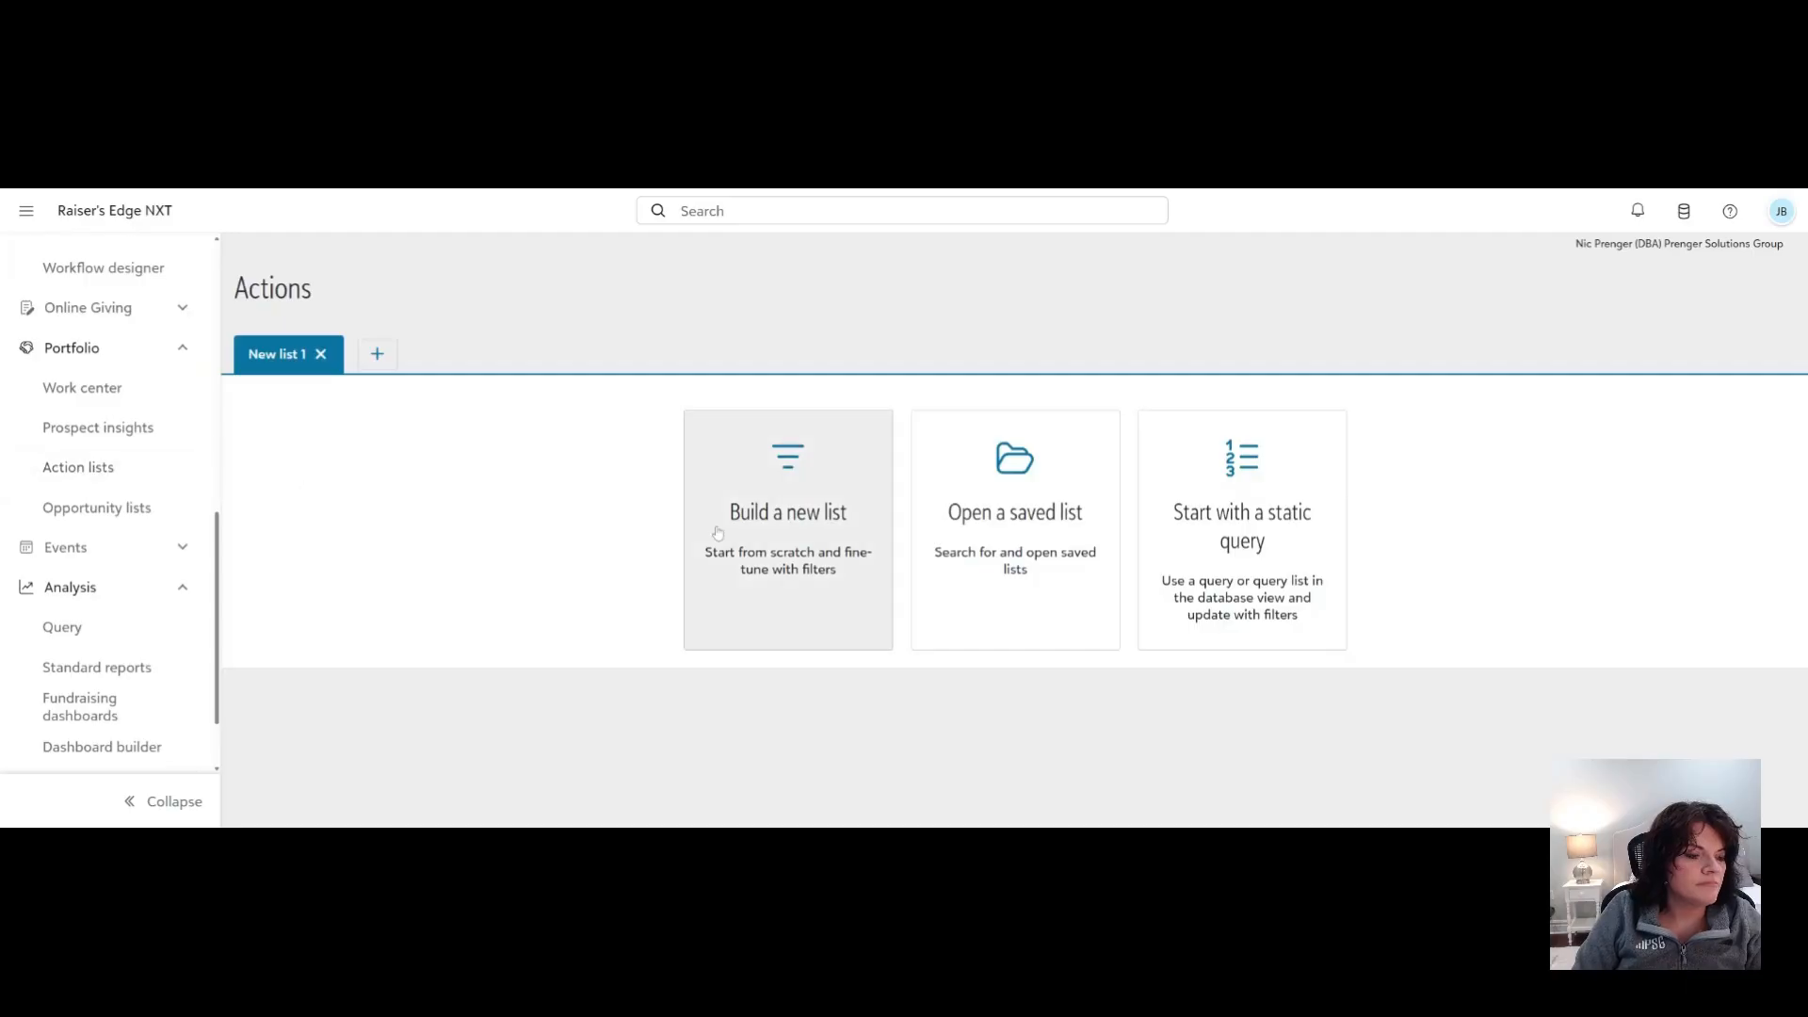
pyautogui.click(779, 485)
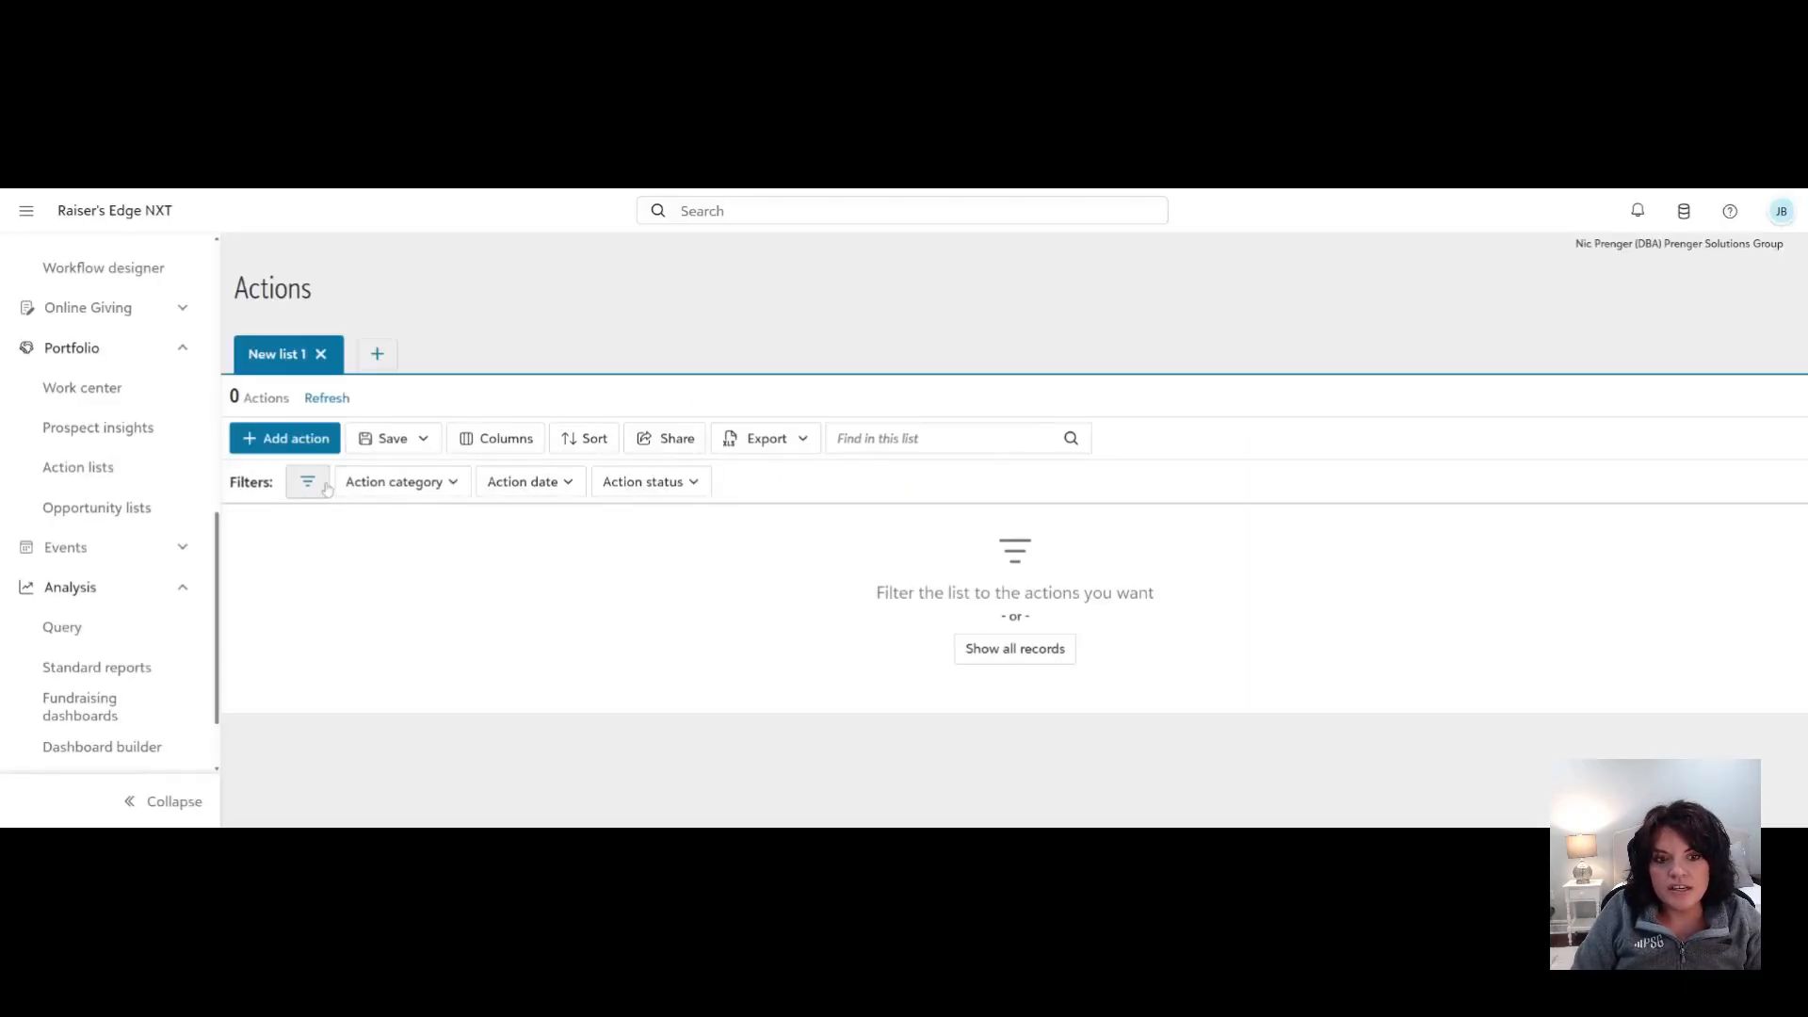
# Add Action assigned to, Action status code, Action type and Constituent status to the action list's available filters.
pyautogui.click(308, 481)
pyautogui.click(791, 375)
pyautogui.scroll(-3, 781, 423)
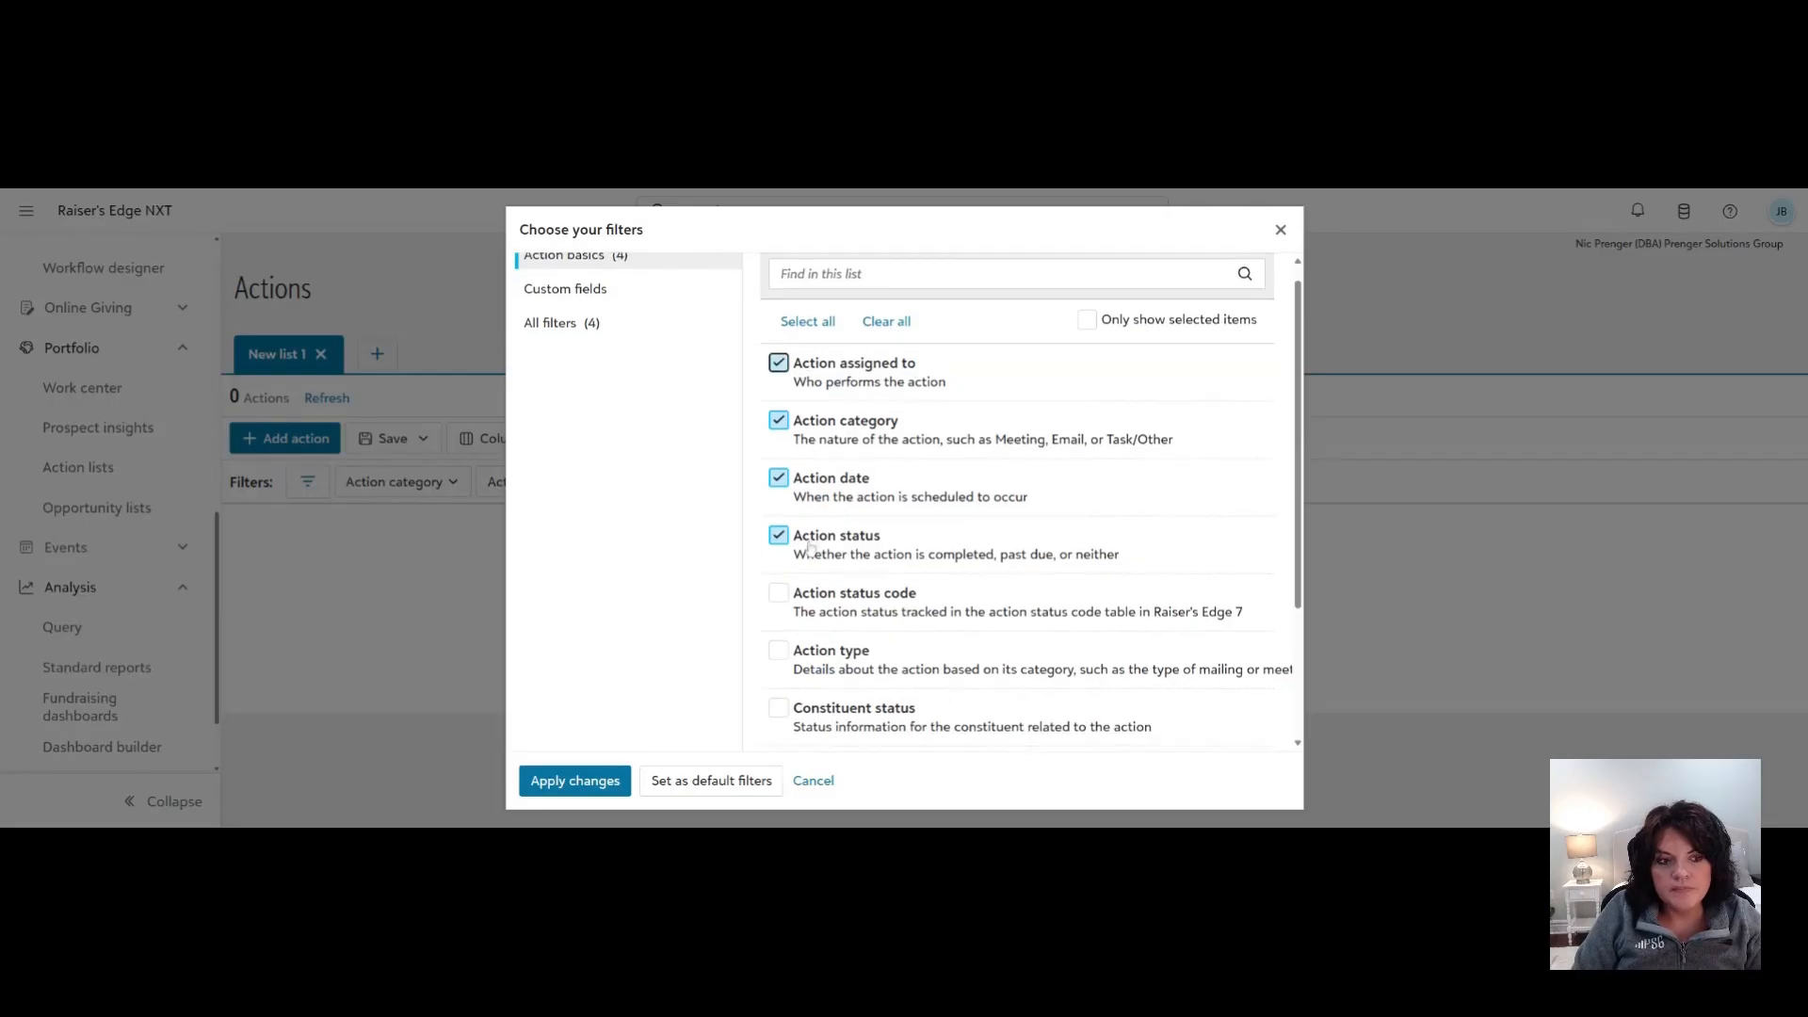
pyautogui.click(778, 403)
pyautogui.click(778, 461)
pyautogui.click(779, 517)
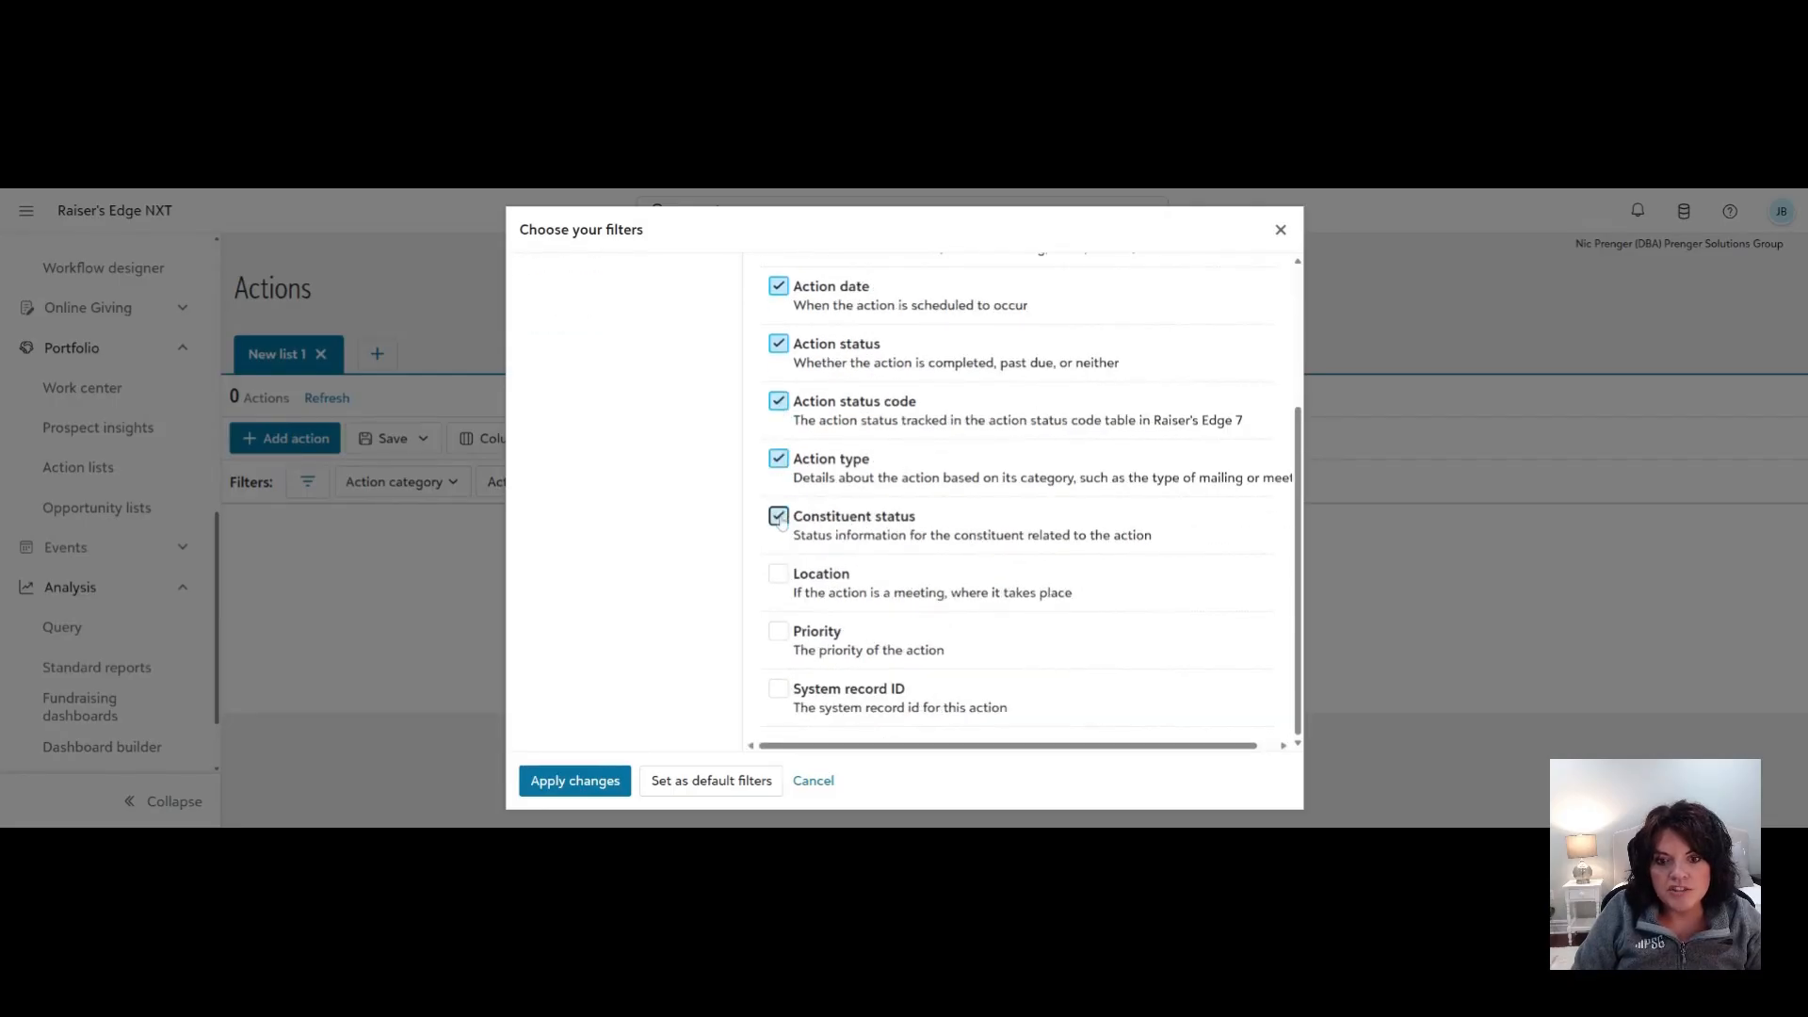
pyautogui.click(573, 781)
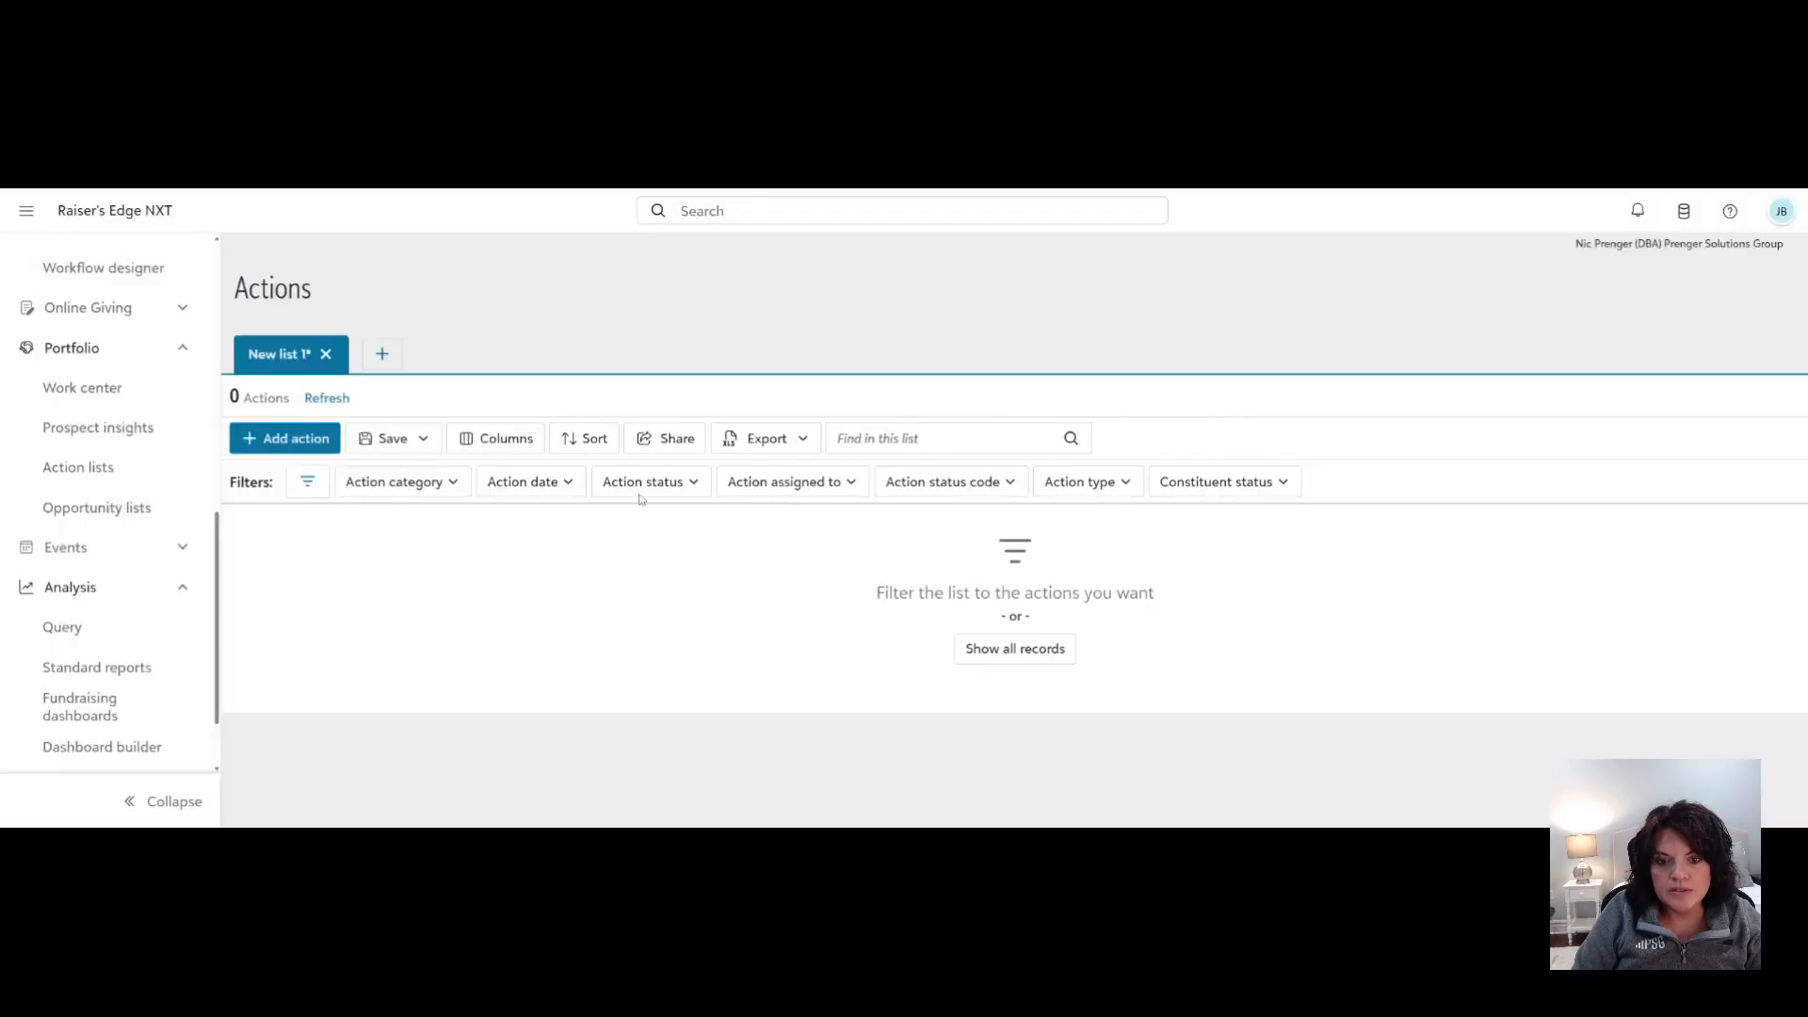
# Filter the action list to action dates in the last calendar year and the Phone Call action type.
pyautogui.click(557, 481)
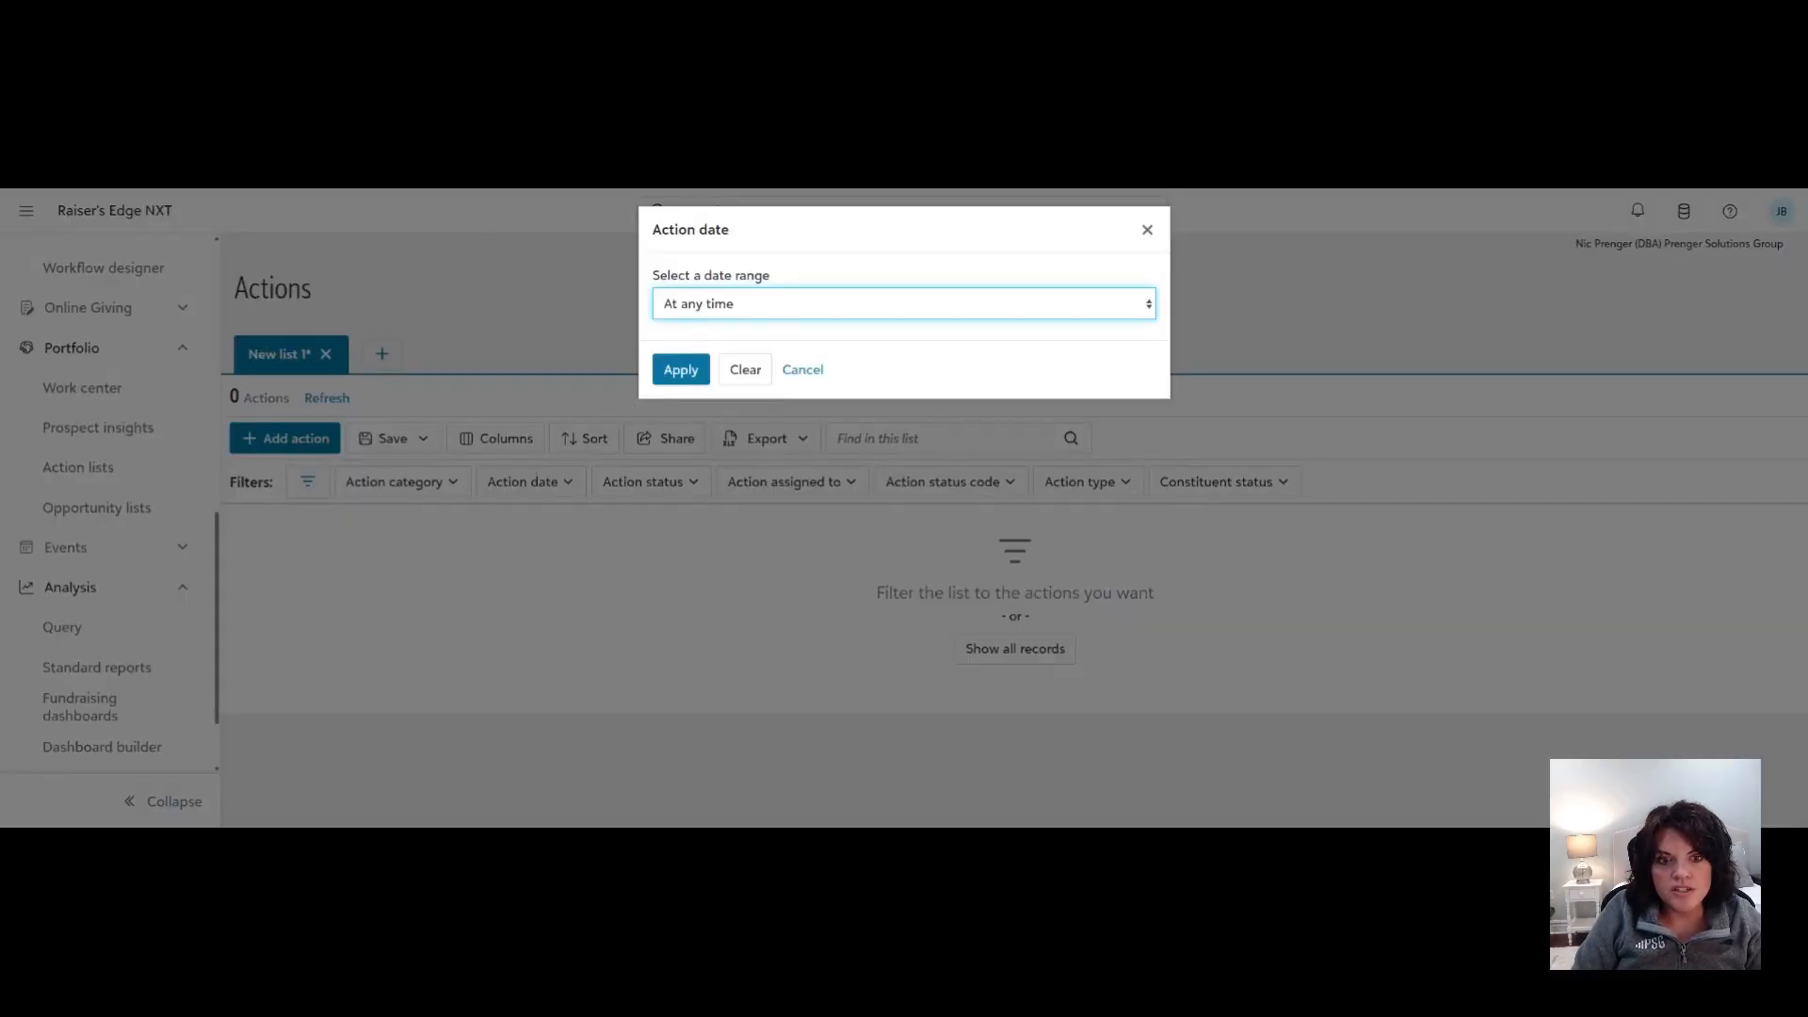
pyautogui.click(681, 369)
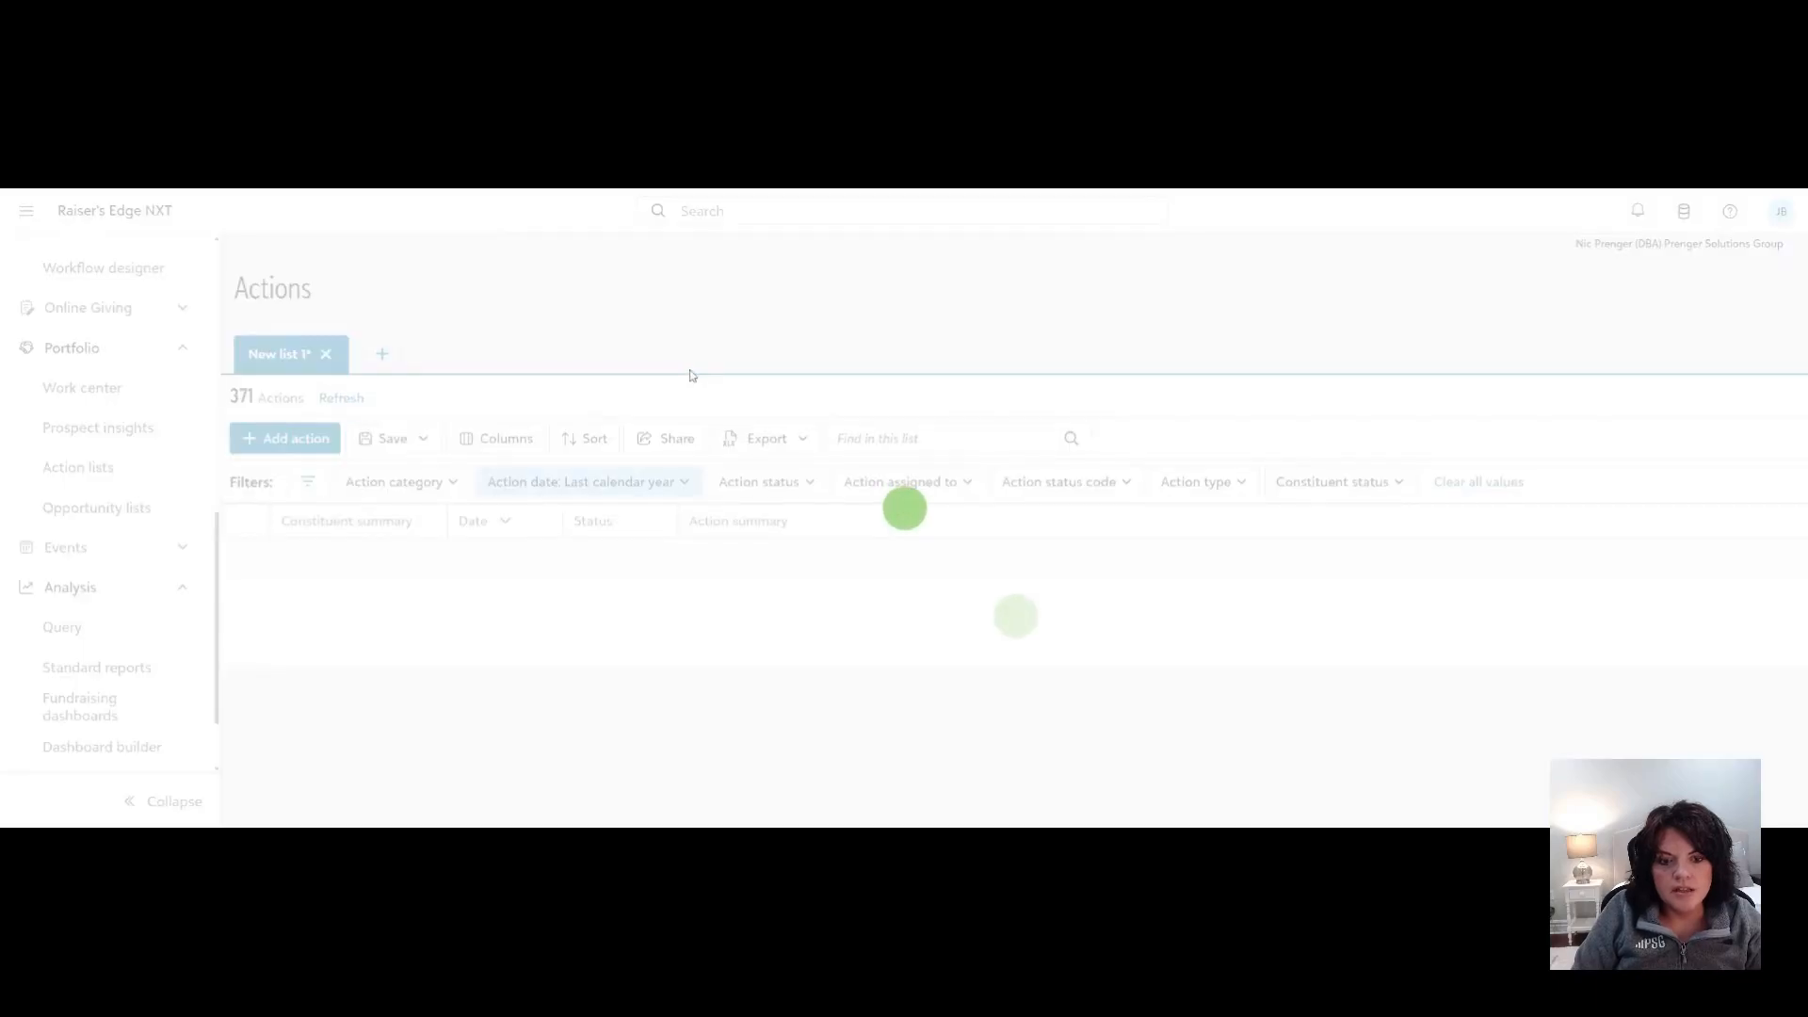
pyautogui.click(1155, 484)
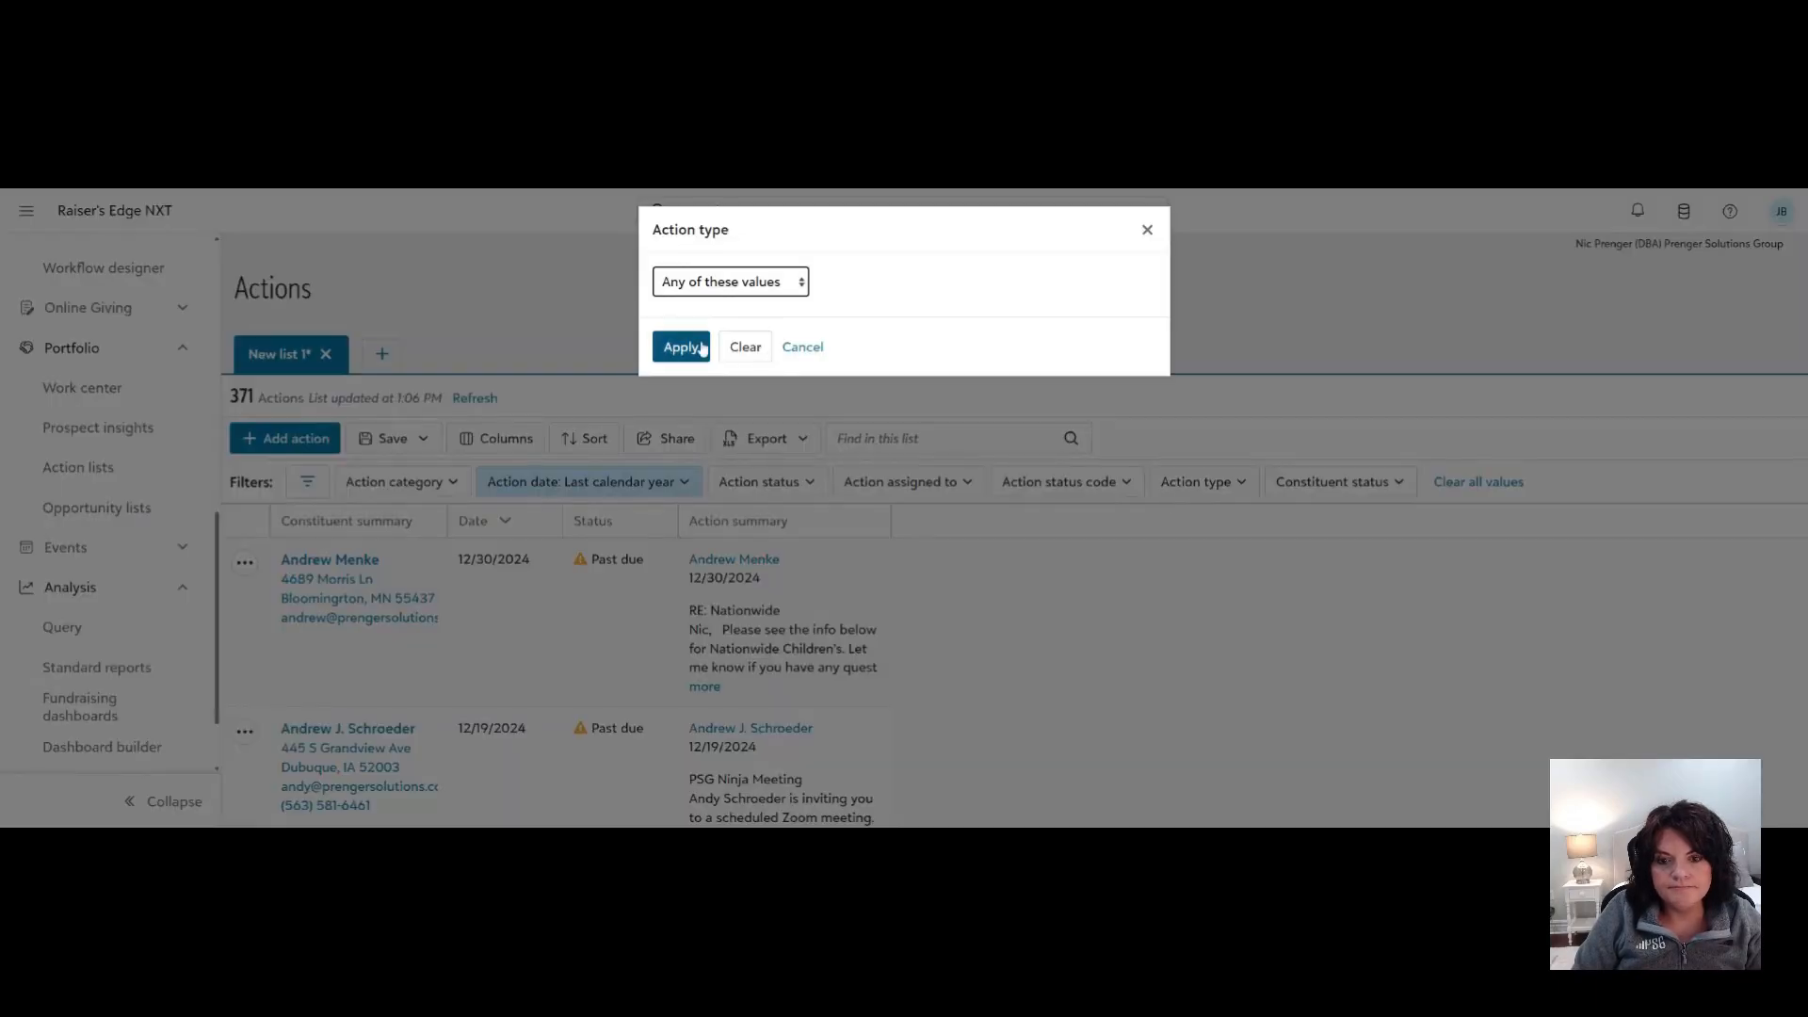
pyautogui.scroll(-8, 689, 572)
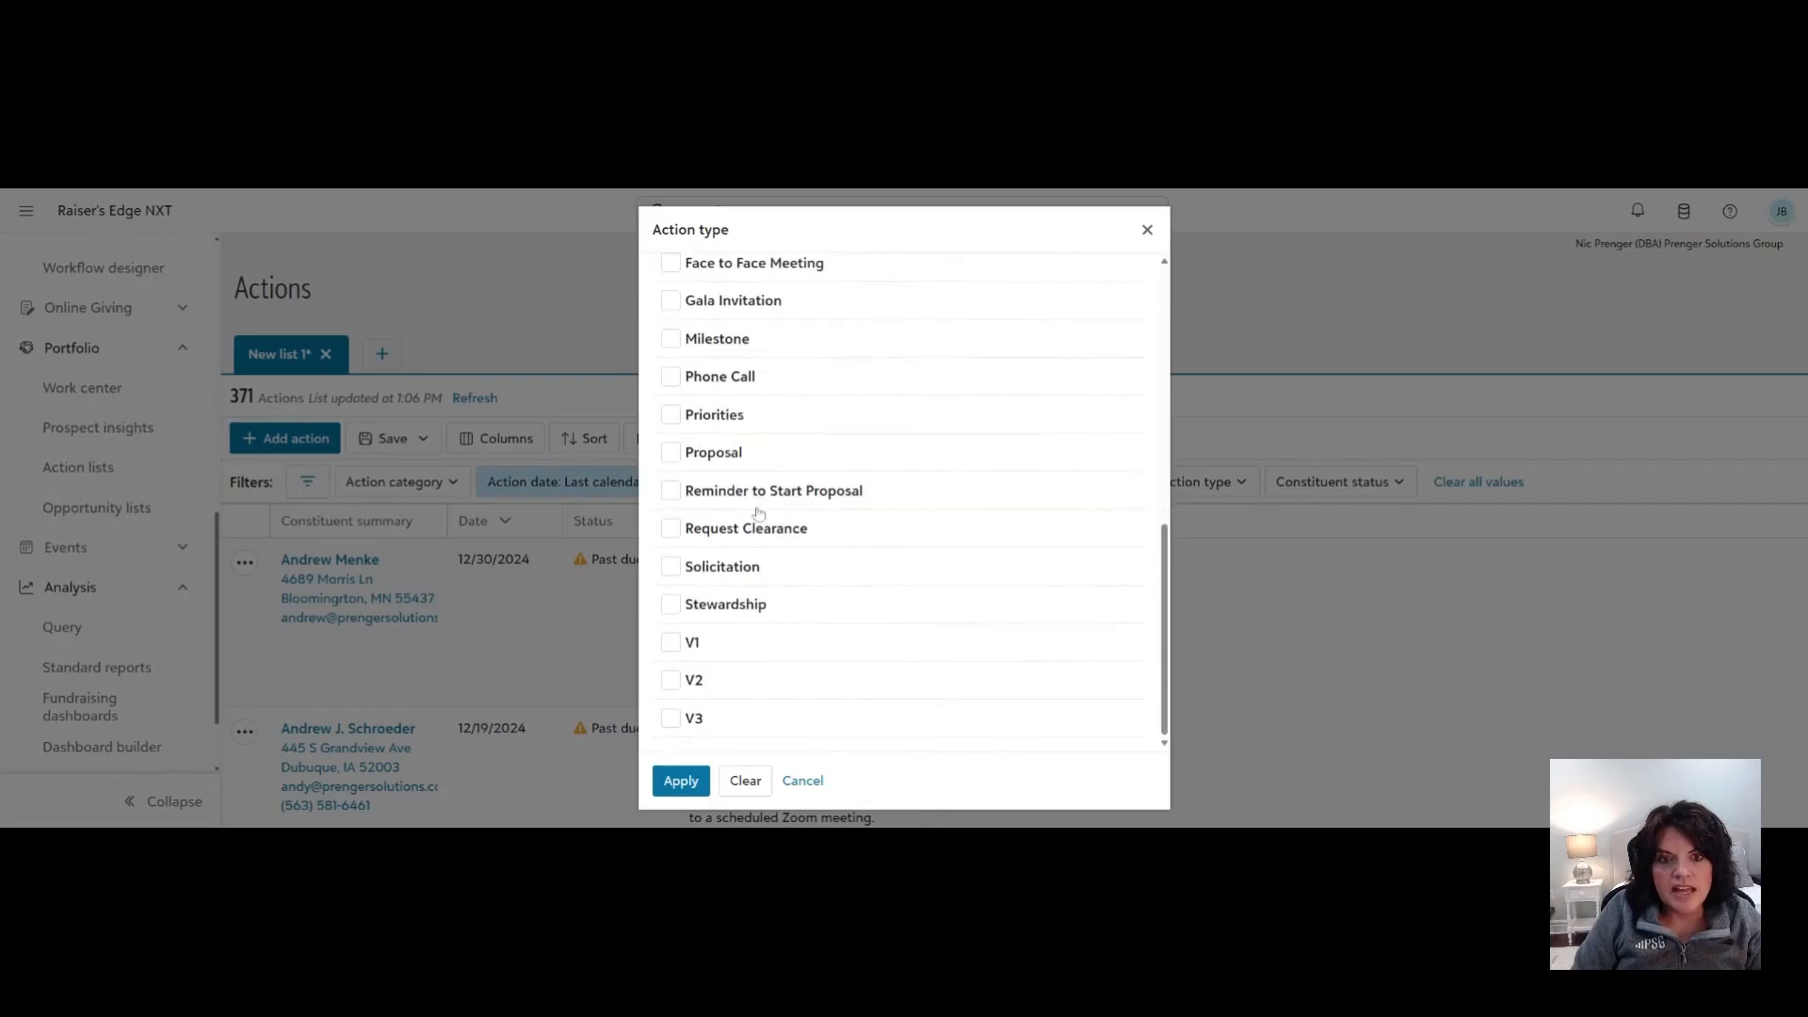
pyautogui.click(672, 381)
pyautogui.click(682, 780)
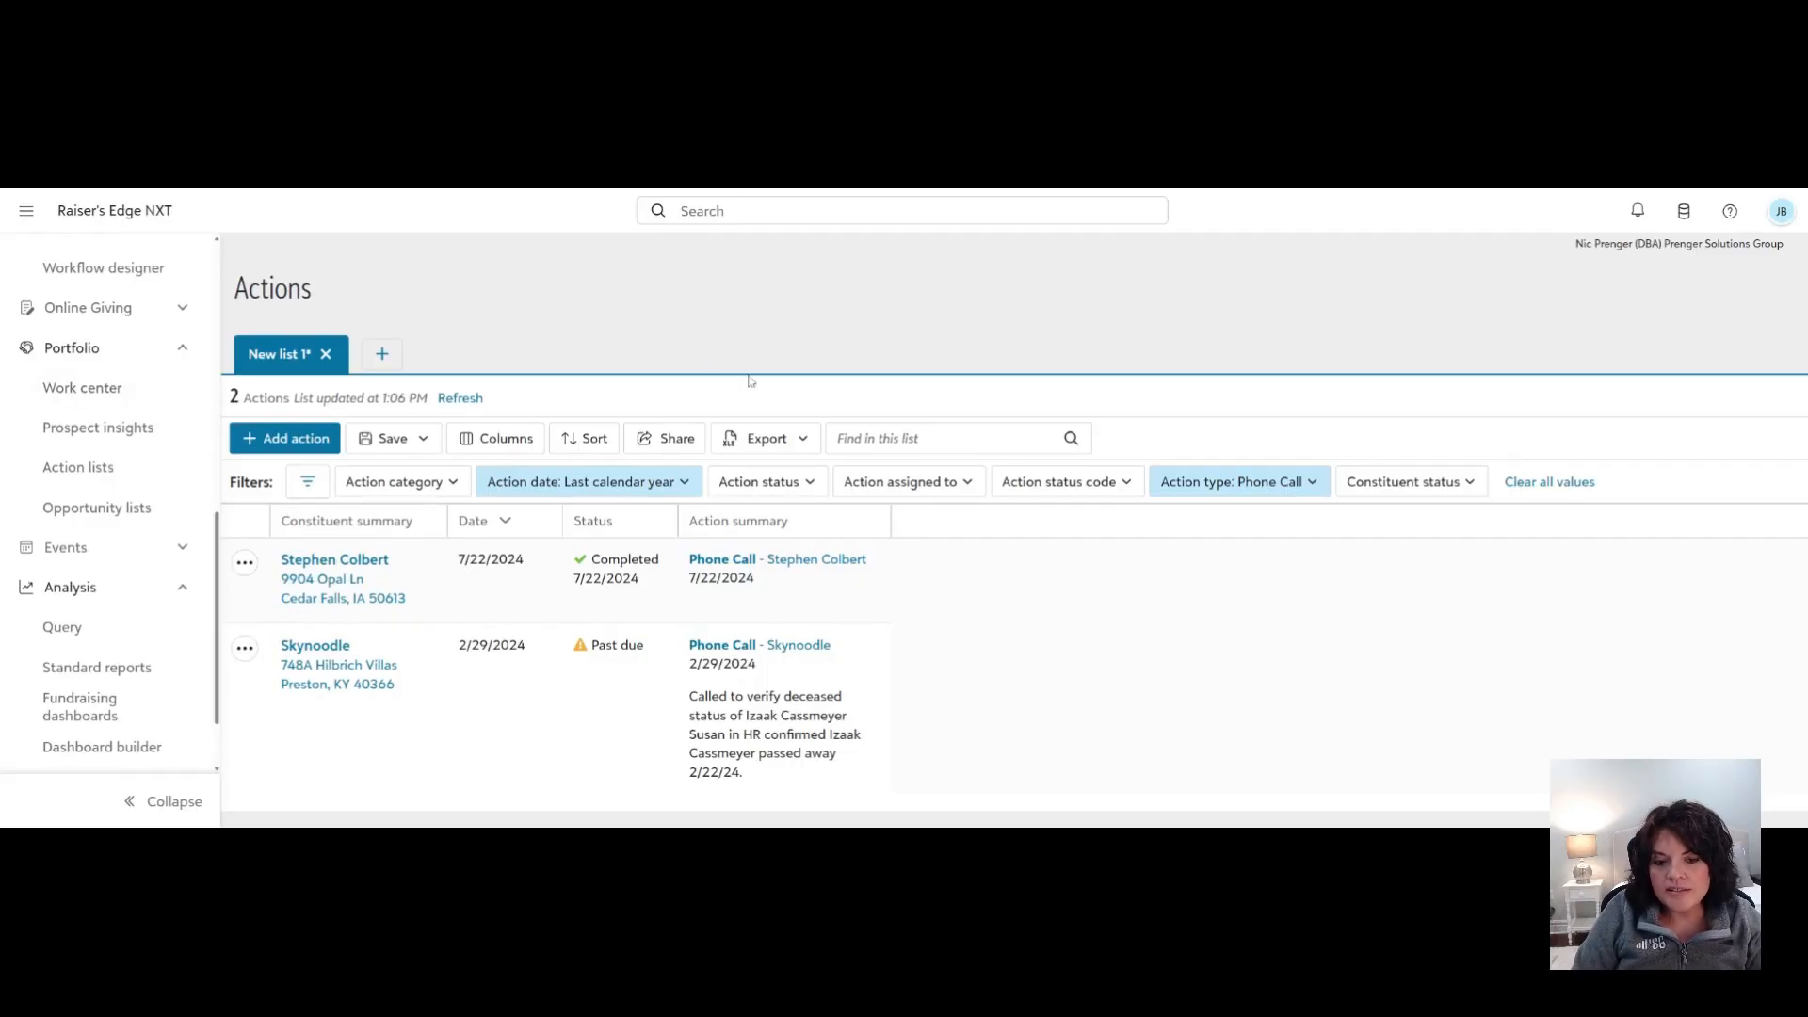
# Try sorting the filtered action list by date with the newest first, leaving the sort unapplied.
pyautogui.click(590, 438)
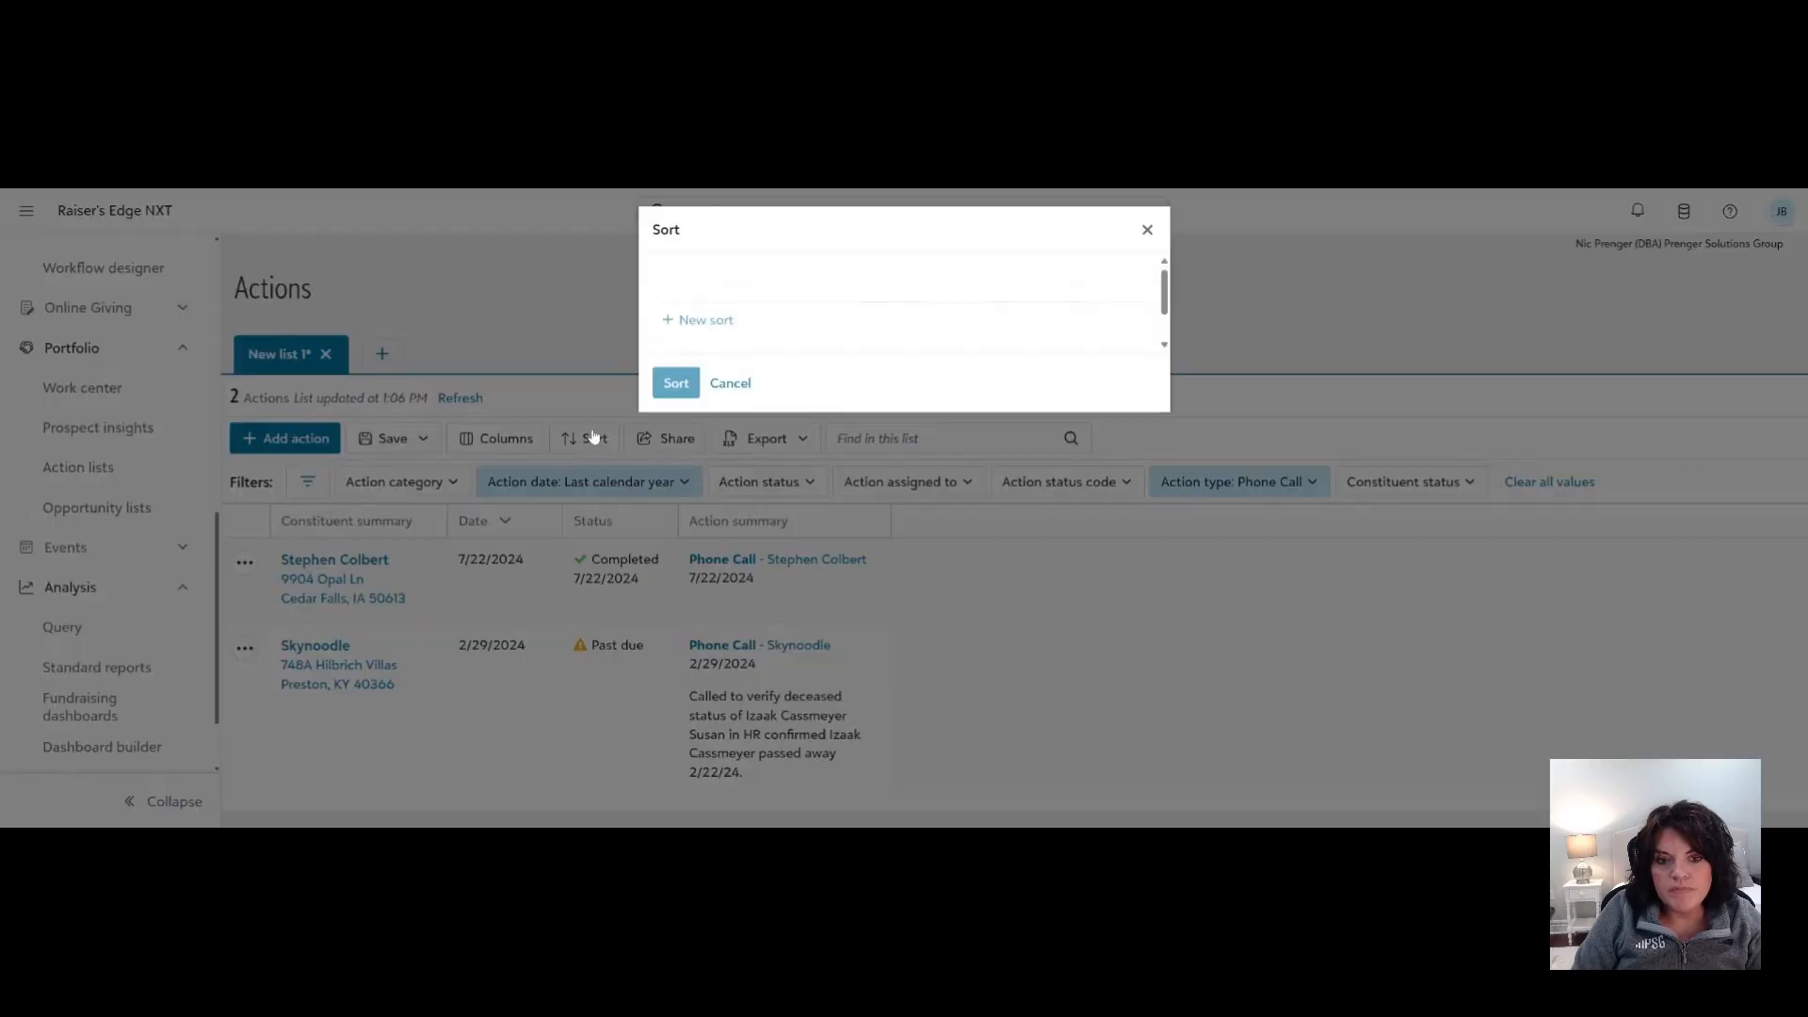
pyautogui.click(993, 327)
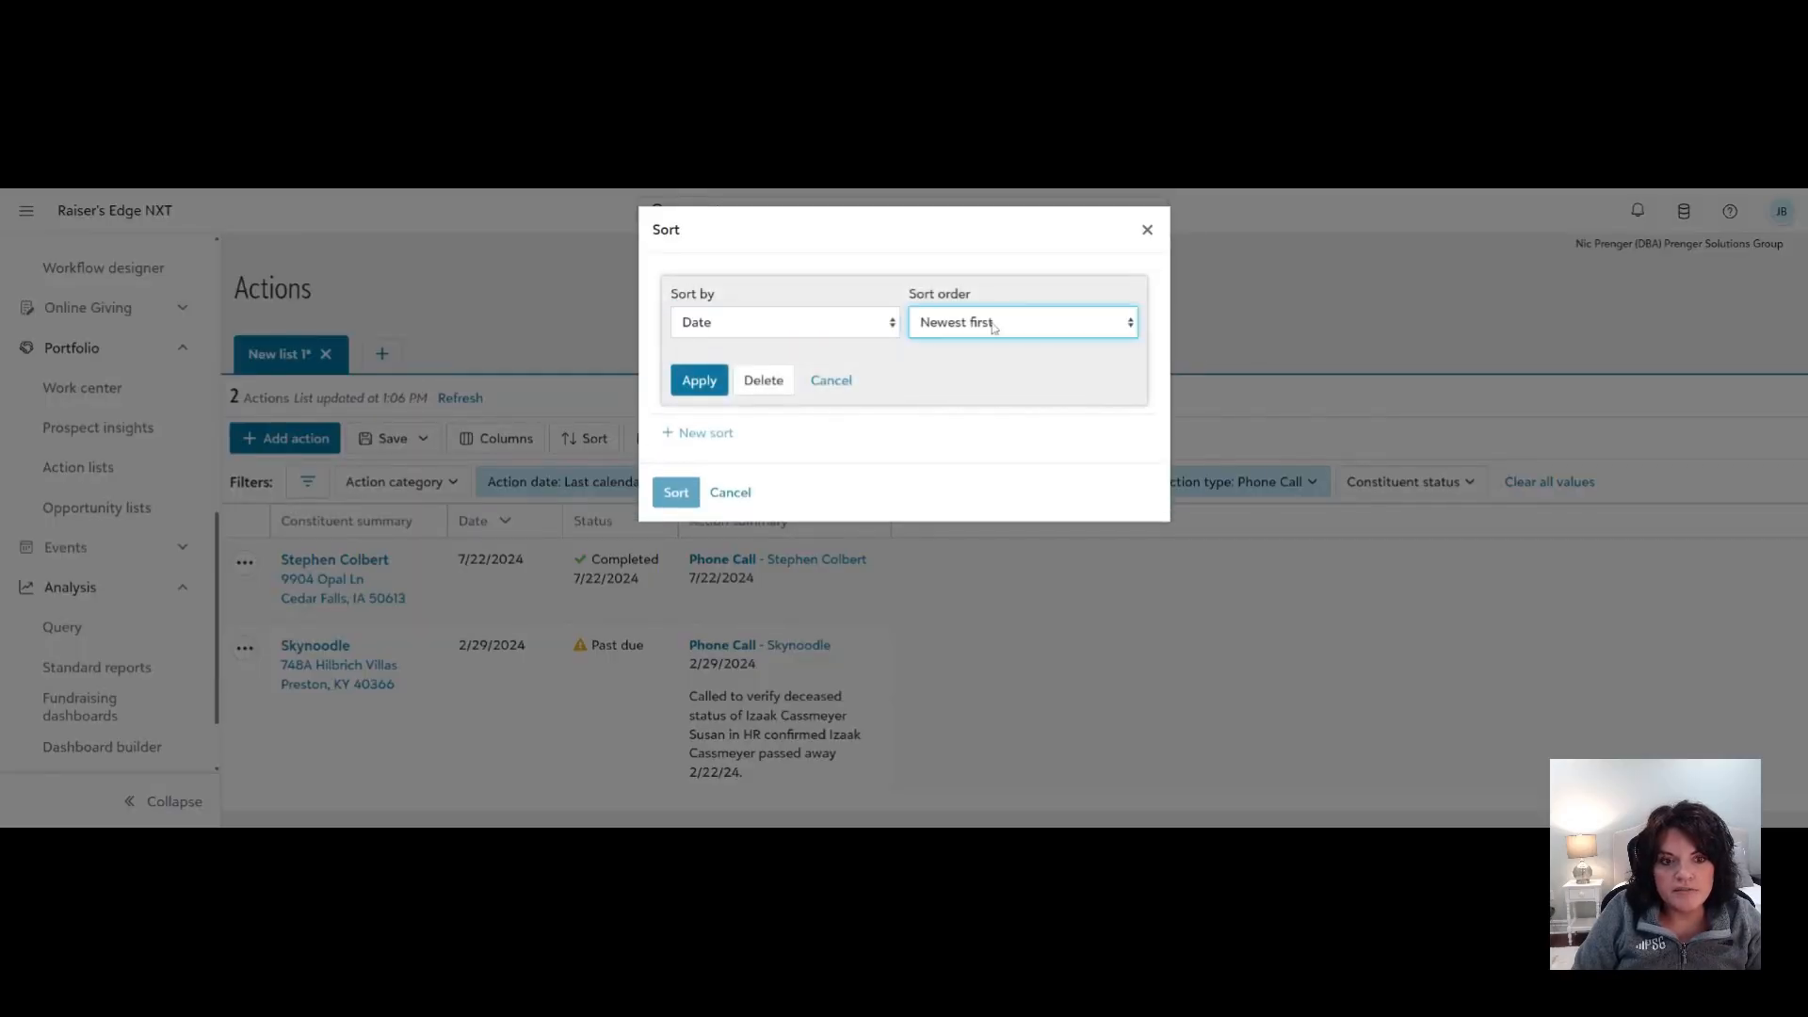
pyautogui.click(698, 379)
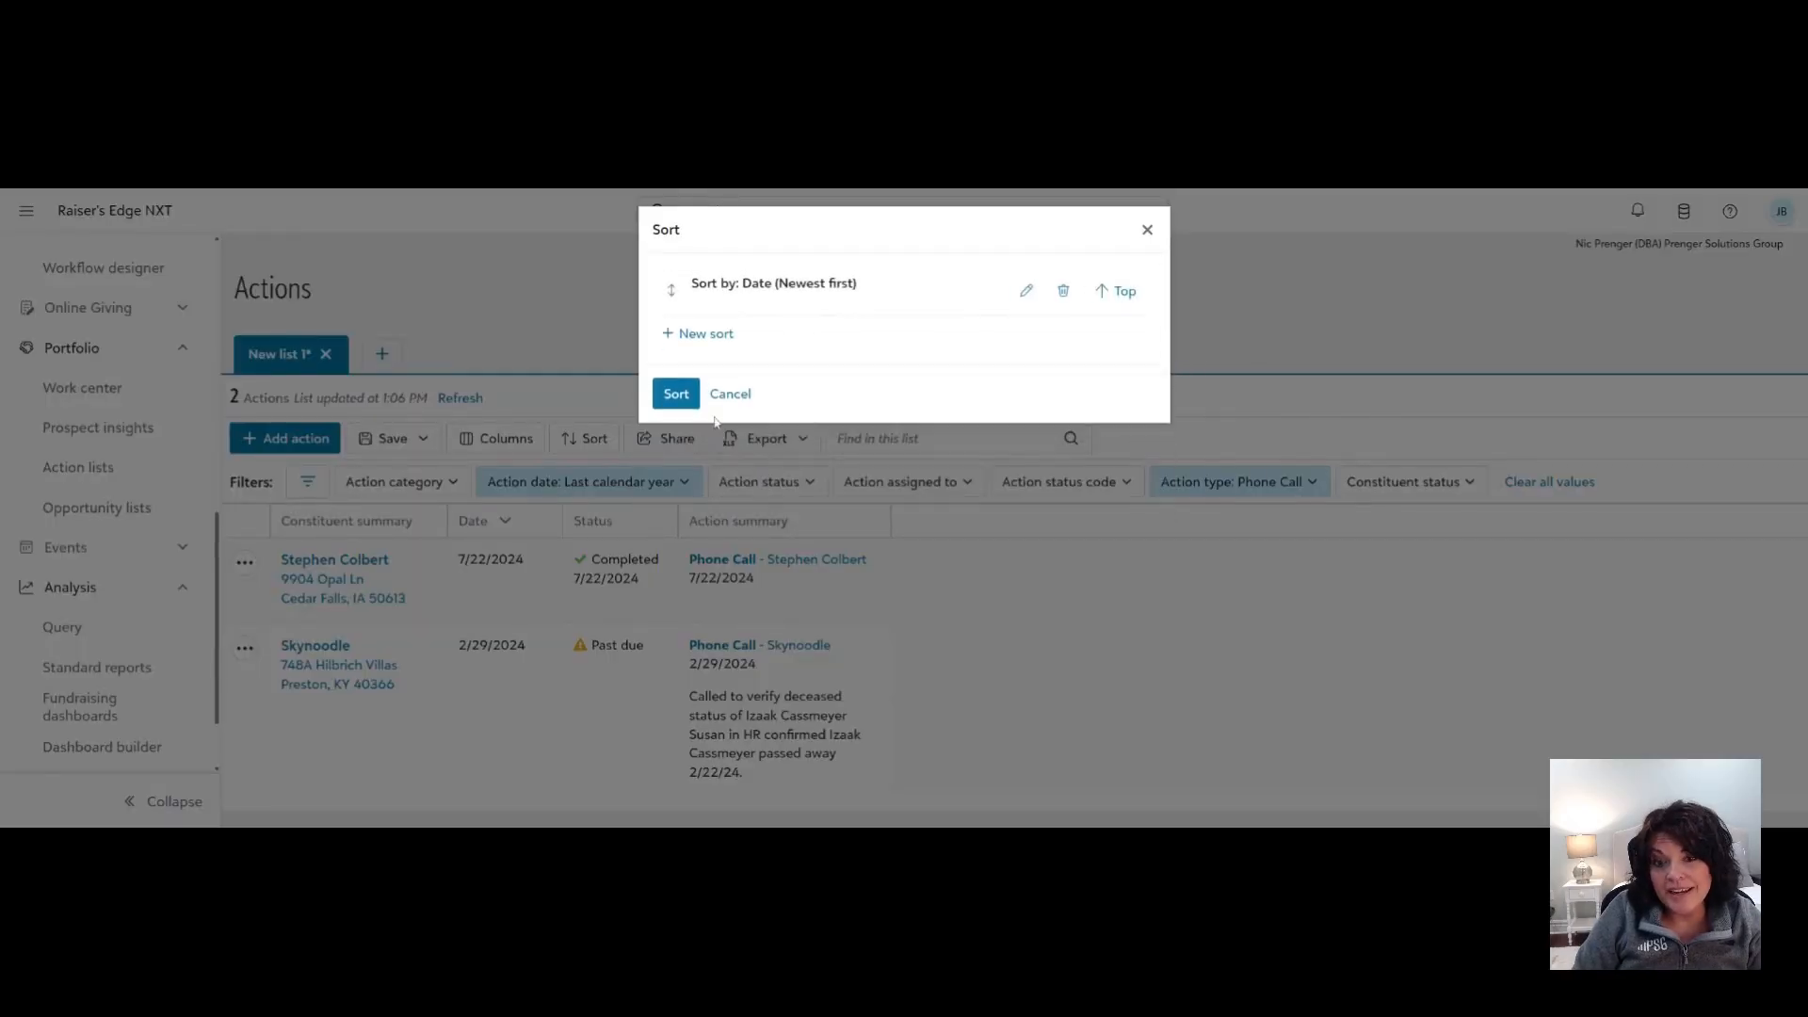
pyautogui.click(740, 397)
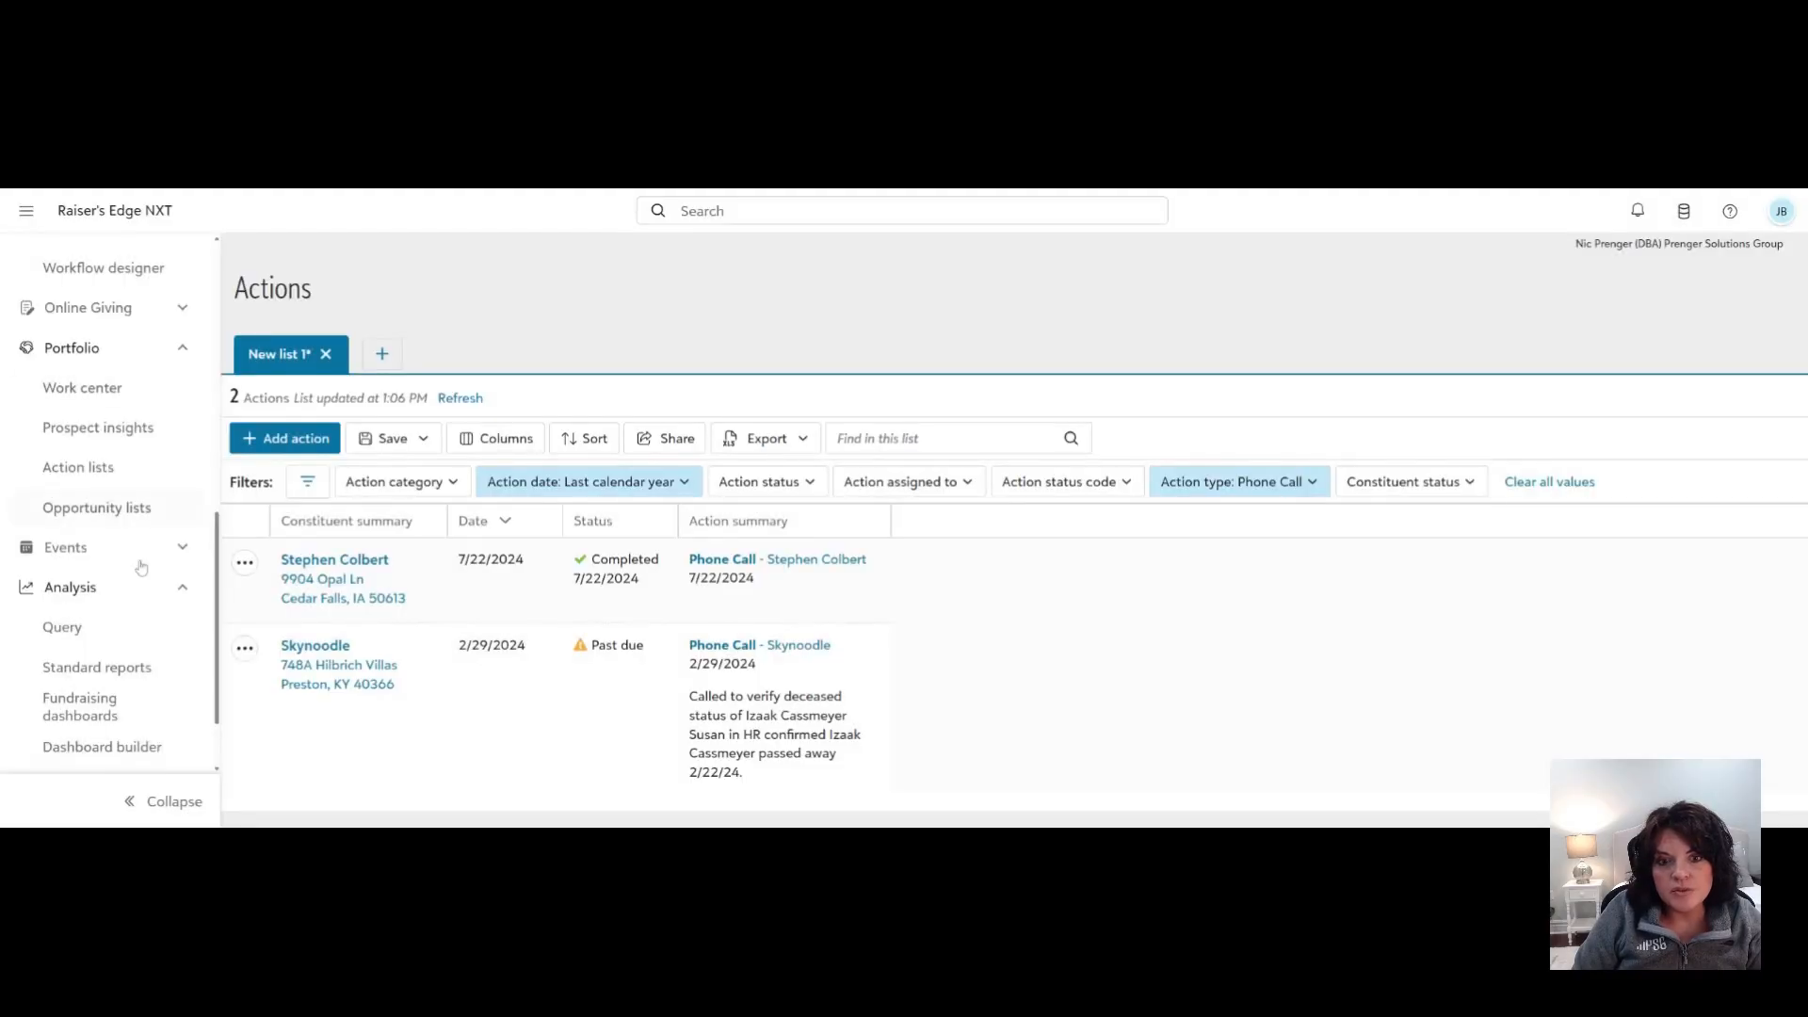
# Build a new opportunity list from scratch and filter it to opportunity status 1 - Identification.
pyautogui.scroll(-1, 132, 565)
pyautogui.click(97, 410)
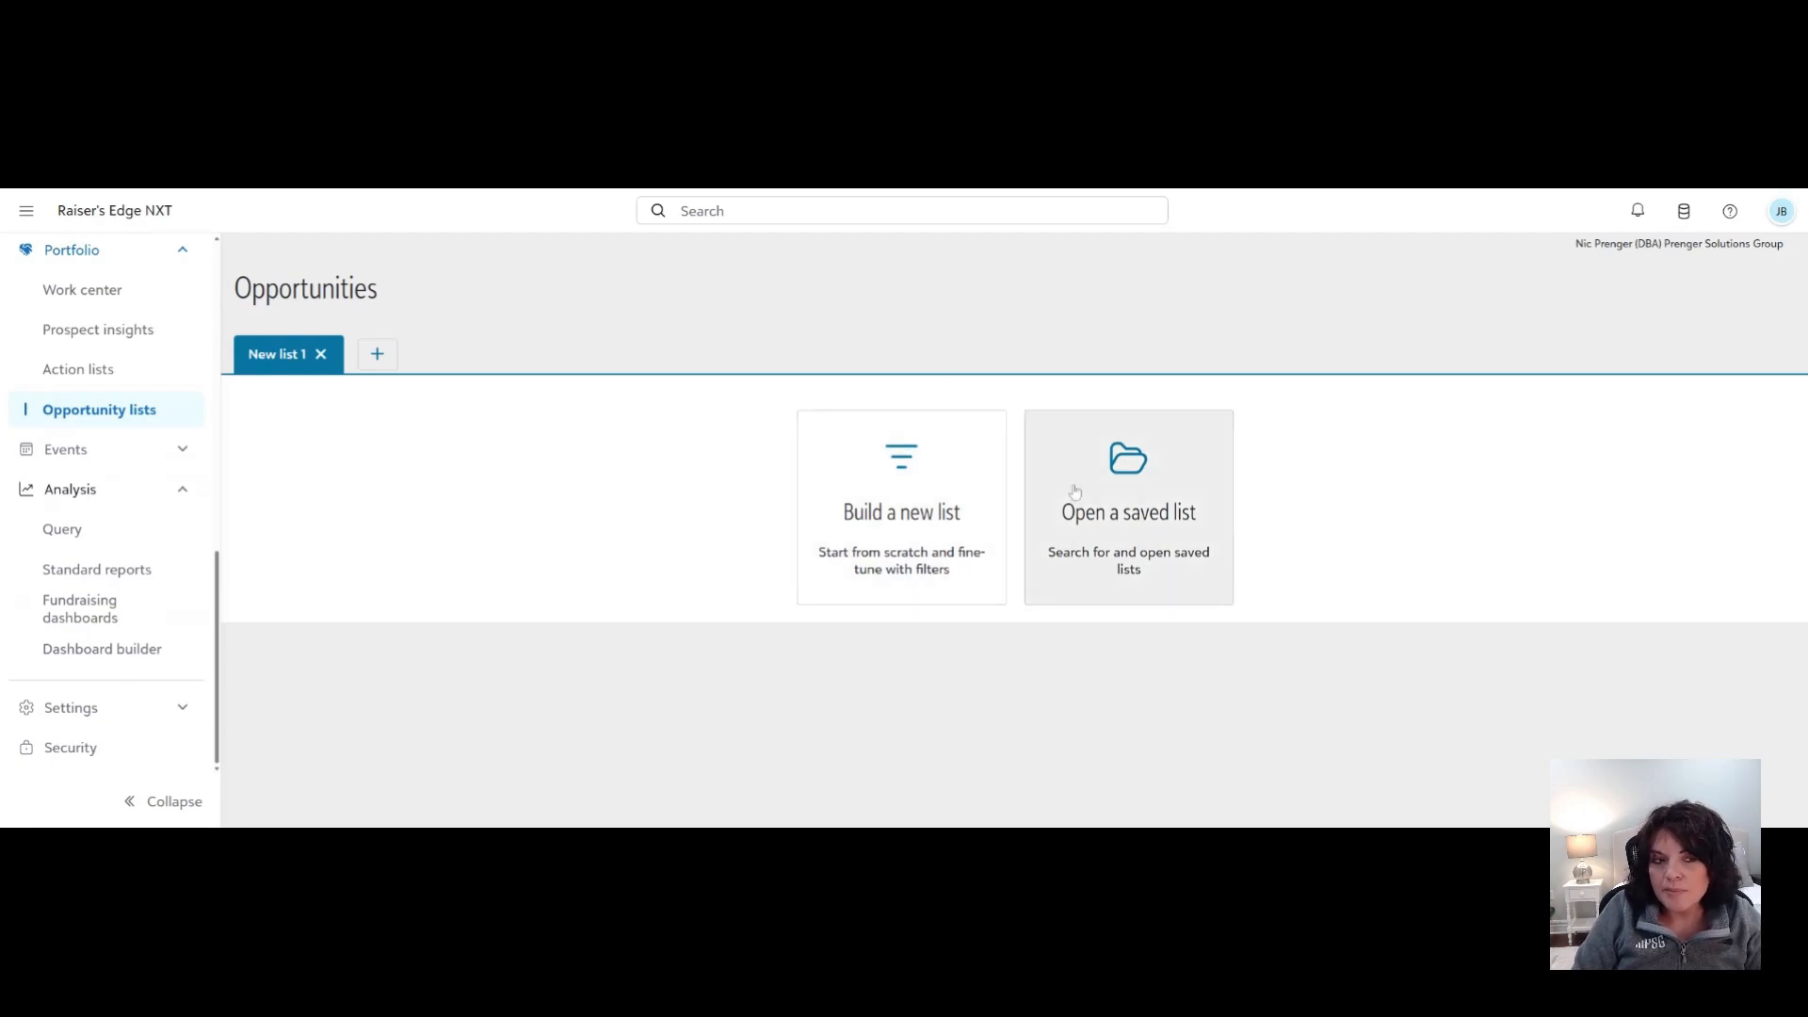
pyautogui.click(904, 509)
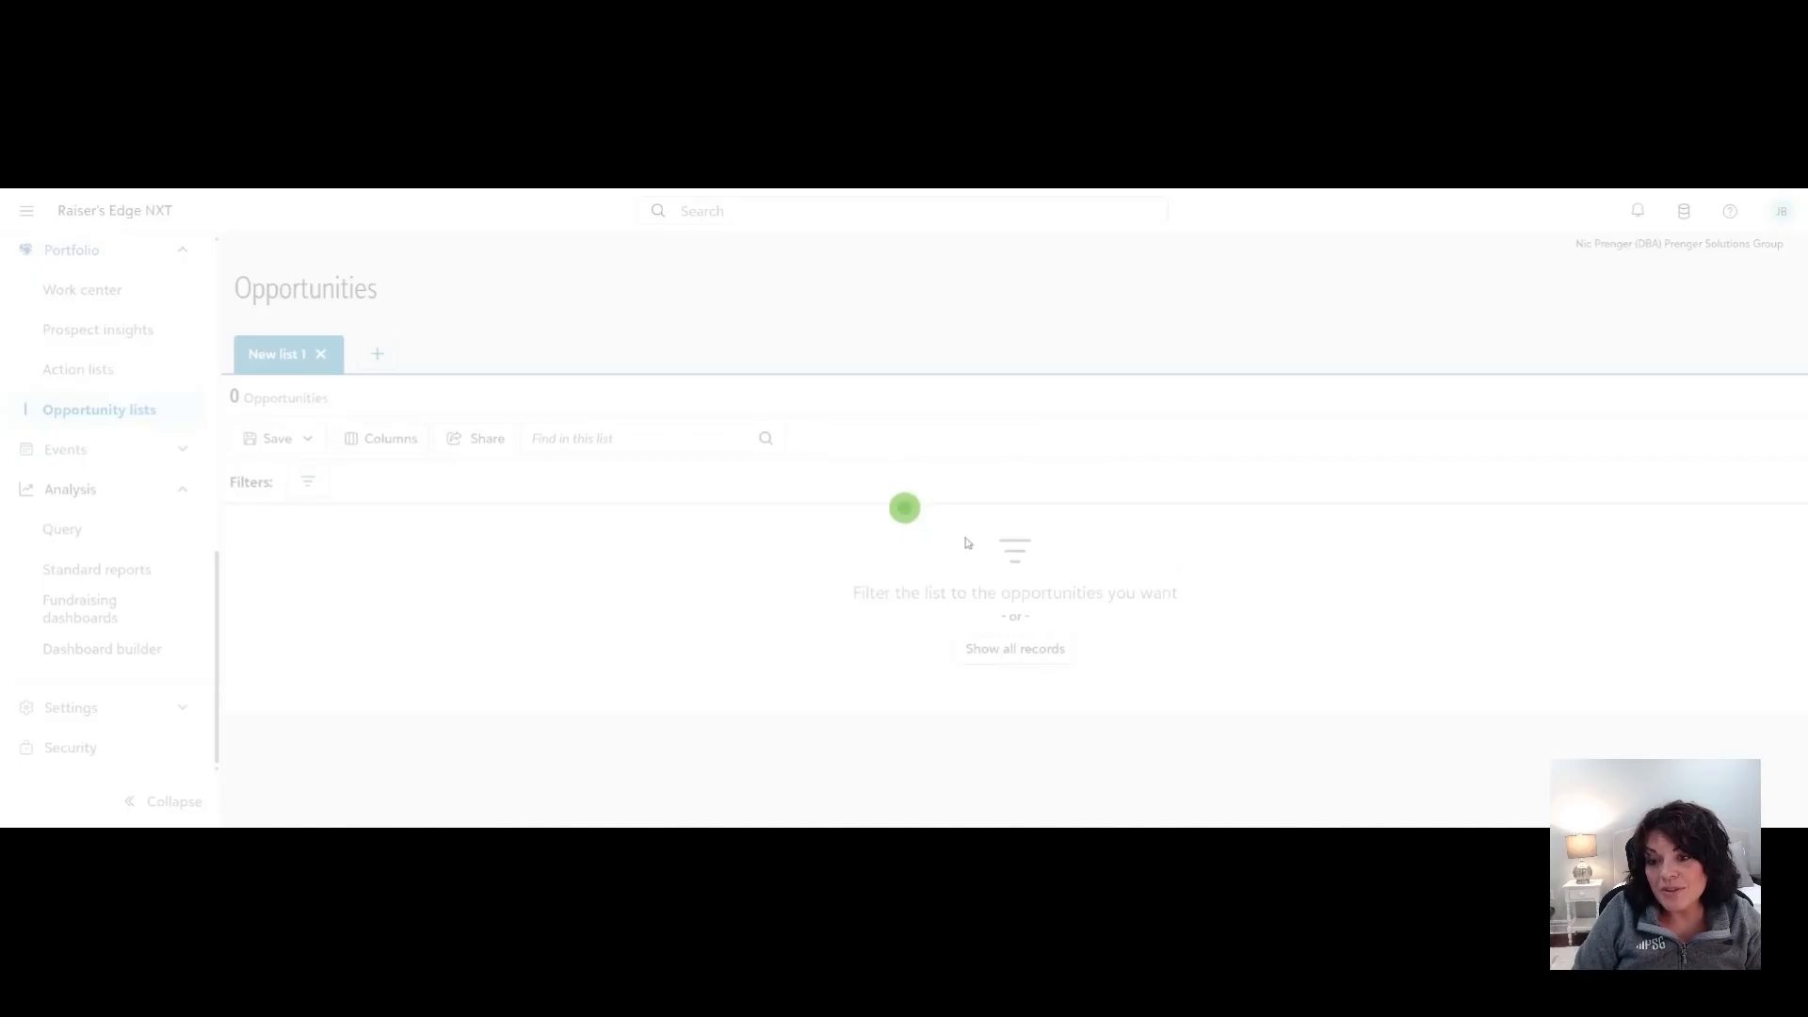
pyautogui.click(461, 487)
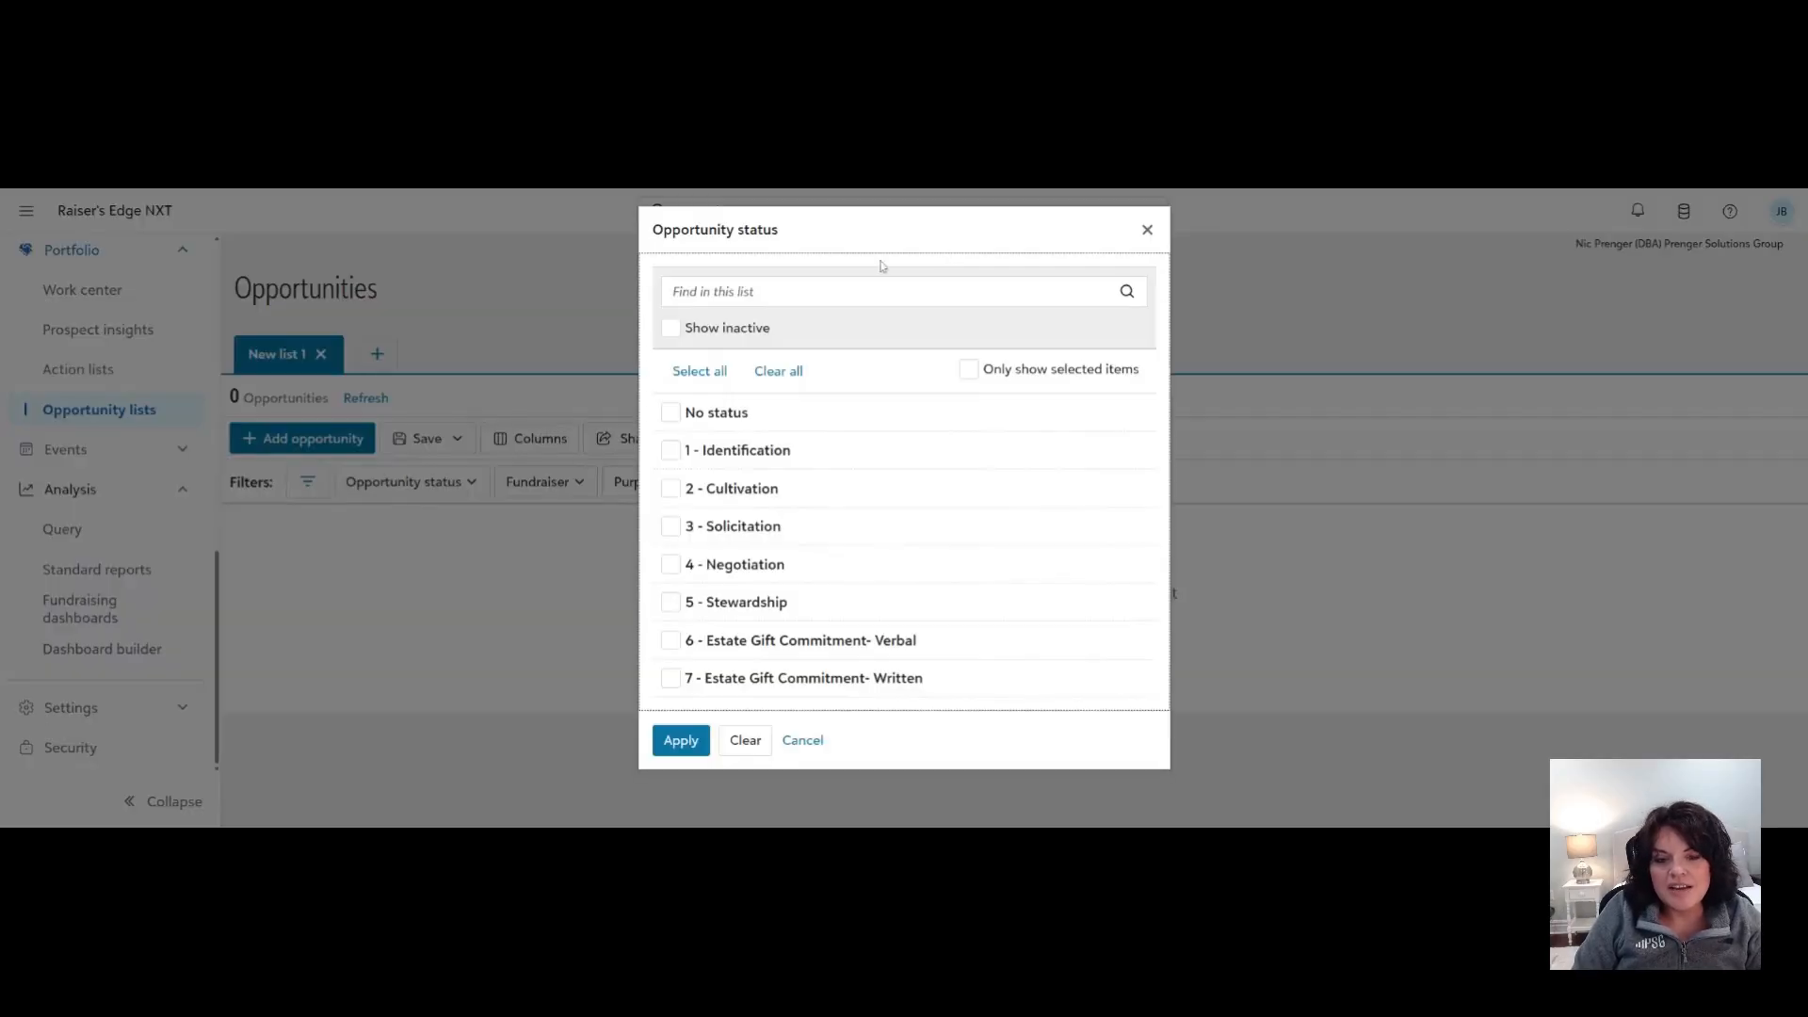
pyautogui.click(670, 450)
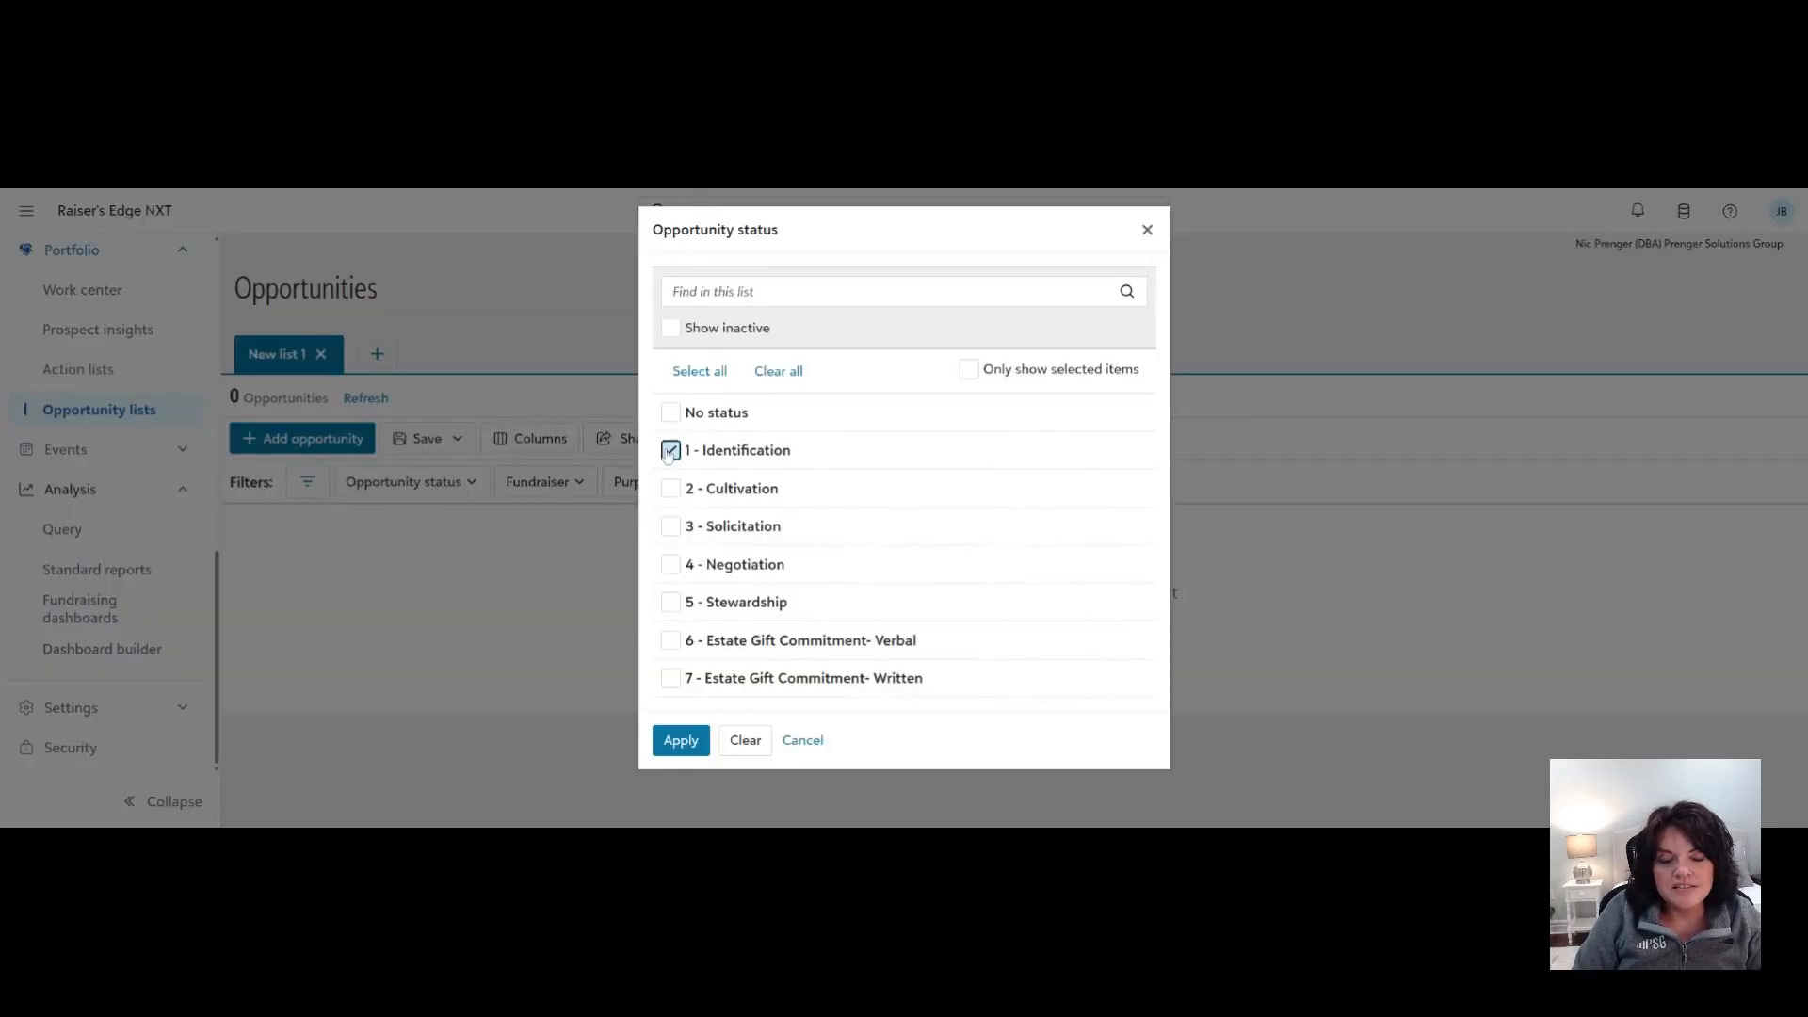
pyautogui.click(681, 740)
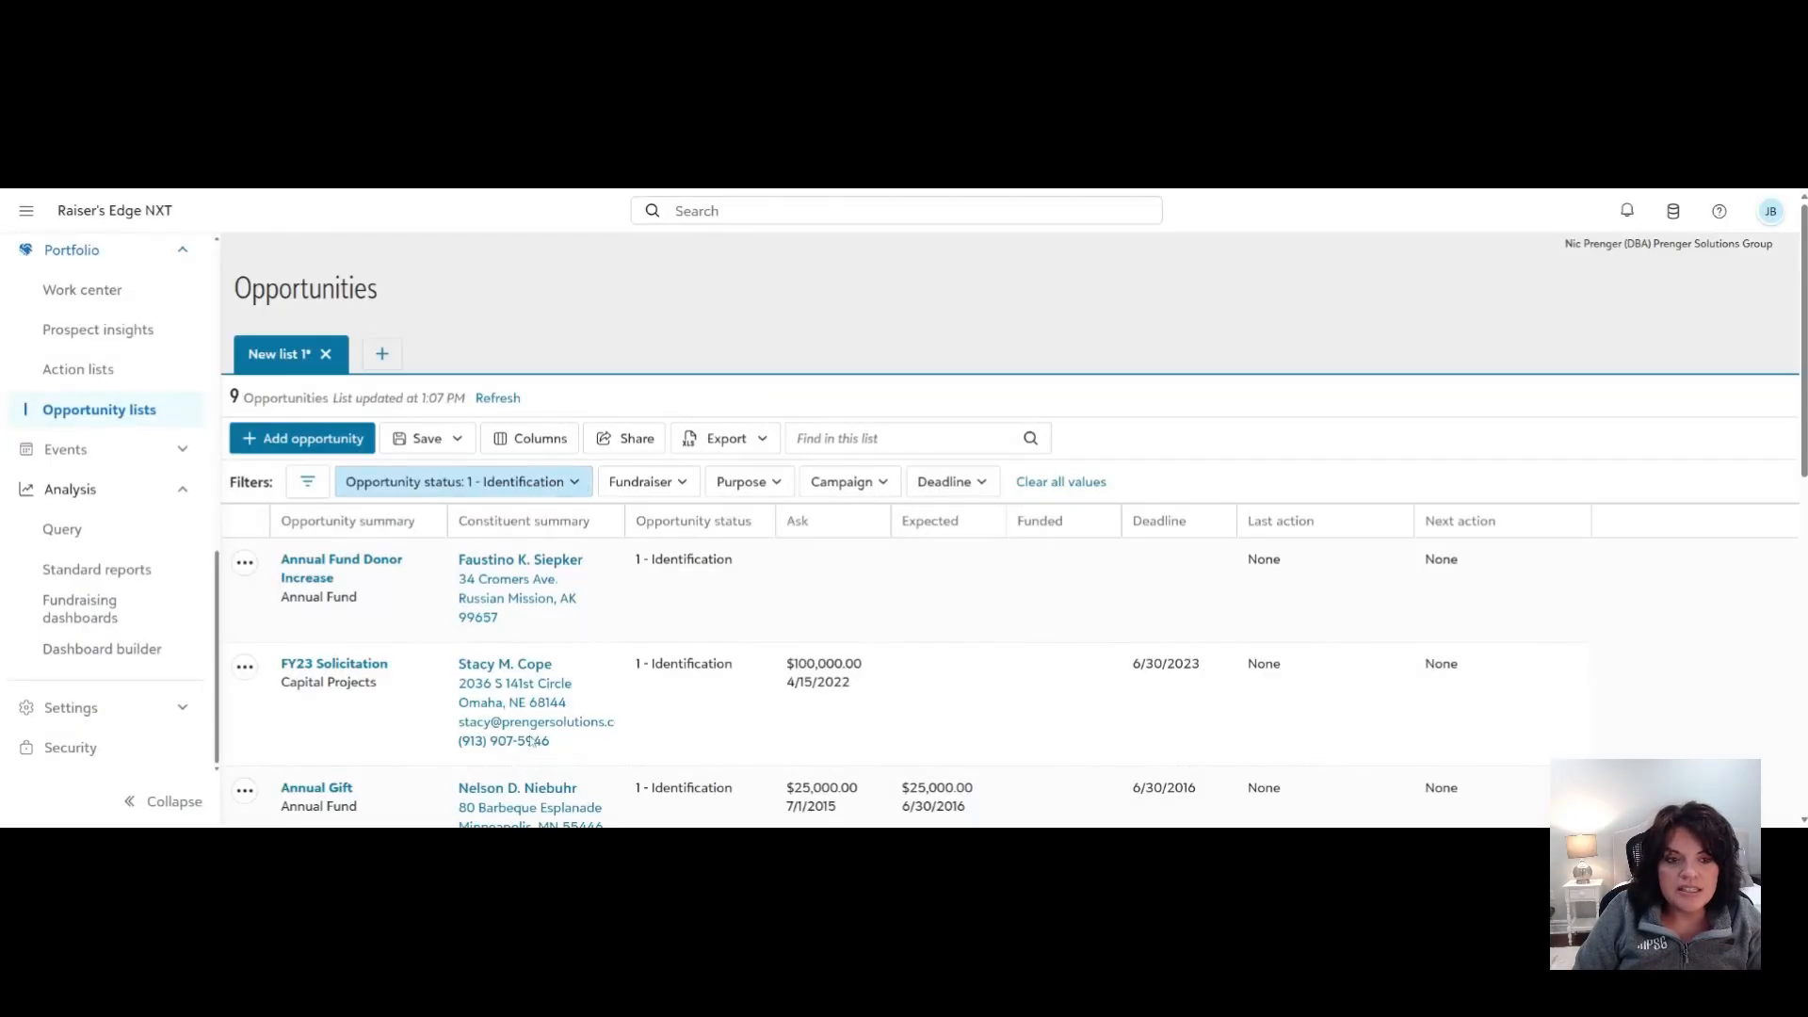
pyautogui.scroll(-5, 532, 741)
pyautogui.scroll(5, 565, 716)
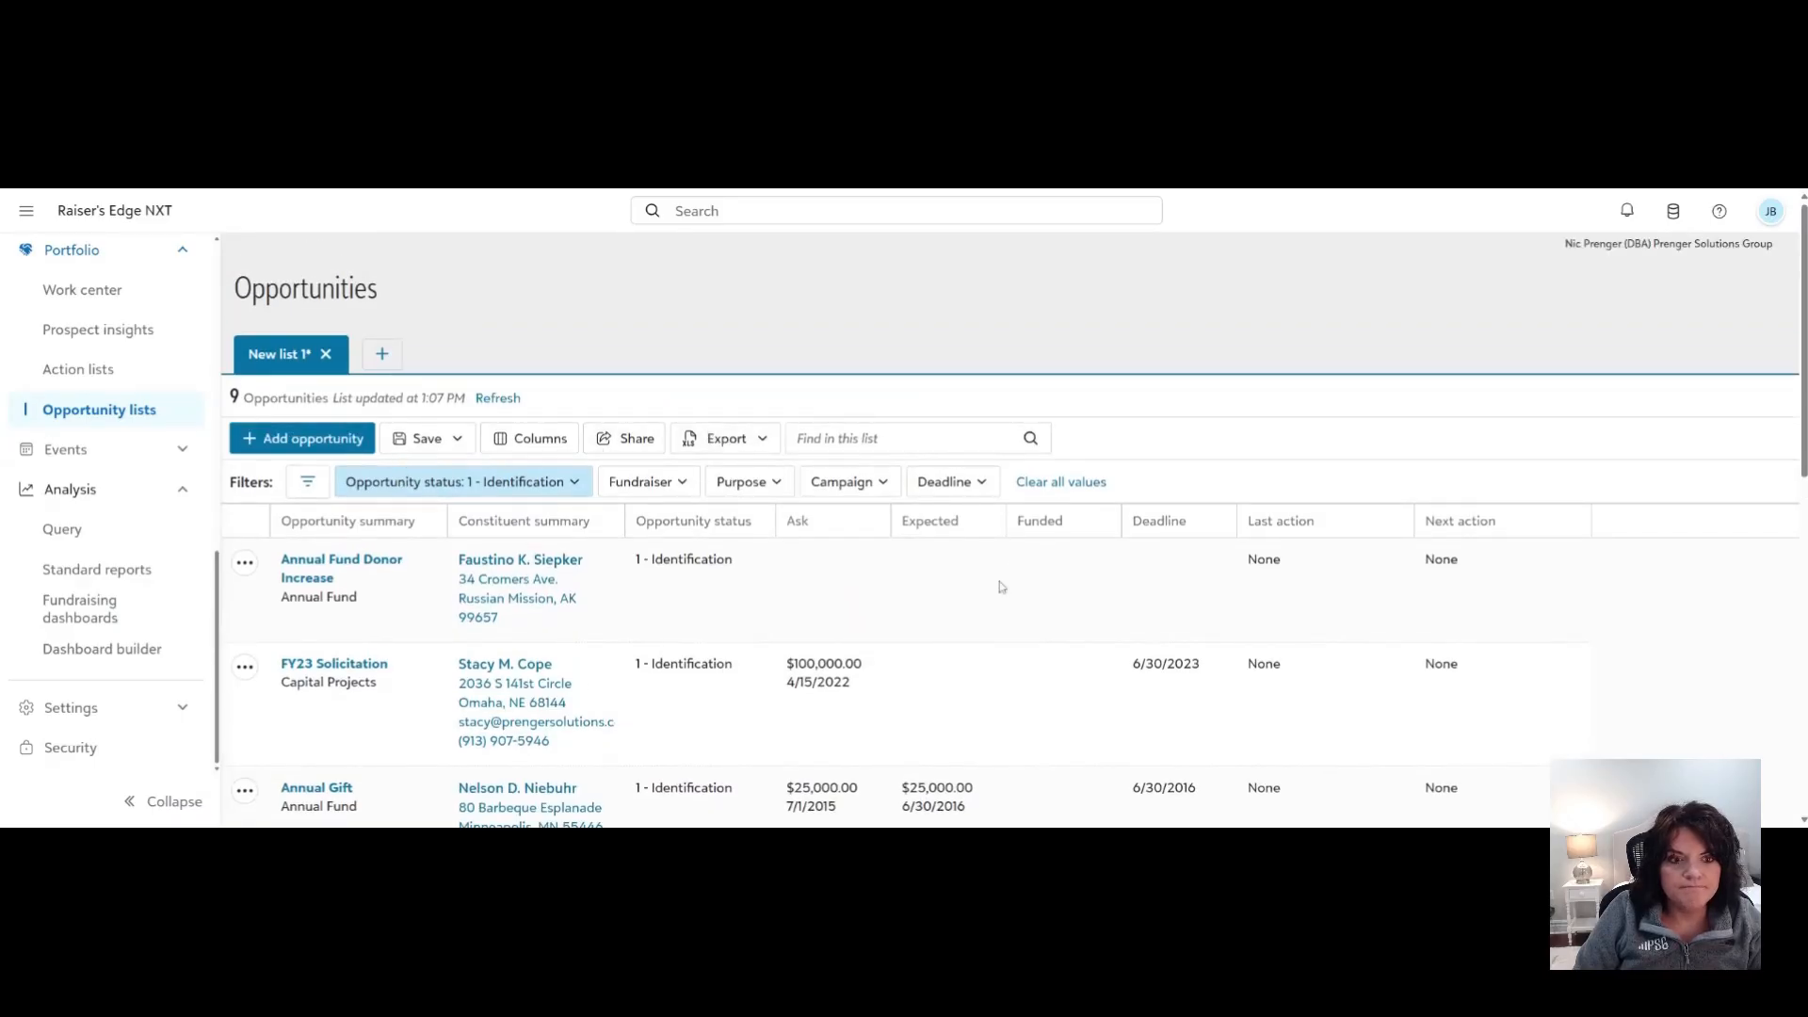
pyautogui.scroll(-3, 659, 744)
pyautogui.scroll(3, 659, 733)
# Return to the constituent lists and view the Board Member Giving Last CY list.
pyautogui.scroll(10, 122, 382)
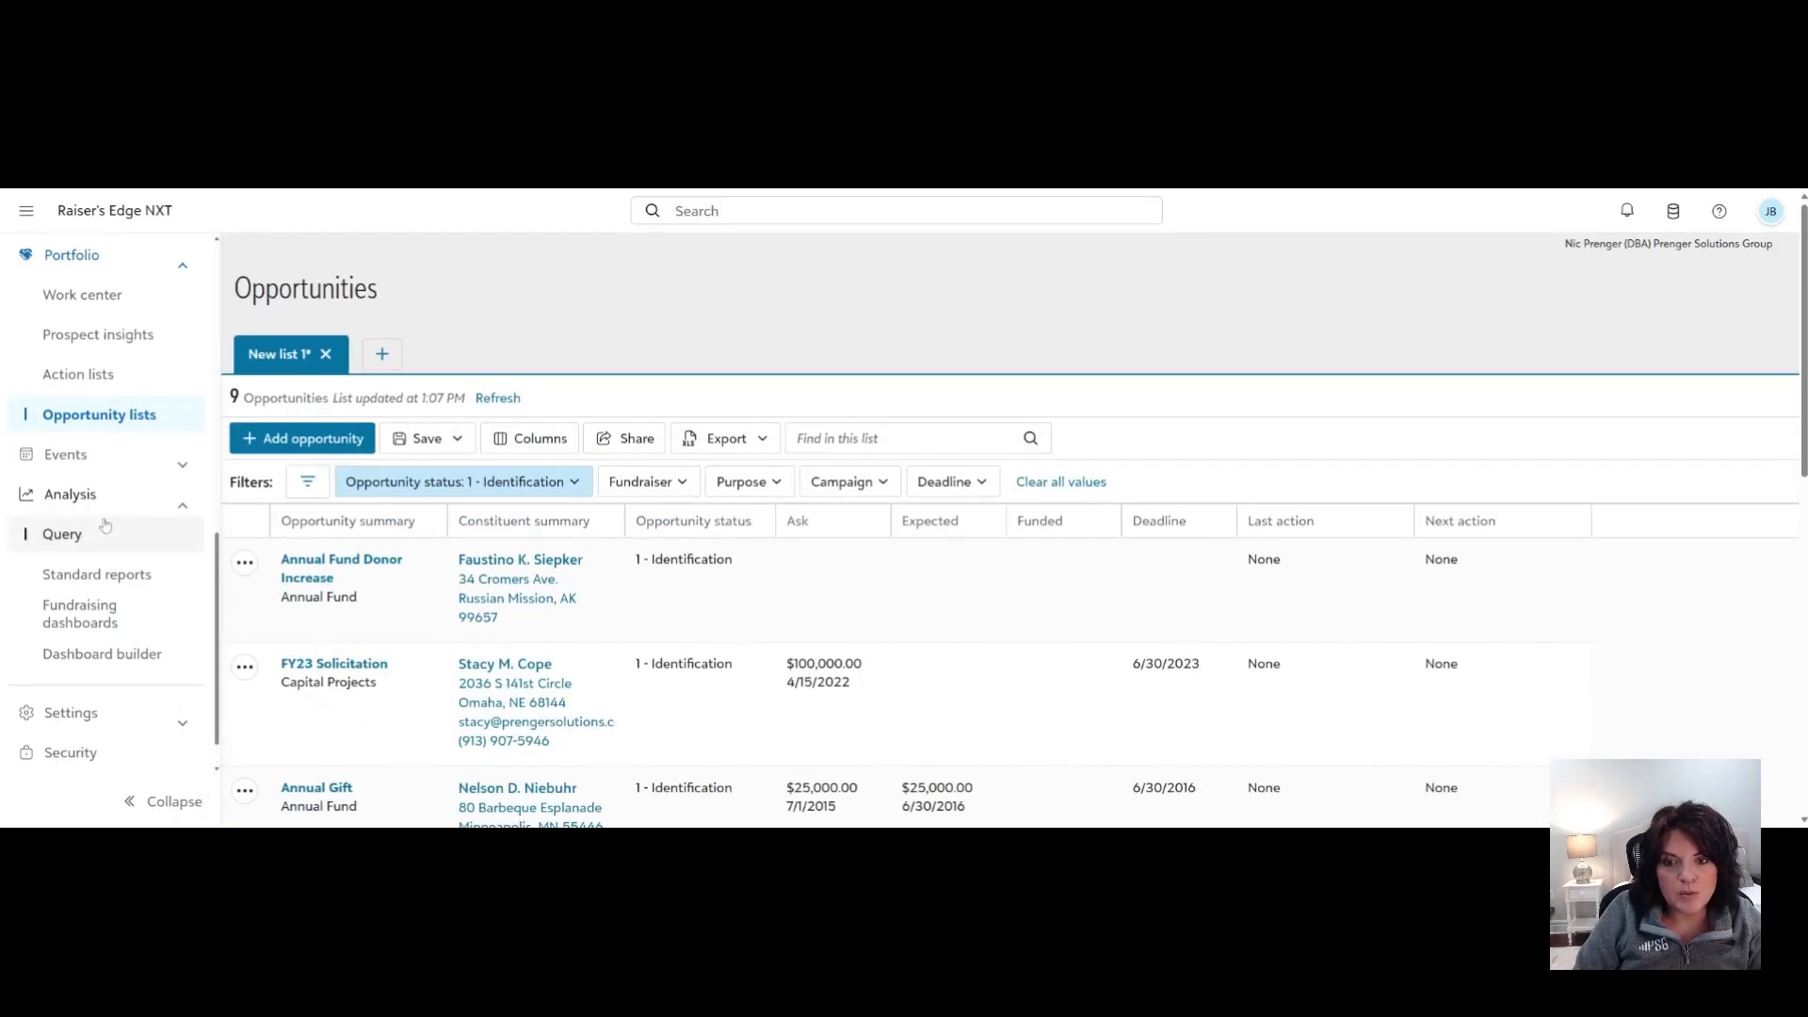
pyautogui.click(120, 363)
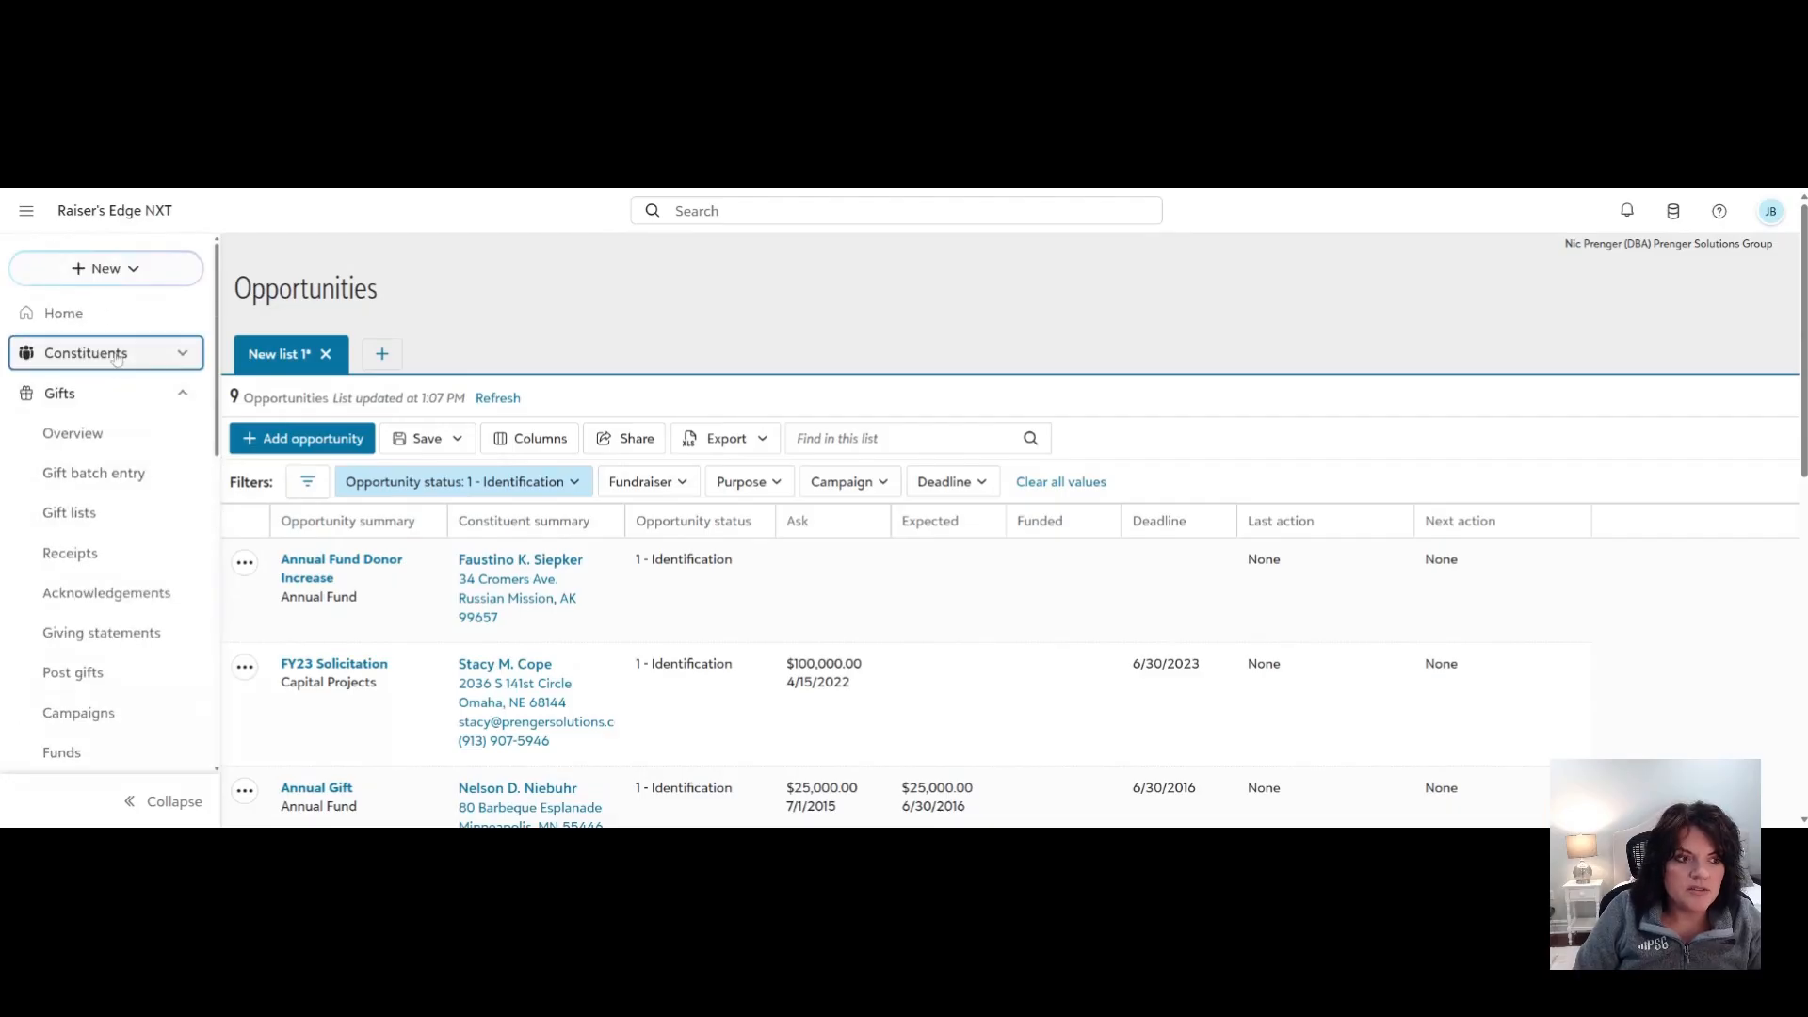
pyautogui.click(122, 395)
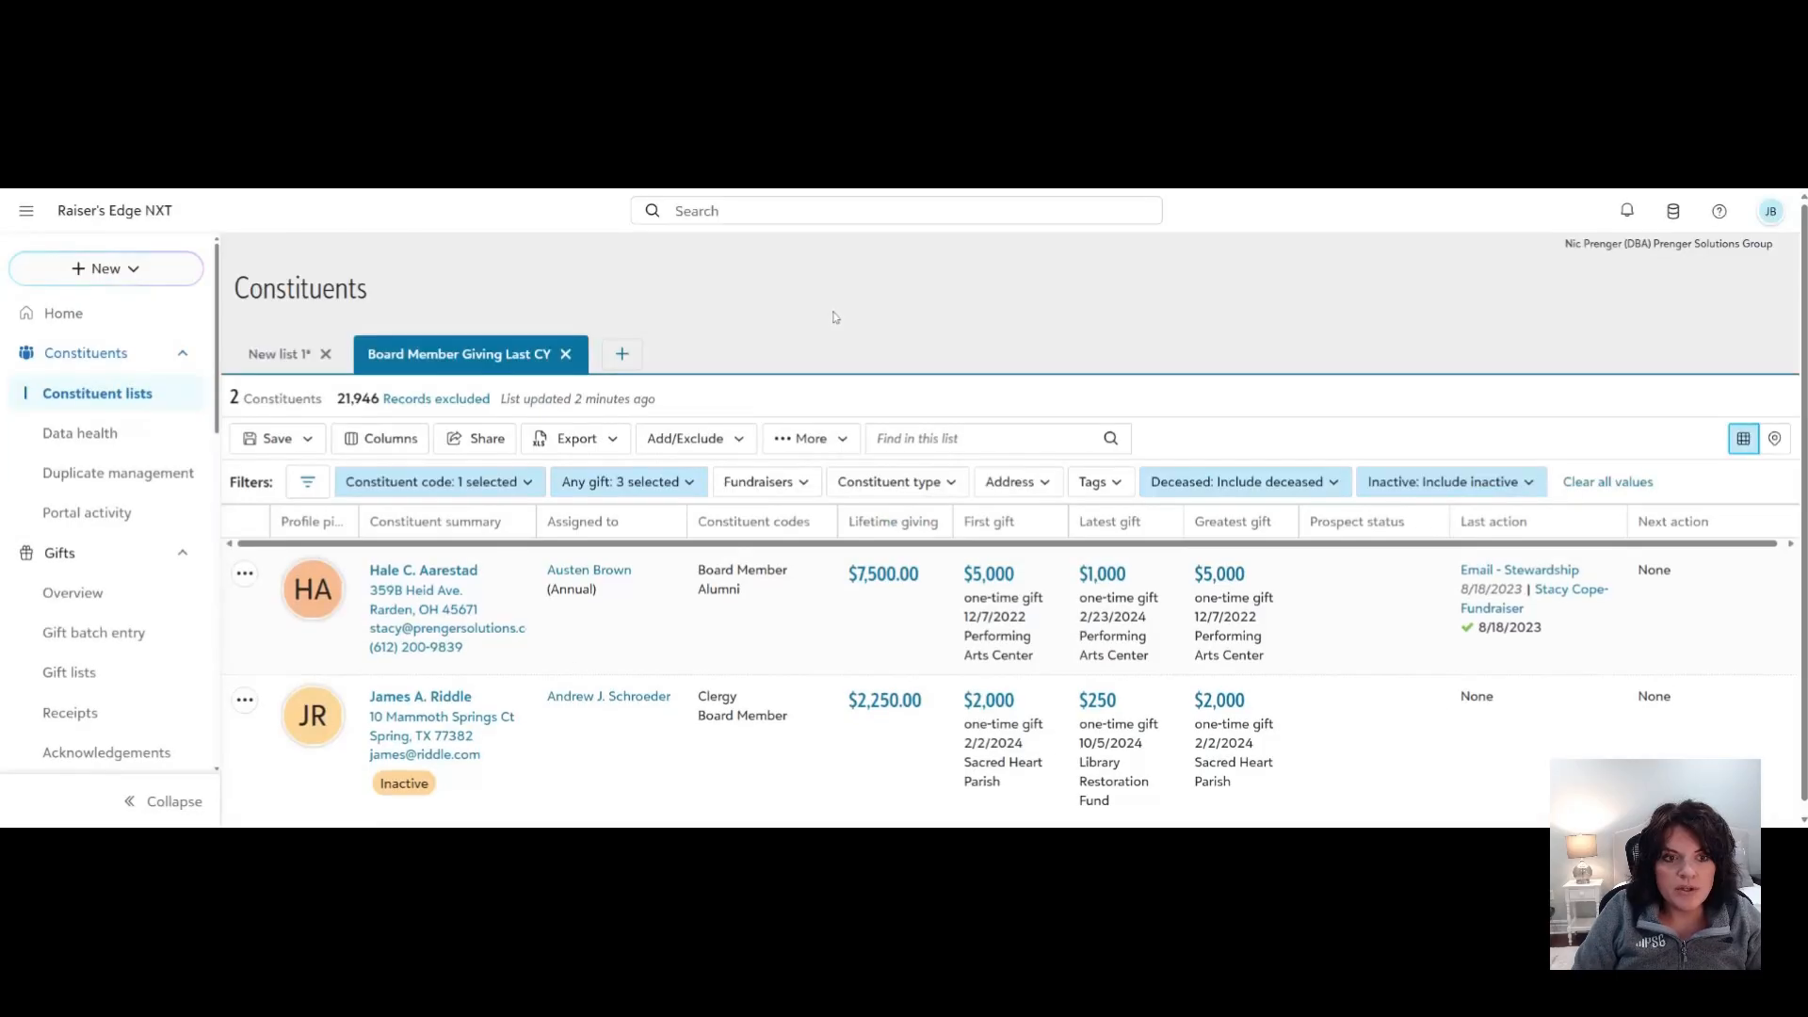
pyautogui.moveTo(490, 546); pyautogui.dragTo(411, 544)
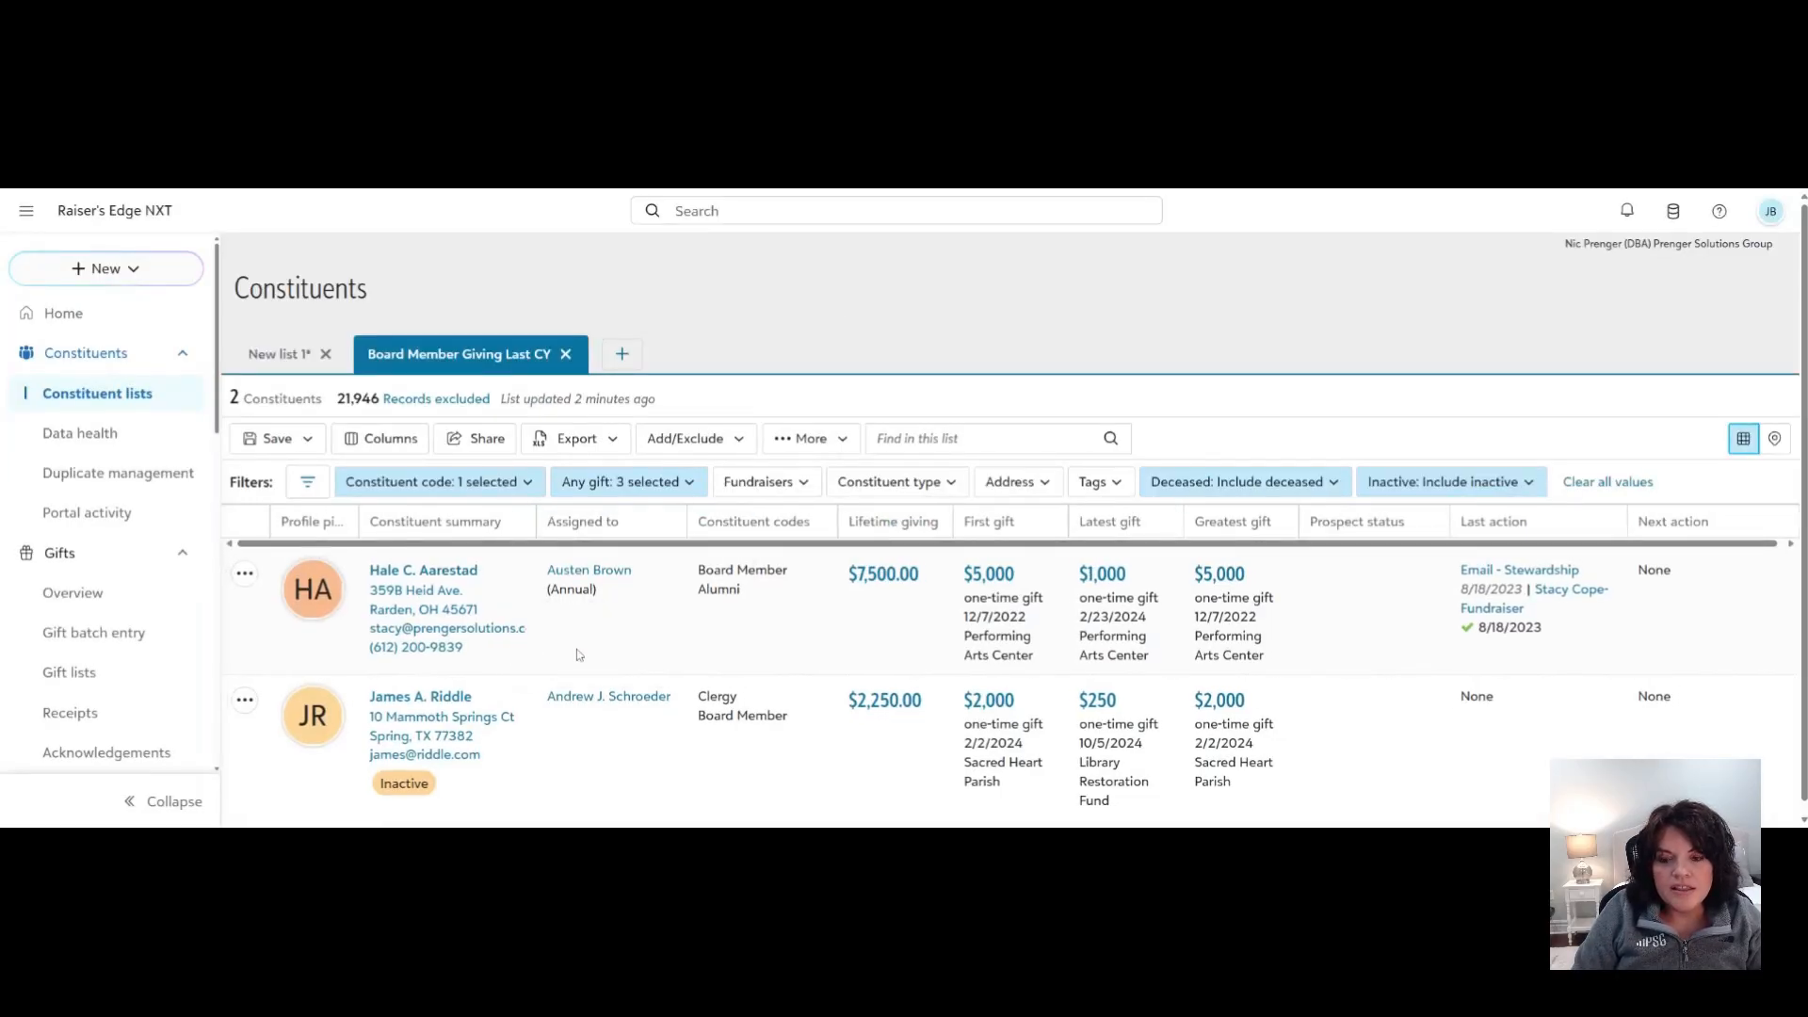
pyautogui.scroll(-1, 556, 660)
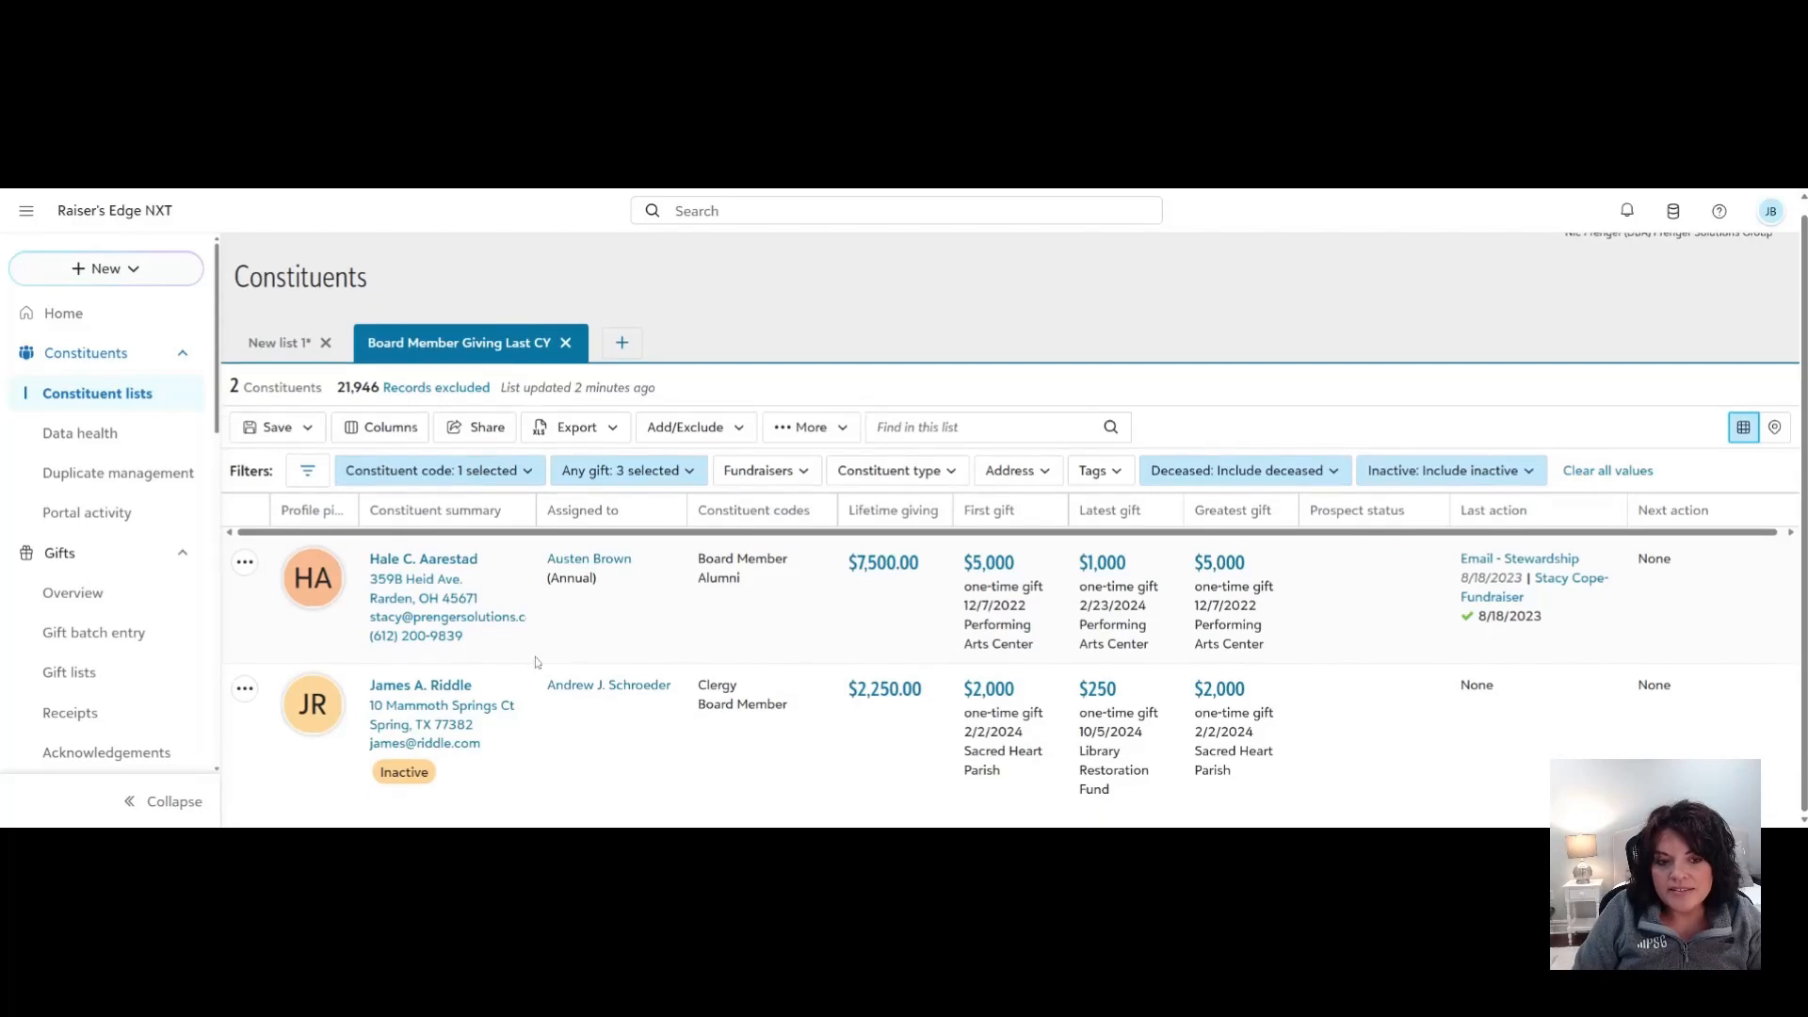
# Export the Board Member Giving Last CY constituent list and download the finished export file.
pyautogui.click(578, 428)
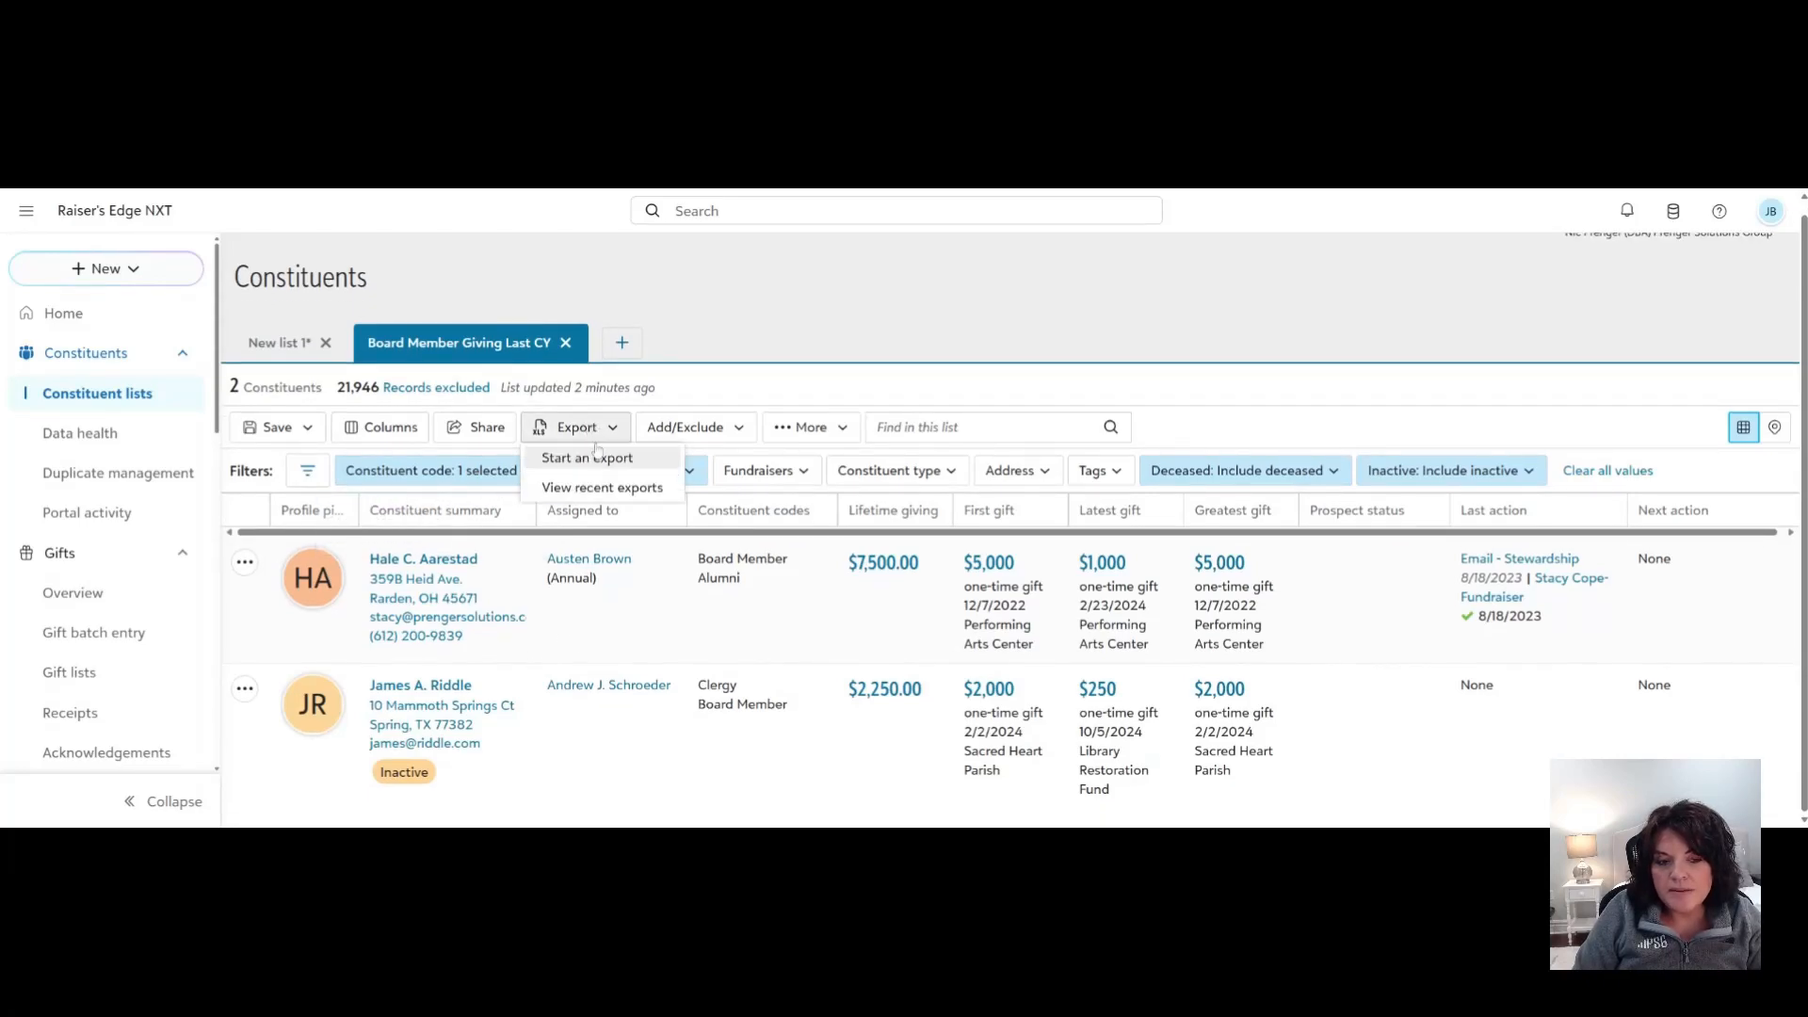
pyautogui.click(598, 462)
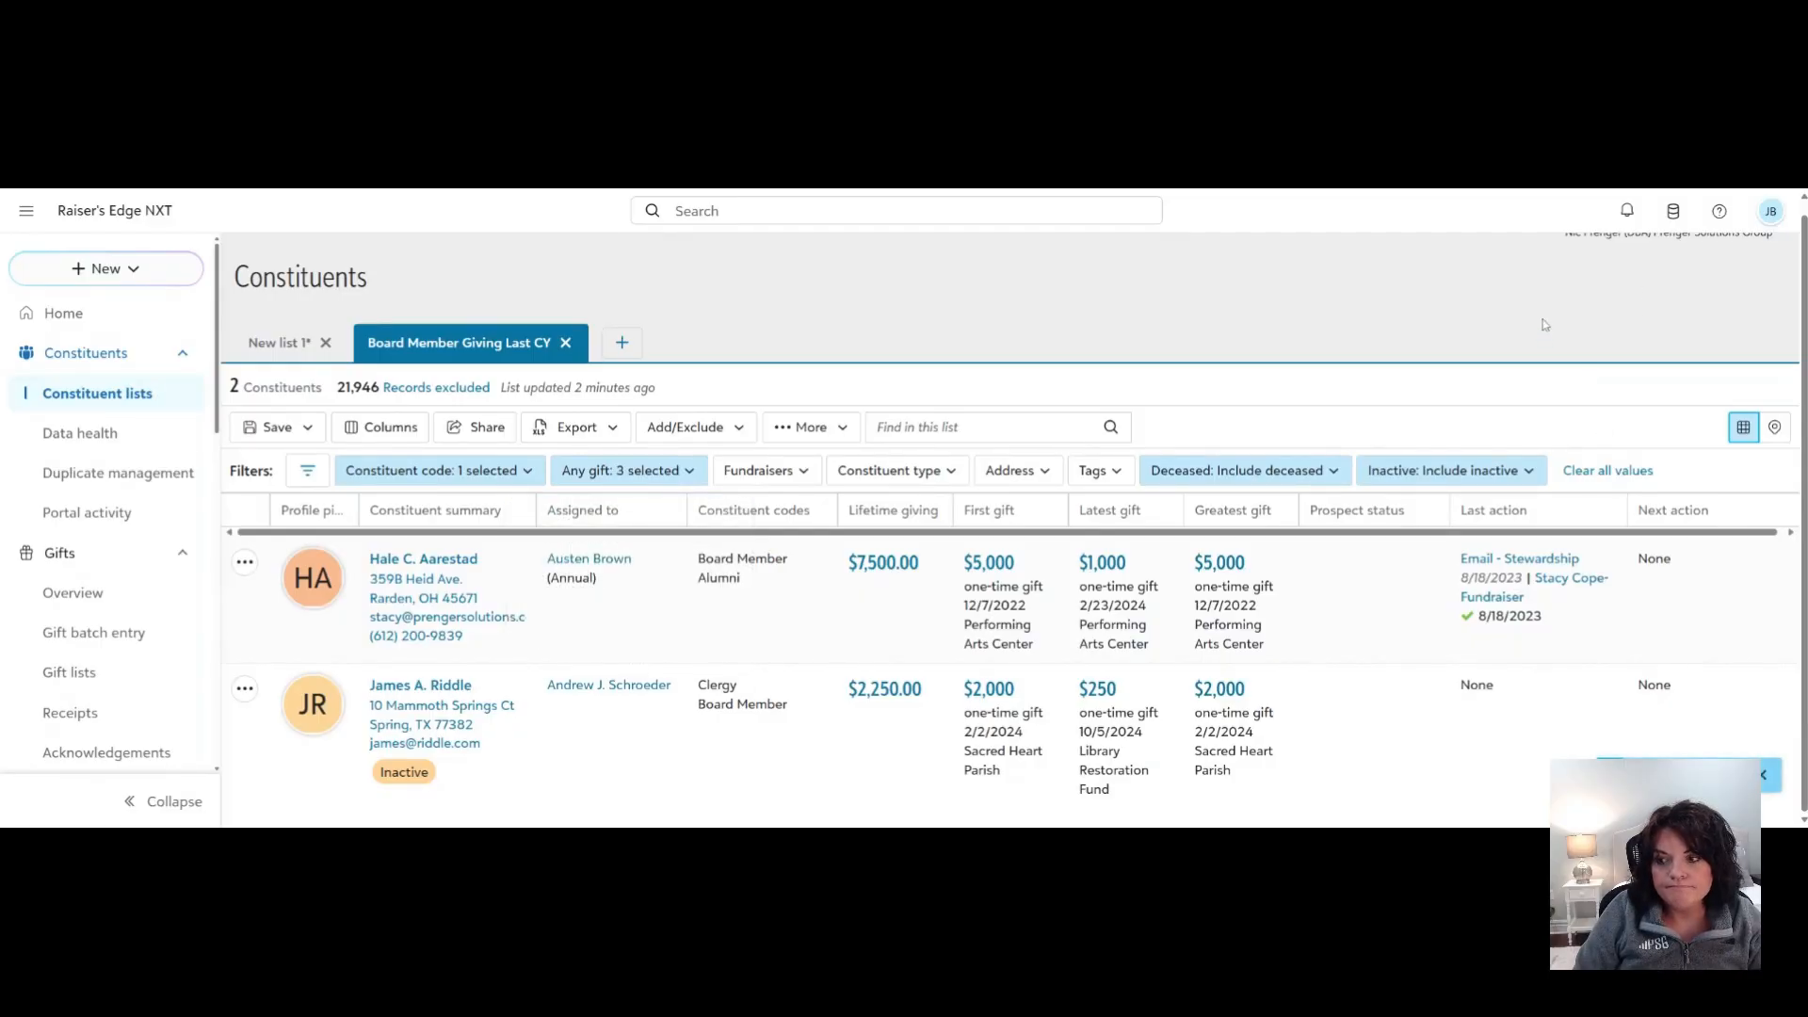
pyautogui.click(1657, 320)
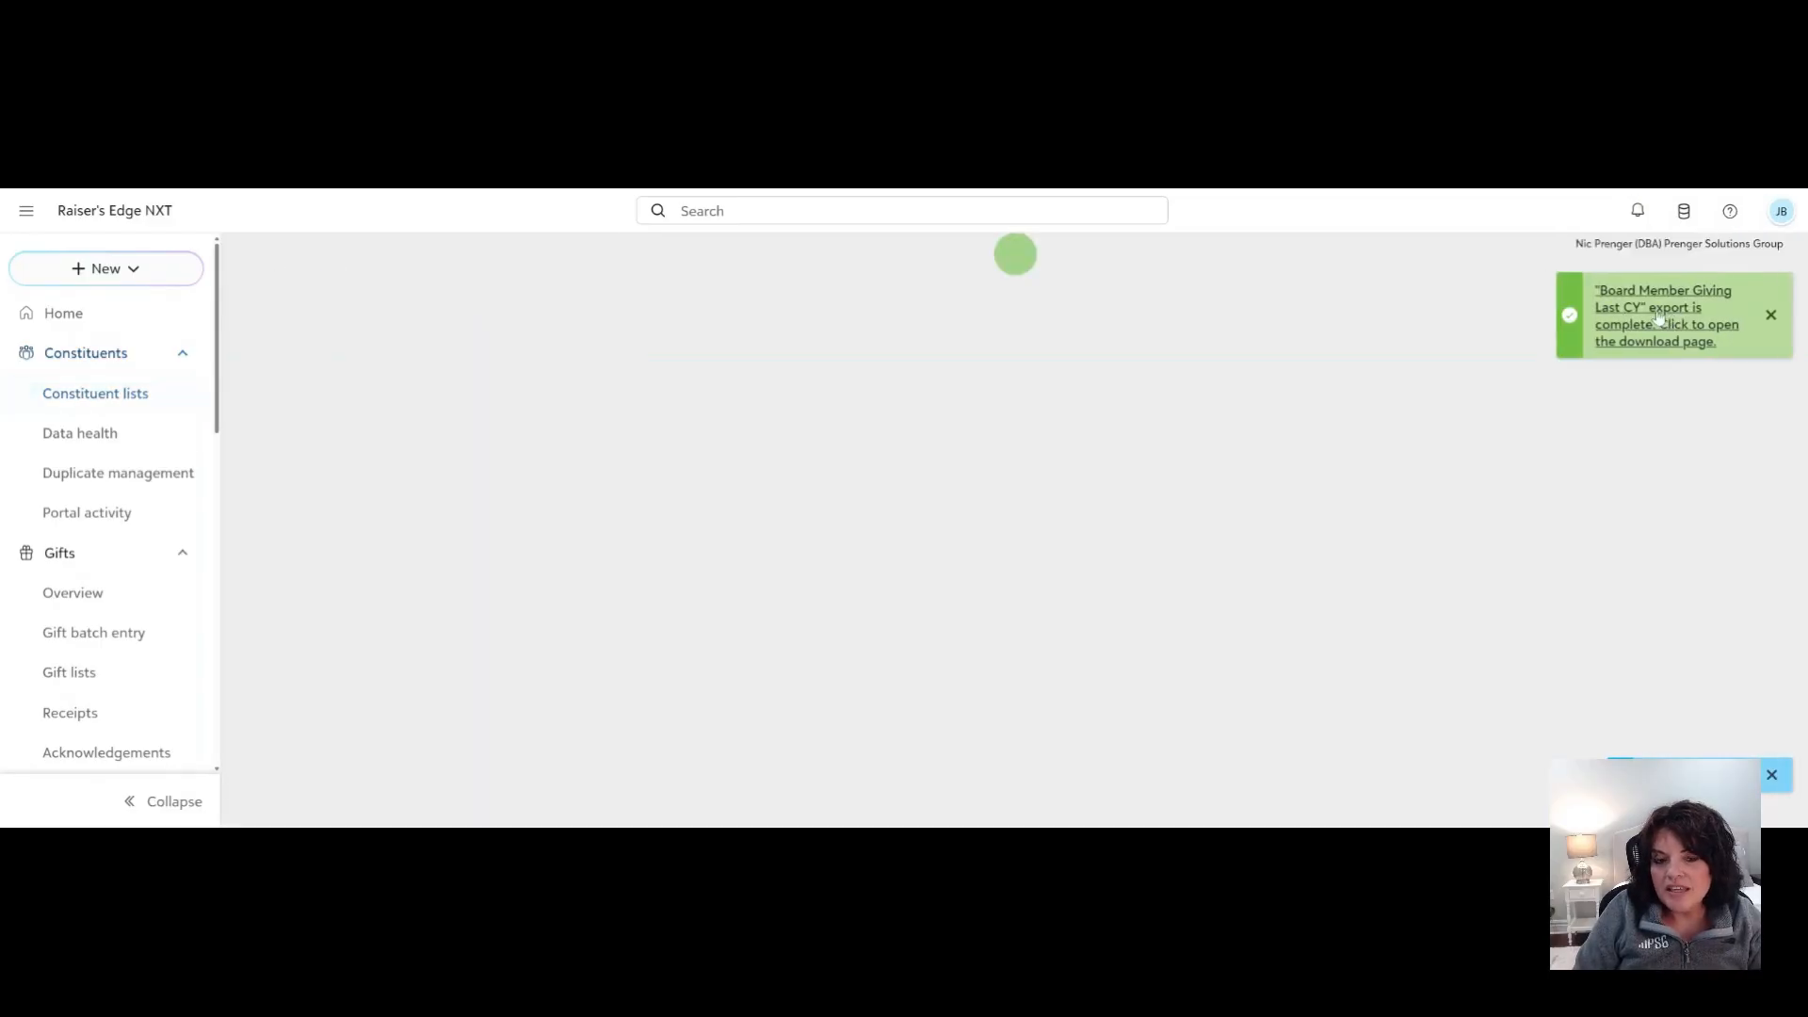
pyautogui.click(1042, 464)
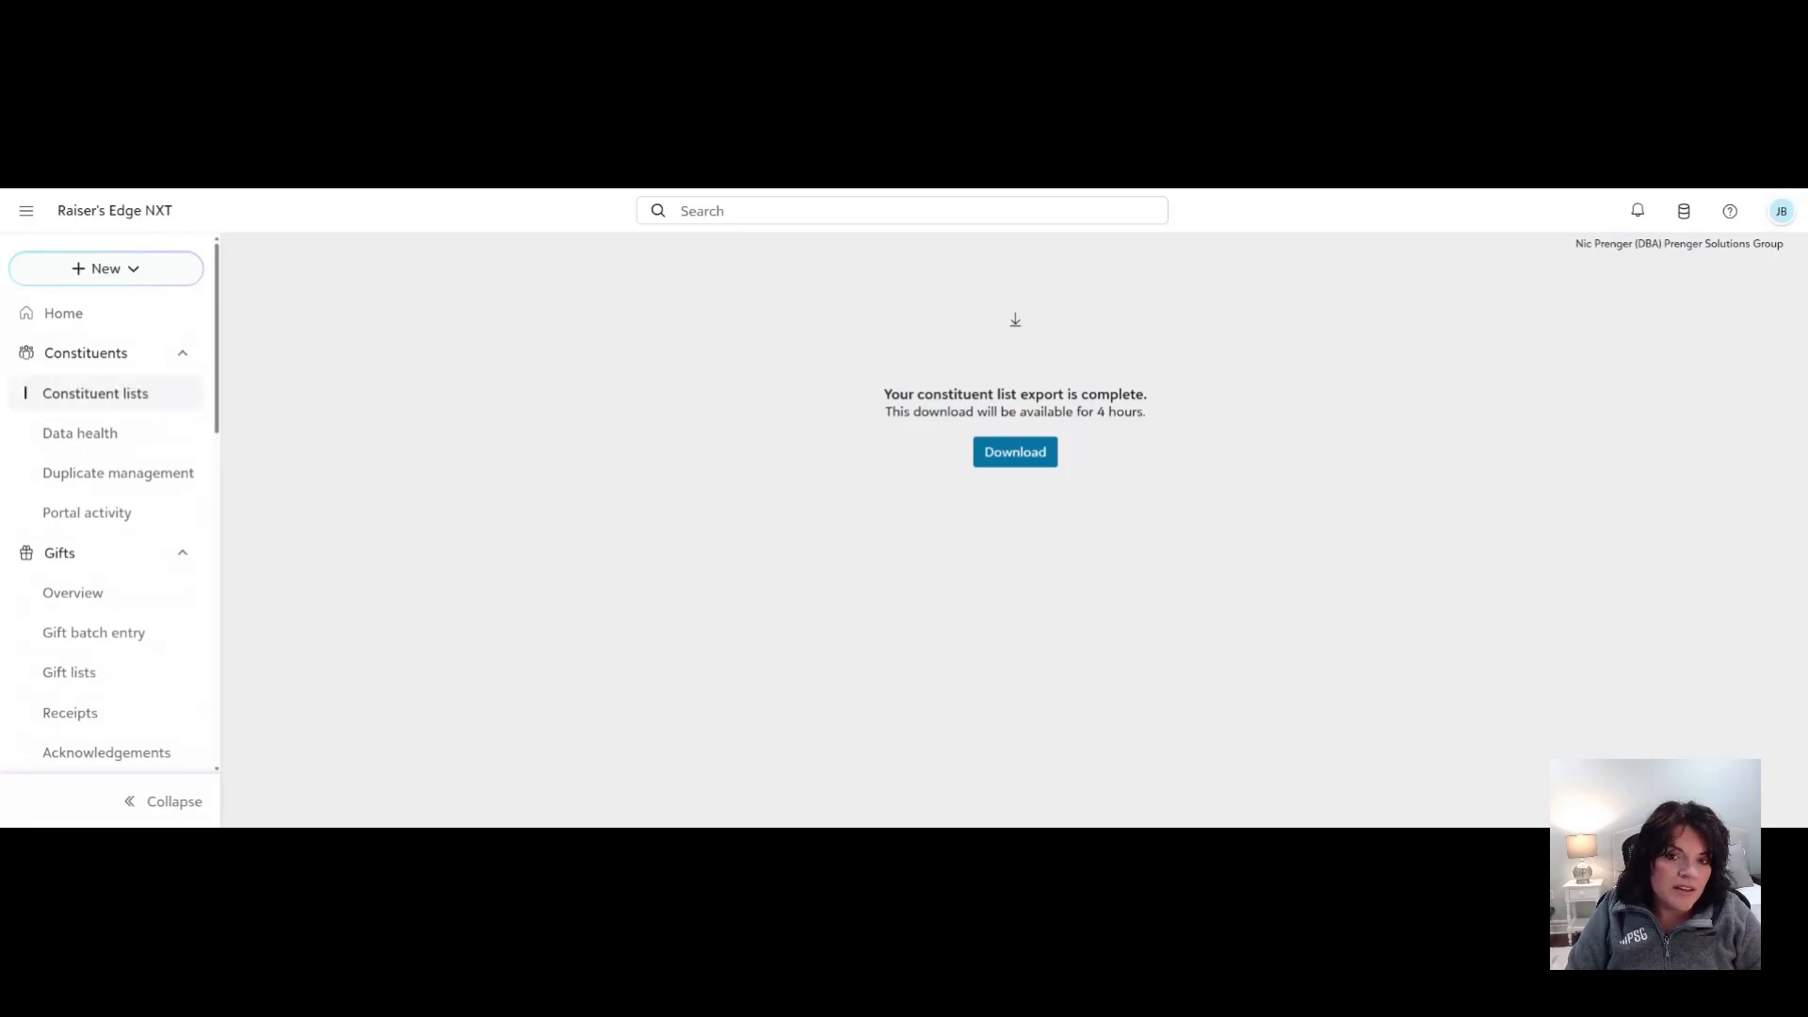
# Go back from the export download page to the Board Member Giving Last CY list.
pyautogui.click(97, 393)
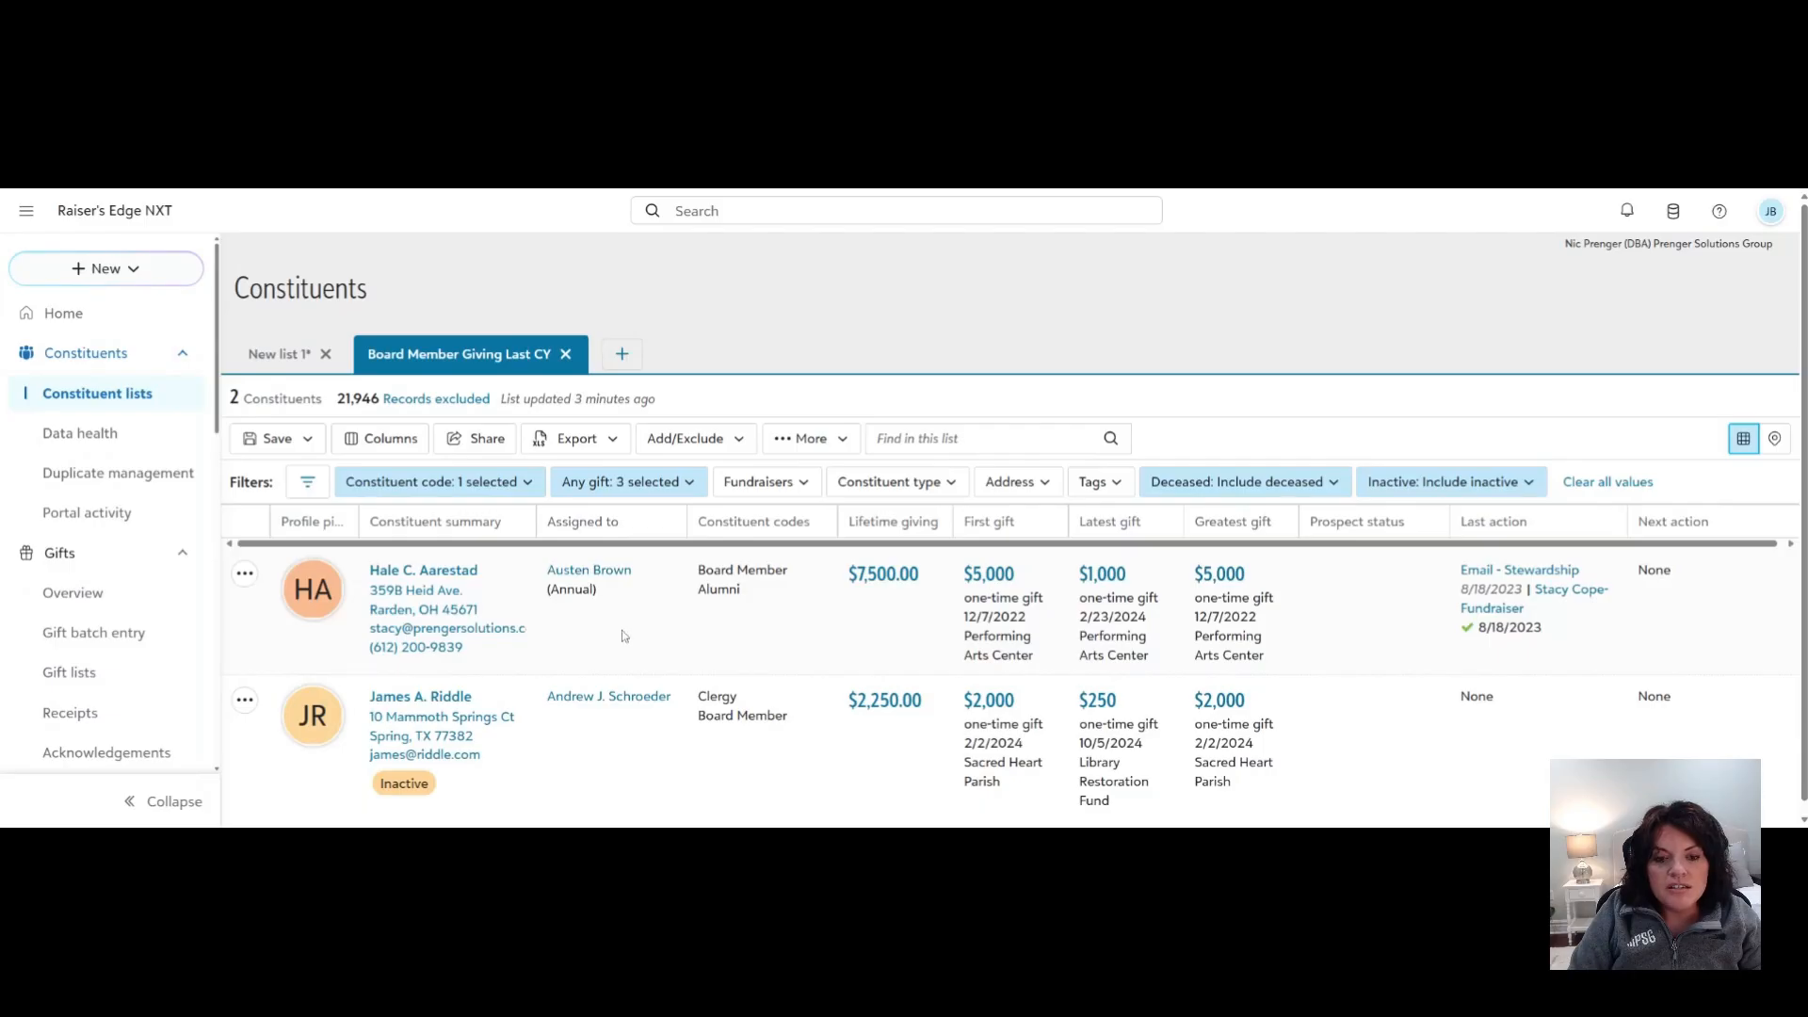
pyautogui.scroll(-1, 621, 637)
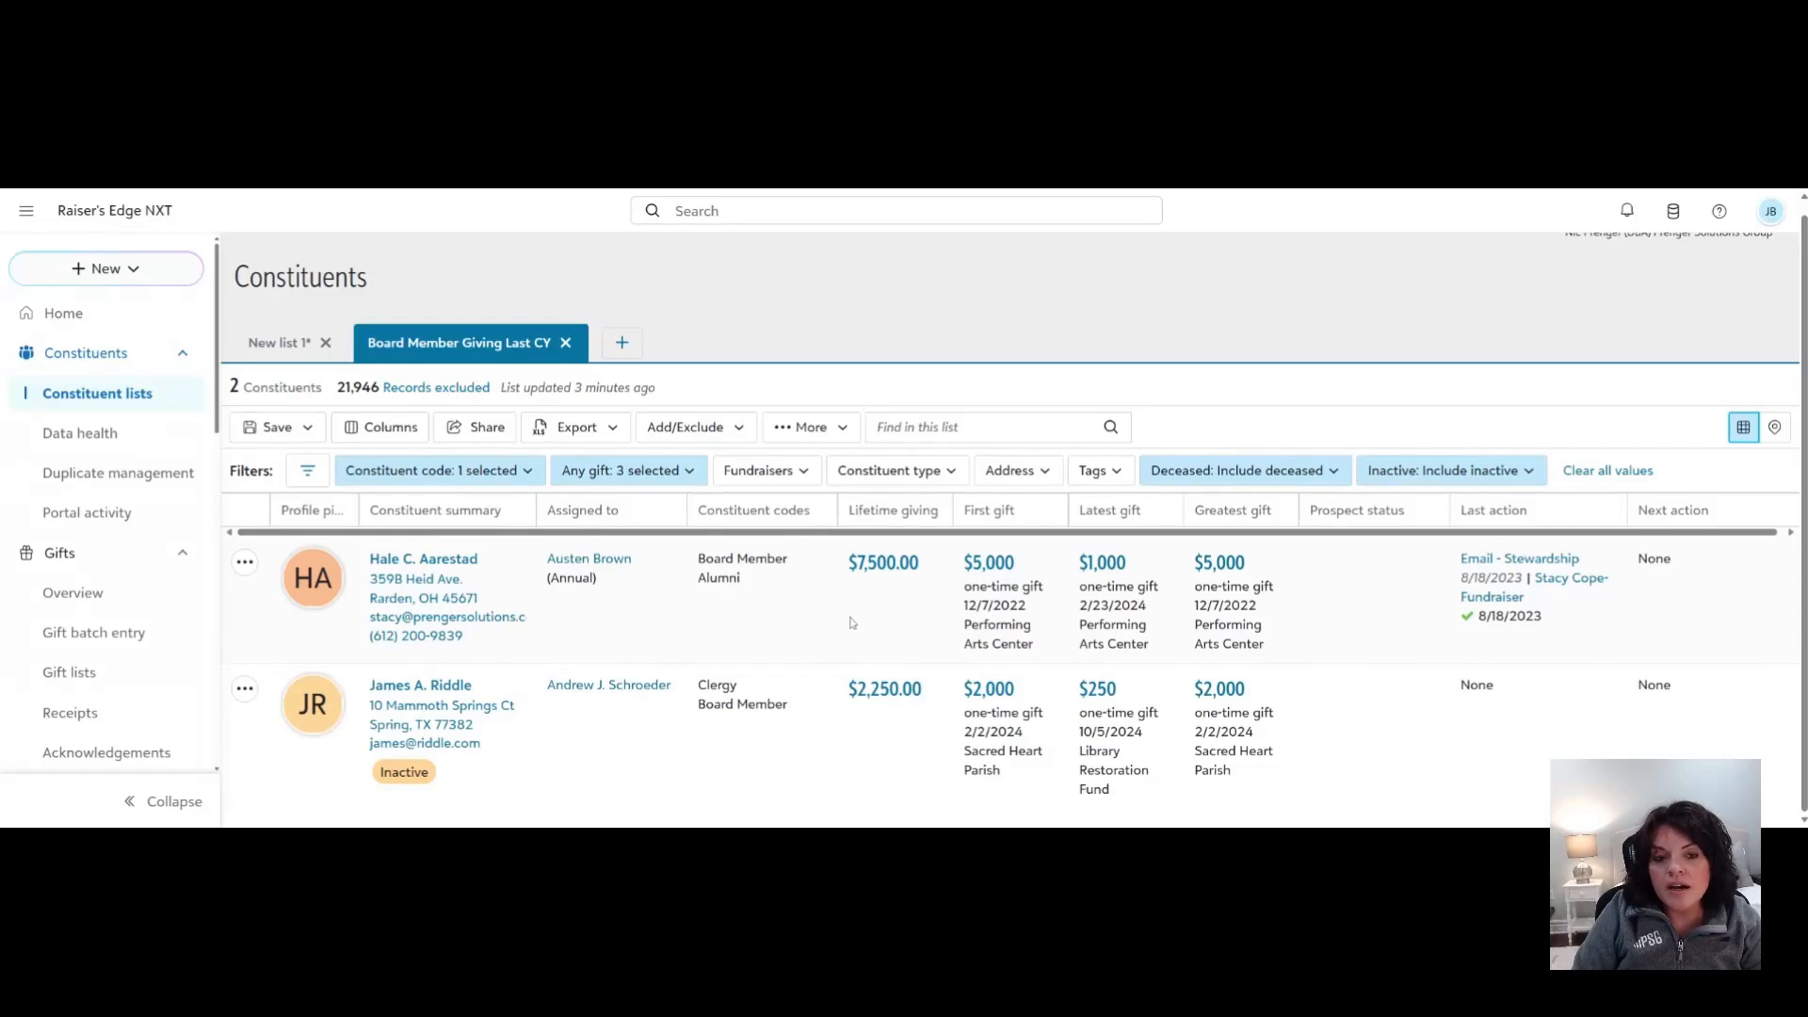
pyautogui.moveTo(863, 534); pyautogui.dragTo(828, 542)
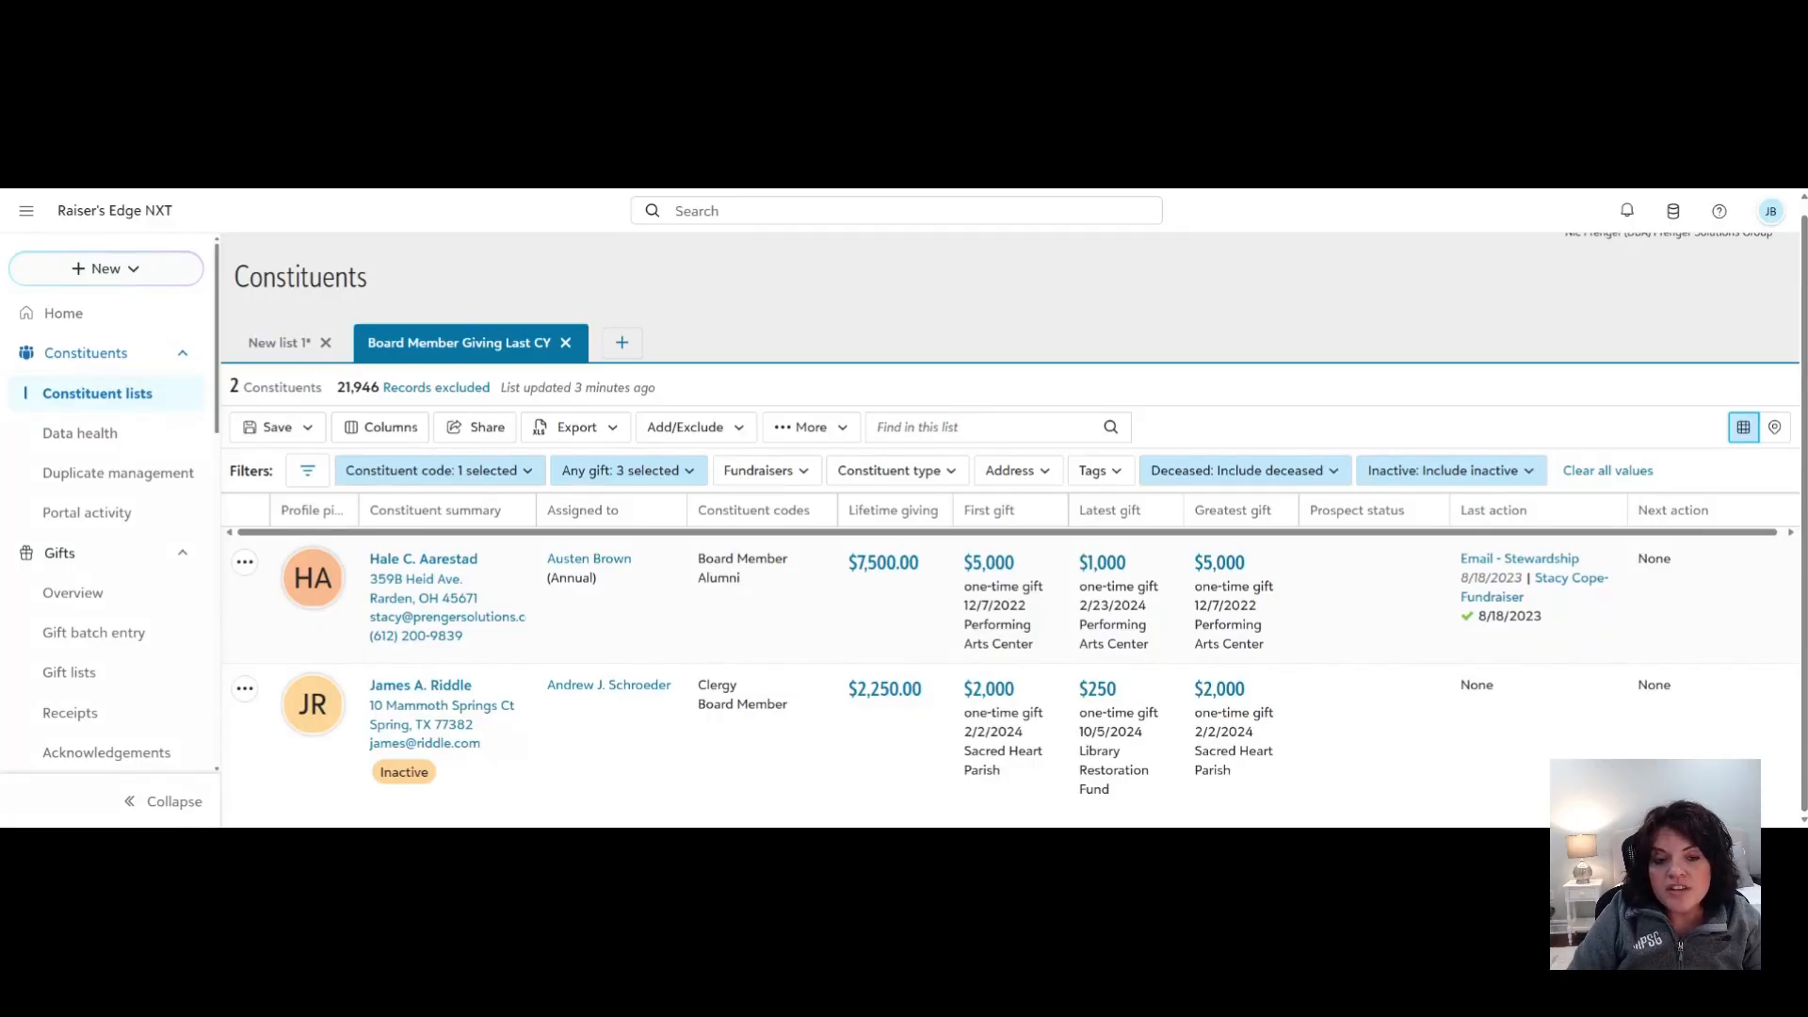
# Go to the email area under communications and look over the recent sent emails and the actions available for the newest one.
pyautogui.scroll(-7, 188, 622)
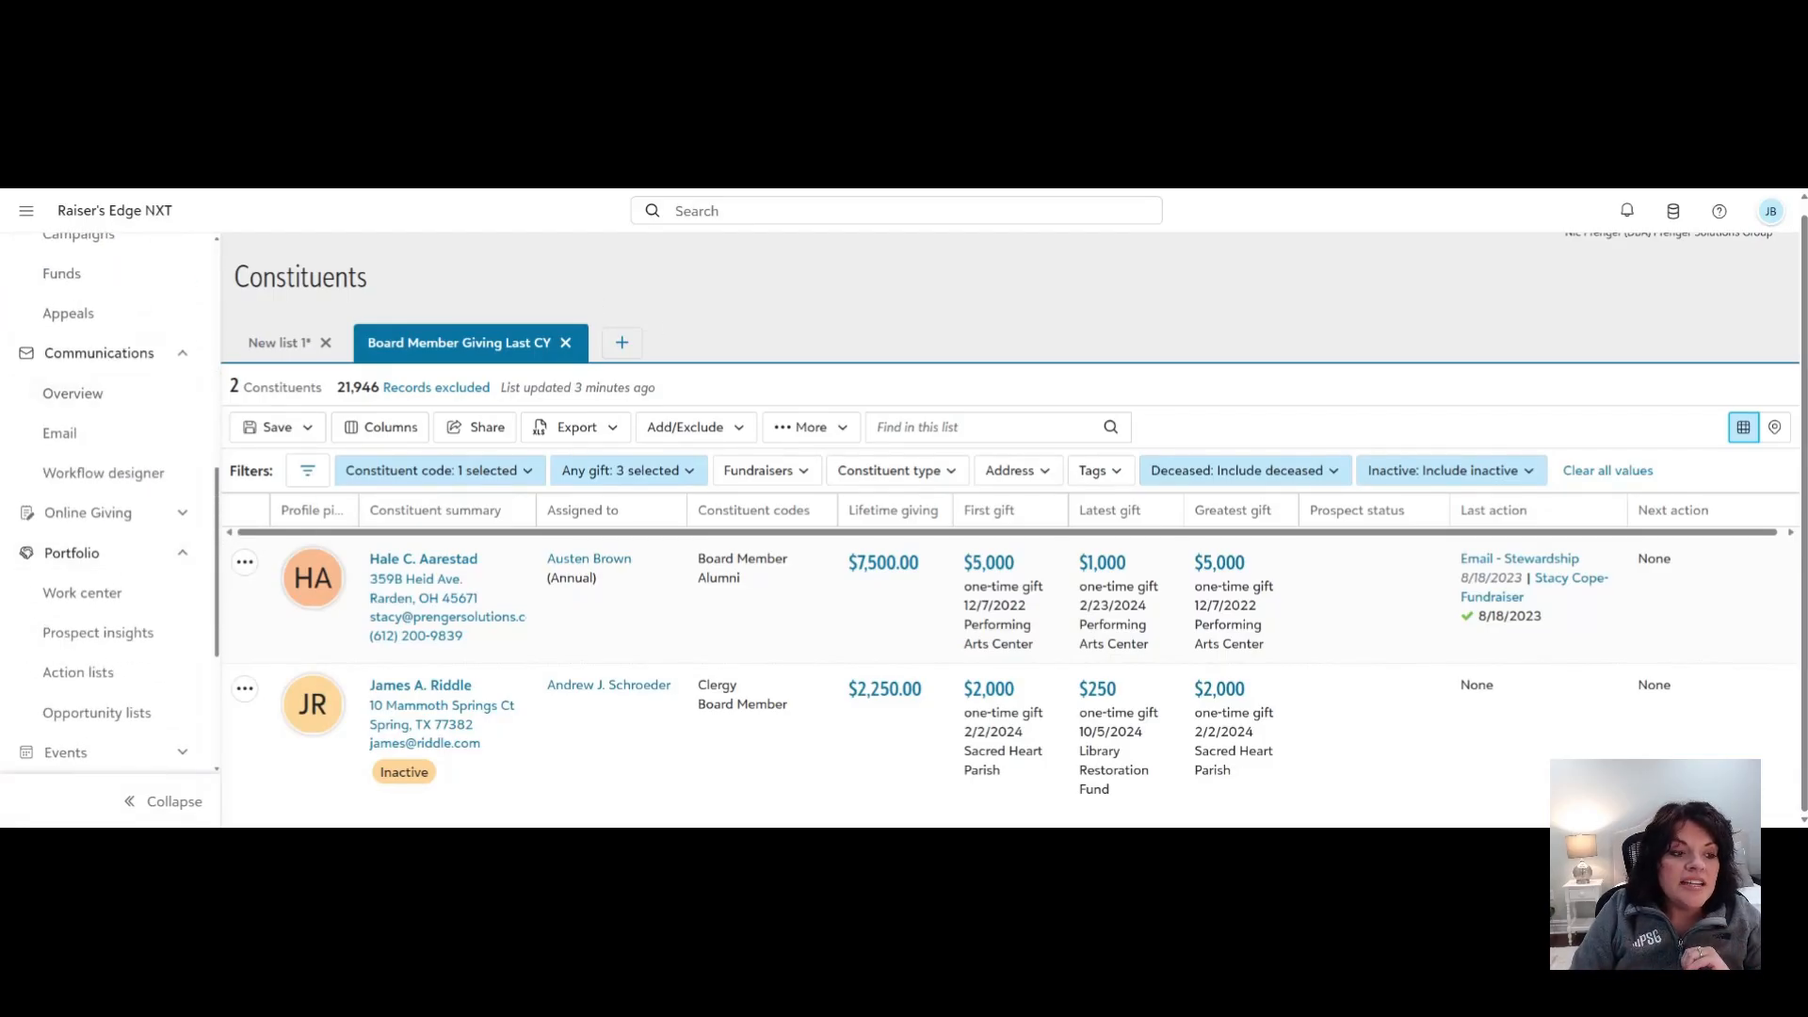
pyautogui.doubleClick(302, 277)
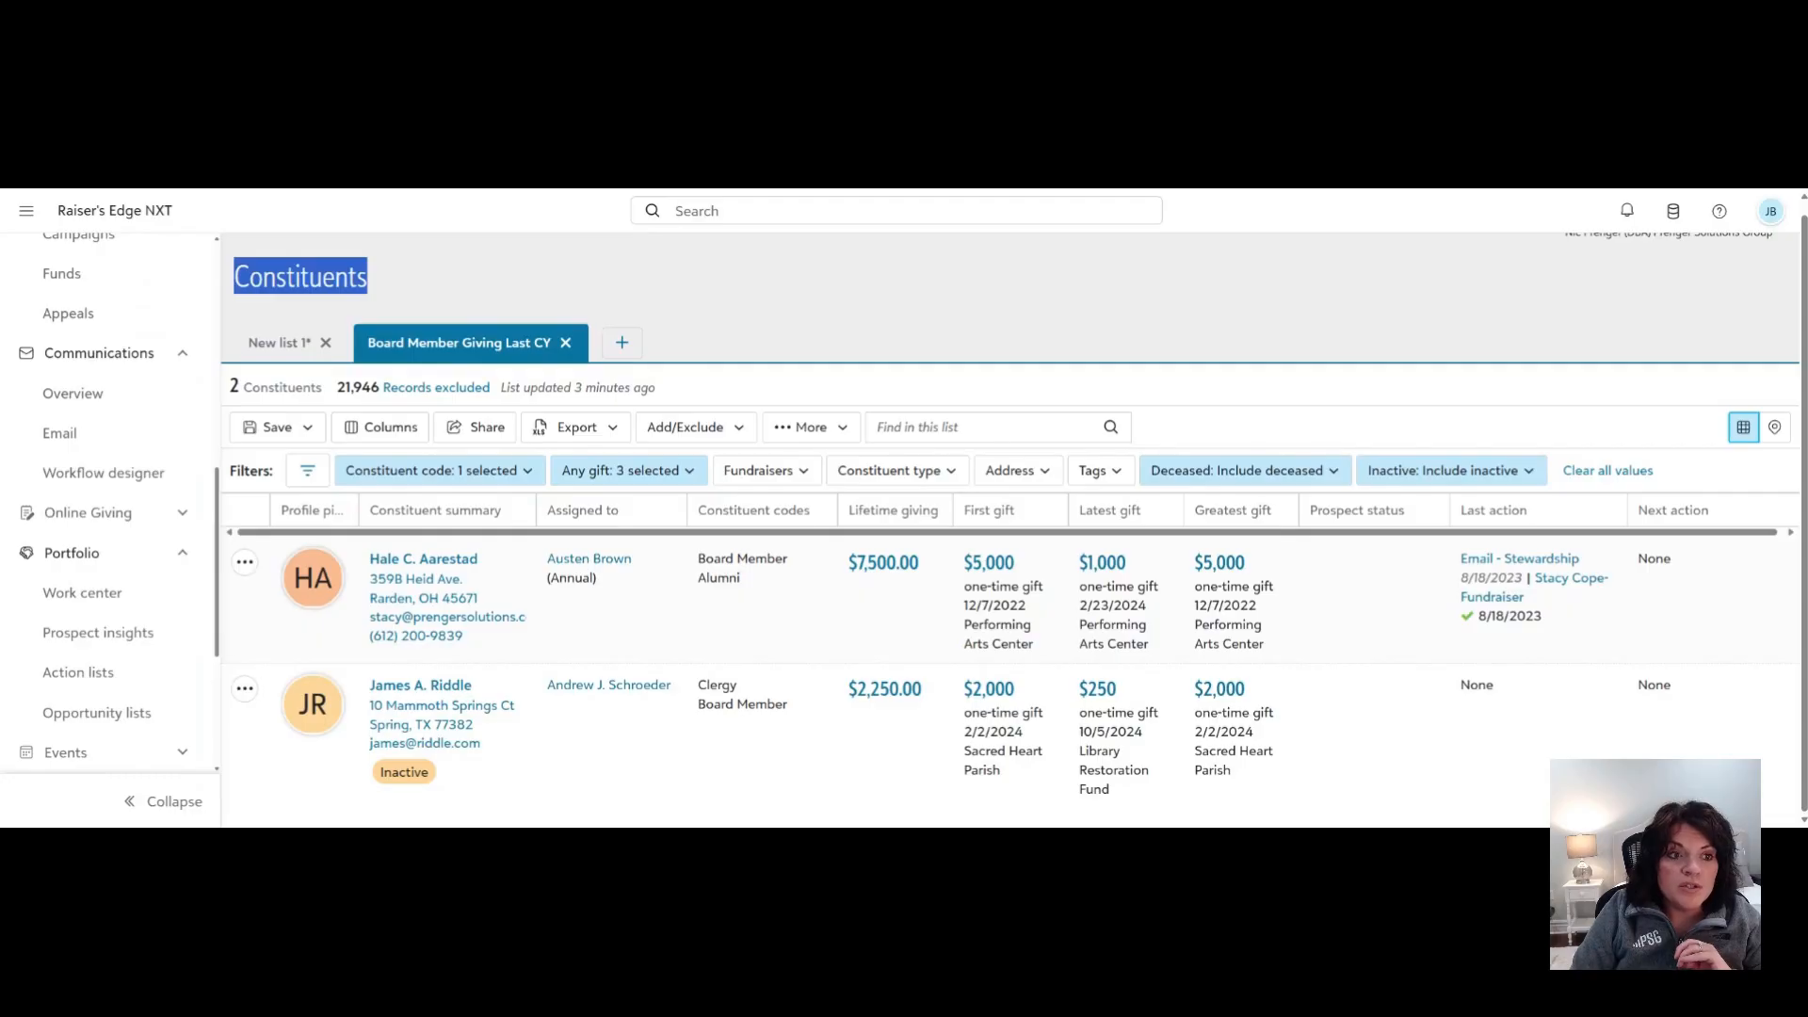
pyautogui.click(68, 432)
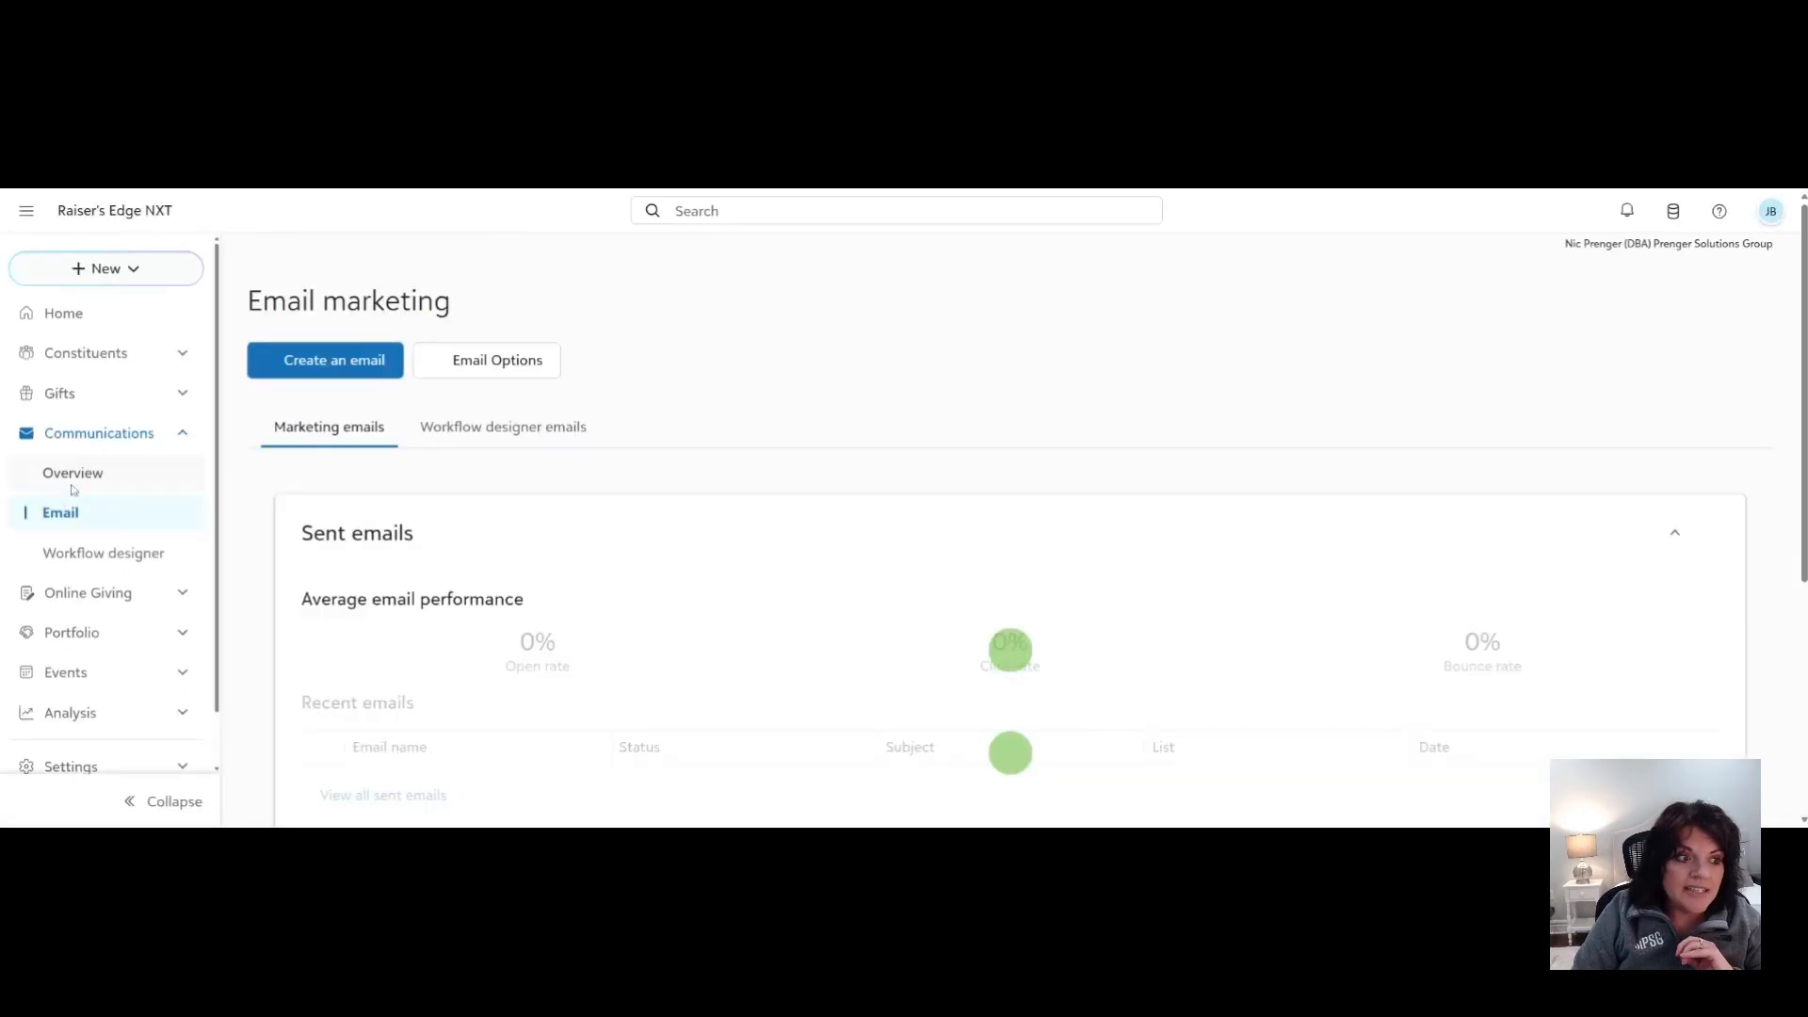
pyautogui.scroll(-2, 625, 508)
pyautogui.scroll(2, 626, 509)
pyautogui.scroll(-1, 339, 677)
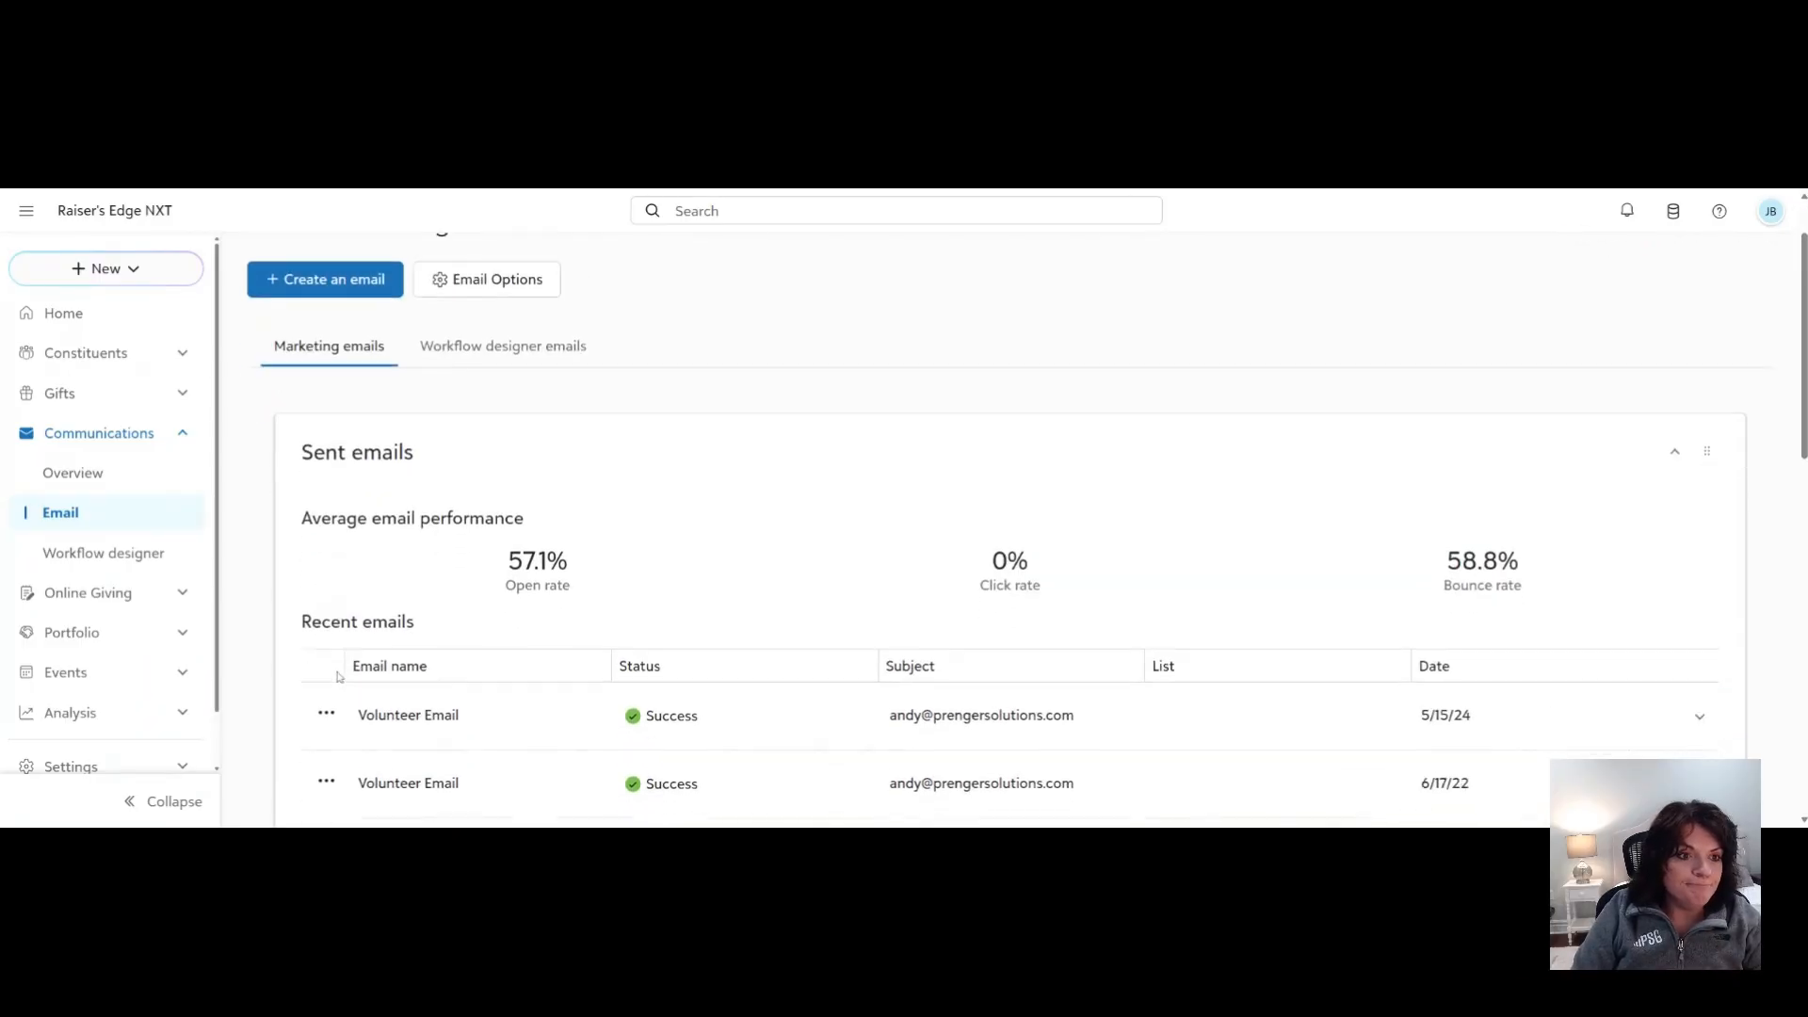
pyautogui.scroll(-1, 339, 676)
pyautogui.click(325, 653)
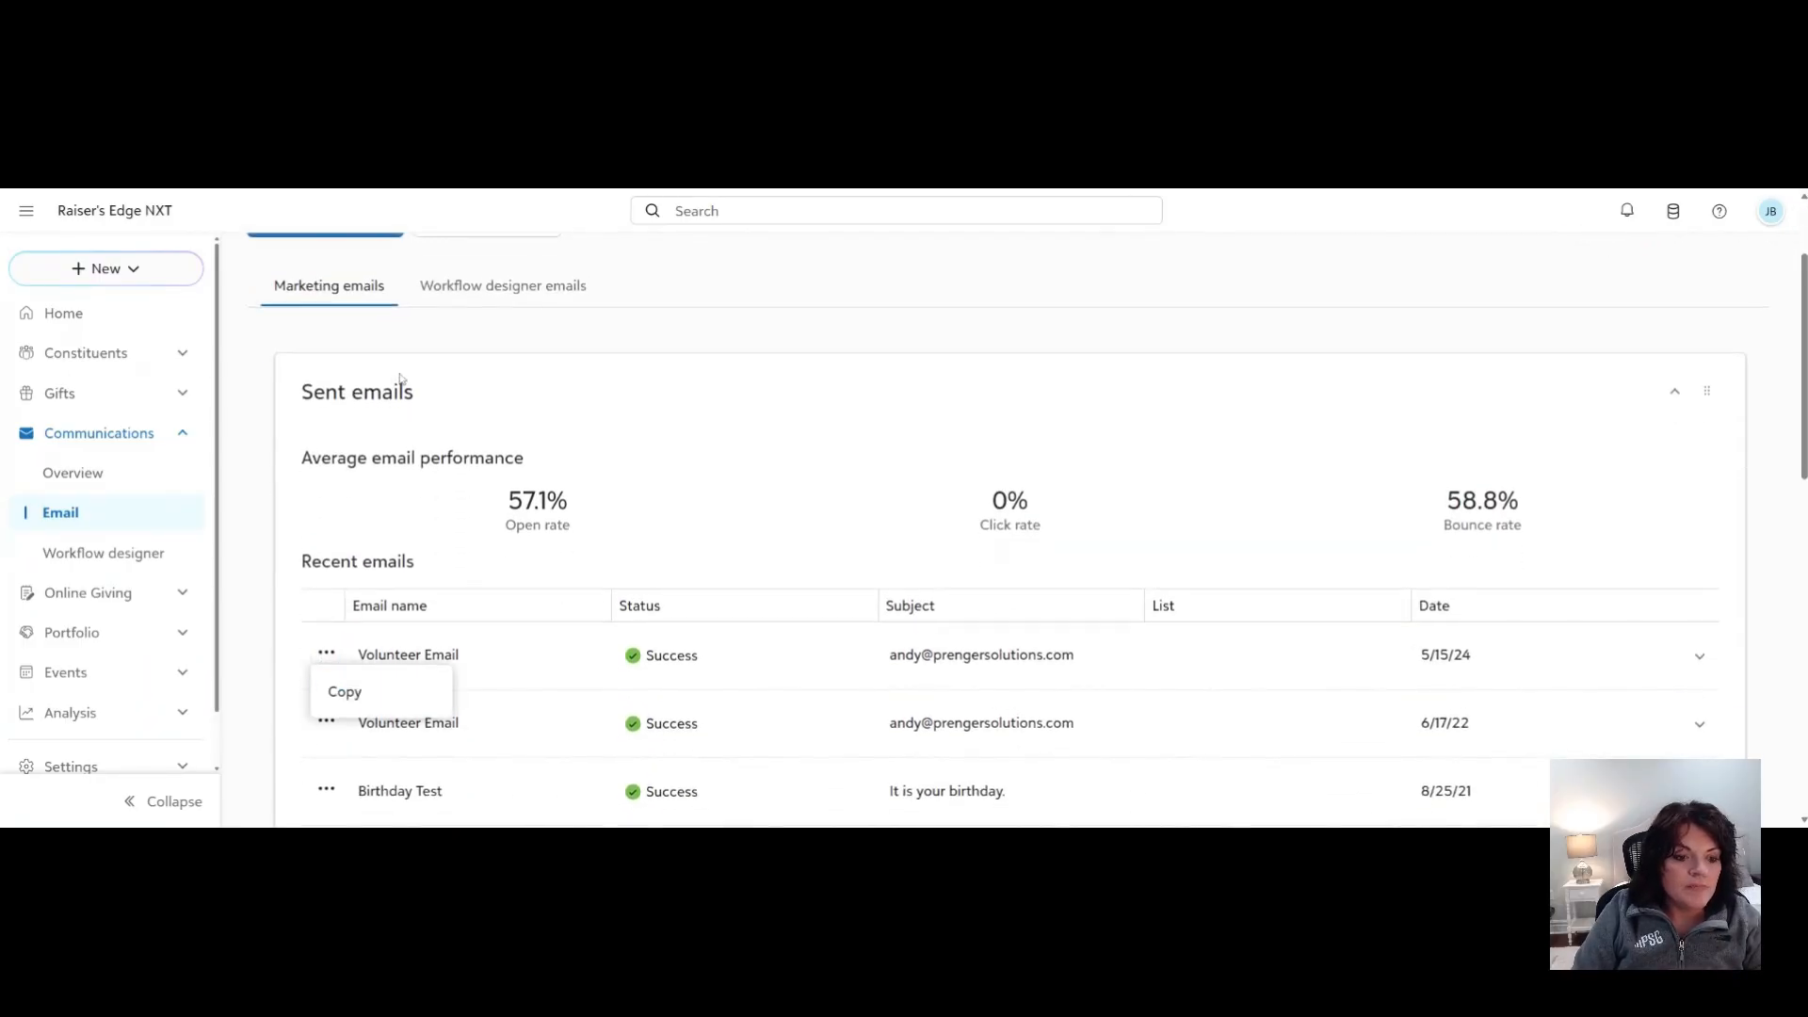
pyautogui.scroll(2, 400, 376)
# Create a new marketing email from the "Fight for what matters" template.
pyautogui.click(311, 360)
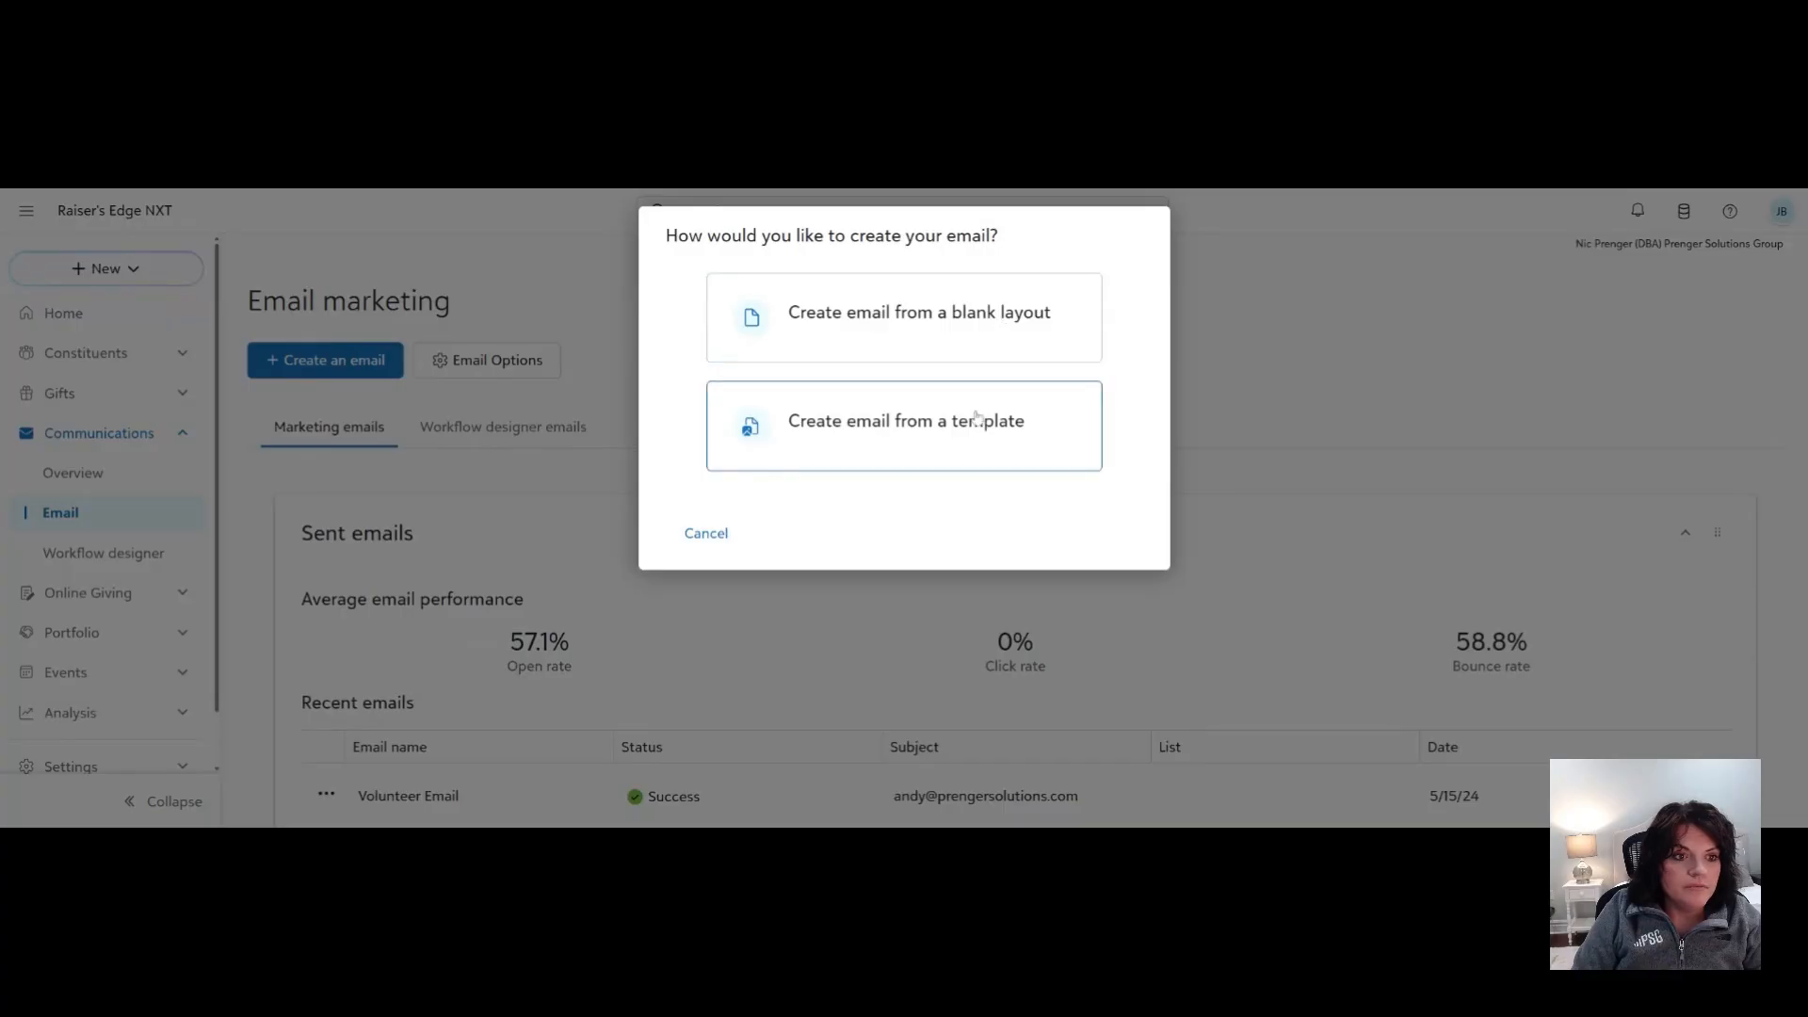
pyautogui.click(946, 424)
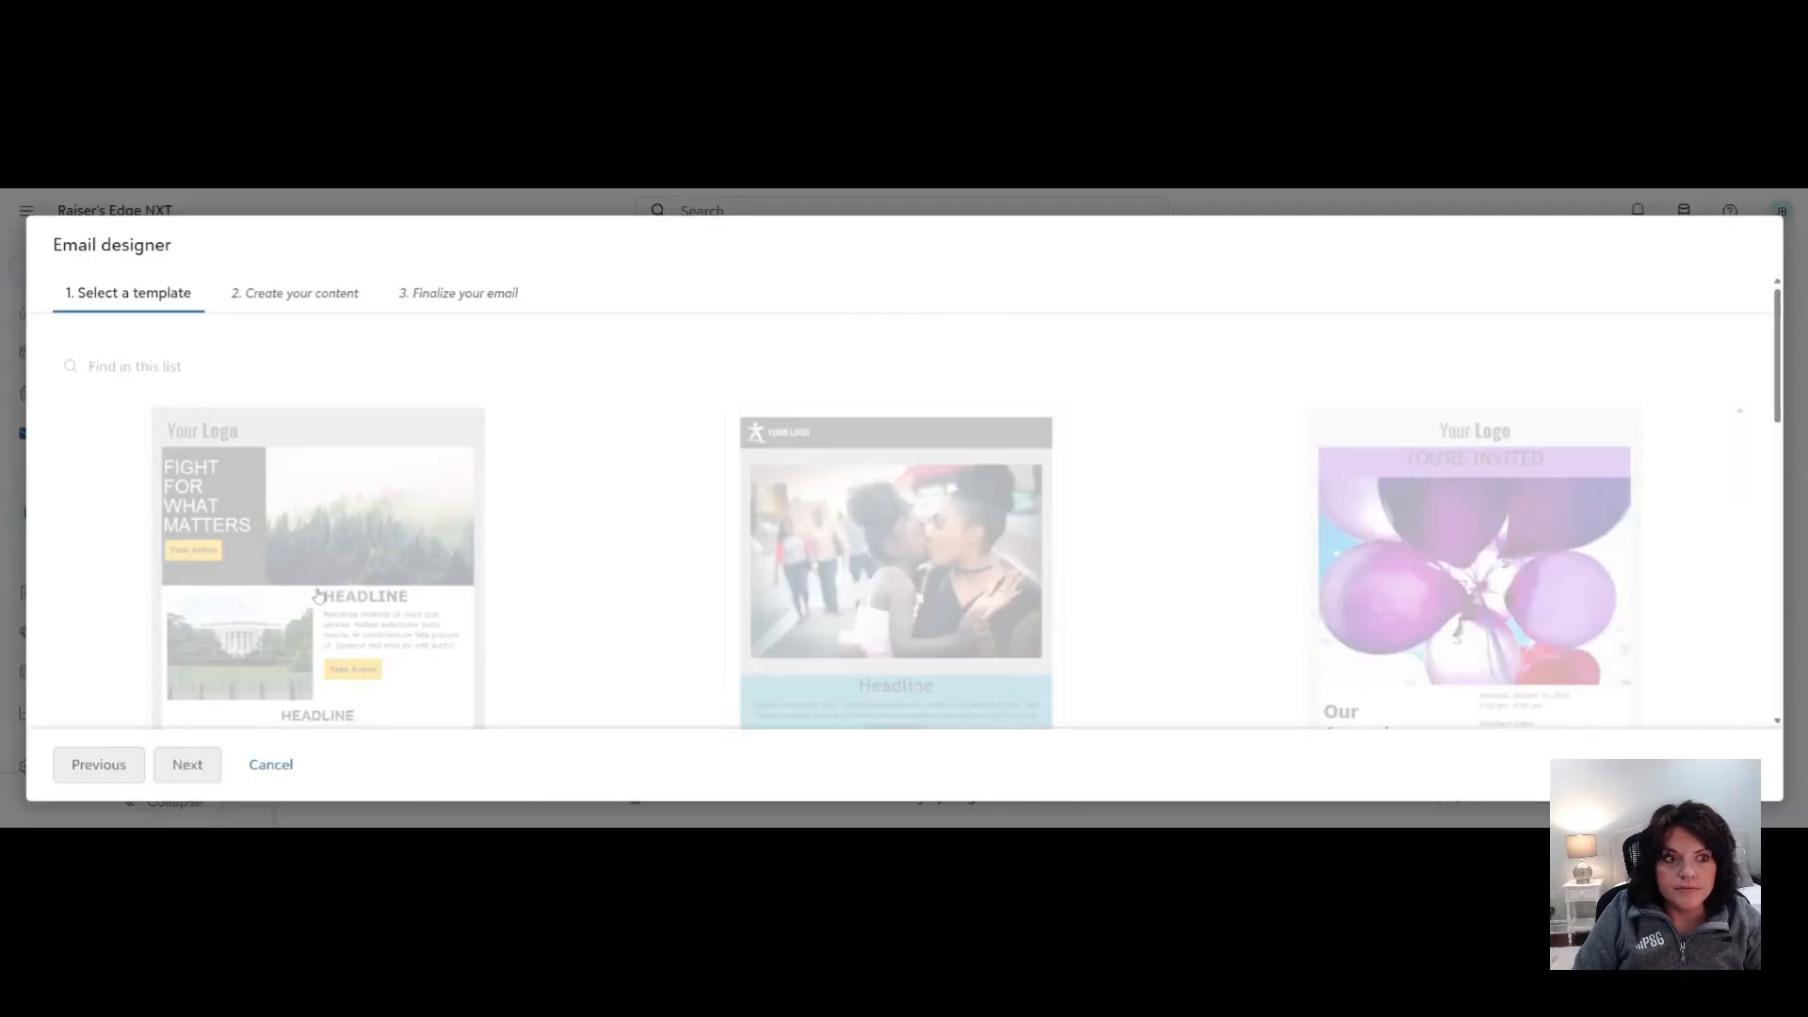
pyautogui.click(269, 414)
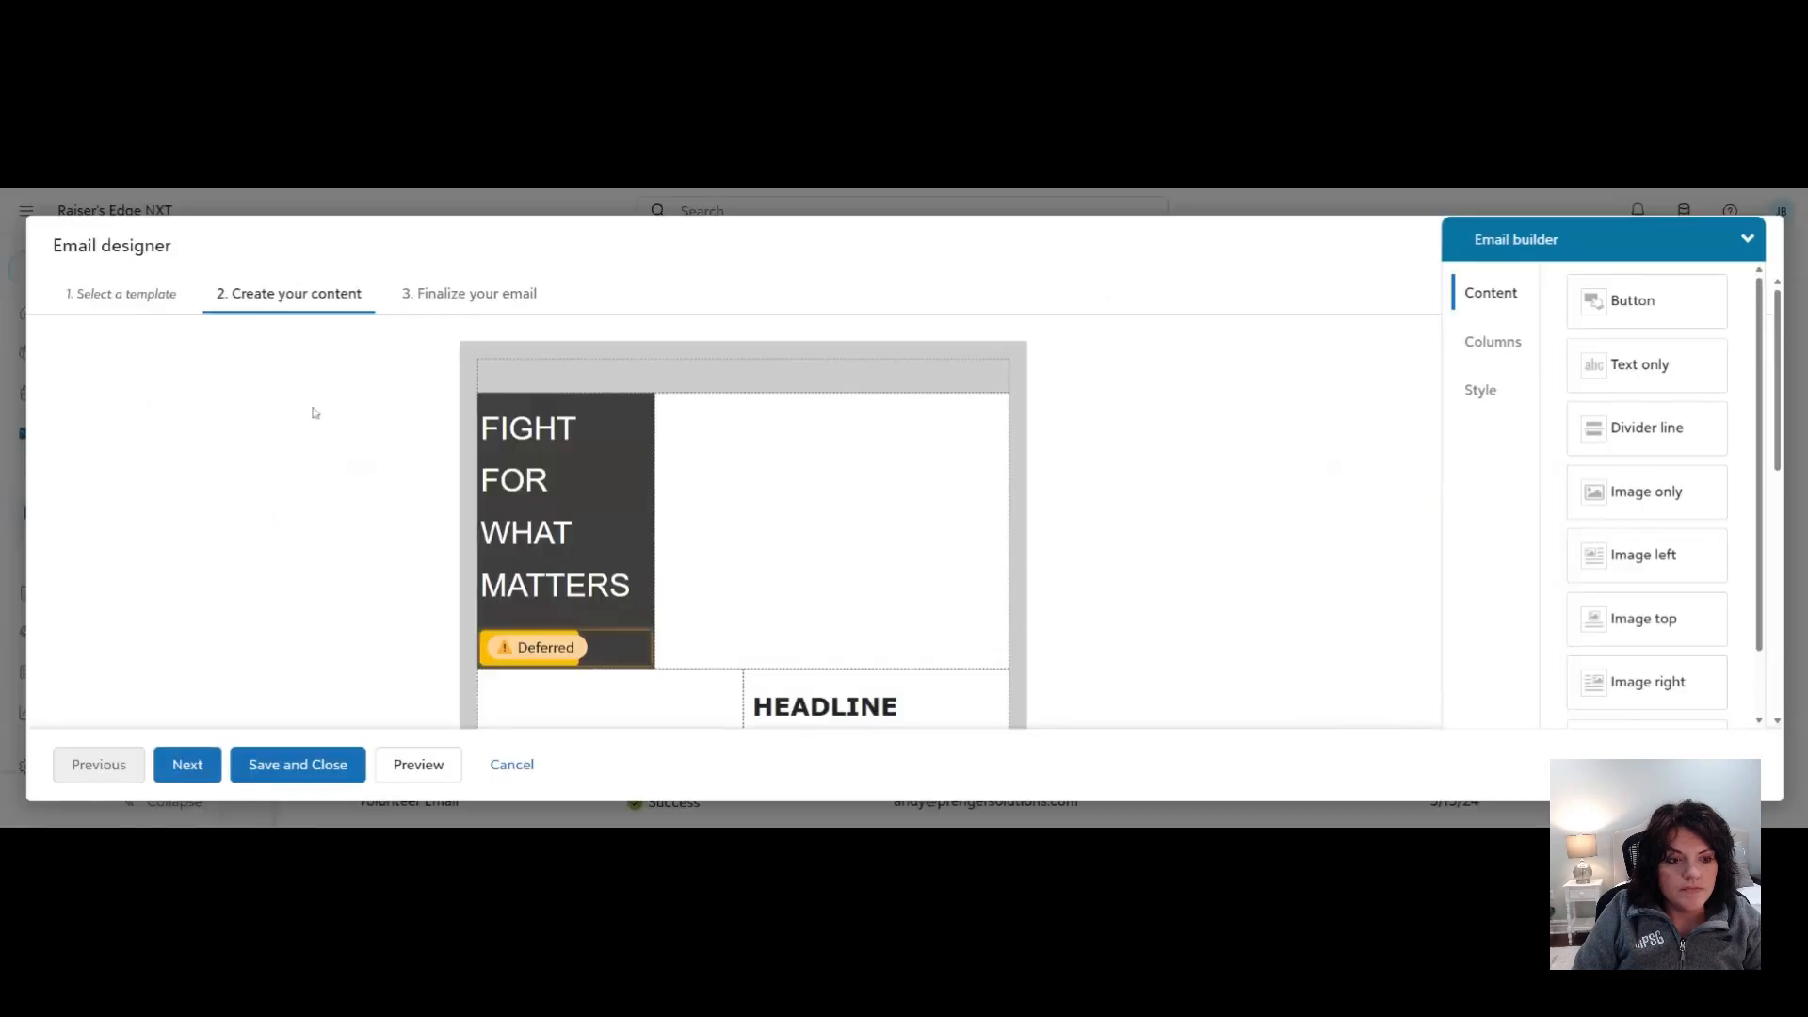
# Advance the new email to its finalizing stage and review the purpose, sender details, test, recipient and scheduling settings.
pyautogui.click(186, 778)
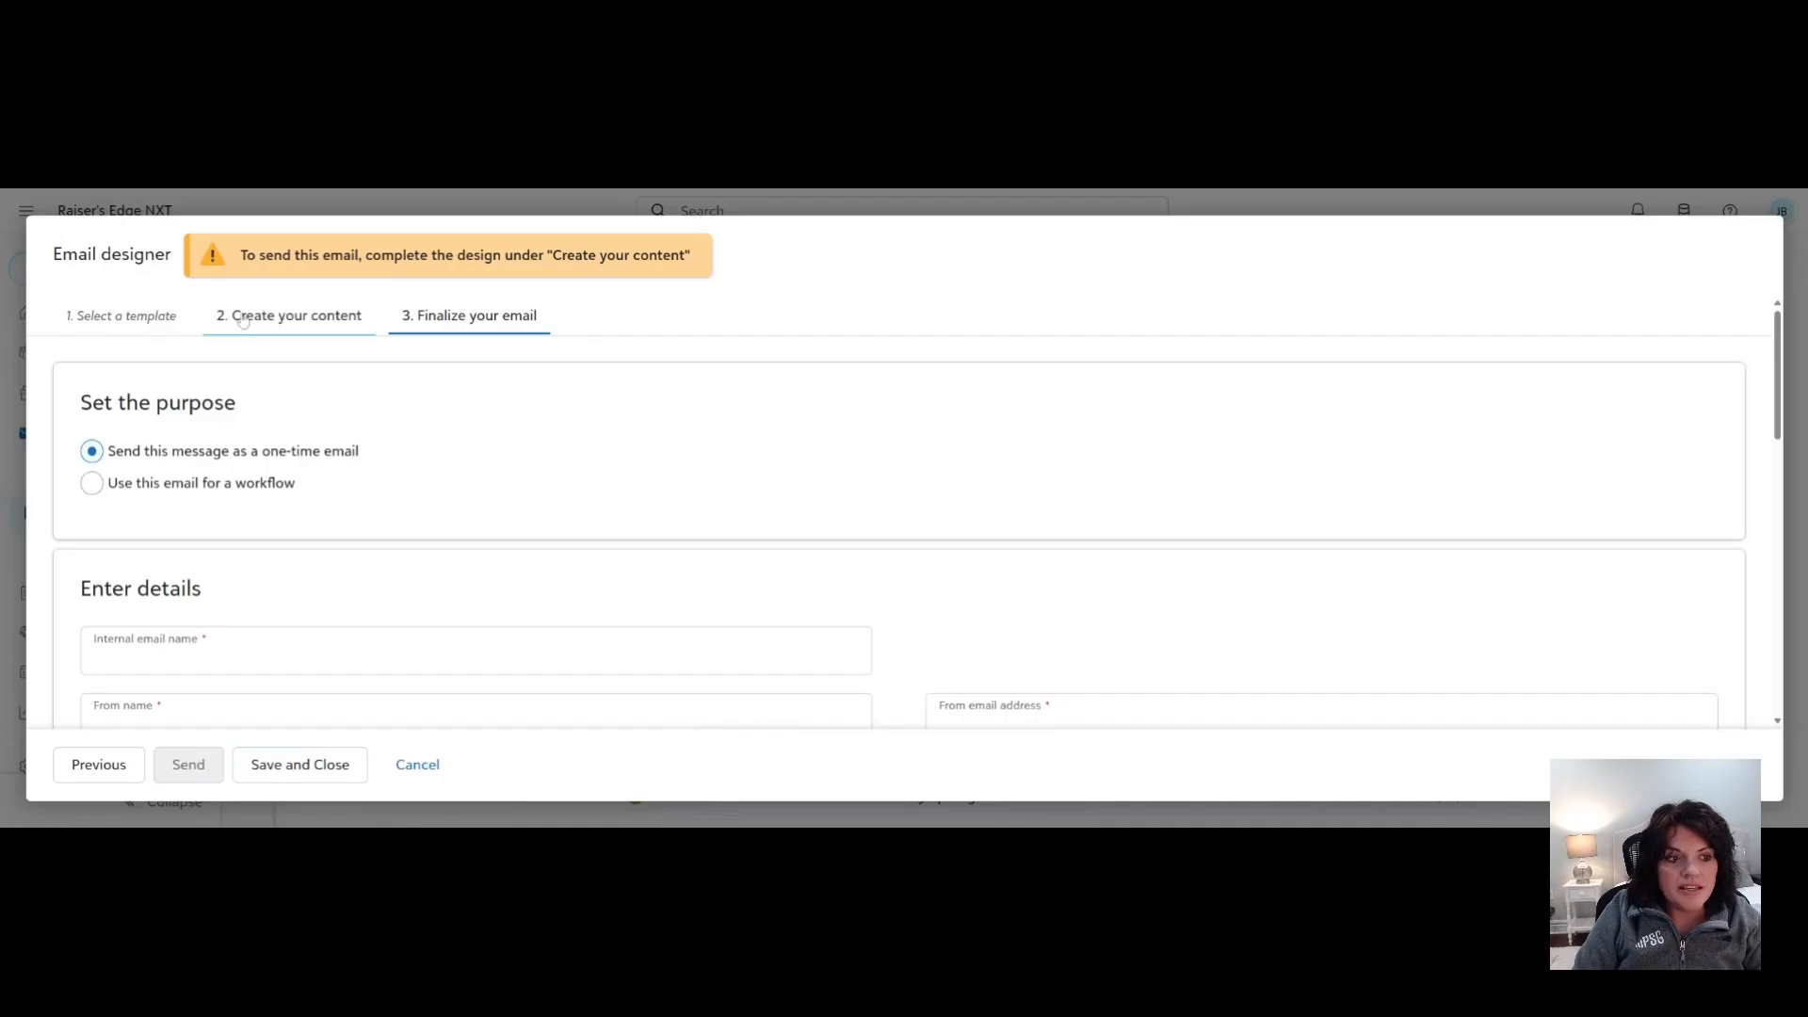
pyautogui.click(243, 318)
pyautogui.click(185, 762)
pyautogui.scroll(-1, 199, 507)
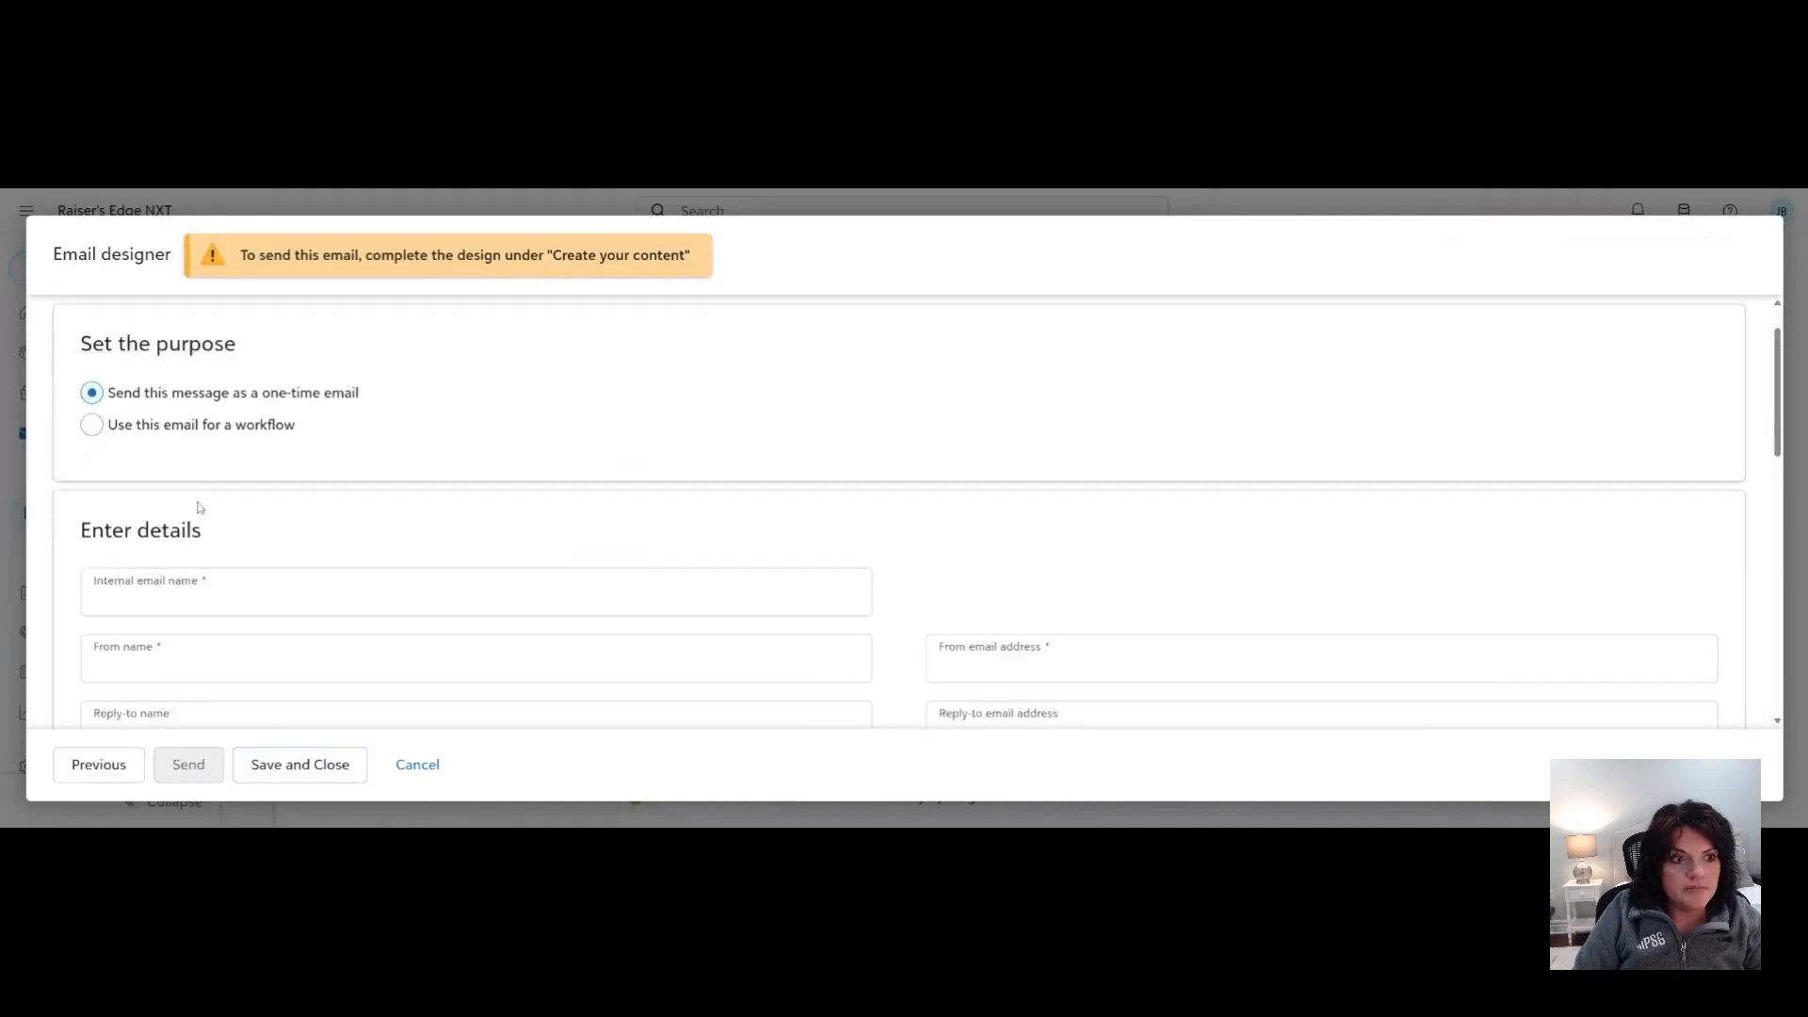
pyautogui.scroll(-2, 196, 506)
pyautogui.scroll(3, 196, 506)
pyautogui.scroll(-5, 196, 506)
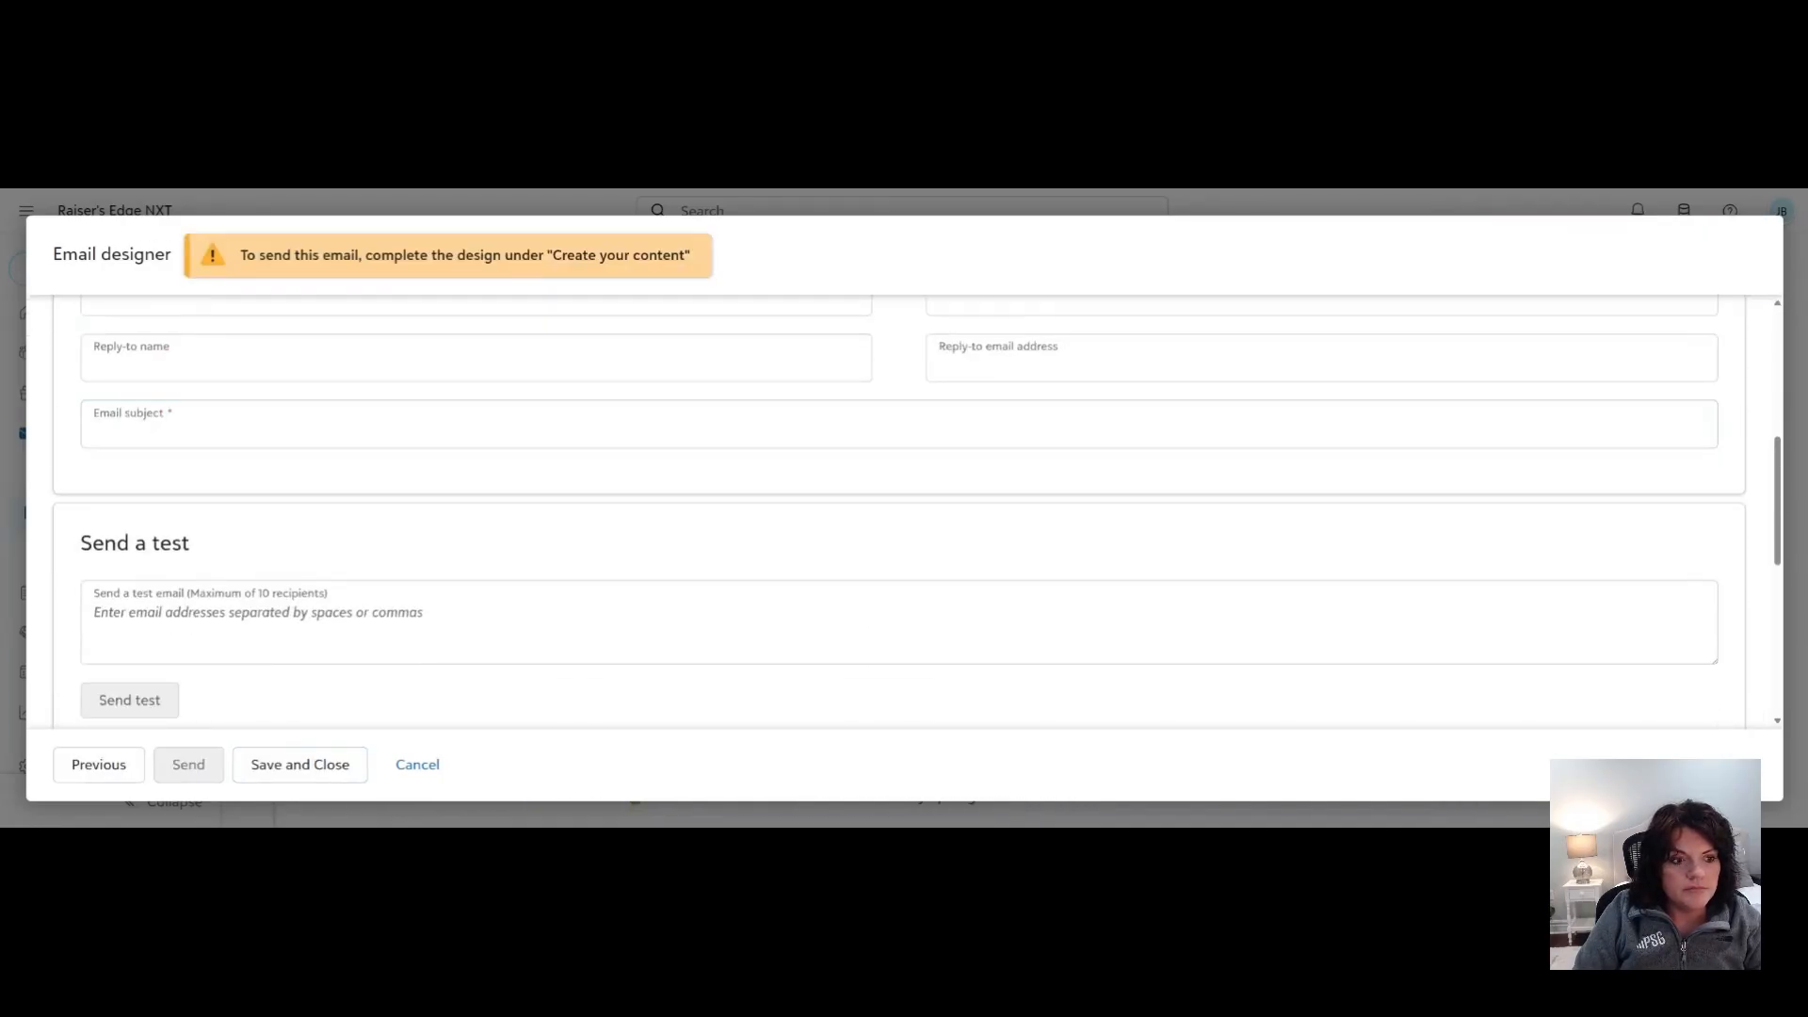
pyautogui.scroll(2, 201, 513)
pyautogui.scroll(-5, 202, 513)
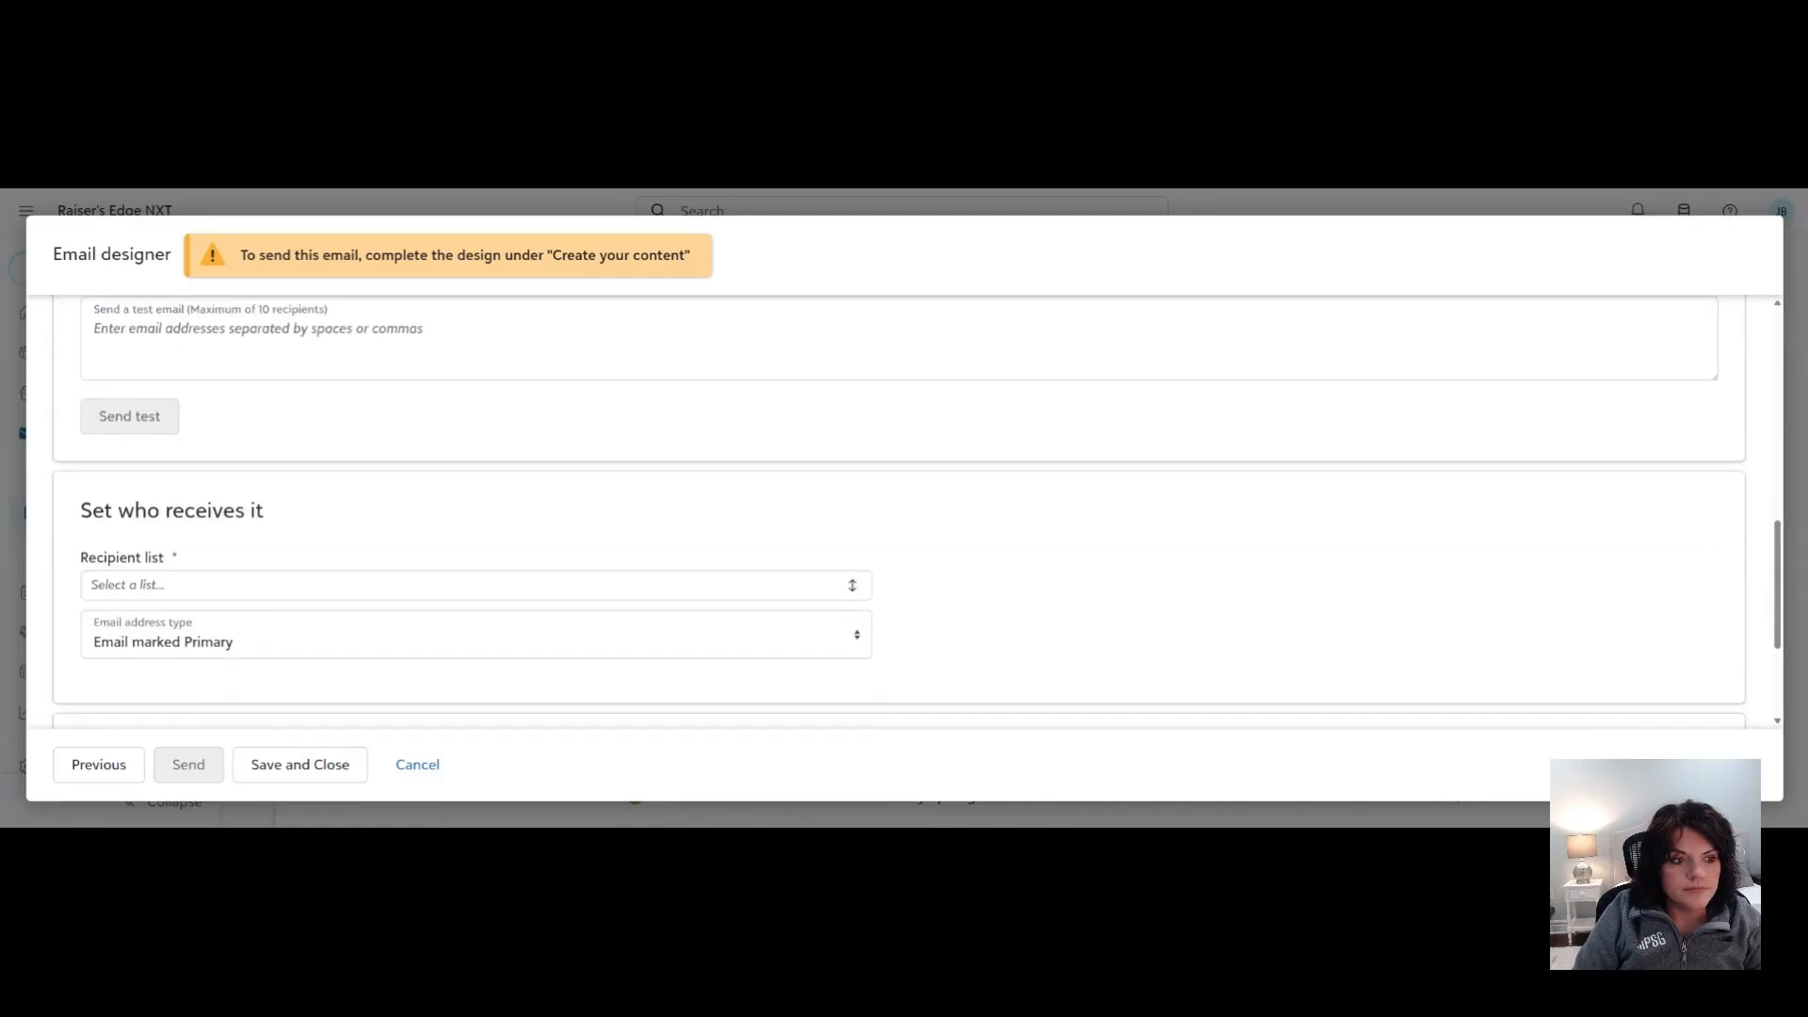
pyautogui.scroll(-2, 189, 455)
pyautogui.scroll(1, 189, 455)
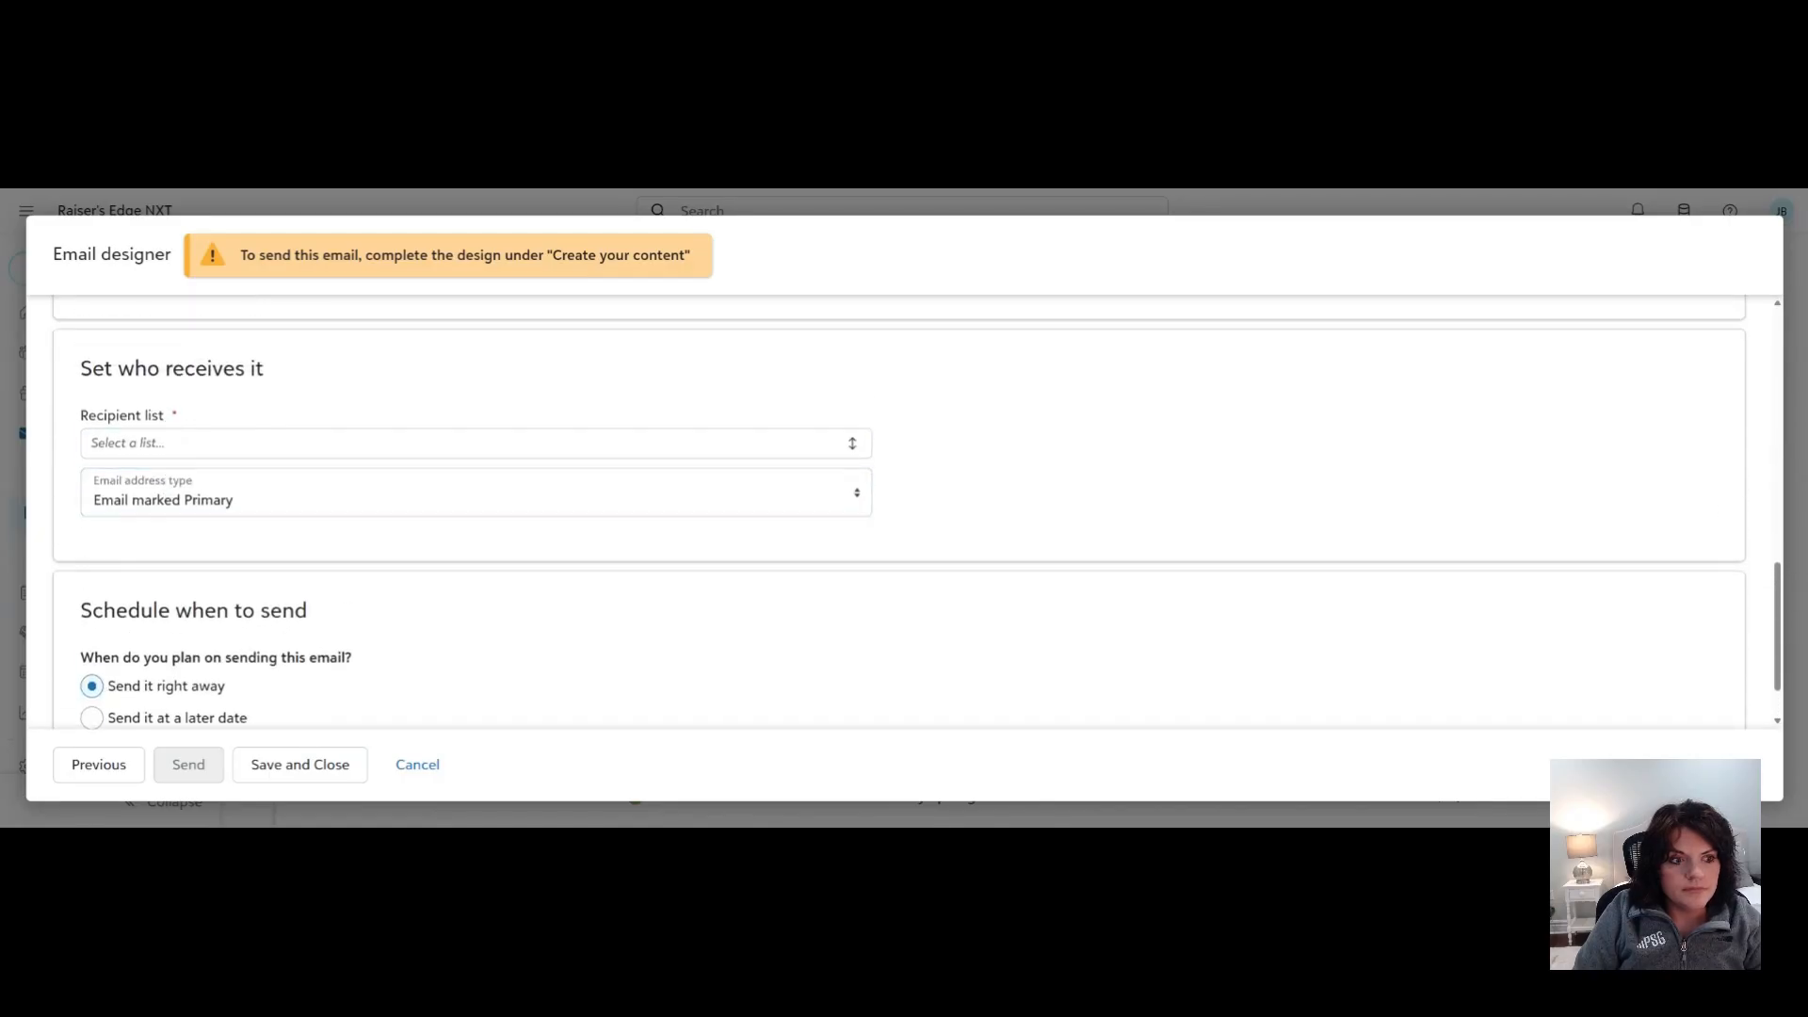
# View the lists available as the email's recipient list without choosing one, and cancel the new email.
pyautogui.moveTo(79, 368); pyautogui.dragTo(266, 374)
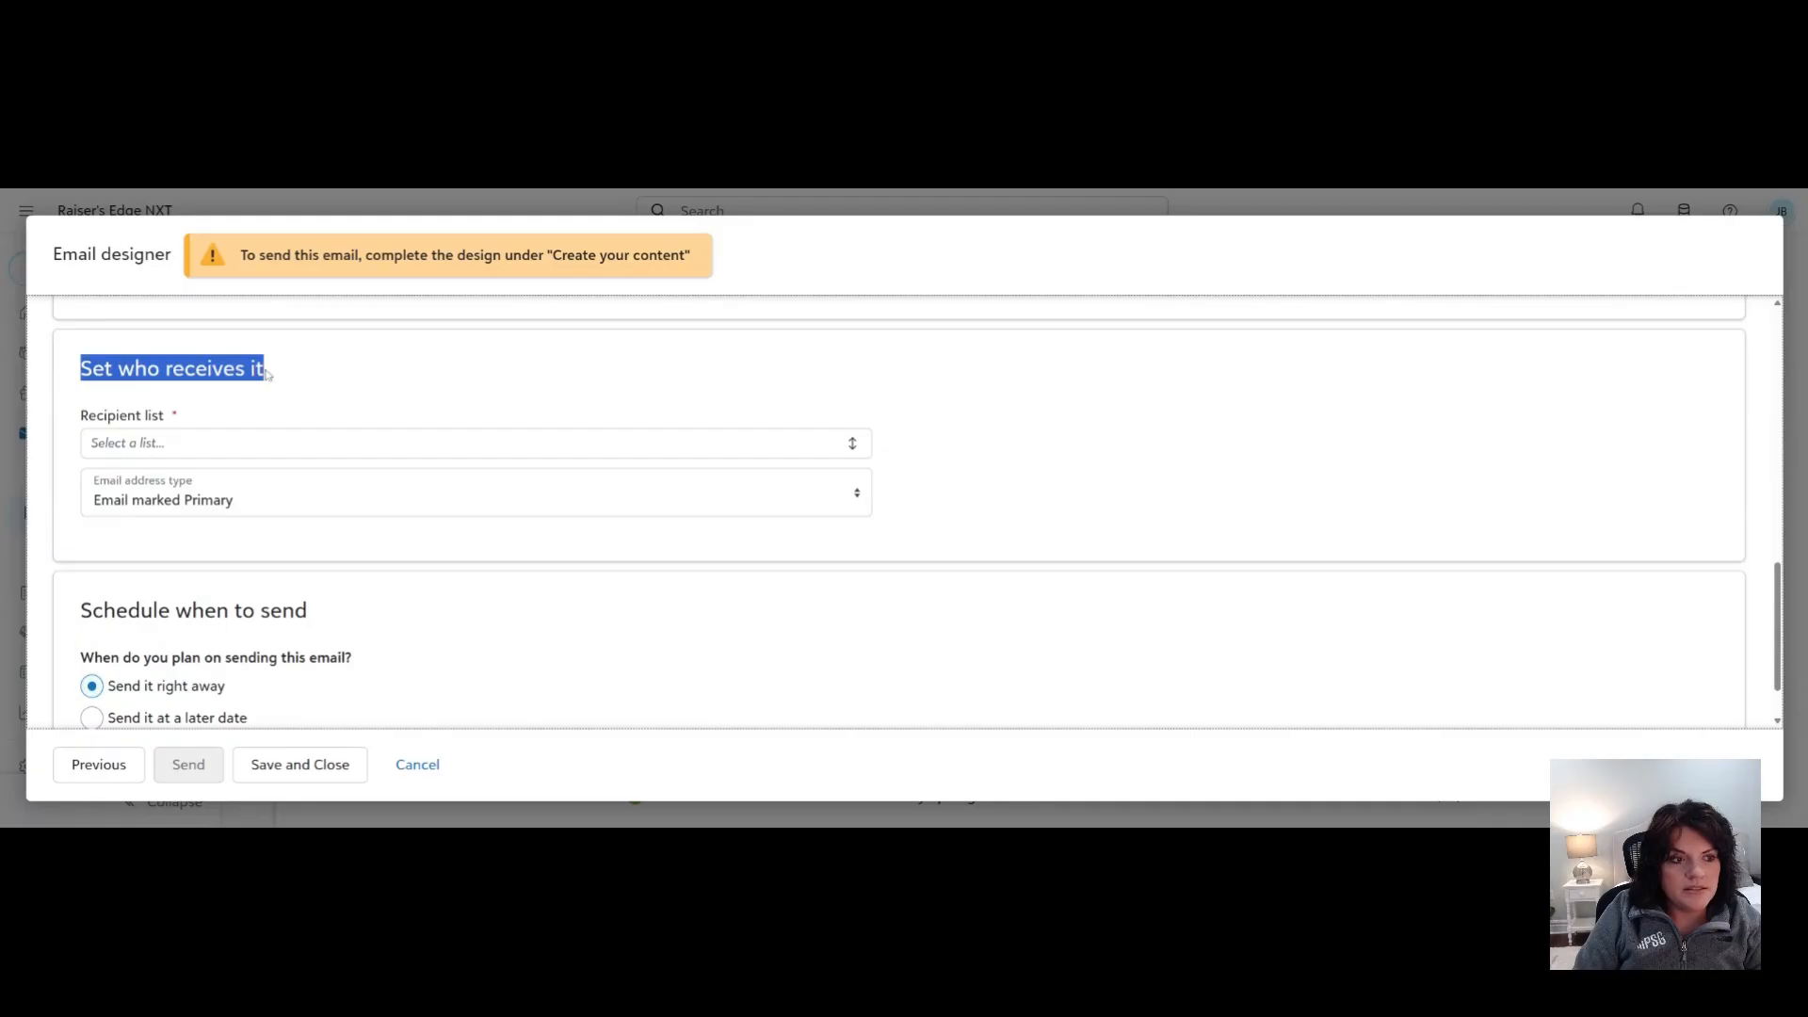
pyautogui.click(196, 448)
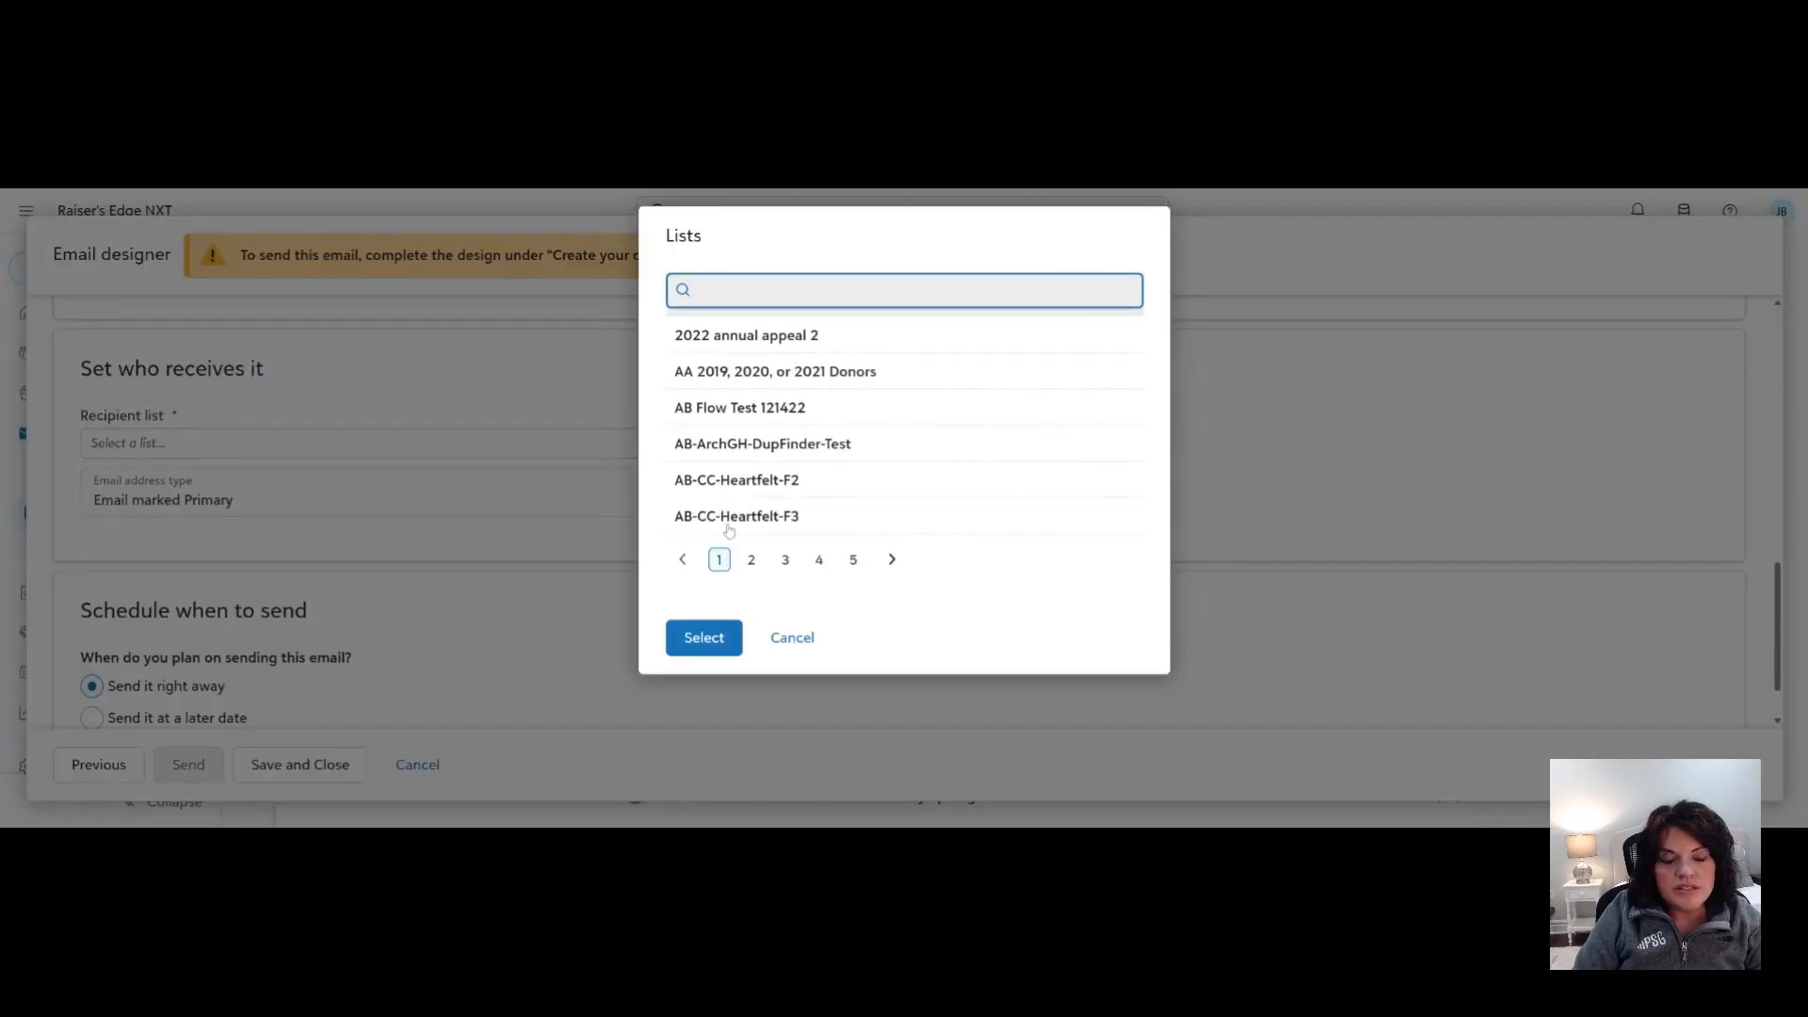
pyautogui.click(796, 639)
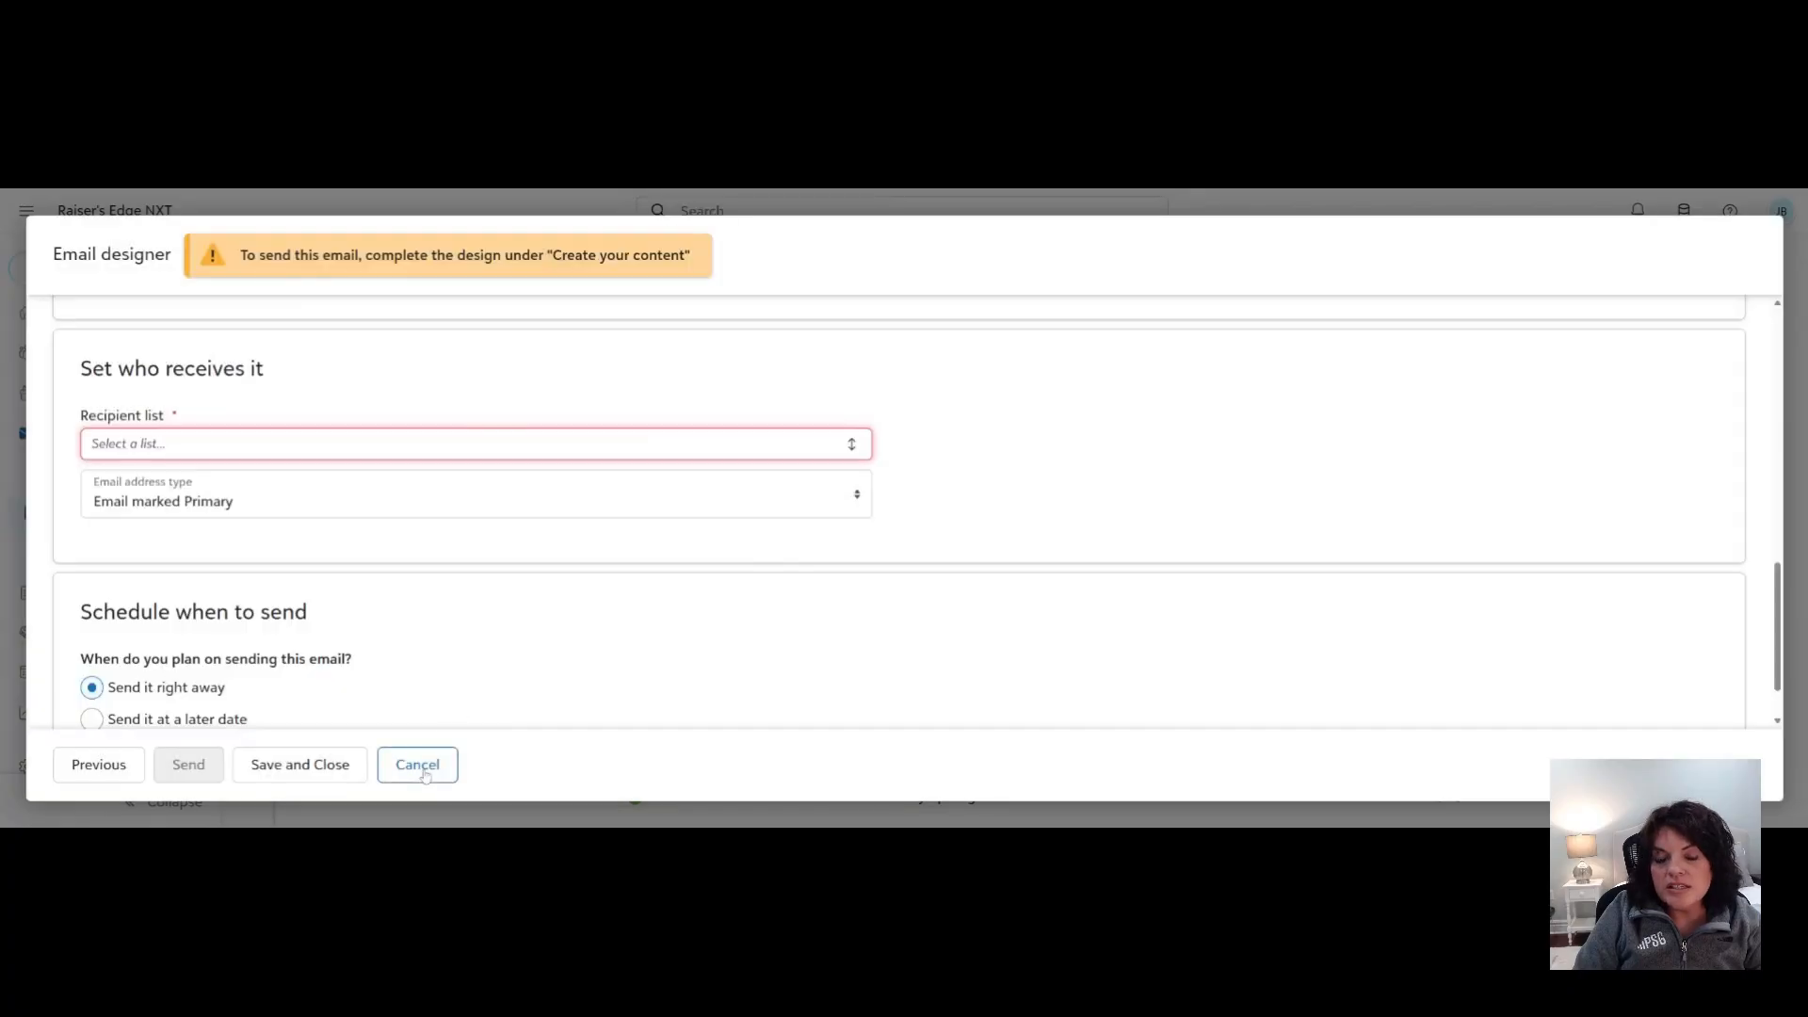
pyautogui.click(419, 765)
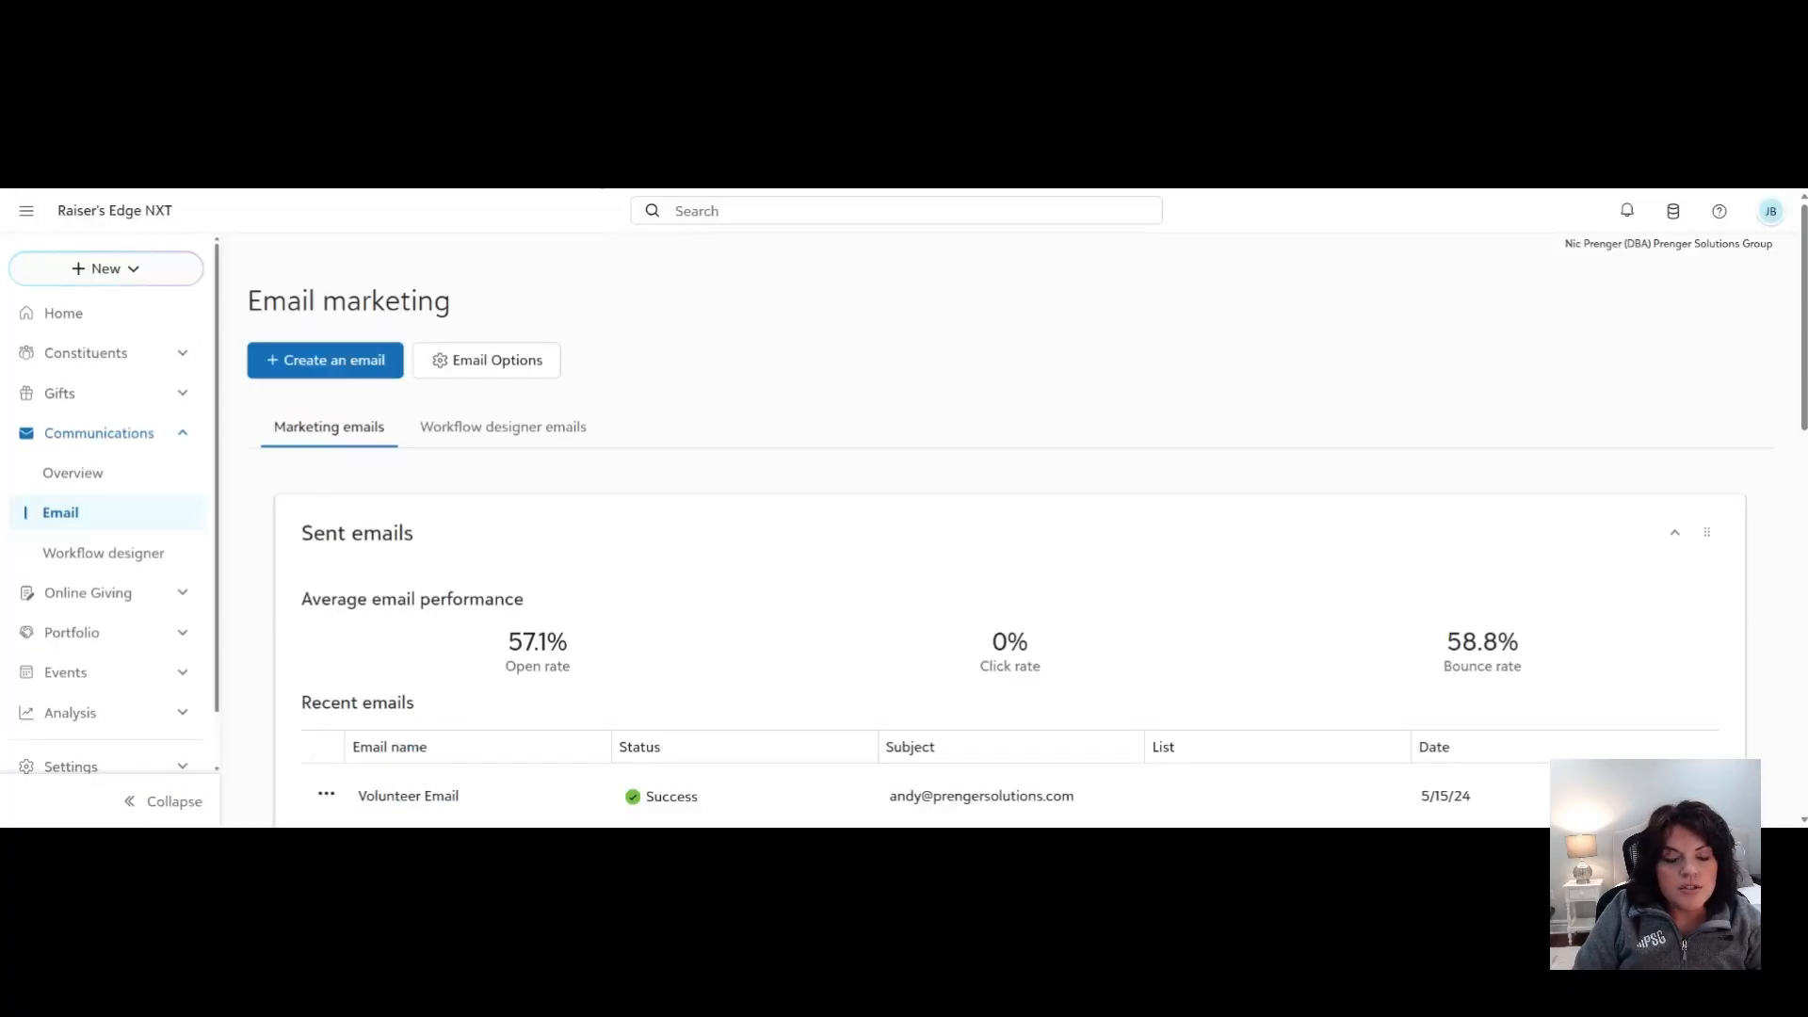